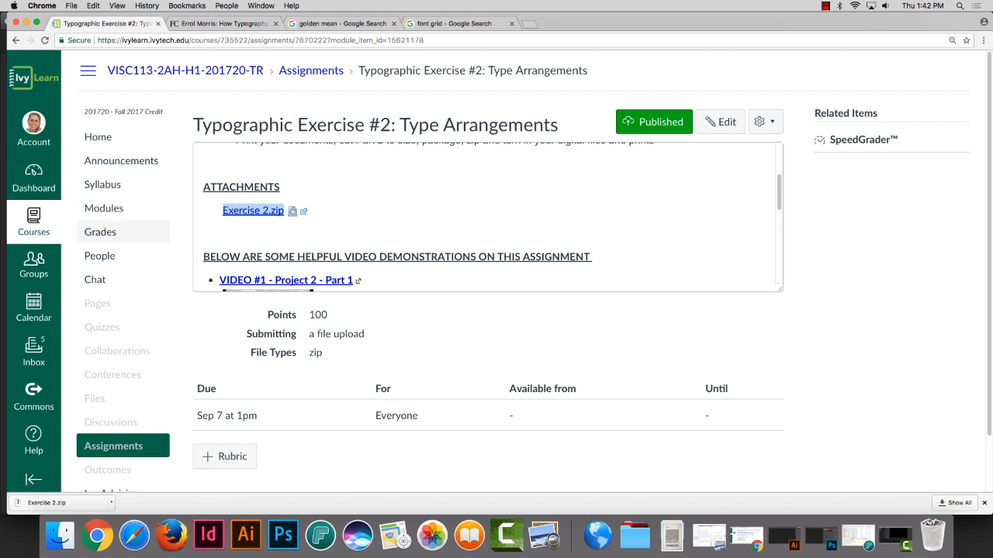
Open the Typographic Exercise #2 assignment from the course Modules list.
{"action": "left_click", "coordinate": [104, 208]}
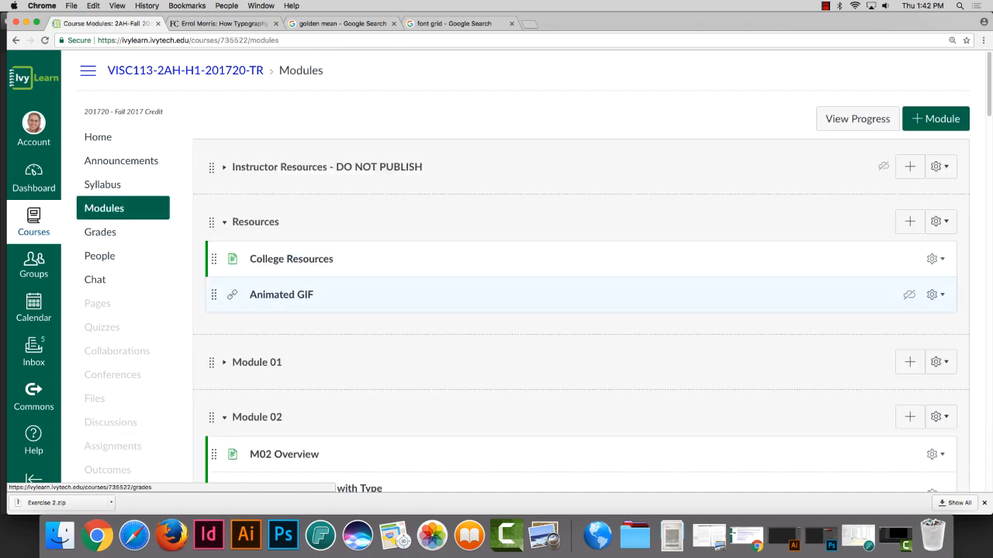
{"action": "scroll", "coordinate": [284, 376], "scroll_direction": "down", "scroll_amount": 5}
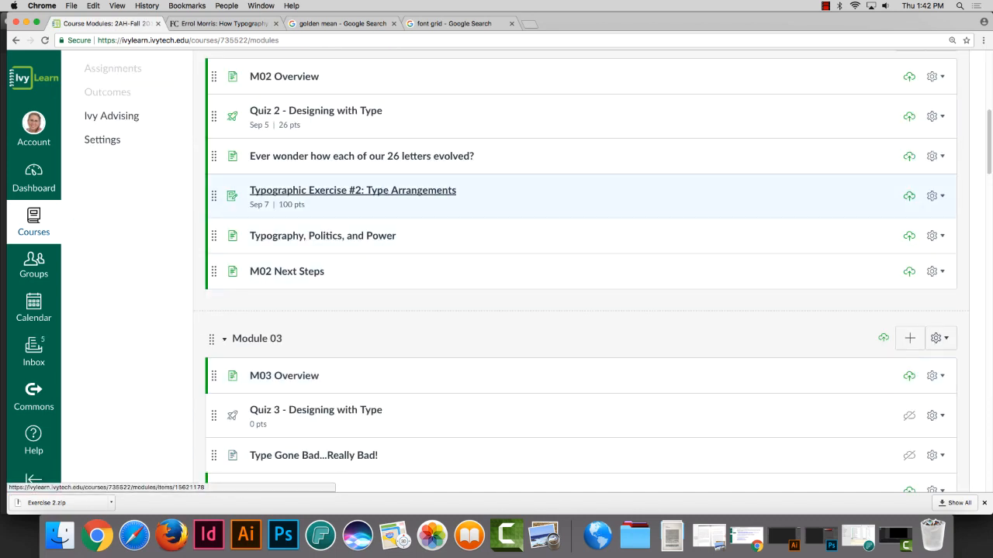
{"action": "left_click", "coordinate": [353, 191]}
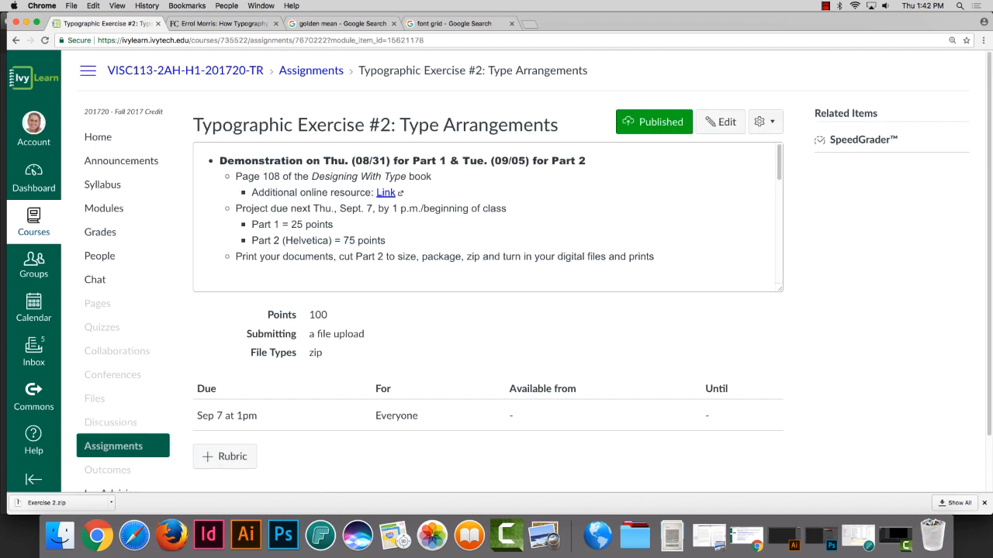
{"action": "scroll", "coordinate": [253, 213], "scroll_direction": "down", "scroll_amount": 3}
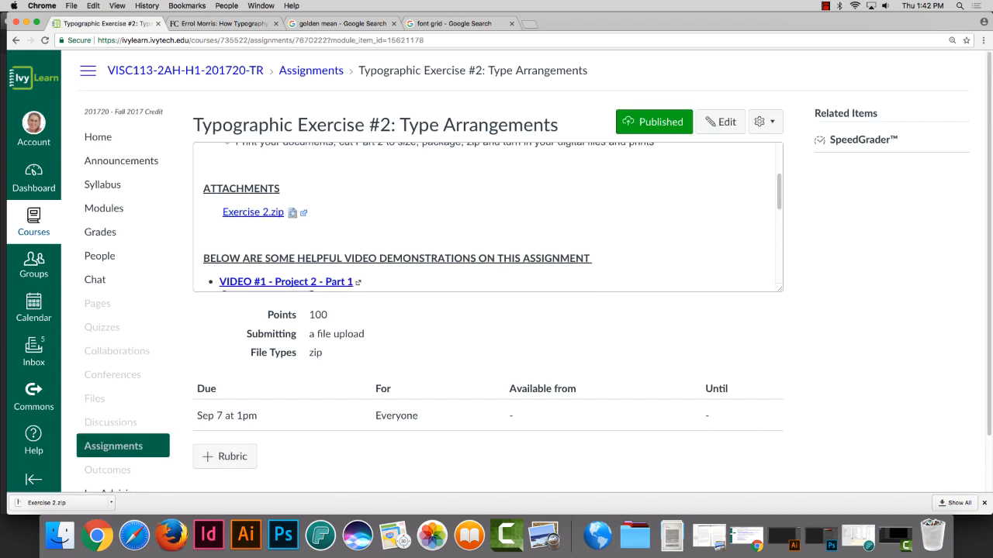
Save the Exercise 2.zip attachment to the Desktop with Save Link As.
{"action": "right_click", "coordinate": [269, 211]}
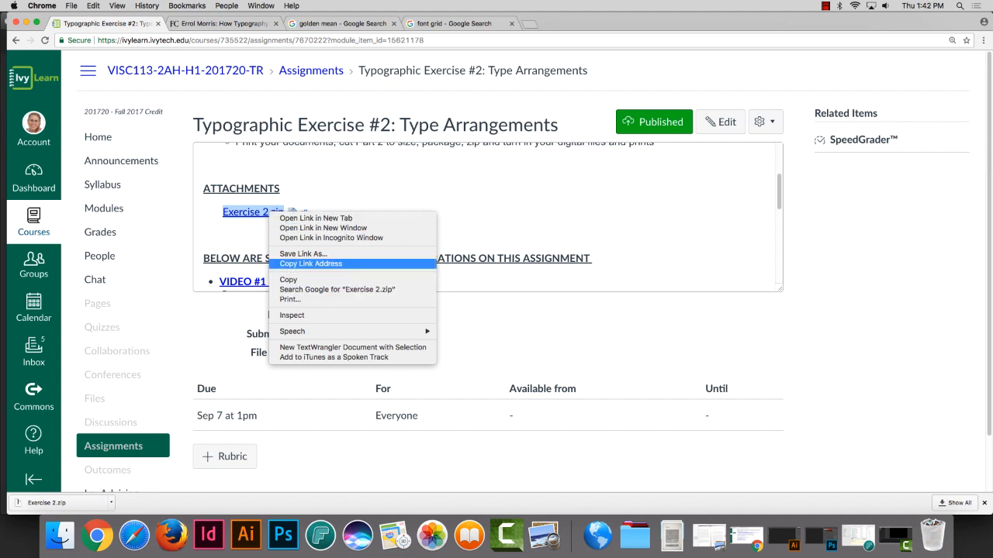
{"action": "left_click", "coordinate": [304, 254]}
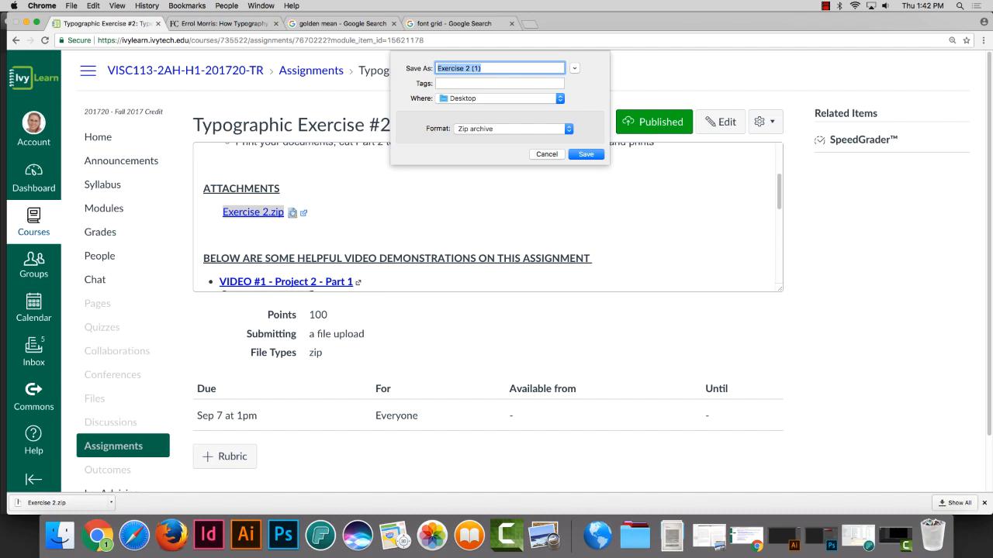
{"action": "left_click", "coordinate": [575, 69]}
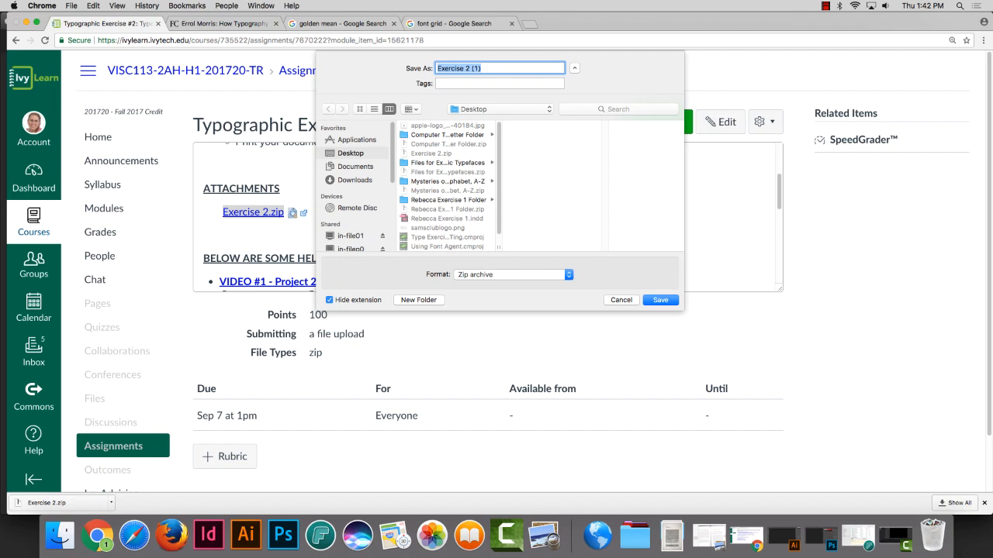
{"action": "key", "text": "Return"}
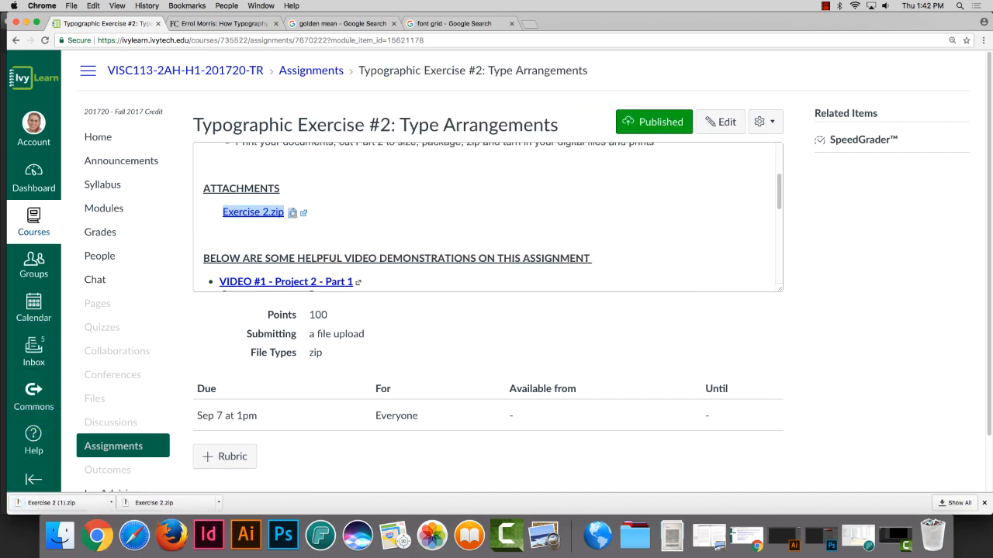
{"action": "scroll", "coordinate": [487, 217], "scroll_direction": "up", "scroll_amount": 5}
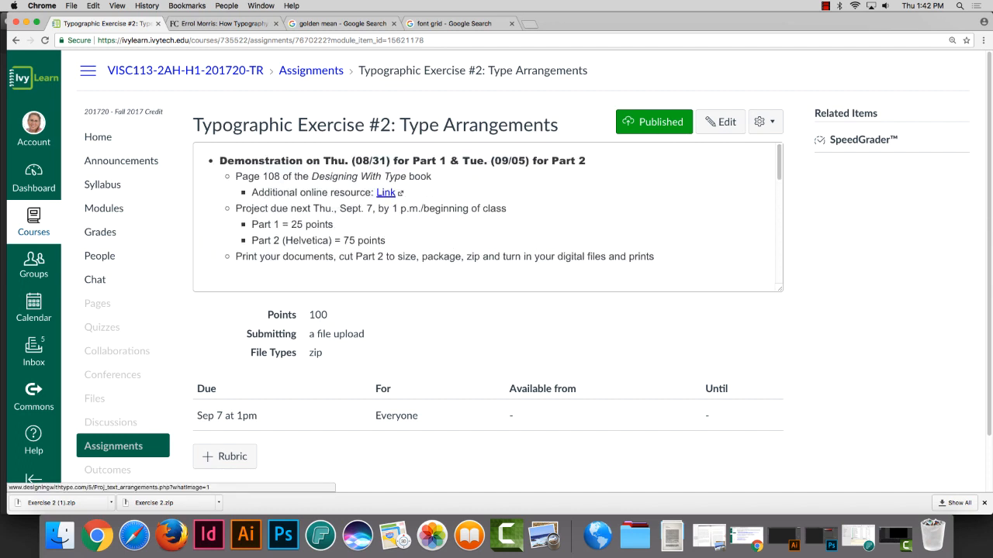
Open the assignment's Type Arrangements 'Link' in a new tab, then return to the assignment tab.
{"action": "left_click", "coordinate": [385, 193]}
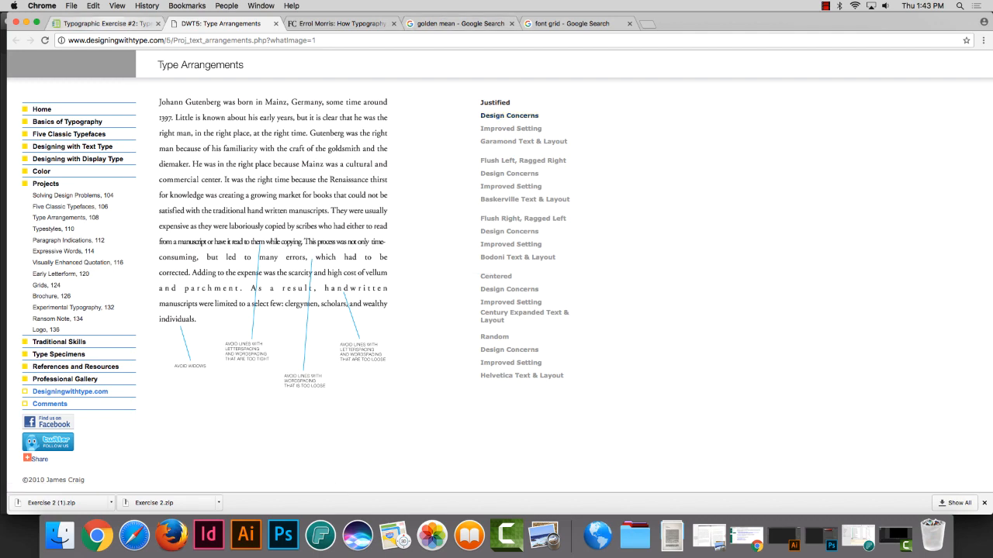
{"action": "left_click", "coordinate": [104, 23]}
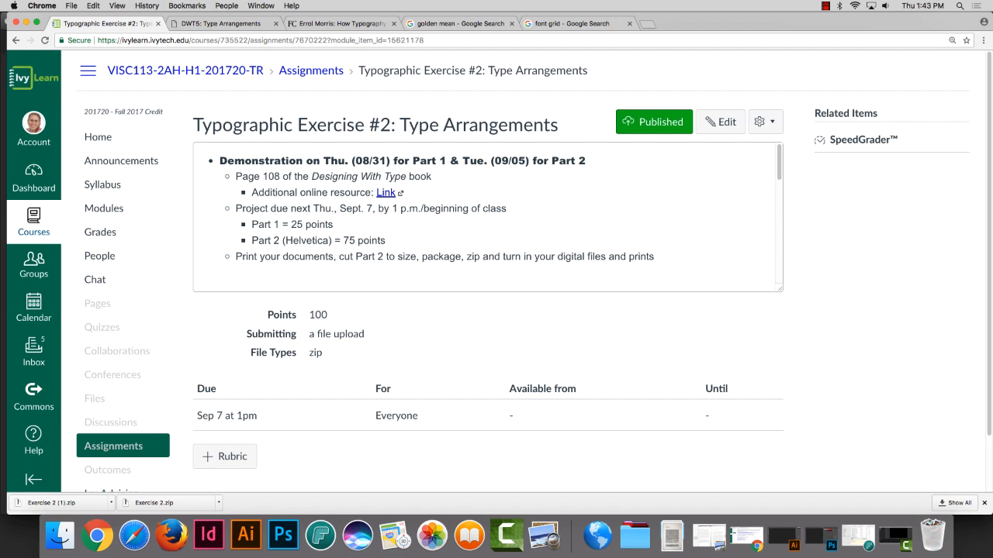
Look at the course gradebook, then go back to the assignment page.
{"action": "left_click", "coordinate": [100, 232]}
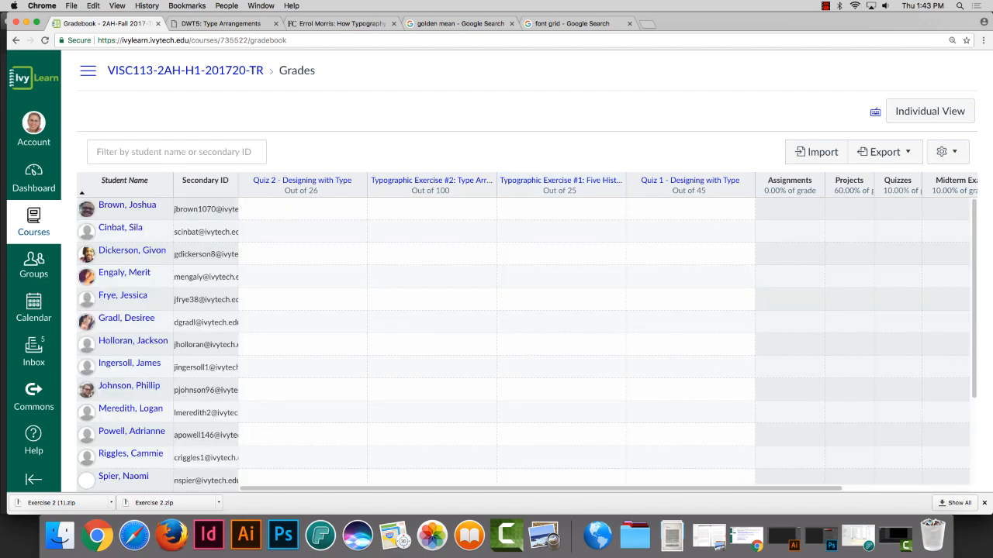
{"action": "left_click_drag", "start_coordinate": [736, 14], "coordinate": [736, 437]}
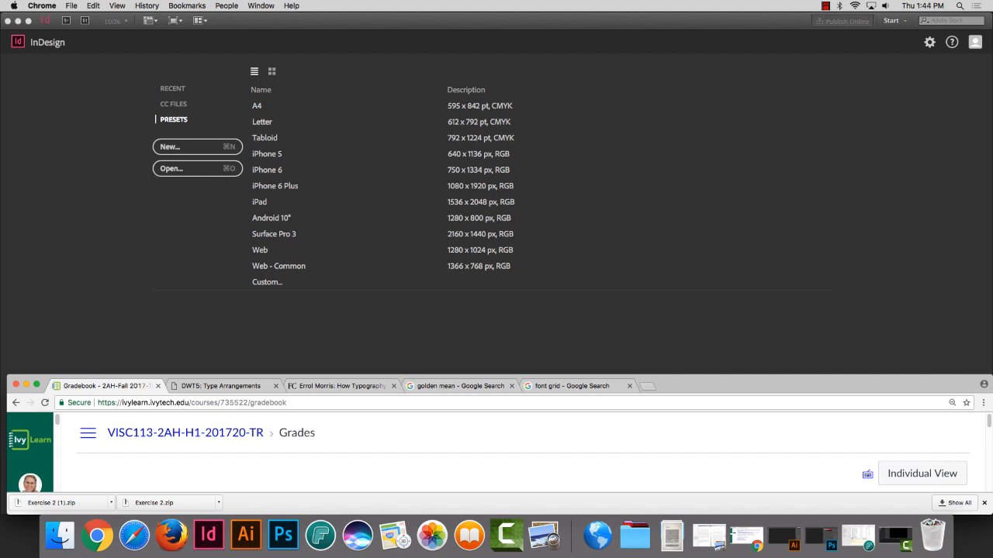
{"action": "left_click", "coordinate": [16, 403]}
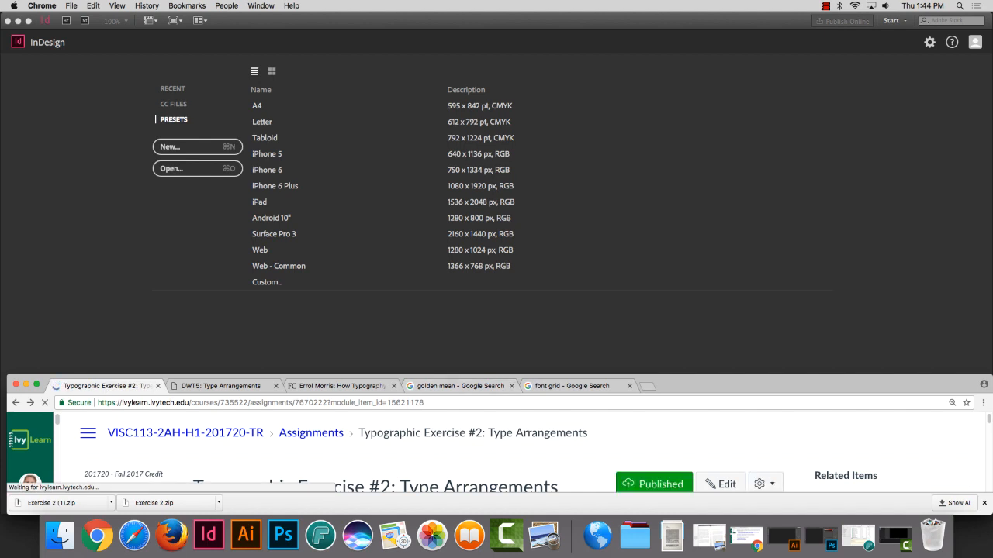
Move the Chrome window to the top, enlarge it, and open the course Settings.
{"action": "left_click_drag", "start_coordinate": [496, 377], "coordinate": [497, 35]}
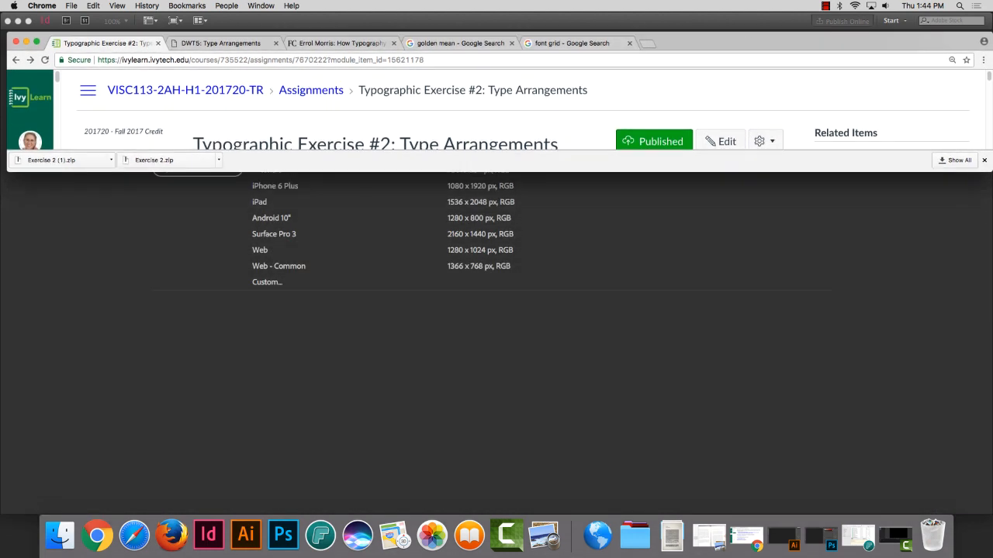
{"action": "left_click_drag", "start_coordinate": [496, 35], "coordinate": [497, 29]}
{"action": "left_click_drag", "start_coordinate": [883, 166], "coordinate": [845, 515]}
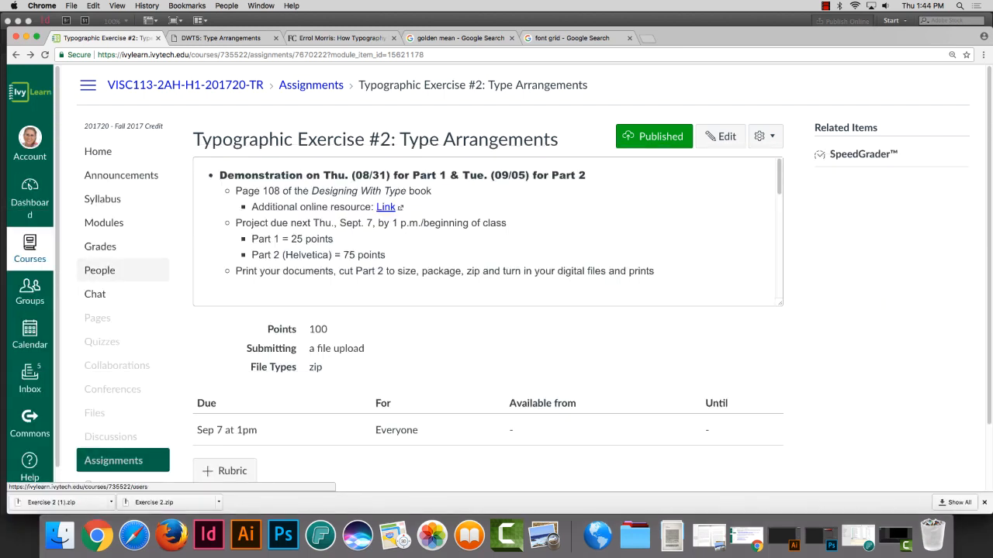
{"action": "scroll", "coordinate": [116, 365], "scroll_direction": "down", "scroll_amount": 2}
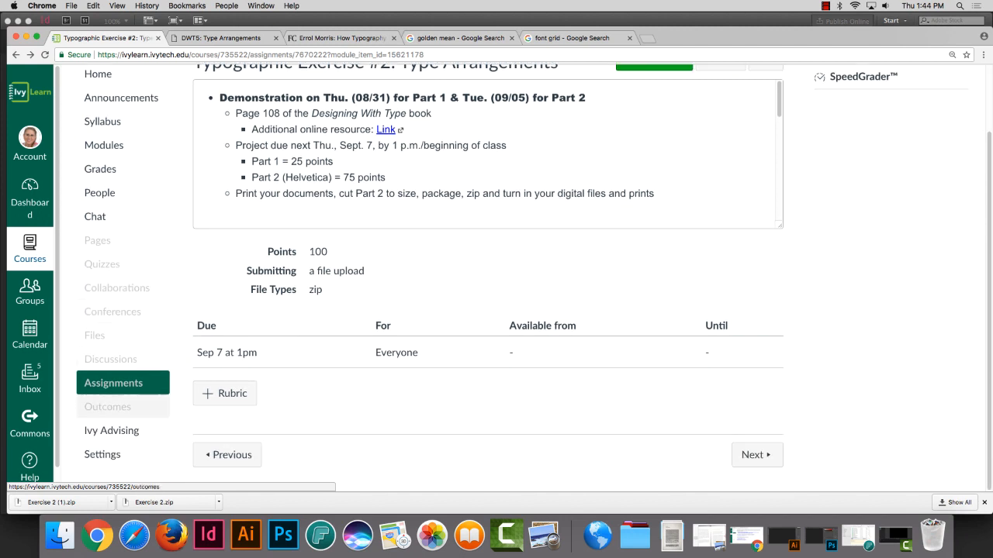
{"action": "left_click", "coordinate": [122, 455]}
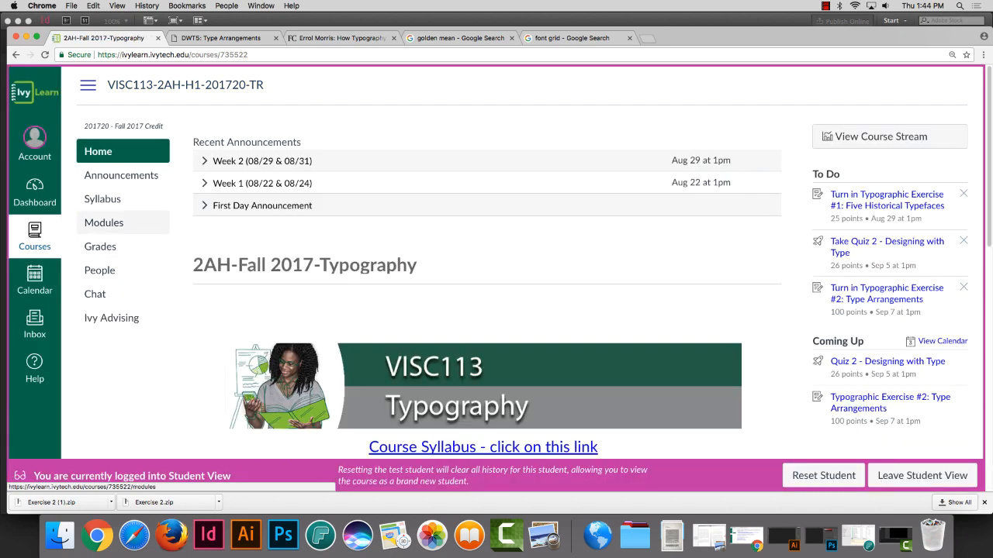
As the test student, open Typographic Exercise #2 from Grades and start a submission.
{"action": "left_click", "coordinate": [100, 246]}
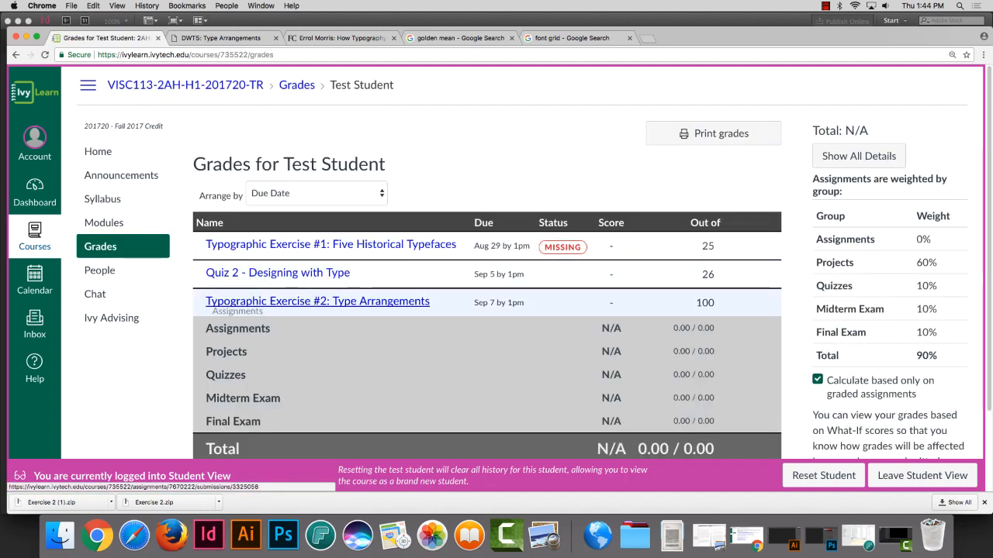
{"action": "left_click", "coordinate": [317, 301]}
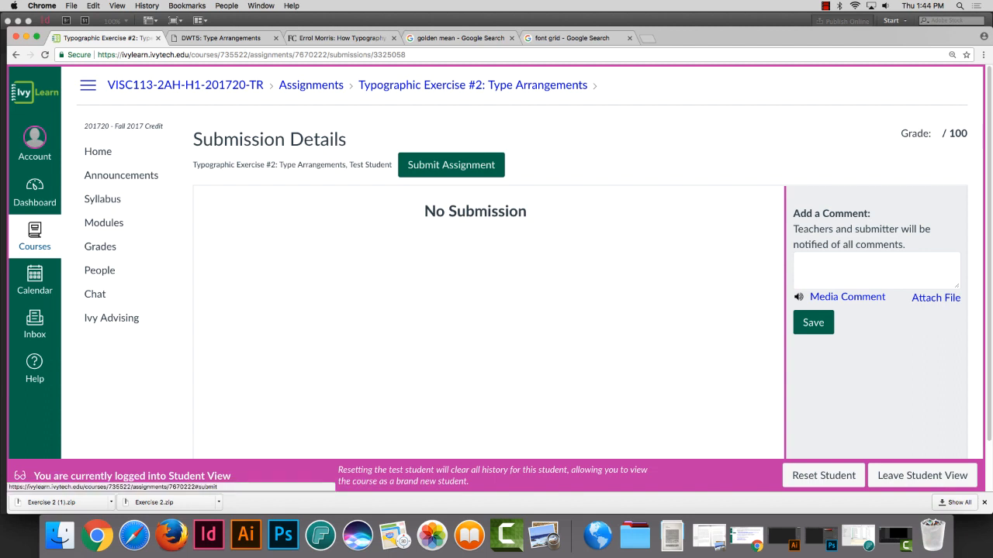
{"action": "left_click", "coordinate": [451, 165]}
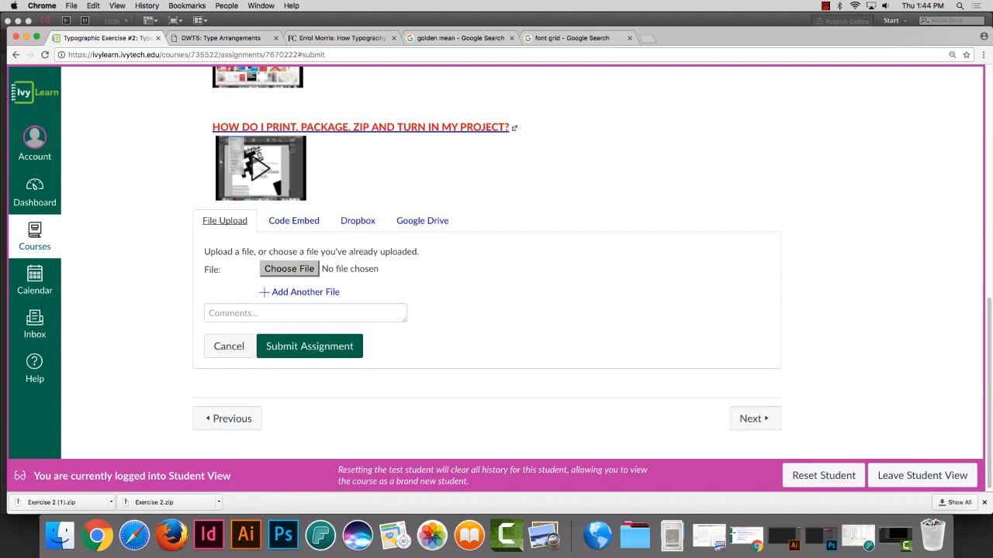
{"action": "scroll", "coordinate": [496, 263], "scroll_direction": "up", "scroll_amount": 7}
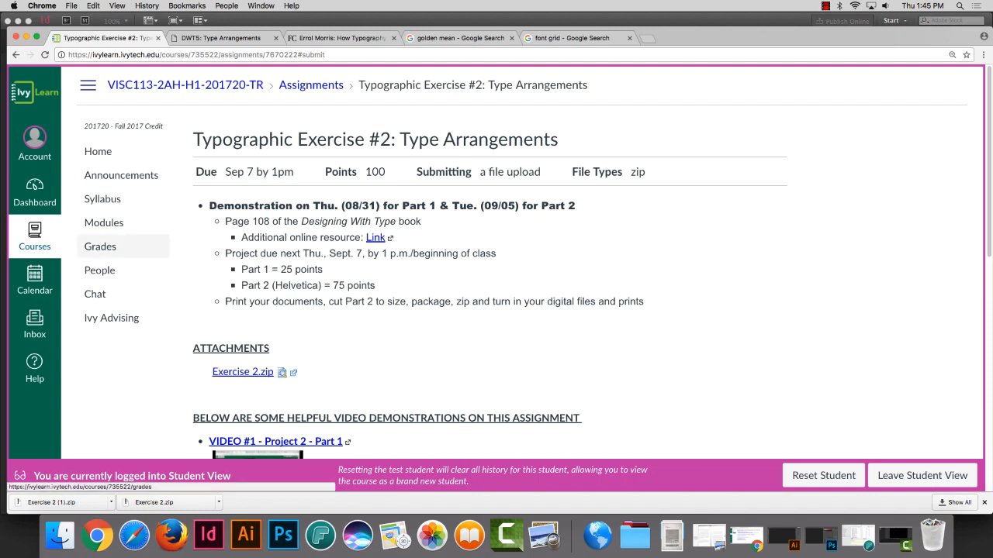
Leave the submission via Grades, restart it, and open the Type Arrangements link in a new tab.
{"action": "left_click", "coordinate": [100, 246]}
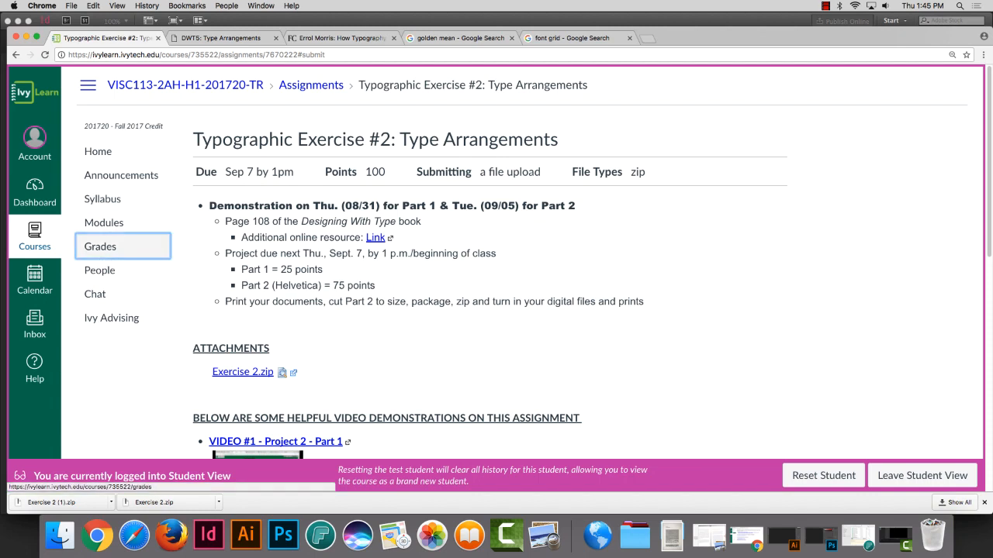
{"action": "key", "text": "Return"}
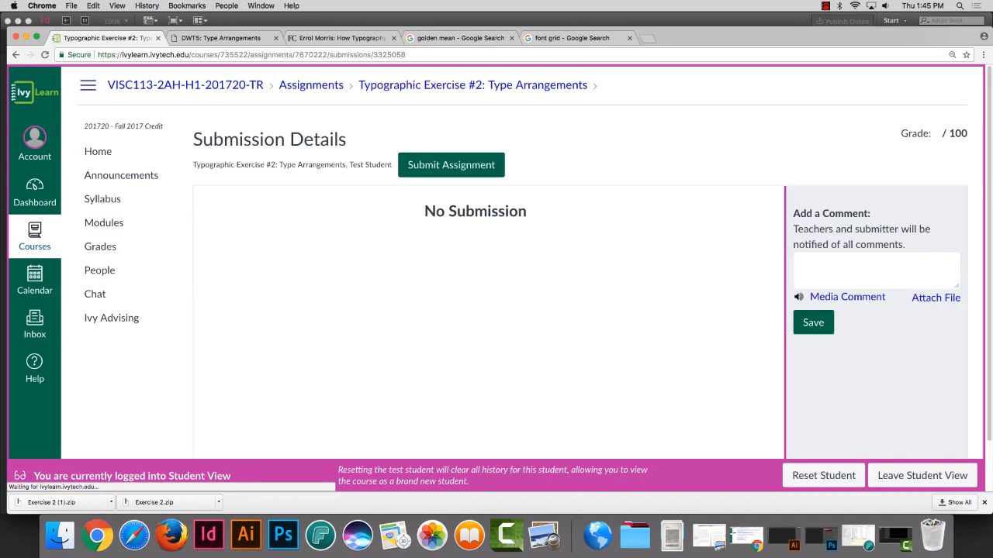
{"action": "left_click", "coordinate": [451, 165]}
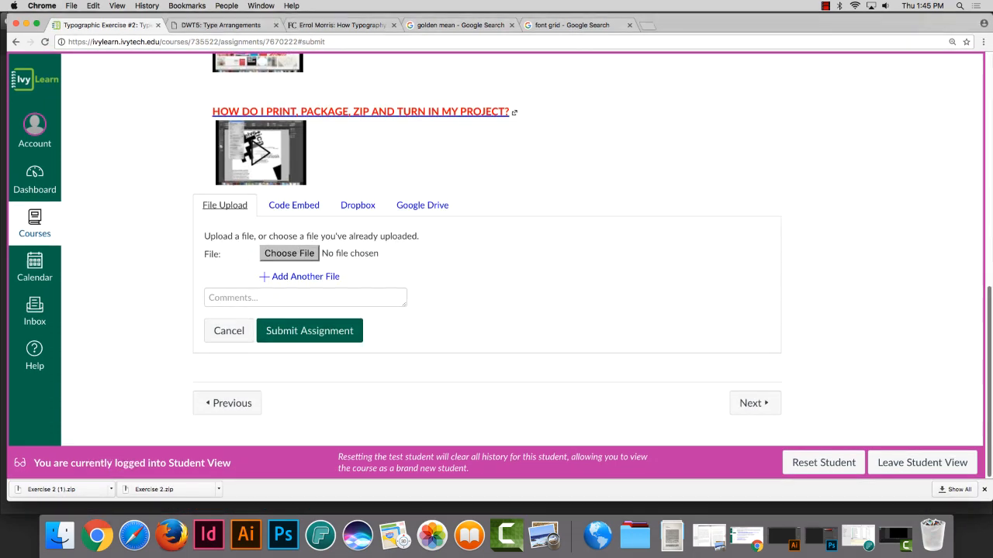
{"action": "scroll", "coordinate": [496, 264], "scroll_direction": "up", "scroll_amount": 6}
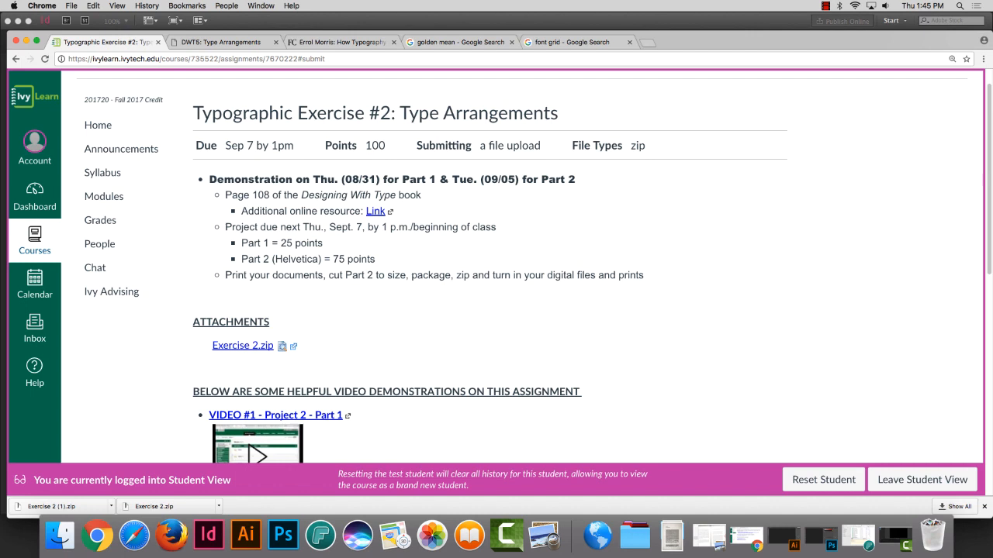
{"action": "left_click", "coordinate": [375, 211]}
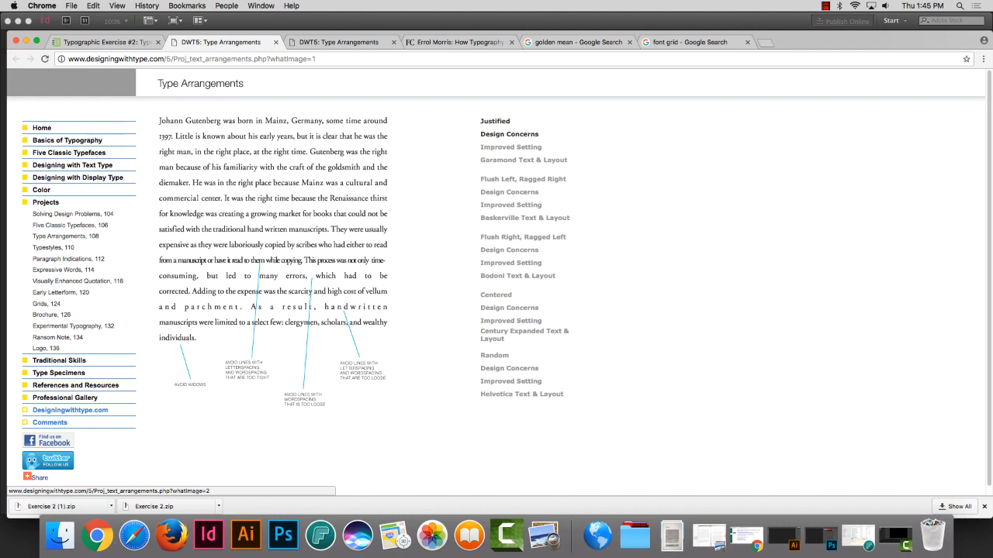
Zoom the page to 125% and view the Improved Setting of the justified Gutenberg text.
{"action": "key", "text": "super+equal"}
{"action": "key", "text": "super+equal"}
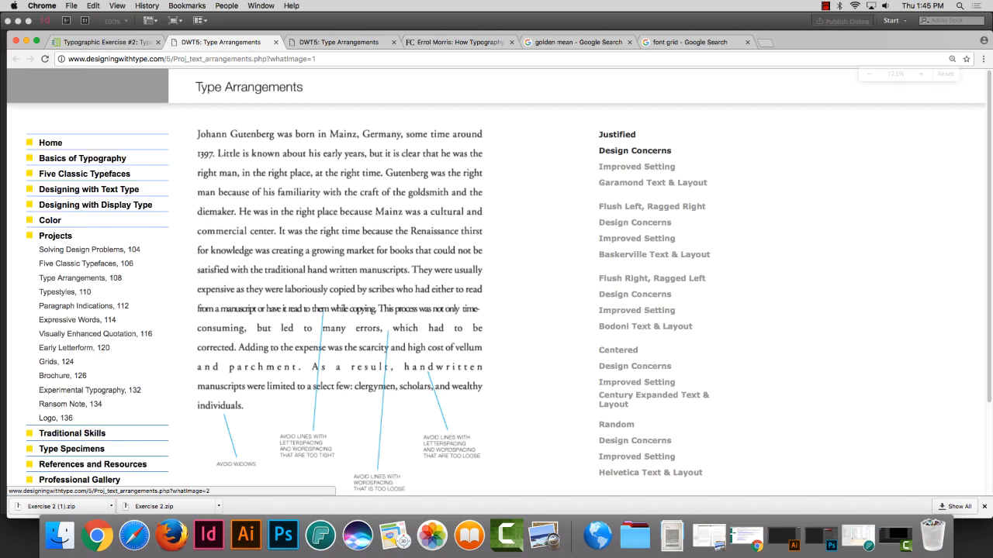
{"action": "scroll", "coordinate": [496, 279], "scroll_direction": "down", "scroll_amount": 2}
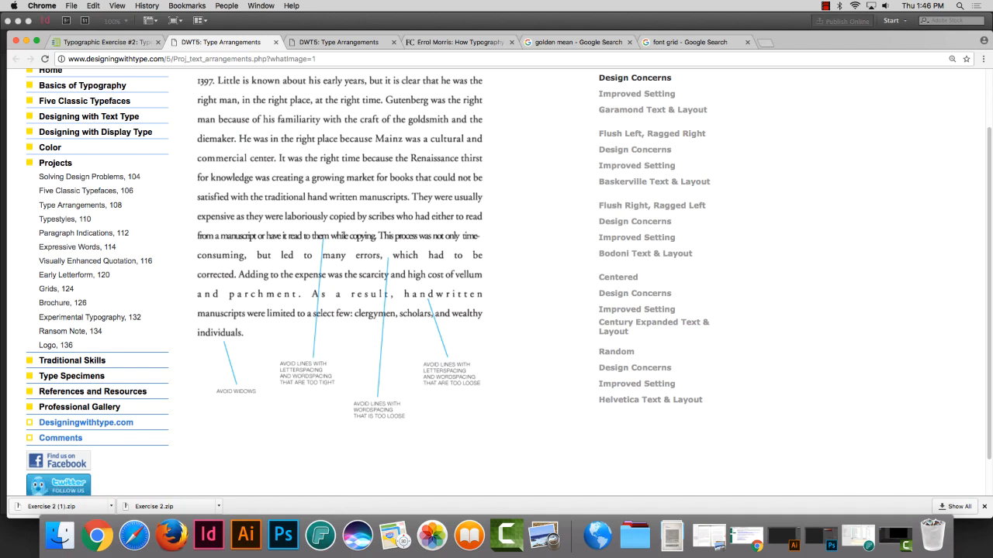
{"action": "left_click", "coordinate": [636, 93]}
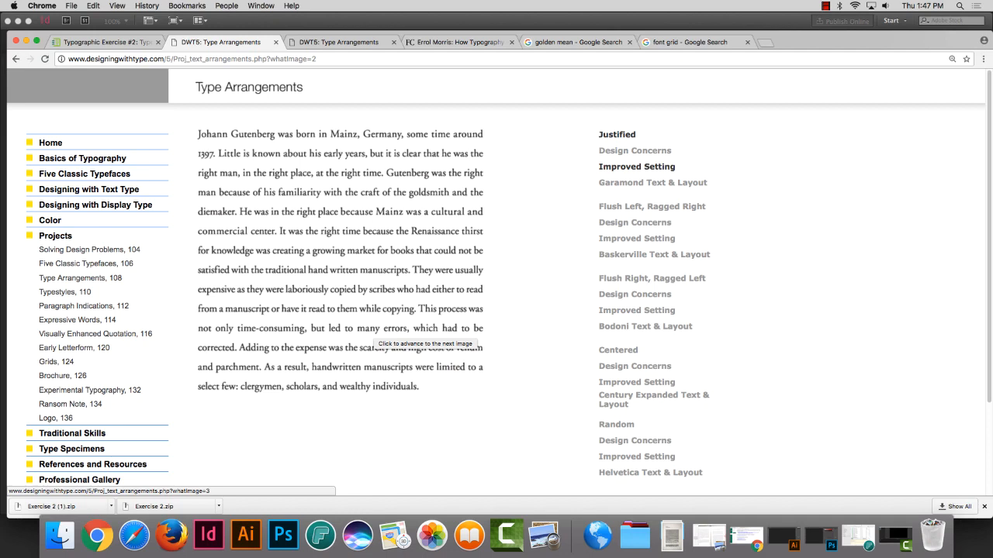
Advance to Garamond Text & Layout, select its full description paragraph, and switch to InDesign.
{"action": "left_click", "coordinate": [423, 332]}
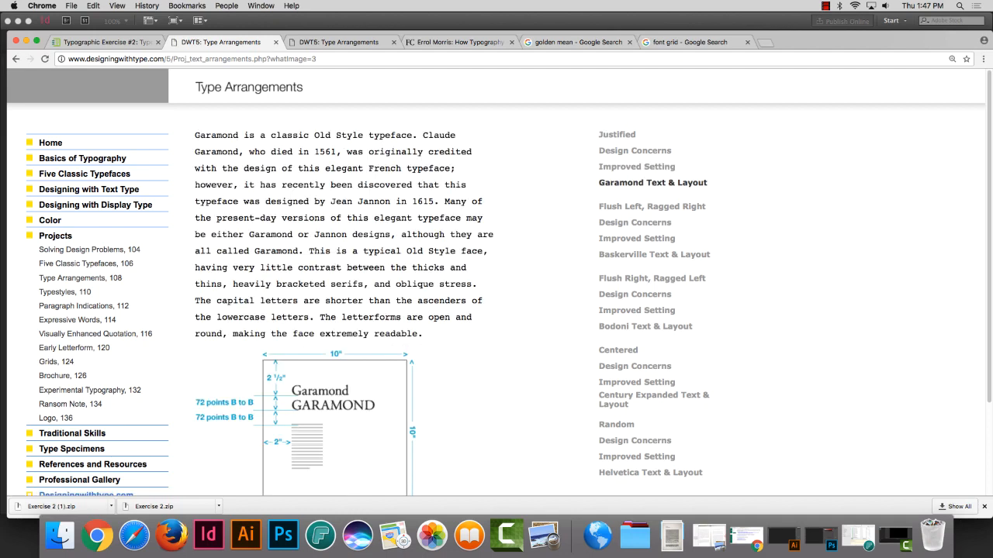
{"action": "scroll", "coordinate": [496, 282], "scroll_direction": "down", "scroll_amount": 3}
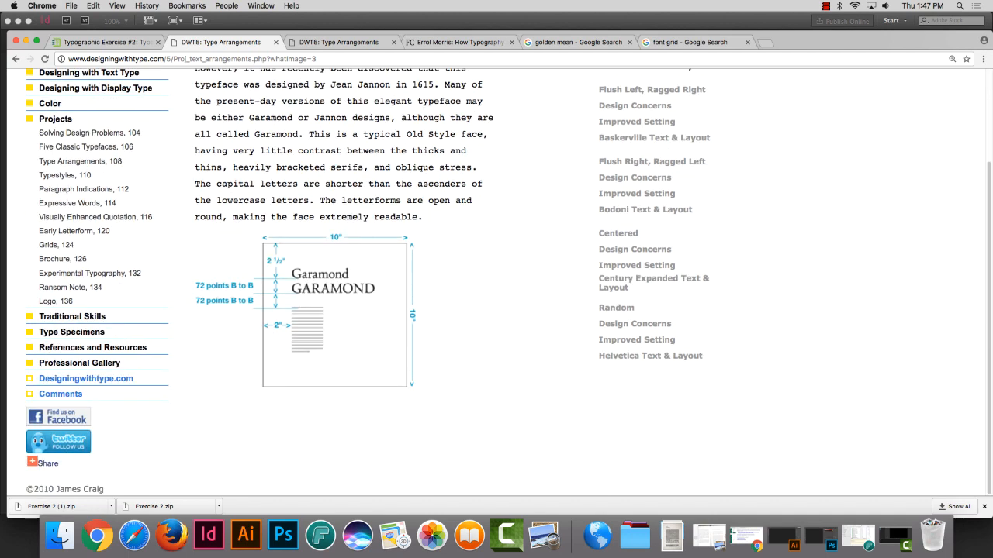
{"action": "scroll", "coordinate": [496, 282], "scroll_direction": "up", "scroll_amount": 1}
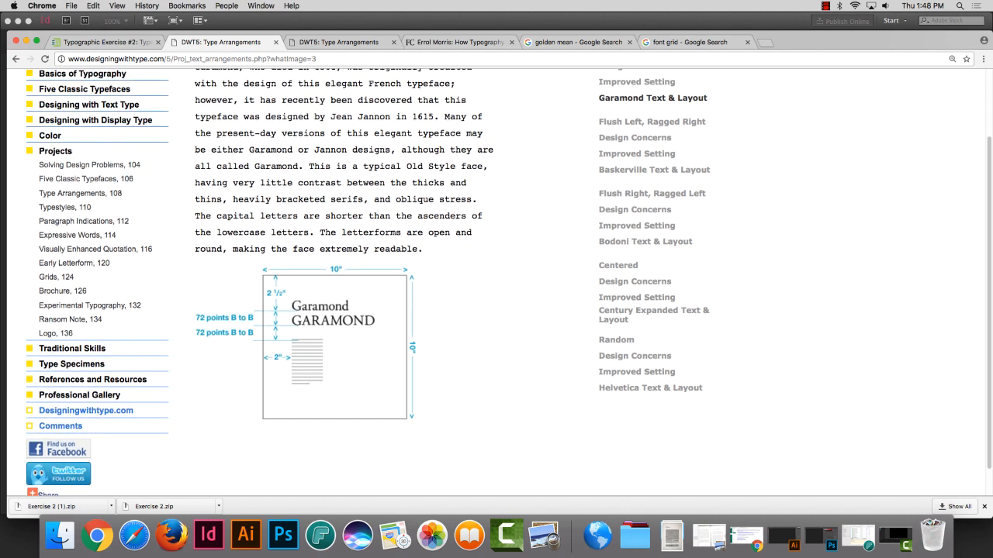
{"action": "scroll", "coordinate": [508, 282], "scroll_direction": "up", "scroll_amount": 2}
{"action": "scroll", "coordinate": [508, 287], "scroll_direction": "up", "scroll_amount": 1}
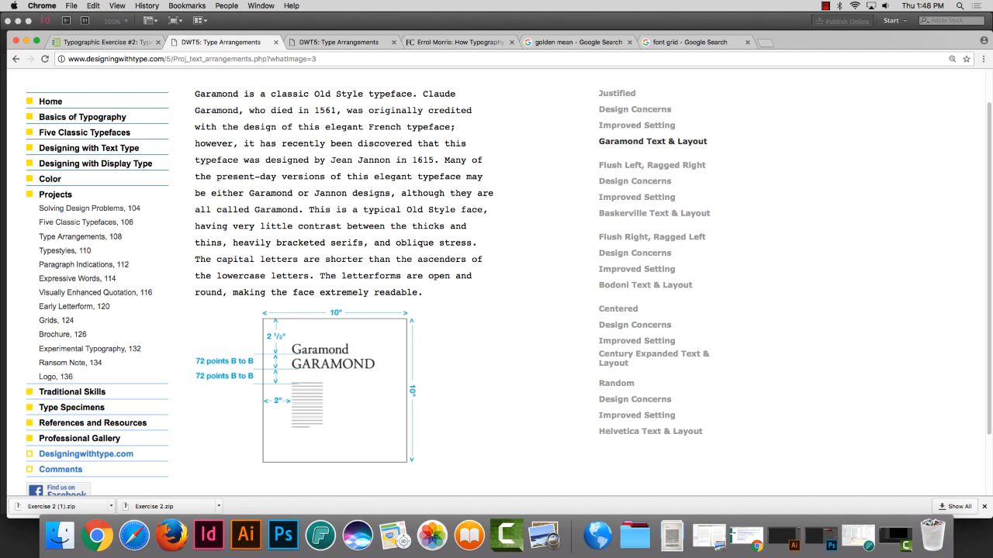
{"action": "left_click_drag", "start_coordinate": [194, 94], "coordinate": [422, 293]}
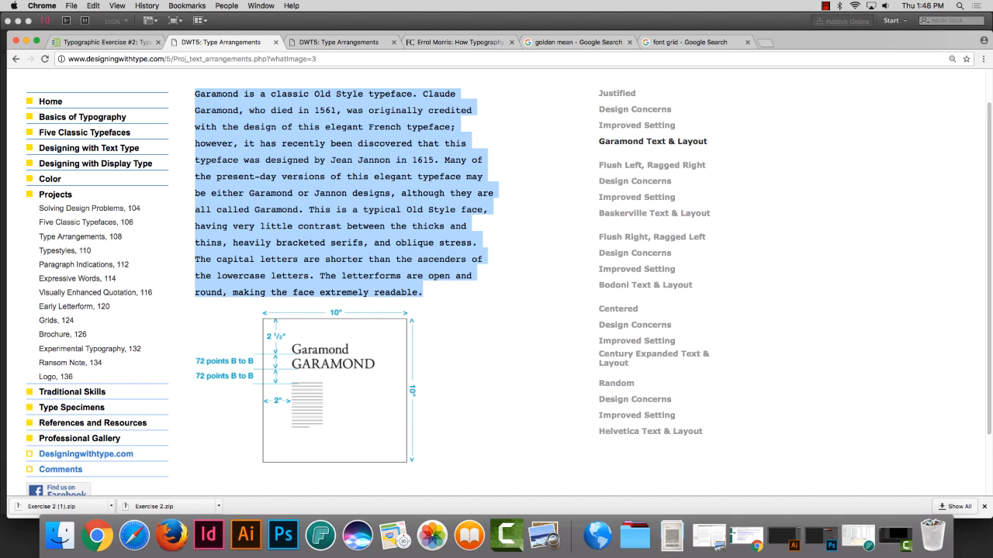
{"action": "key", "text": "super+Tab"}
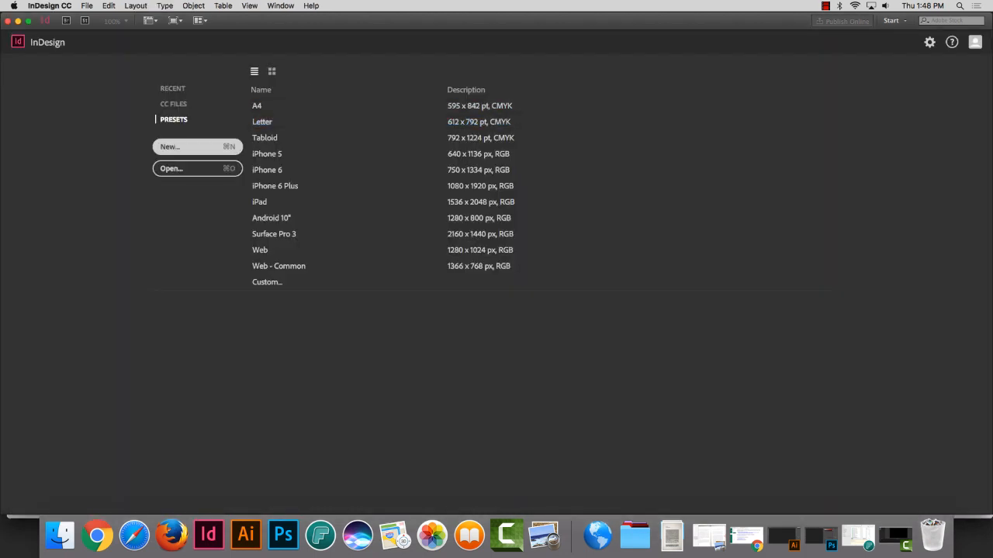
Start a new InDesign document with Facing Pages turned off.
{"action": "key", "text": "super+n"}
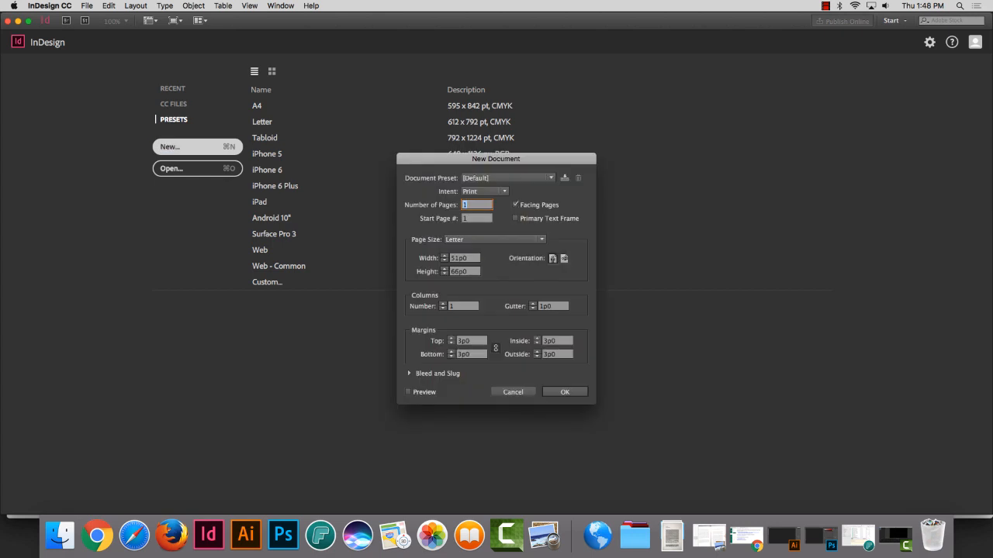
{"action": "left_click", "coordinate": [515, 205]}
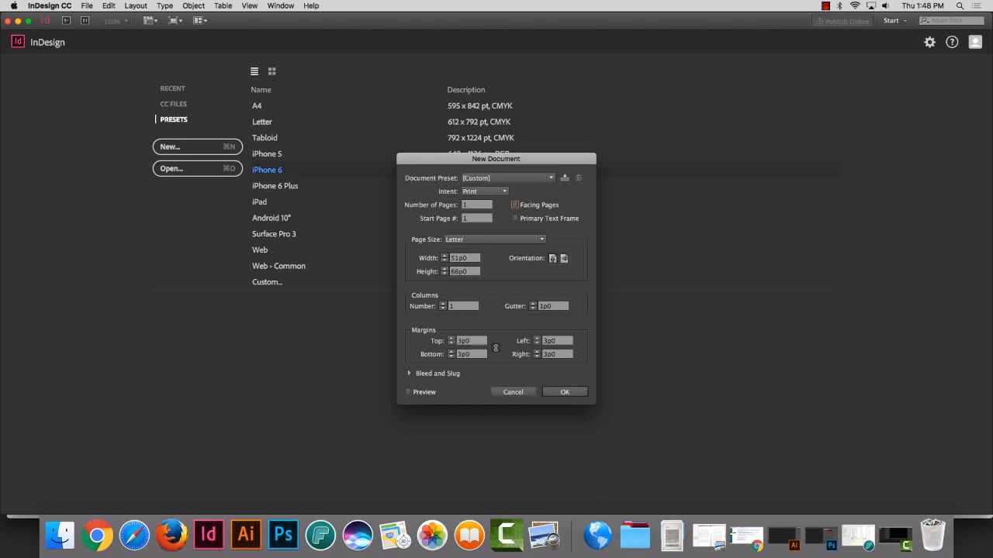
{"action": "left_click_drag", "start_coordinate": [497, 159], "coordinate": [486, 69]}
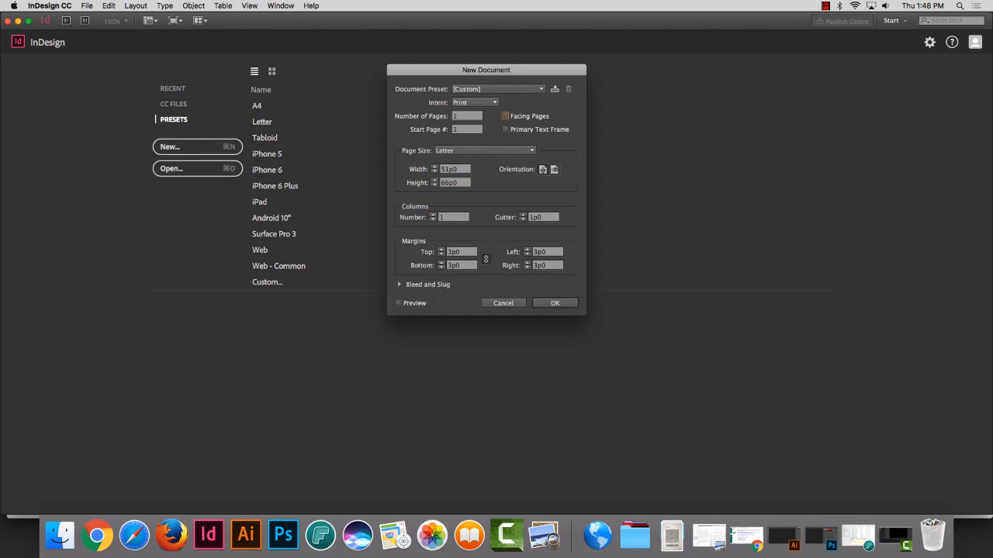
{"action": "left_click", "coordinate": [485, 150]}
{"action": "key", "text": "Escape"}
Enter 8 in for both page width and height, giving a 48p0 square page.
{"action": "key", "text": "Tab"}
{"action": "type", "text": "8"}
{"action": "key", "text": "Tab"}
{"action": "type", "text": "8"}
{"action": "key", "text": "Tab"}
{"action": "key", "text": "Tab"}
{"action": "type", "text": "8 in"}
{"action": "key", "text": "Tab"}
{"action": "type", "text": "8in"}
{"action": "key", "text": "Tab"}
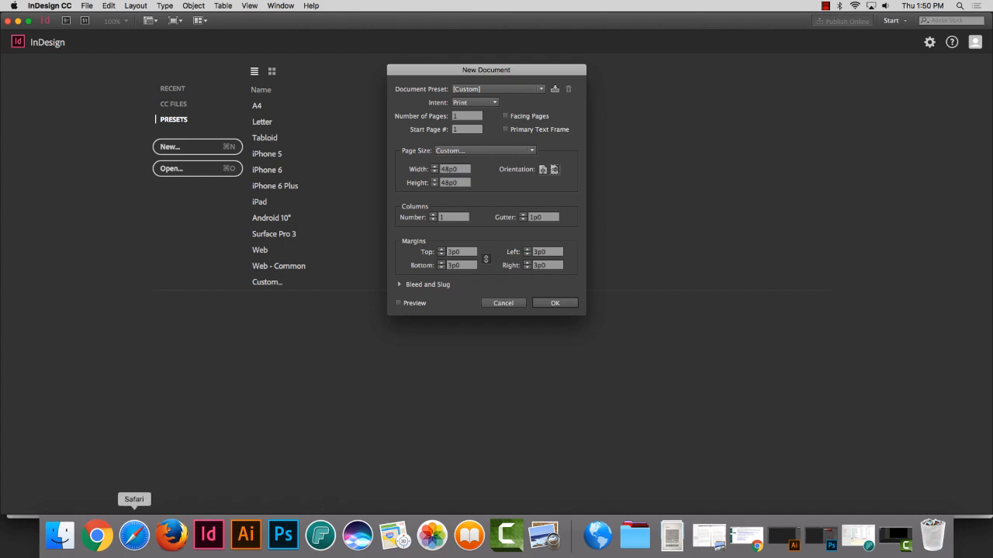
{"action": "left_click", "coordinate": [97, 536]}
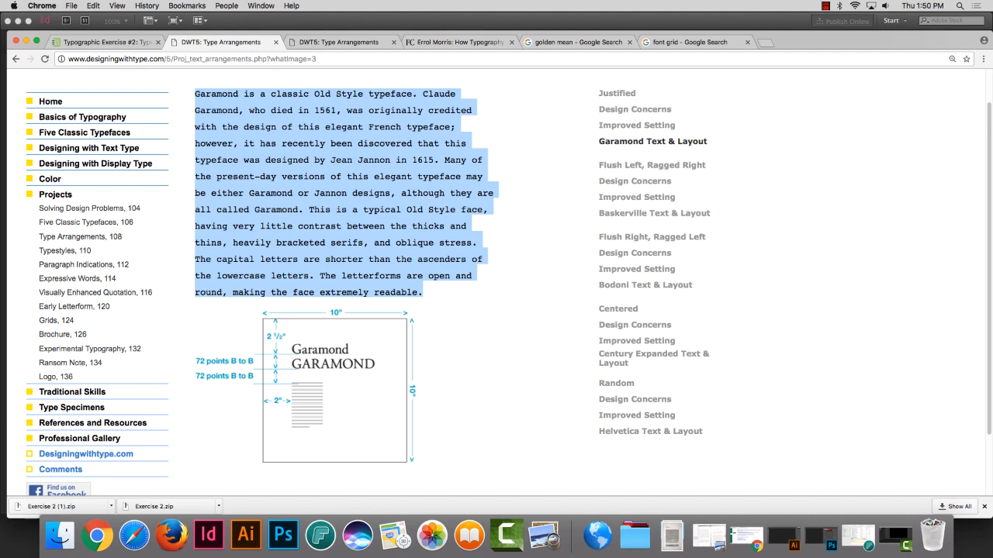
Switch back to InDesign, quit the accidentally opened Firefox, and minimize Chrome.
{"action": "left_click", "coordinate": [208, 535]}
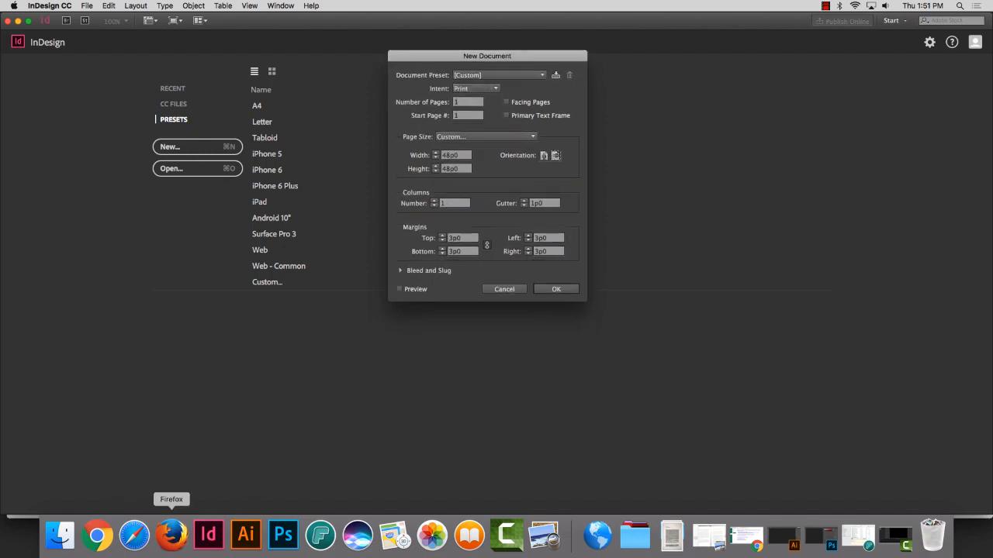
{"action": "left_click", "coordinate": [96, 535]}
{"action": "left_click", "coordinate": [171, 535]}
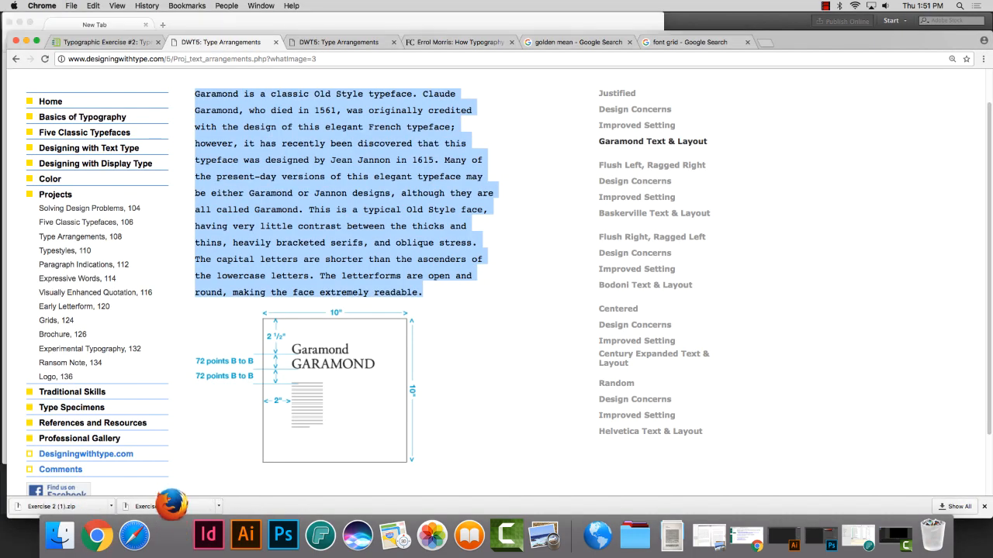
{"action": "right_click", "coordinate": [171, 536]}
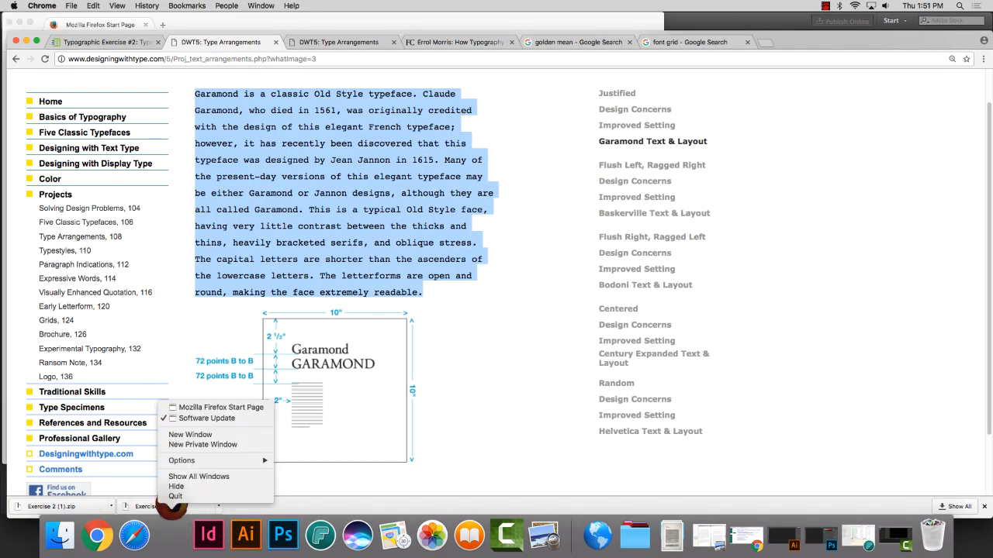
{"action": "left_click", "coordinate": [171, 498]}
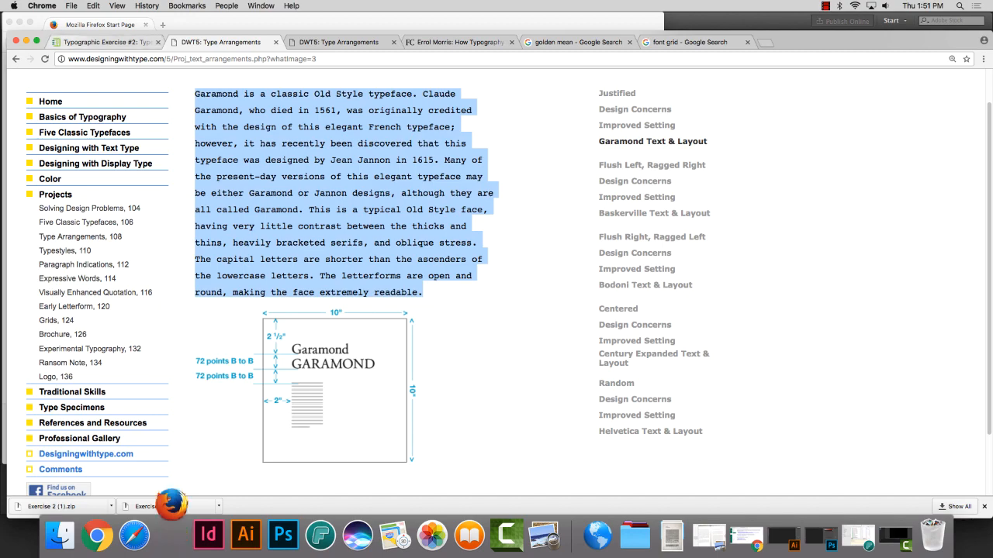
{"action": "left_click", "coordinate": [27, 41]}
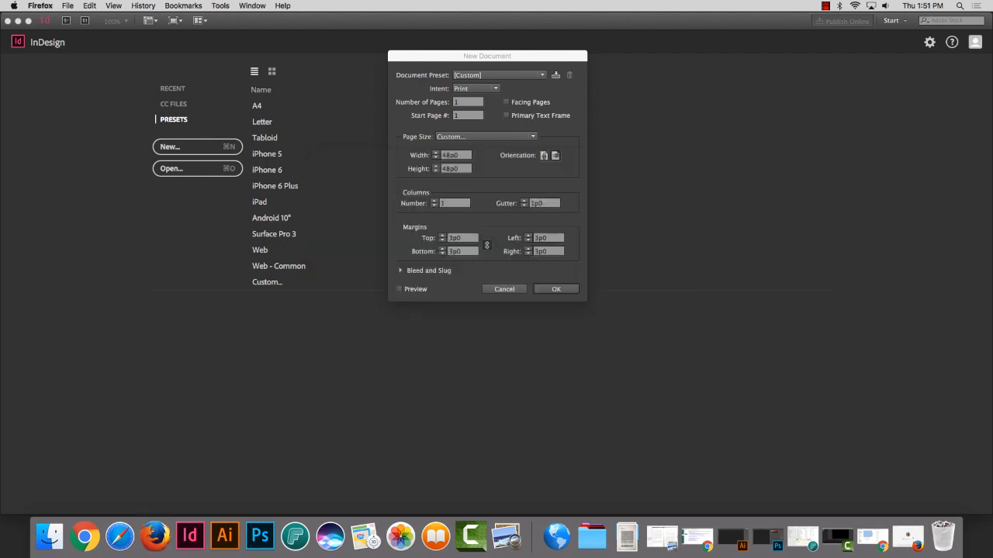
Set 2 in top, left and right margins, unlink them, make the bottom 1 in, and confirm.
{"action": "left_click", "coordinate": [462, 238]}
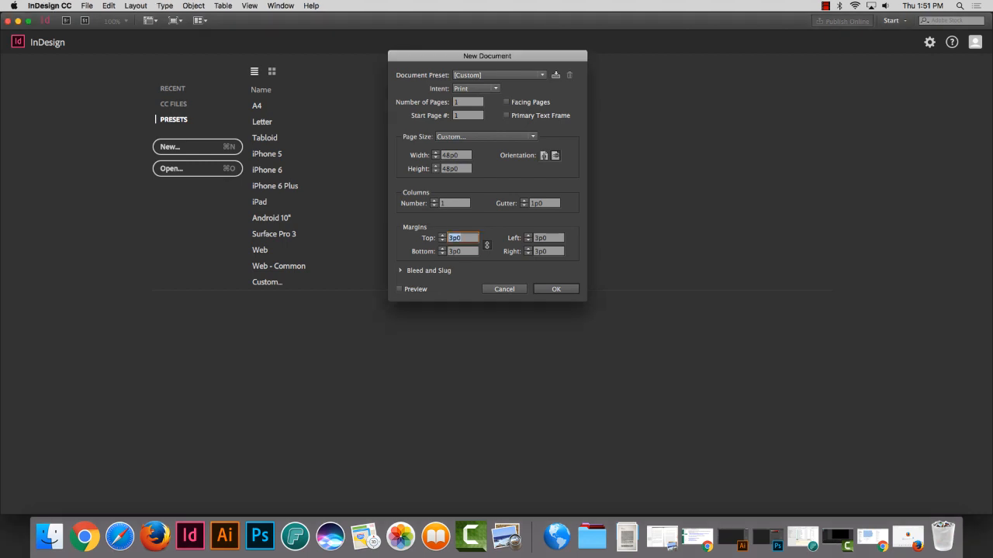
{"action": "type", "text": "2 in"}
{"action": "key", "text": "Tab"}
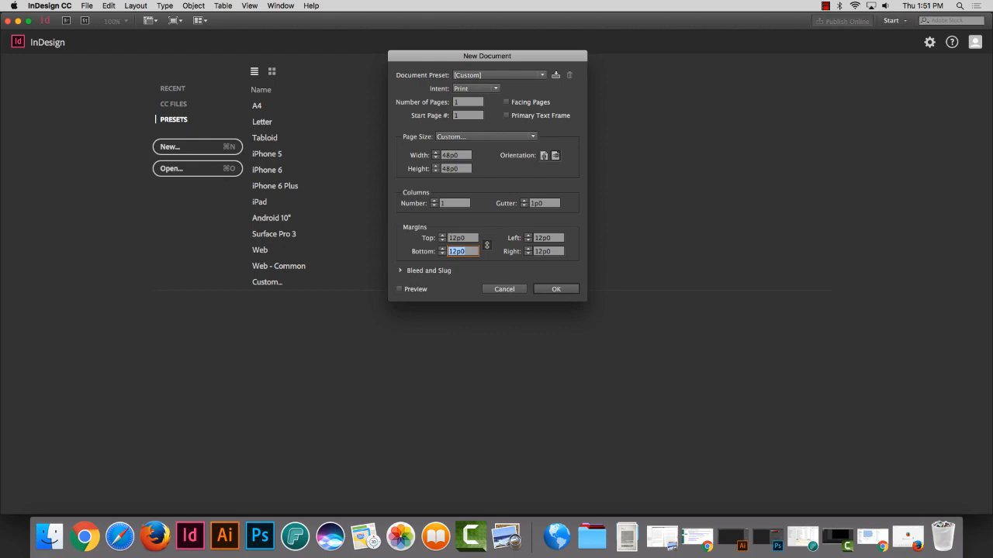
{"action": "key", "text": "Tab"}
{"action": "key", "text": "shift+Tab"}
{"action": "type", "text": "1 in"}
{"action": "key", "text": "Tab"}
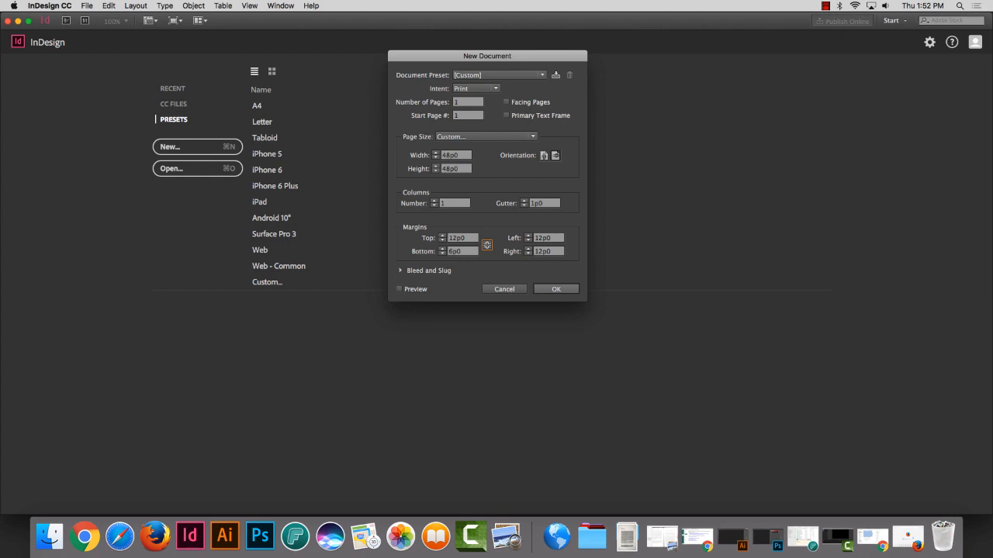
{"action": "left_click", "coordinate": [568, 290]}
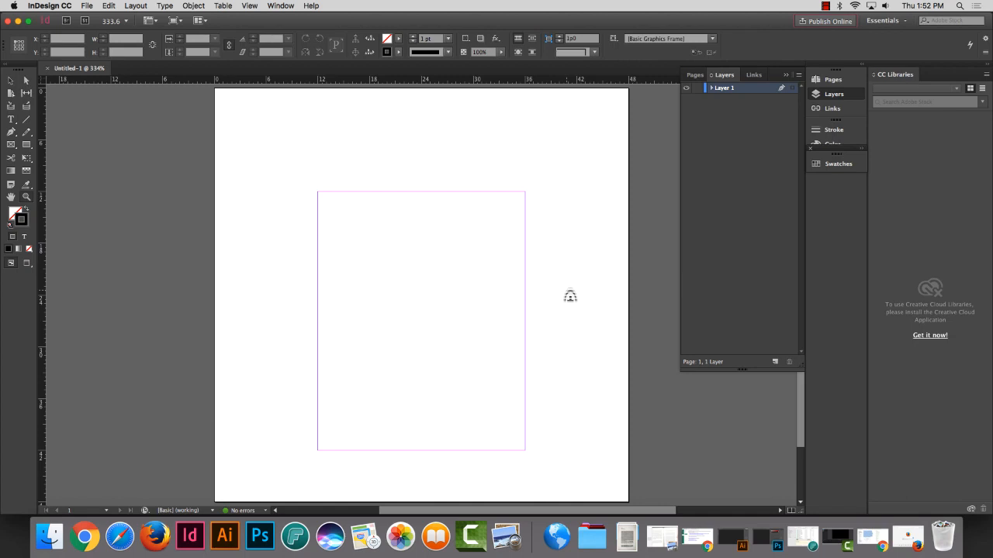
Zoom the page out to 300% and launch FontAgent from the Dock.
{"action": "key", "text": "super+minus"}
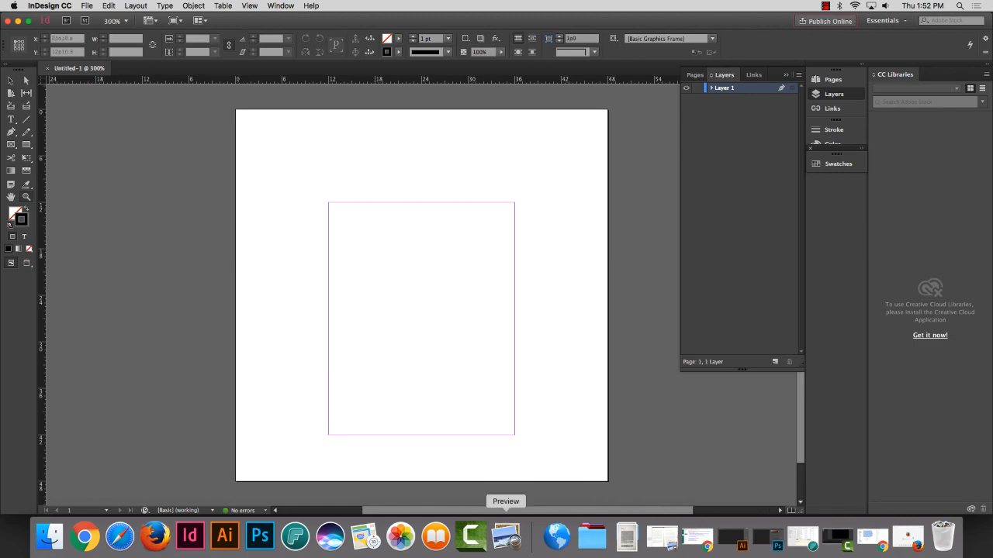
{"action": "left_click", "coordinate": [295, 535]}
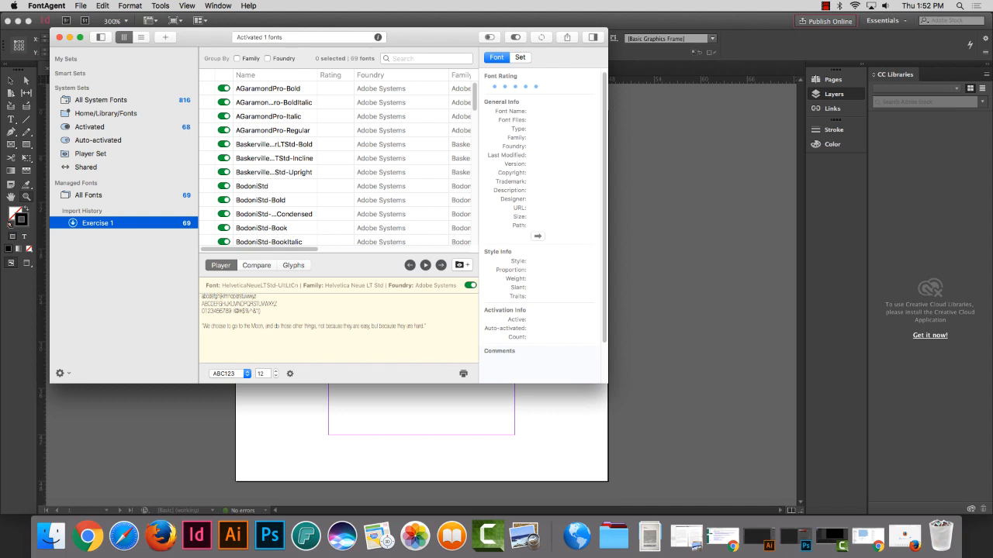
Confirm the AGaramondPro fonts are active in FontAgent, then minimize it to reveal the Untitled-1 page.
{"action": "scroll", "coordinate": [338, 162], "scroll_direction": "down", "scroll_amount": 10}
{"action": "scroll", "coordinate": [337, 163], "scroll_direction": "up", "scroll_amount": 10}
{"action": "left_click", "coordinate": [69, 36]}
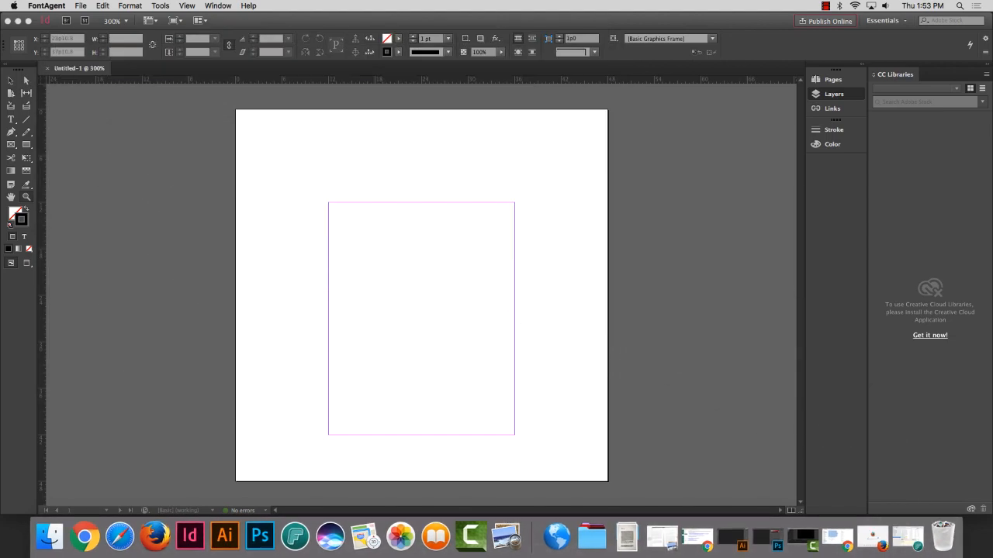
{"action": "left_click", "coordinate": [11, 119]}
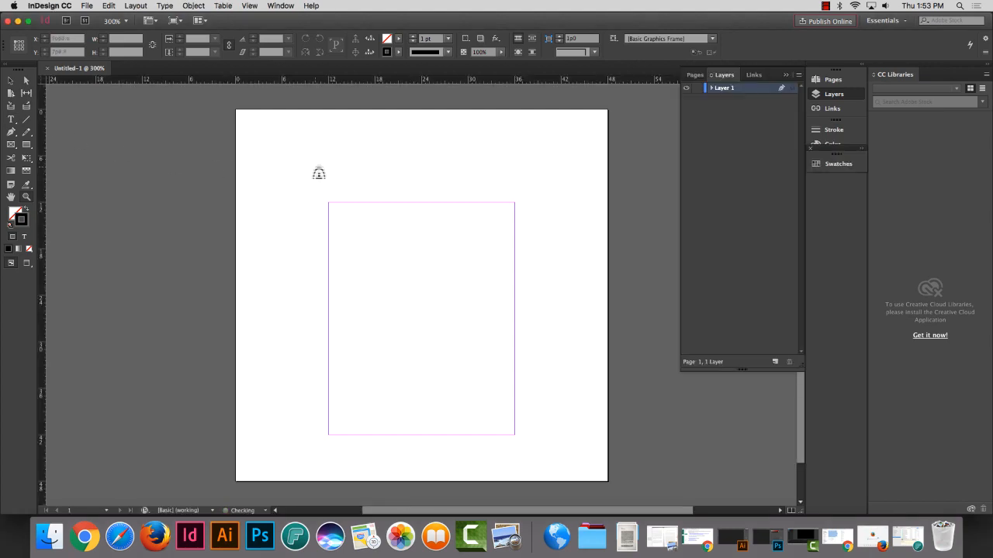
{"action": "left_click", "coordinate": [295, 536]}
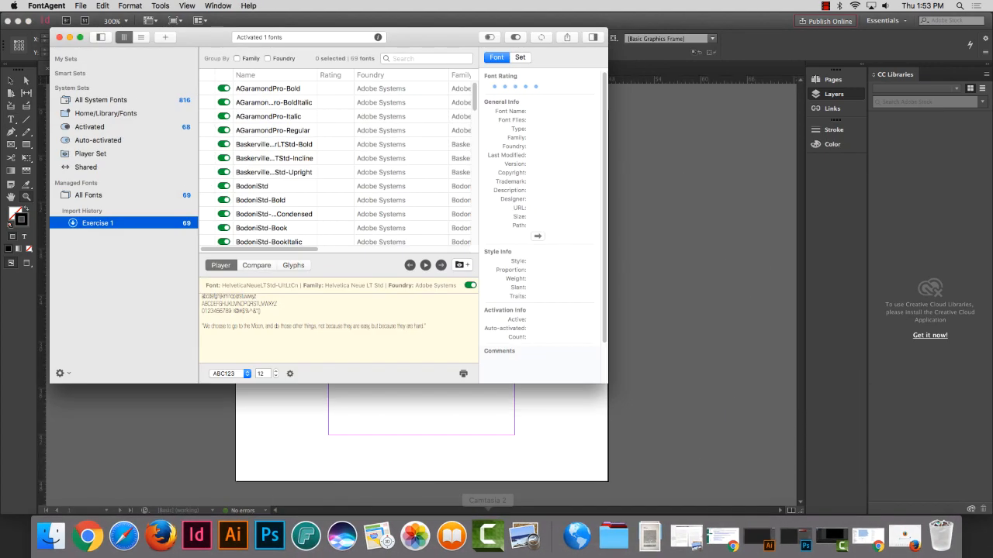
{"action": "left_click", "coordinate": [69, 36]}
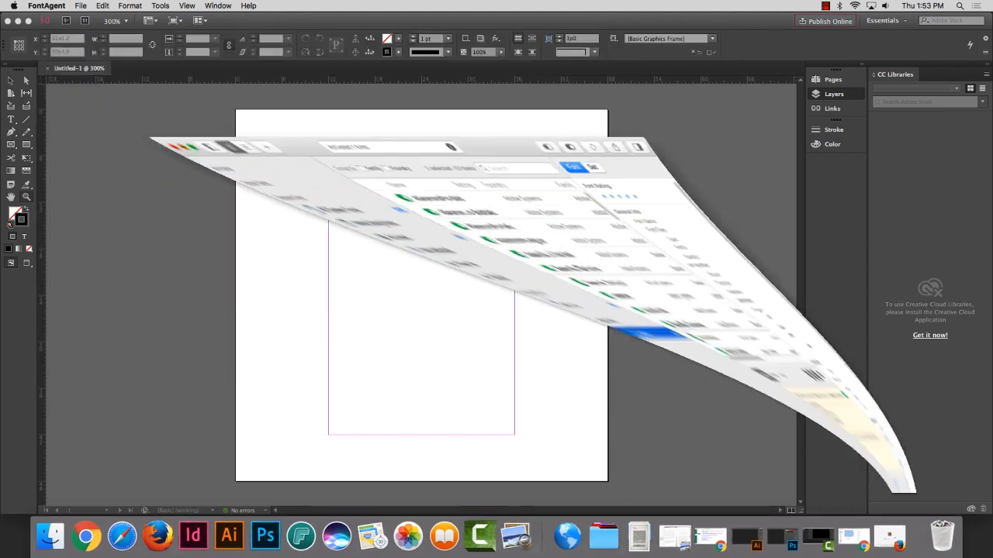
{"action": "left_click", "coordinate": [399, 222]}
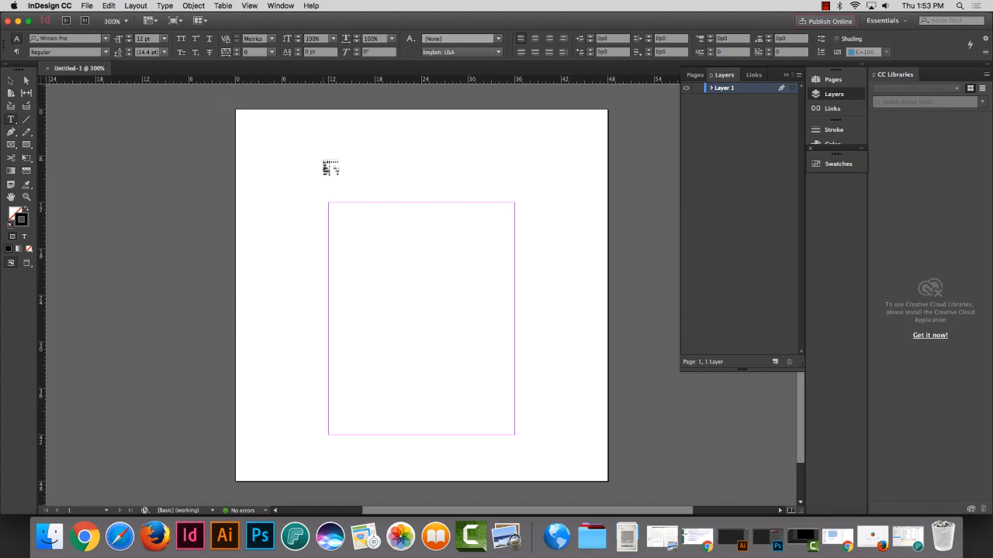
Draw a text frame across the top margin, type and select 'Garamond', then view Chrome's reference layout.
{"action": "left_click_drag", "start_coordinate": [327, 164], "coordinate": [550, 215]}
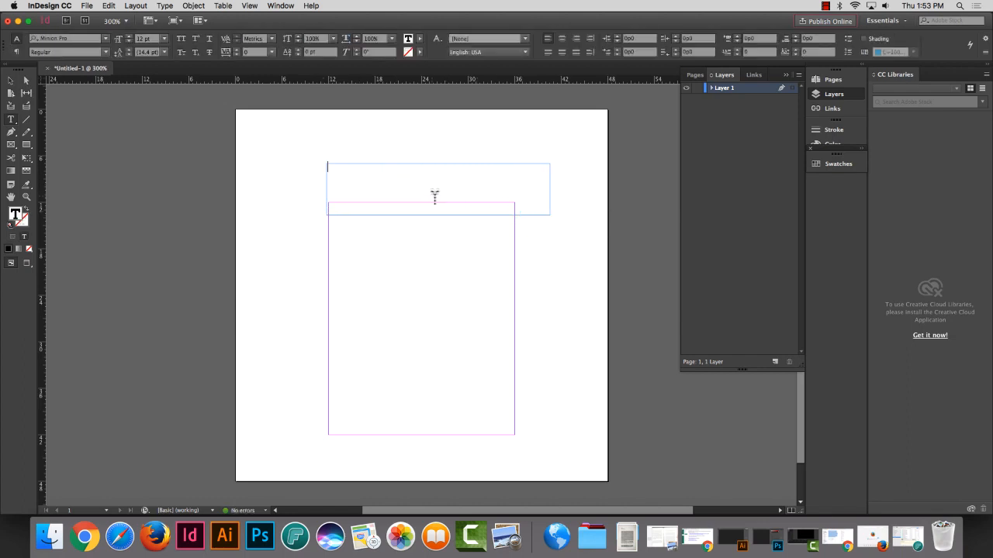
{"action": "type", "text": "Garamond"}
{"action": "key", "text": "super+a"}
{"action": "key", "text": "super+c"}
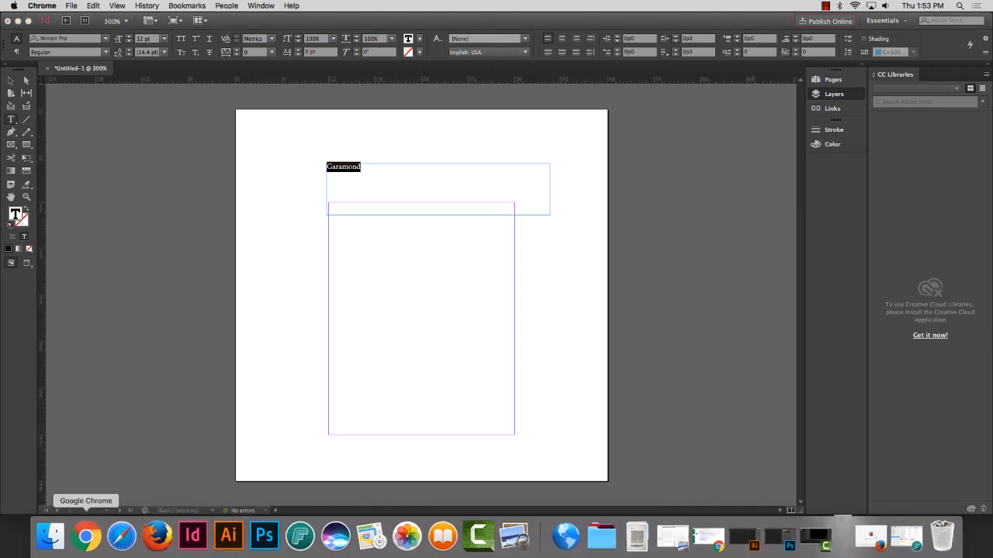
{"action": "left_click", "coordinate": [84, 535]}
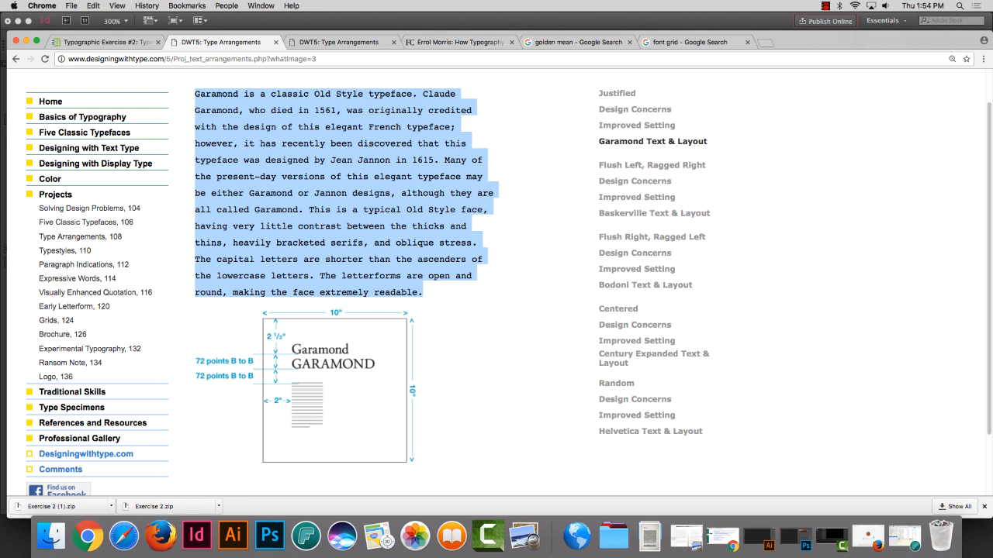
Paste a second 'Garamond' on a new line below the first and select both lines.
{"action": "key", "text": "super+Tab"}
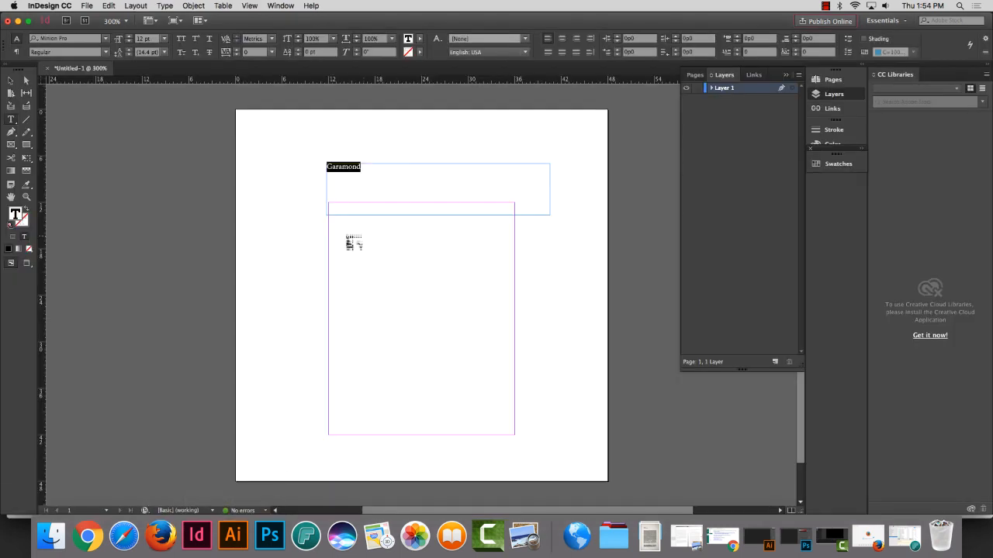
{"action": "left_click", "coordinate": [365, 168]}
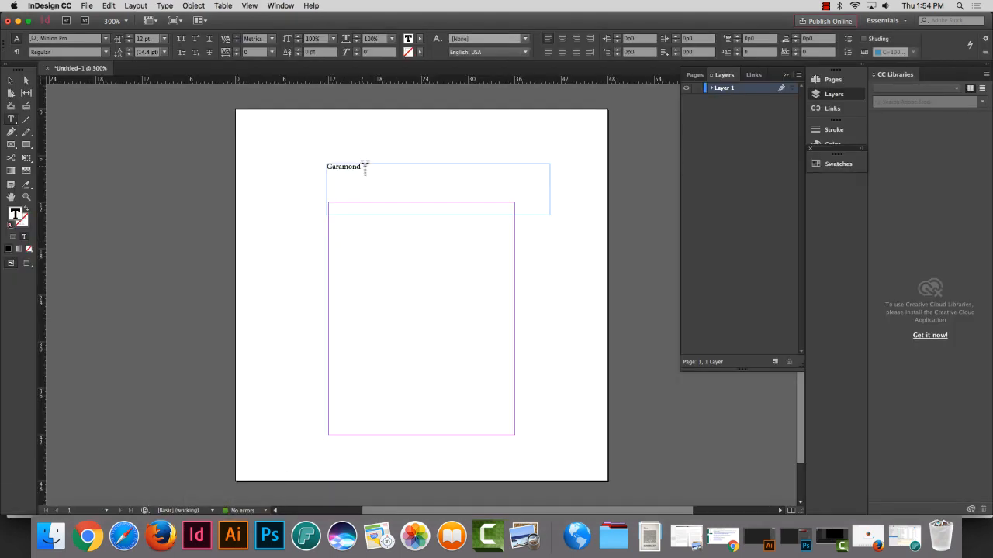
{"action": "key", "text": "Return"}
{"action": "key", "text": "super+v"}
{"action": "left_click_drag", "start_coordinate": [379, 186], "coordinate": [332, 158]}
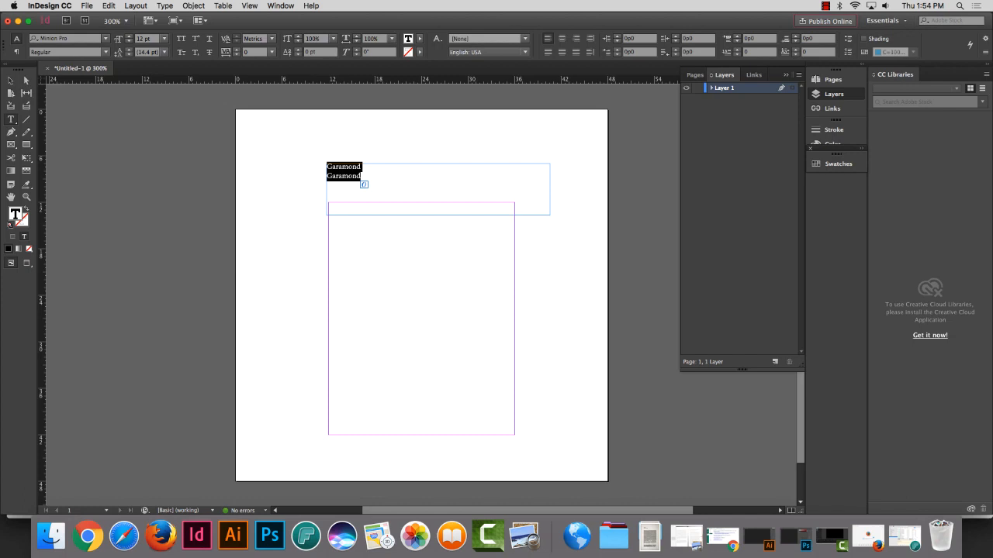
Set both heading lines in Adobe Garamond Pro Regular.
{"action": "key", "text": "super+6"}
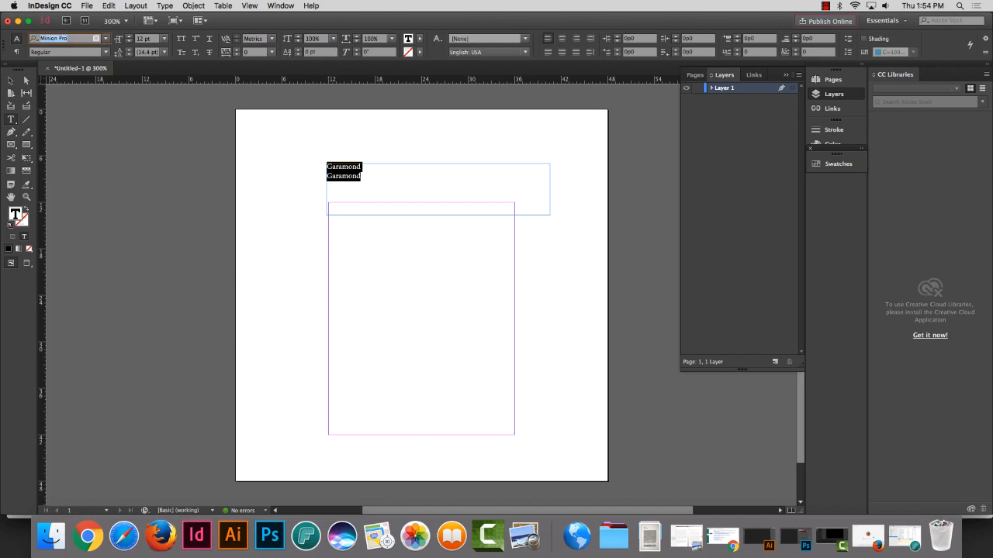
{"action": "type", "text": "gar"}
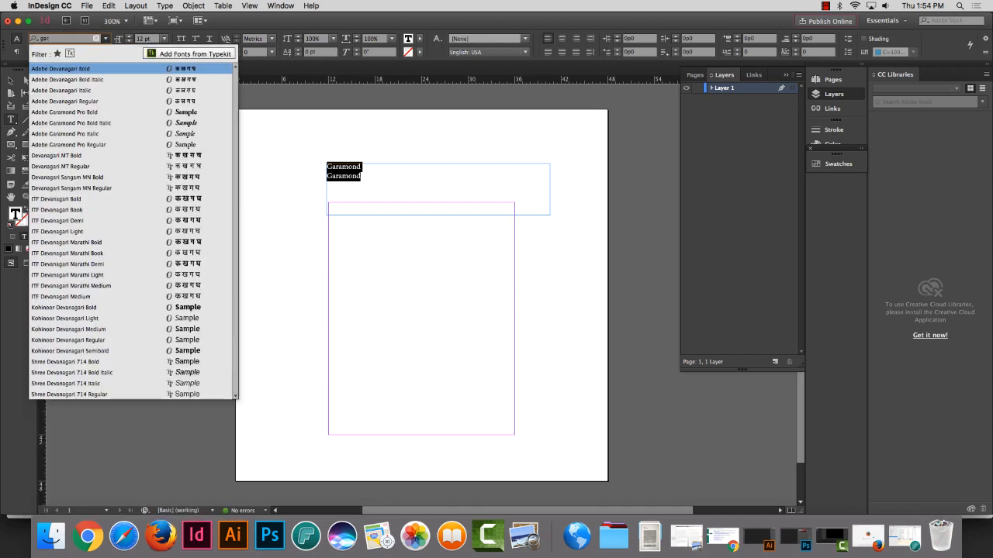
{"action": "key", "text": "Down"}
{"action": "key", "text": "Down"}
{"action": "key", "text": "Down"}
{"action": "key", "text": "Down"}
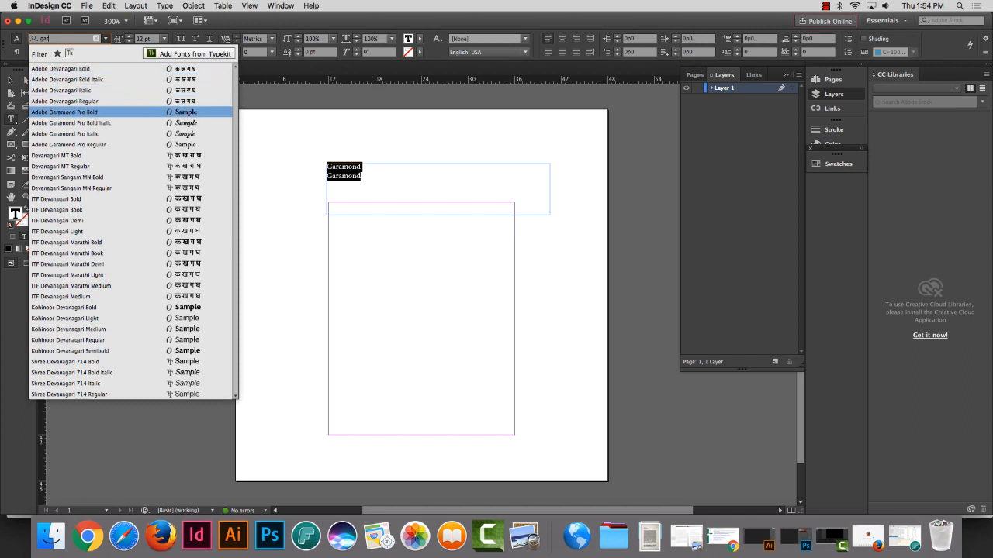
{"action": "key", "text": "Up"}
{"action": "key", "text": "Up"}
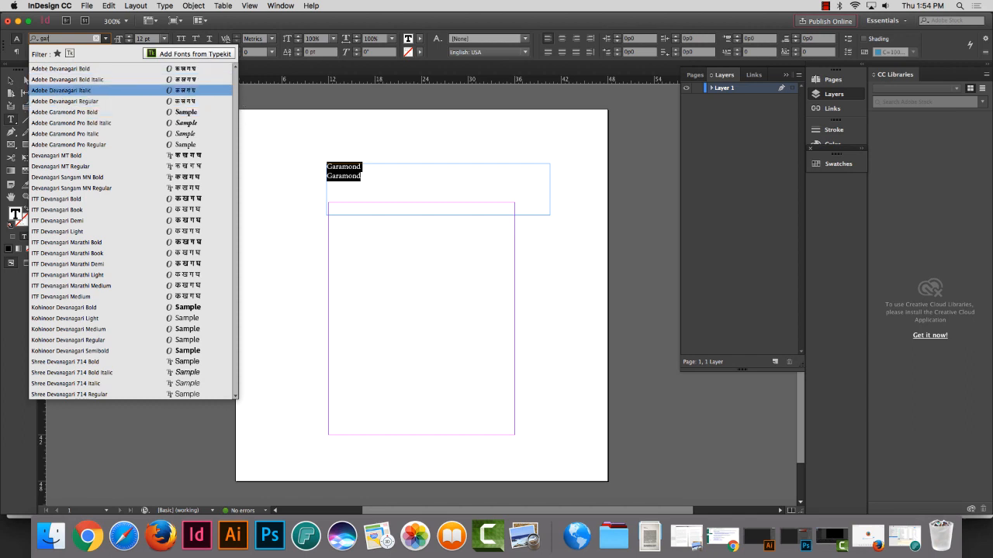
{"action": "key", "text": "Down"}
{"action": "key", "text": "Down"}
{"action": "key", "text": "Down"}
{"action": "key", "text": "Down"}
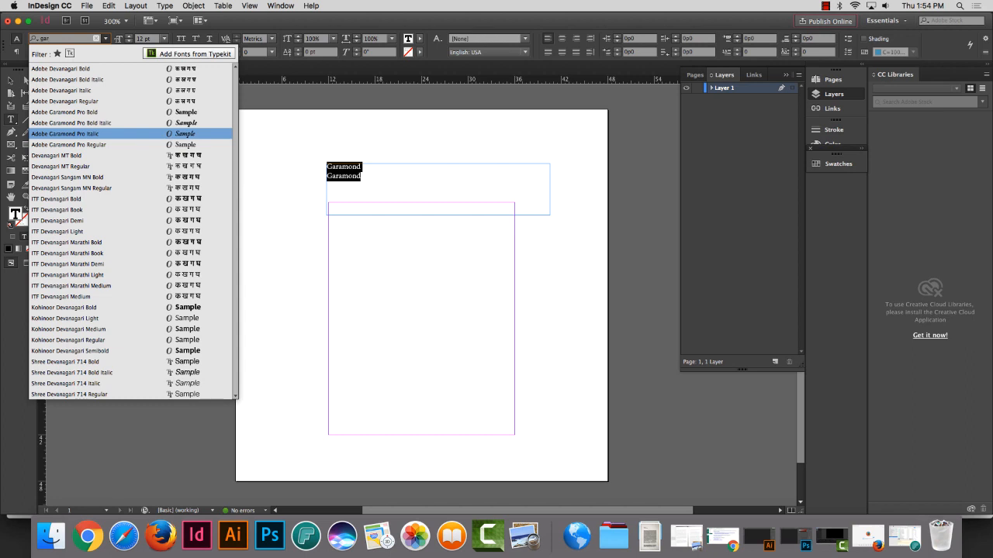
{"action": "key", "text": "Up"}
{"action": "key", "text": "Up"}
{"action": "key", "text": "Down"}
{"action": "key", "text": "Down"}
{"action": "key", "text": "Down"}
{"action": "key", "text": "Return"}
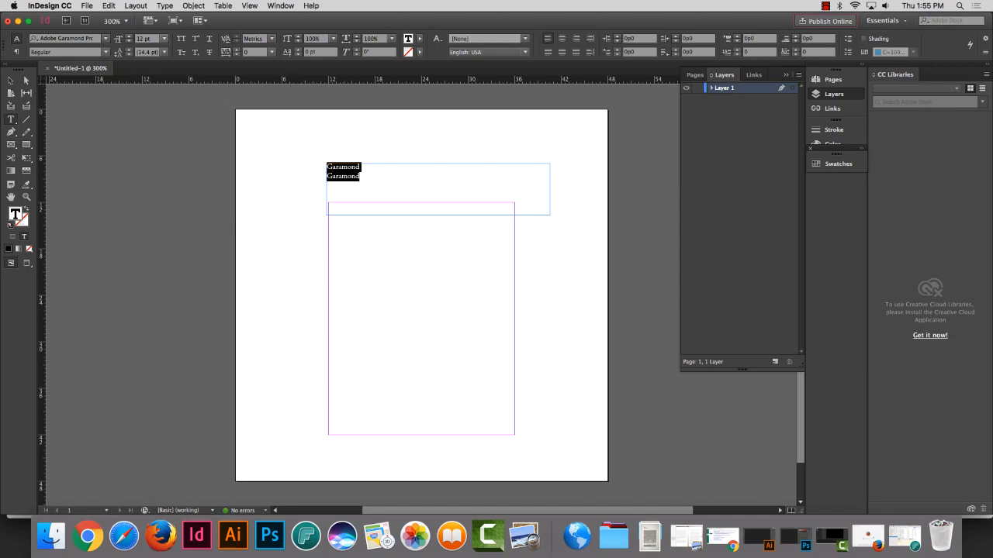
Set the heading to 72 pt size with 72 pt leading and fit the frame height to both lines.
{"action": "left_click_drag", "start_coordinate": [152, 39], "coordinate": [134, 39]}
{"action": "left_click", "coordinate": [164, 38]}
{"action": "key", "text": "Down"}
{"action": "key", "text": "Down"}
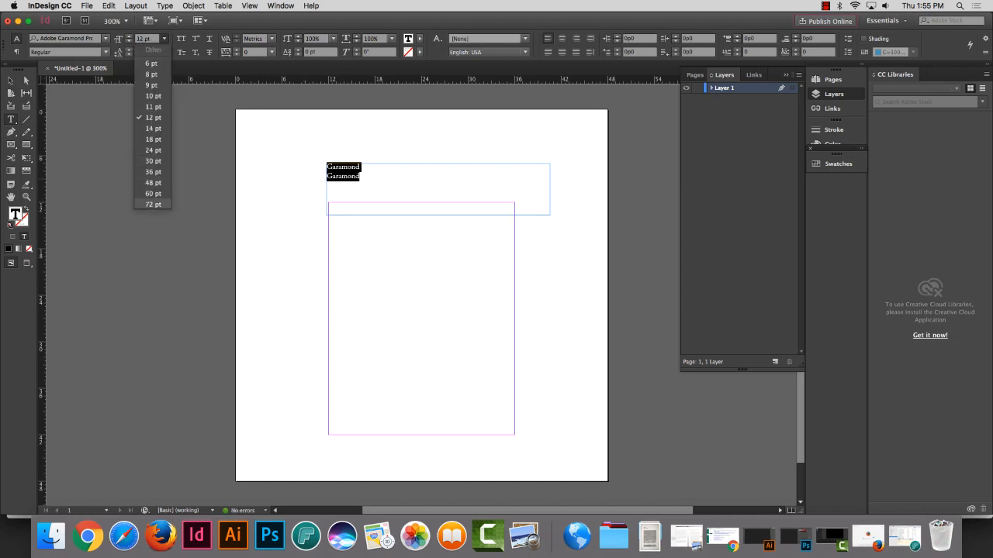
{"action": "left_click", "coordinate": [165, 206]}
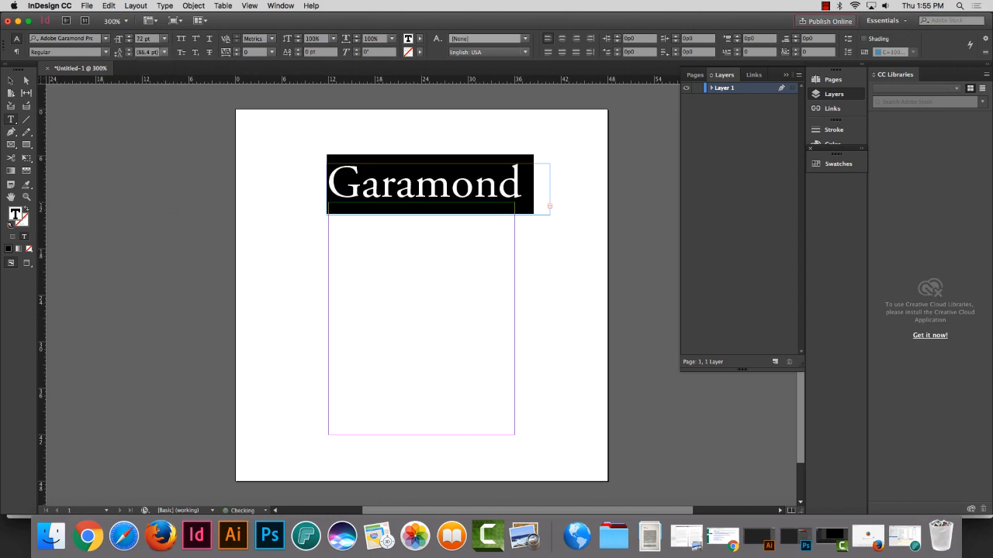
{"action": "left_click", "coordinate": [164, 51]}
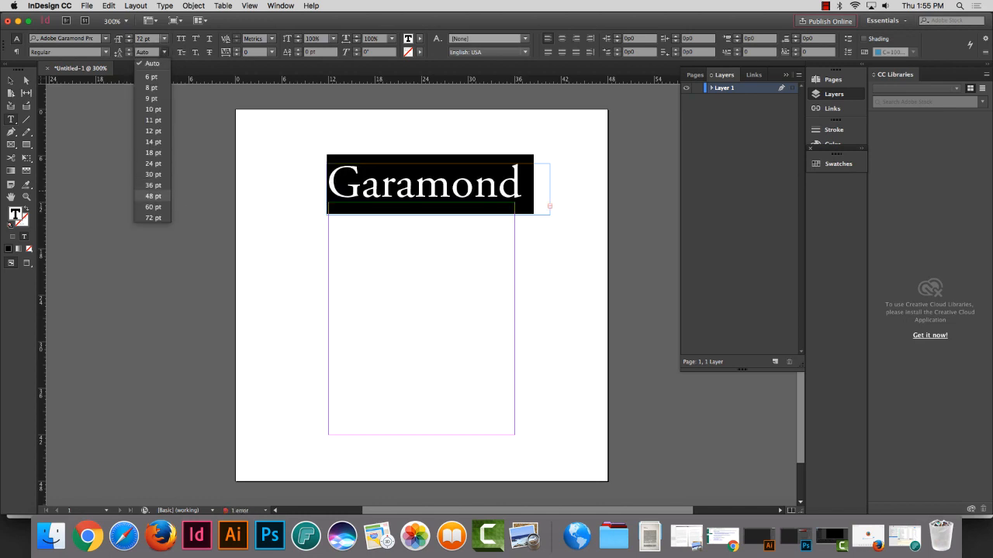
{"action": "left_click", "coordinate": [165, 217]}
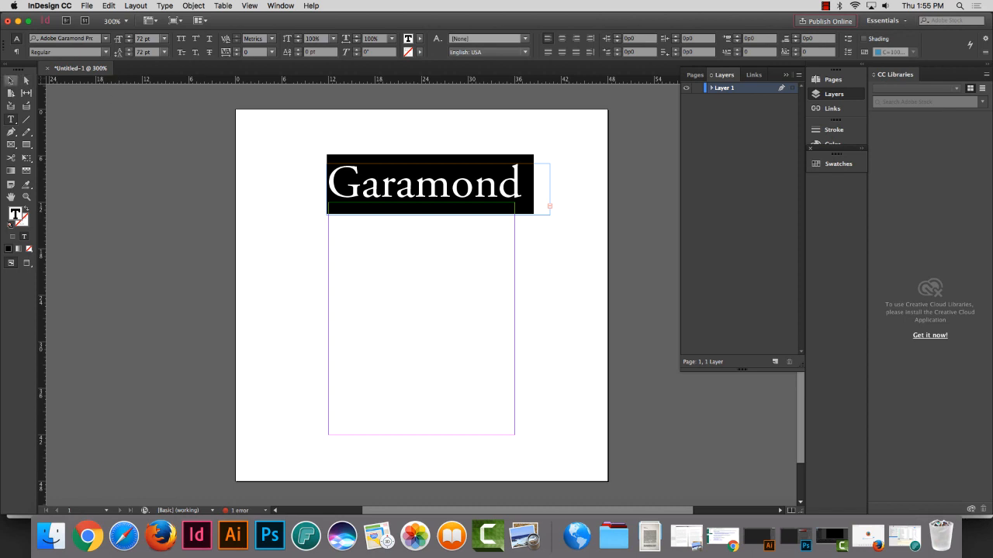
{"action": "left_click", "coordinate": [10, 80]}
{"action": "double_click", "coordinate": [439, 215]}
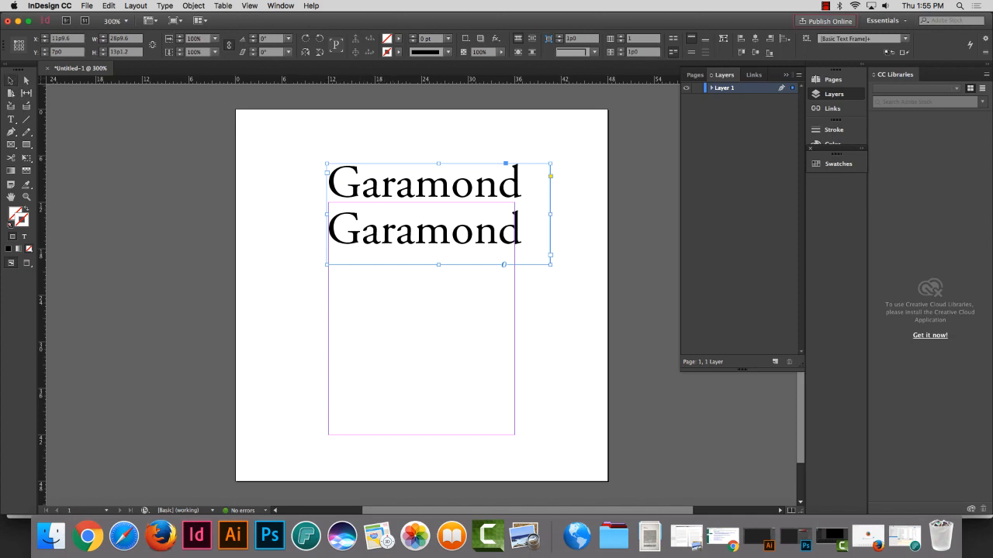
Fit the heading frame to its text and align its left edge with the body column at X 12p0.
{"action": "left_click_drag", "start_coordinate": [381, 195], "coordinate": [357, 191]}
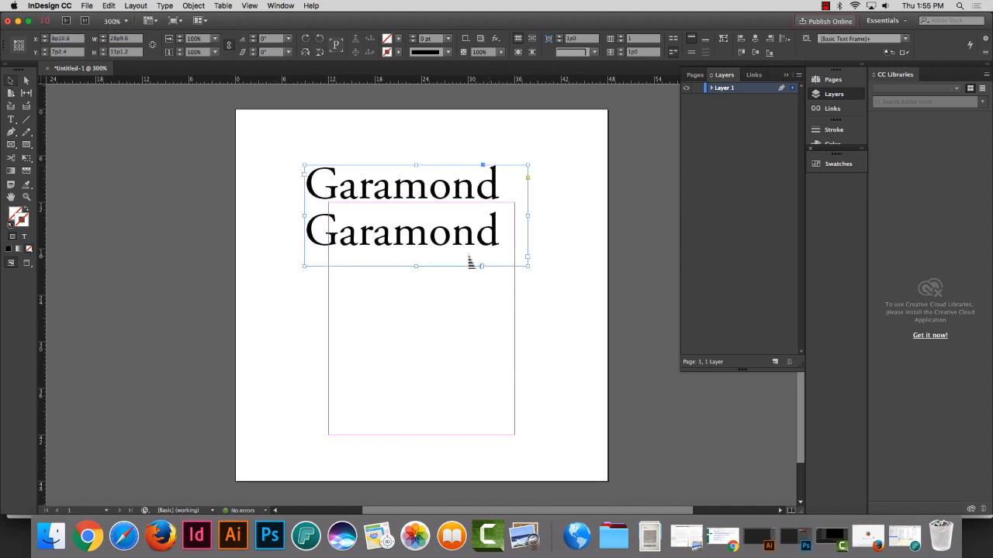
{"action": "left_click_drag", "start_coordinate": [613, 296], "coordinate": [582, 281]}
{"action": "double_click", "coordinate": [582, 281]}
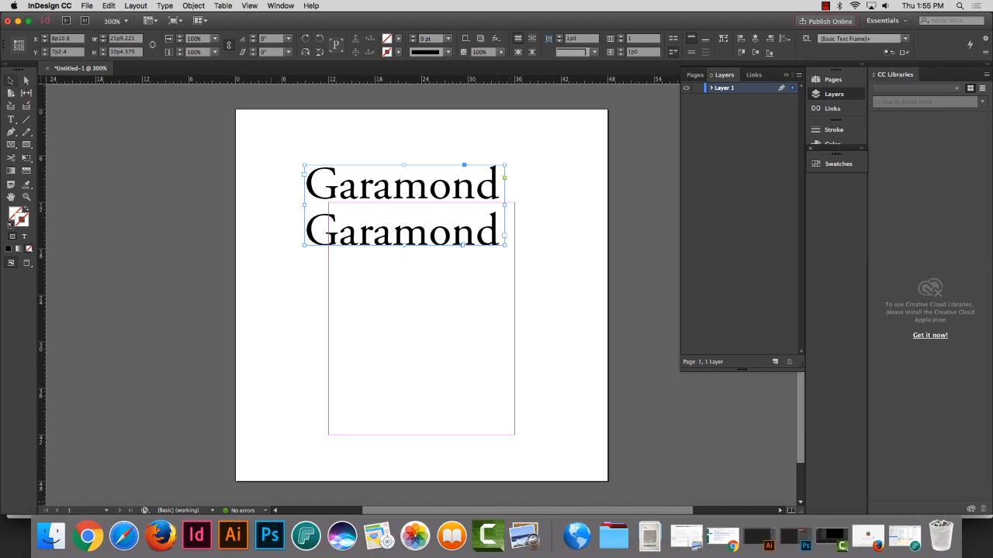
{"action": "left_click_drag", "start_coordinate": [327, 199], "coordinate": [350, 202]}
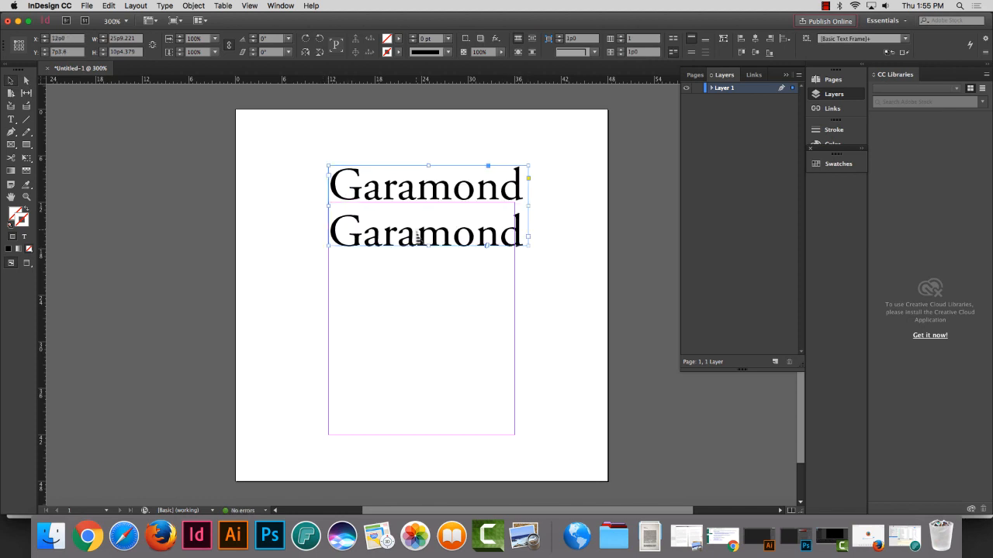
{"action": "left_click", "coordinate": [528, 238]}
{"action": "key", "text": "Escape"}
Quit Firefox, glance at the Garamond Text & Layout reference in Chrome, then minimize Chrome.
{"action": "left_click", "coordinate": [160, 535]}
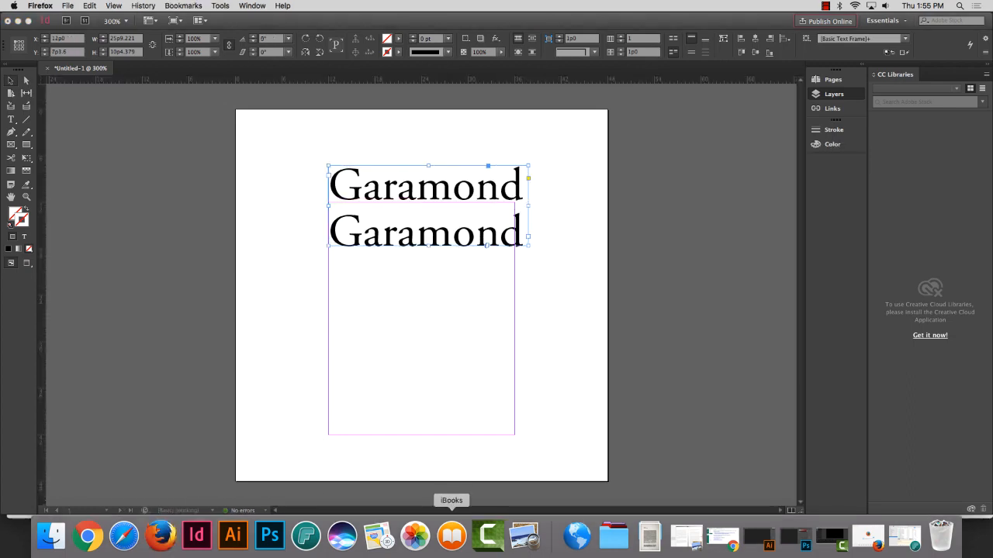
{"action": "right_click", "coordinate": [161, 535]}
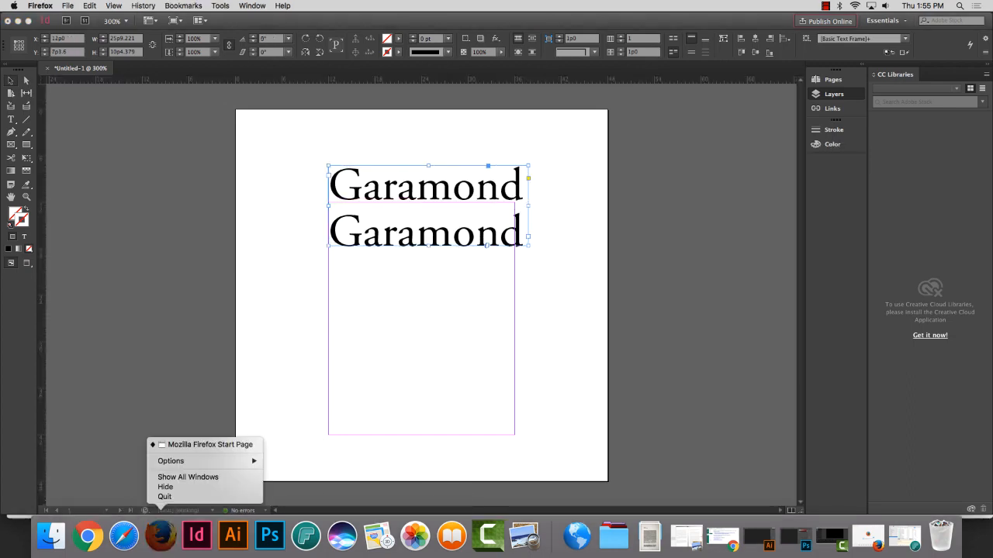
{"action": "left_click", "coordinate": [163, 499]}
{"action": "left_click", "coordinate": [88, 535]}
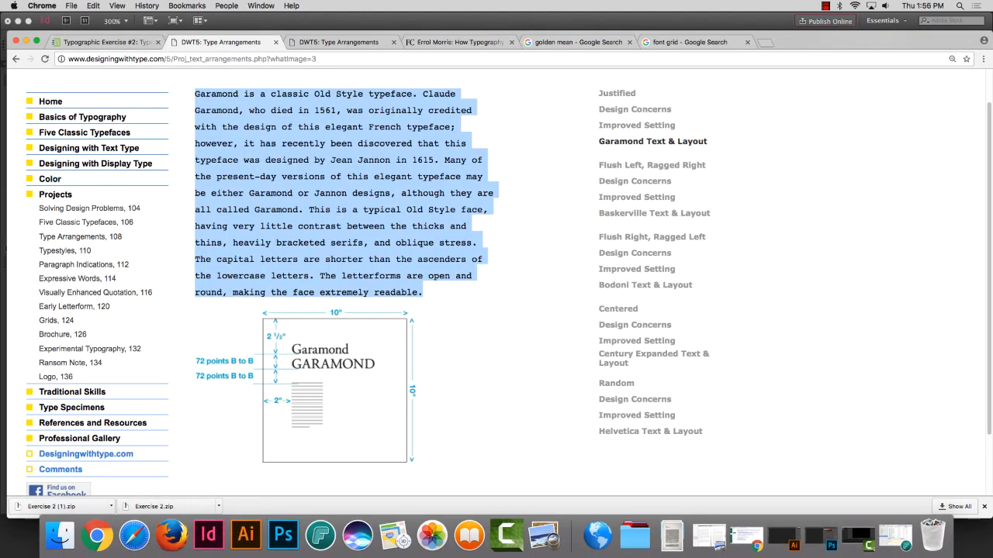
{"action": "left_click", "coordinate": [26, 40]}
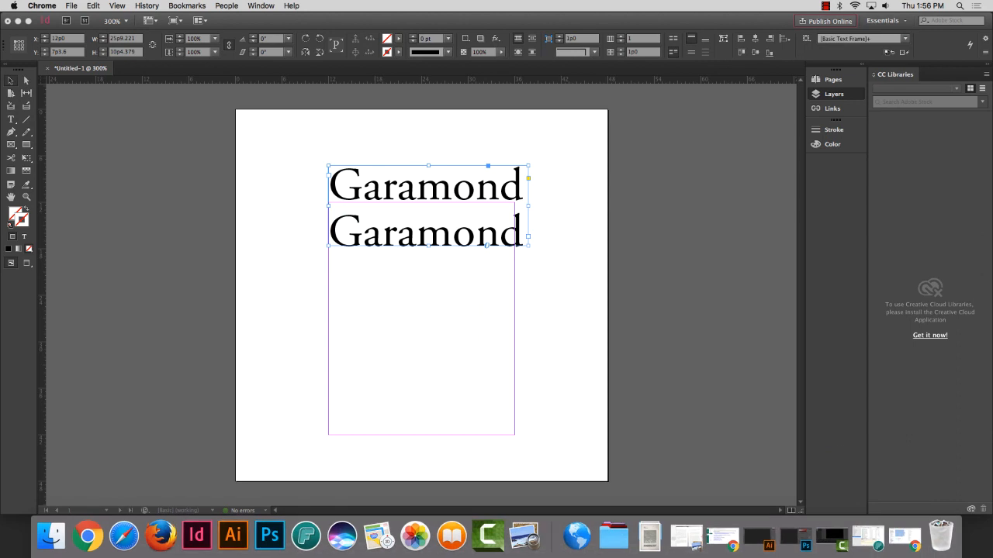
Set the second Garamond line in All Caps so it reads GARAMOND.
{"action": "left_click", "coordinate": [386, 239]}
{"action": "double_click", "coordinate": [386, 240]}
{"action": "double_click", "coordinate": [404, 244]}
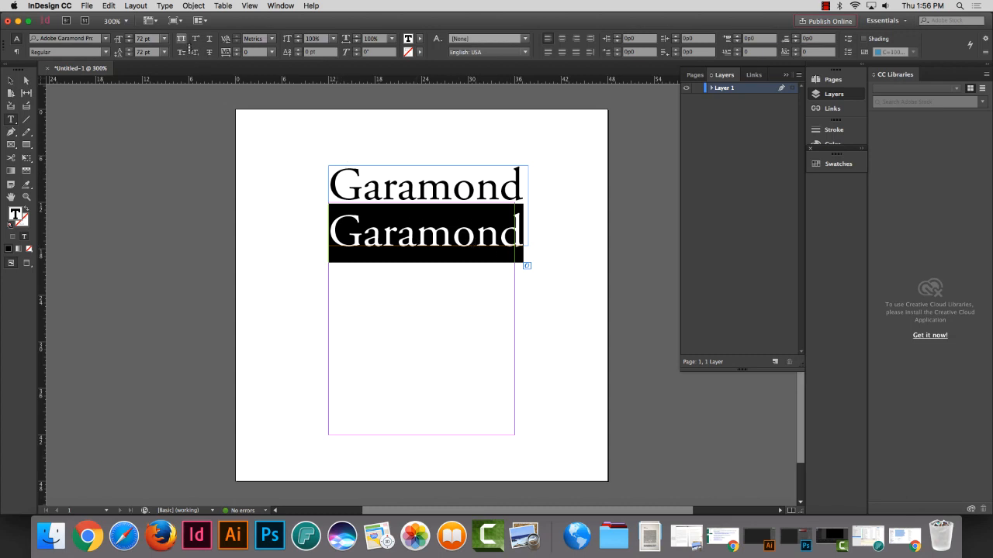
{"action": "left_click", "coordinate": [181, 38]}
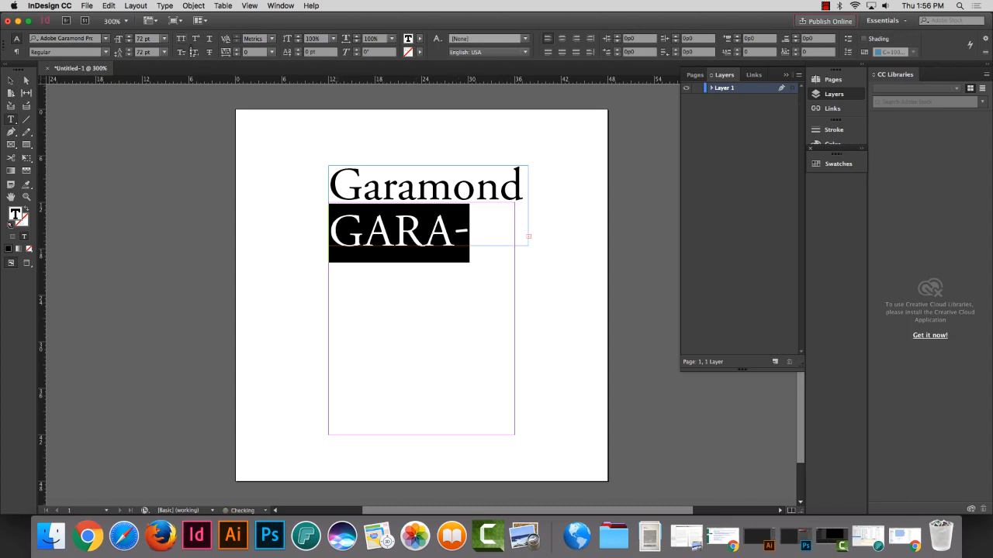
Widen the heading frame so GARAMOND fits on one line and nudge it back into place.
{"action": "left_click", "coordinate": [10, 80]}
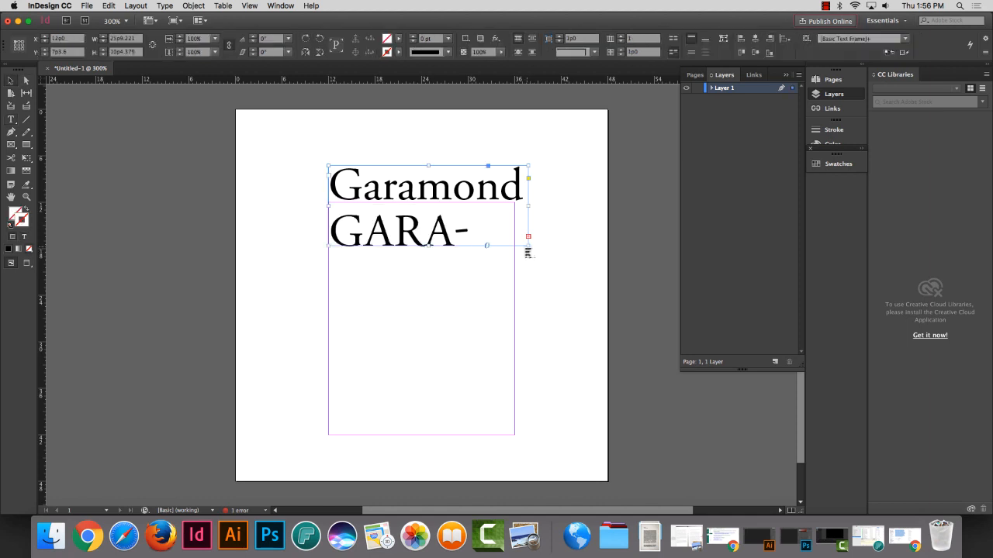
{"action": "left_click_drag", "start_coordinate": [528, 246], "coordinate": [587, 256]}
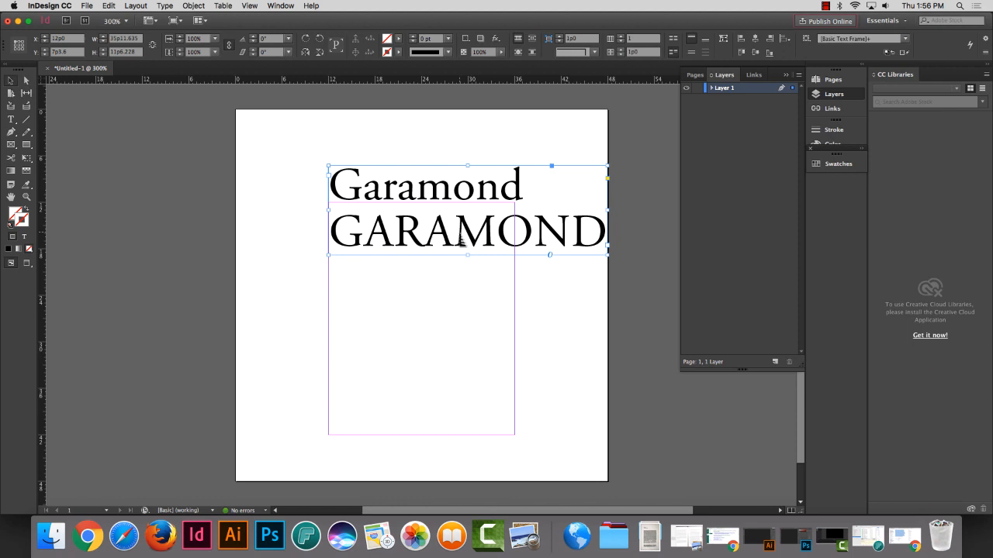
{"action": "left_click_drag", "start_coordinate": [459, 250], "coordinate": [454, 222]}
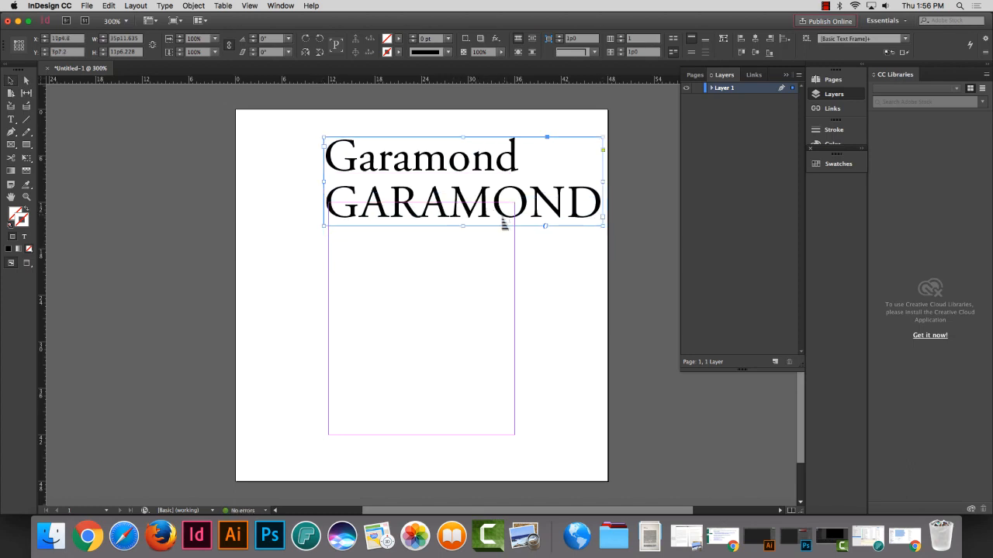
{"action": "left_click_drag", "start_coordinate": [505, 224], "coordinate": [505, 257]}
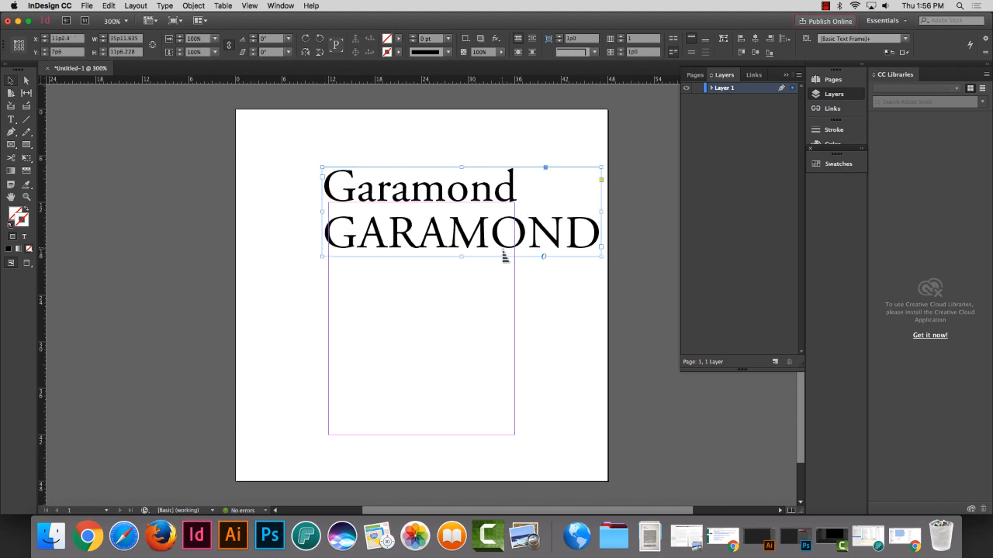
{"action": "left_click", "coordinate": [624, 311]}
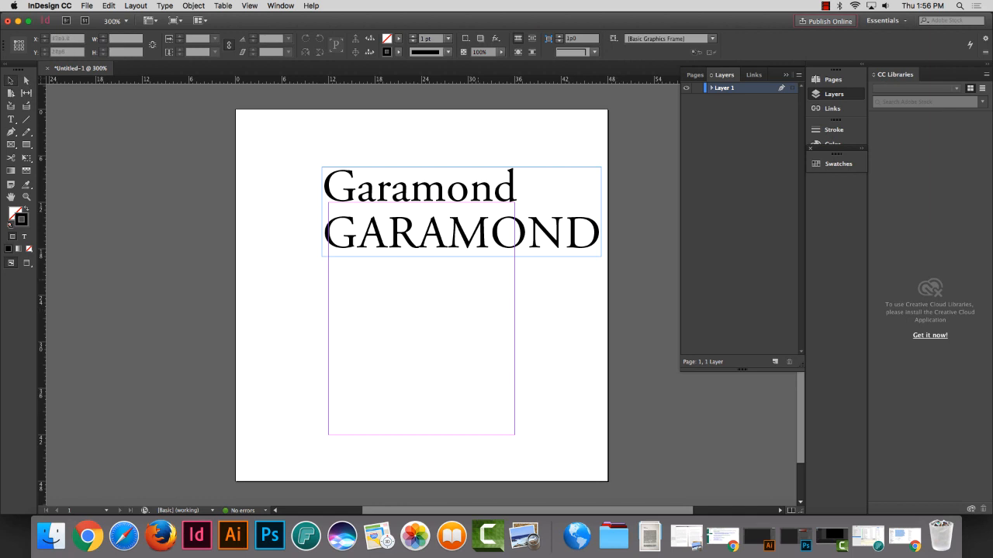
Widen the heading frame, then verify both lines are Adobe Garamond Pro Regular 72 pt.
{"action": "left_click", "coordinate": [548, 256]}
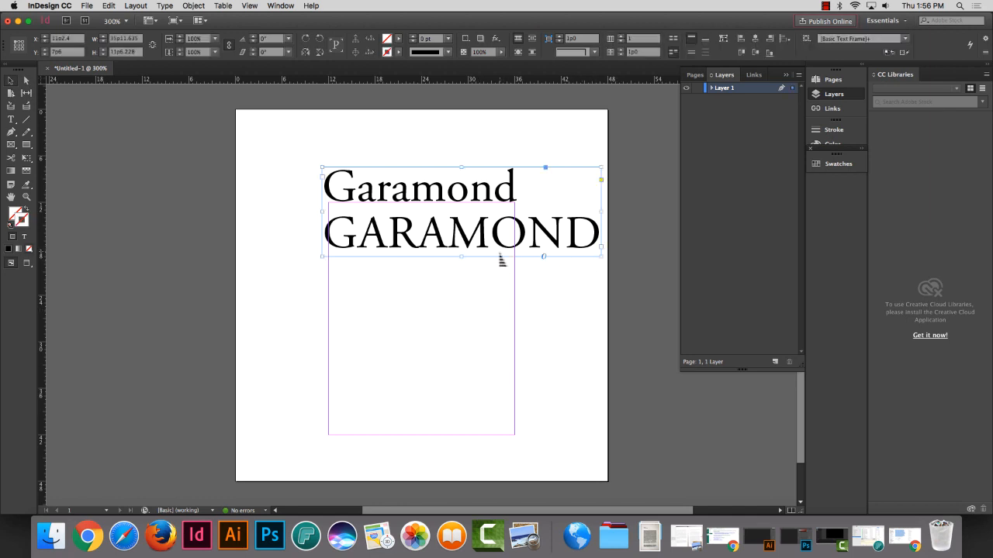
{"action": "left_click_drag", "start_coordinate": [601, 257], "coordinate": [614, 269]}
{"action": "double_click", "coordinate": [443, 188]}
{"action": "triple_click", "coordinate": [444, 187]}
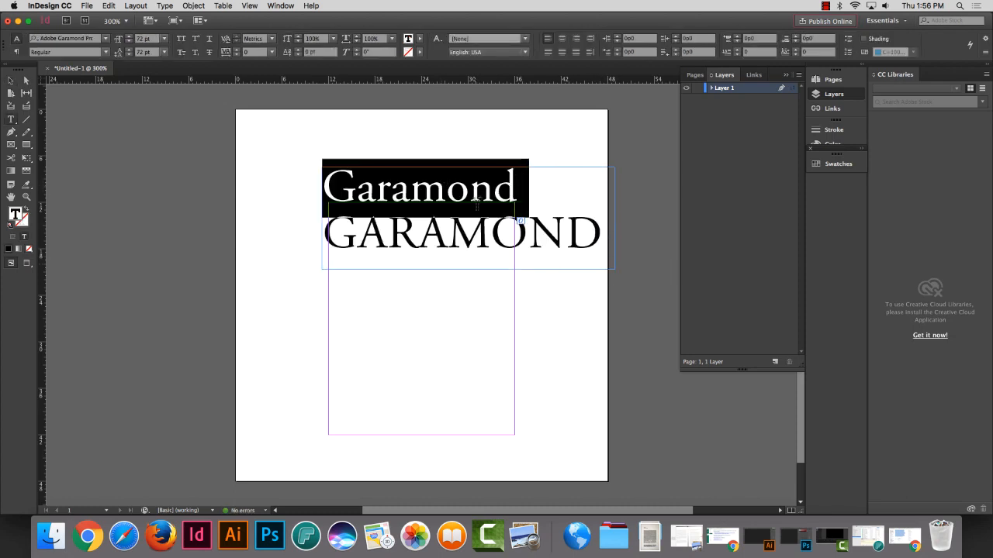
{"action": "triple_click", "coordinate": [437, 224]}
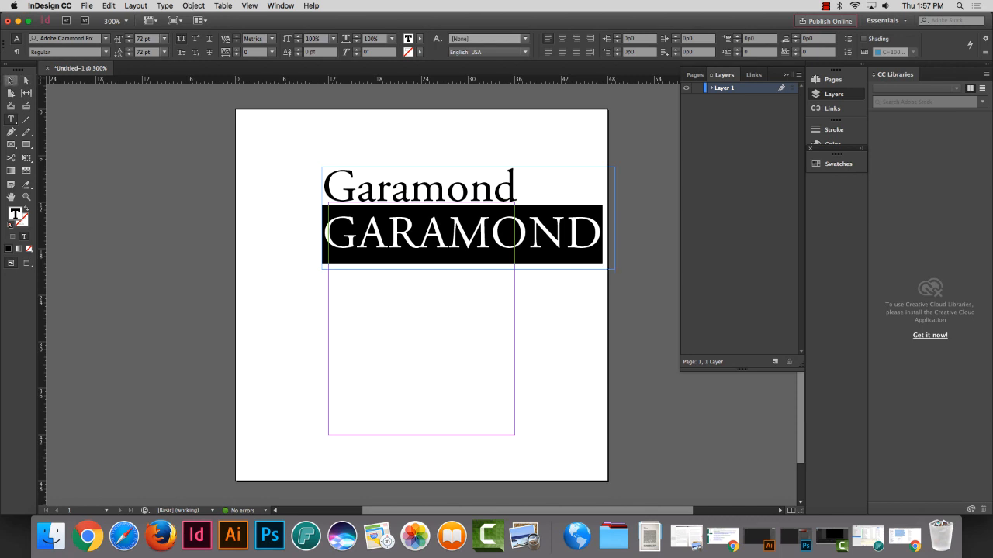
{"action": "left_click", "coordinate": [11, 80]}
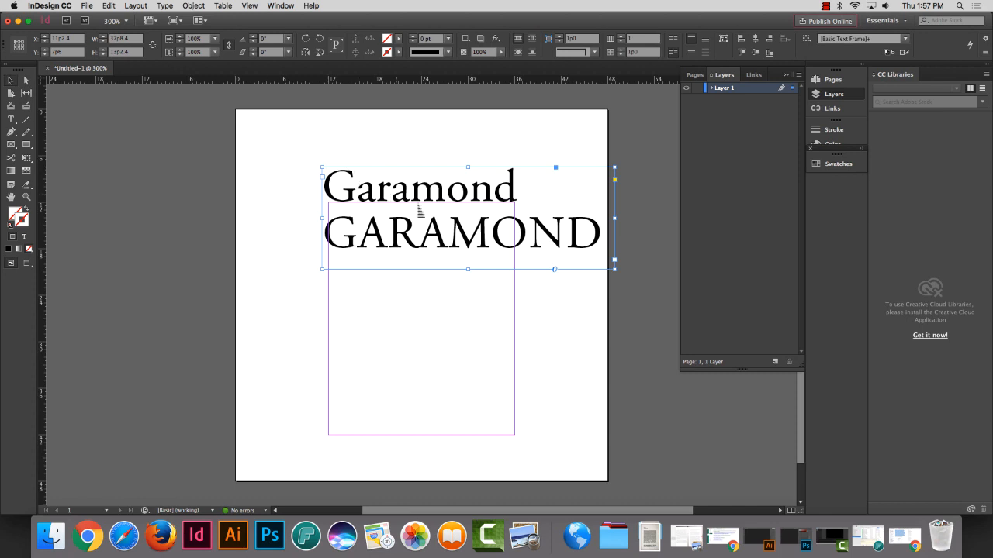
Shrink the heading frame to fit its two lines and place it near the top above the body column.
{"action": "left_click_drag", "start_coordinate": [449, 203], "coordinate": [378, 194]}
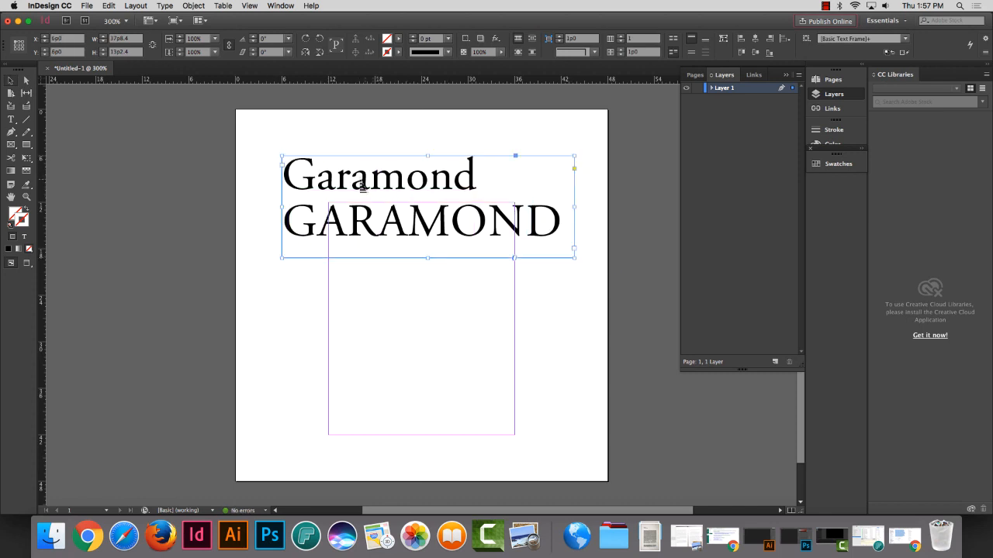
{"action": "mouse_move", "coordinate": [575, 258]}
{"action": "left_mouse_down"}
{"action": "mouse_move", "coordinate": [615, 295]}
{"action": "mouse_move", "coordinate": [570, 256]}
{"action": "left_mouse_up"}
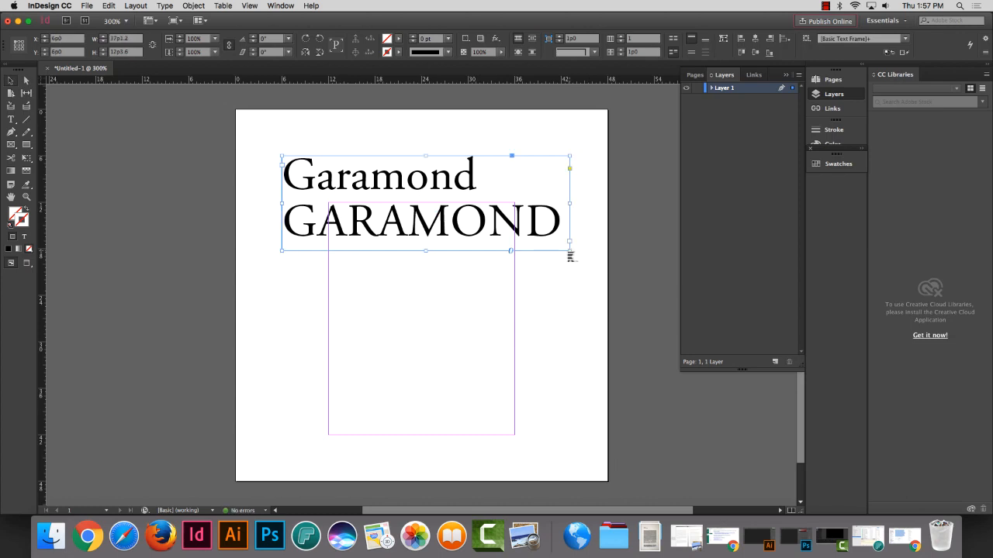
{"action": "double_click", "coordinate": [570, 256]}
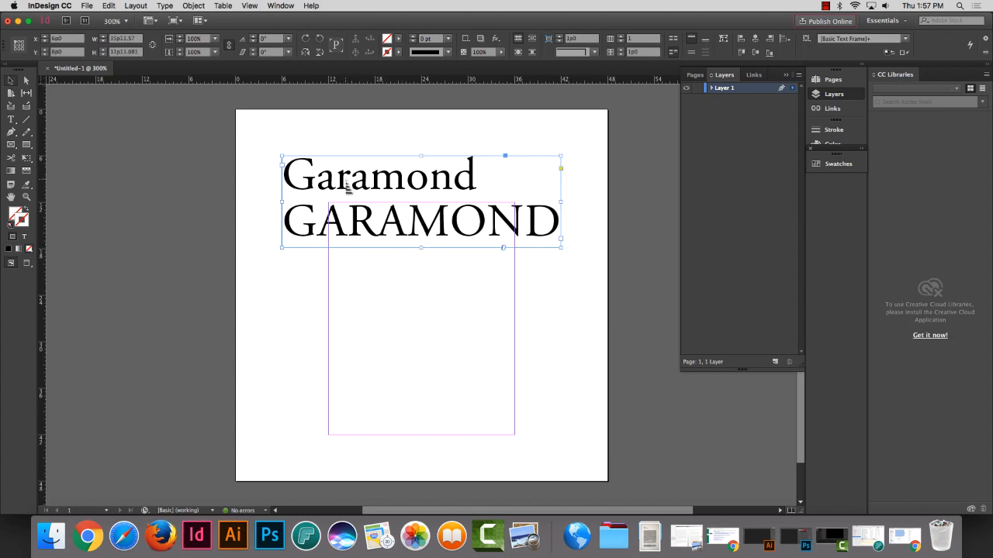
{"action": "left_click_drag", "start_coordinate": [359, 192], "coordinate": [401, 203]}
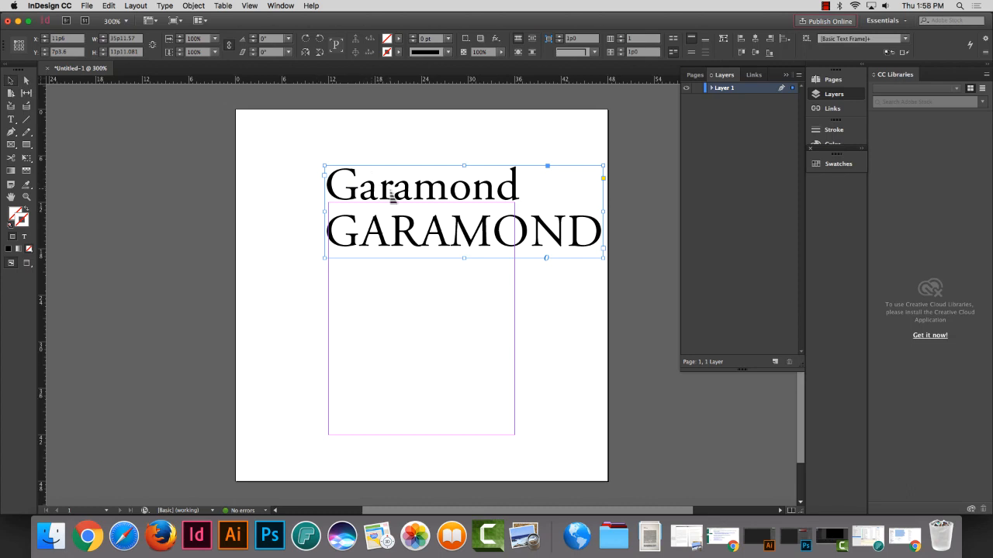
Reposition the heading at the page's upper left and drag a vertical guide along its left edge.
{"action": "left_click_drag", "start_coordinate": [392, 194], "coordinate": [97, 169]}
{"action": "left_click_drag", "start_coordinate": [53, 203], "coordinate": [46, 264]}
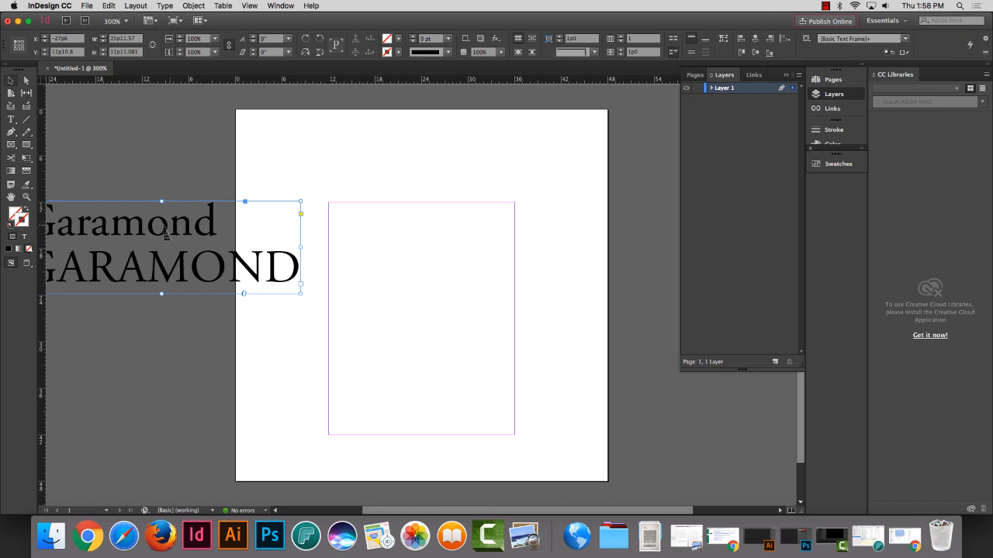
{"action": "left_click_drag", "start_coordinate": [168, 234], "coordinate": [460, 208]}
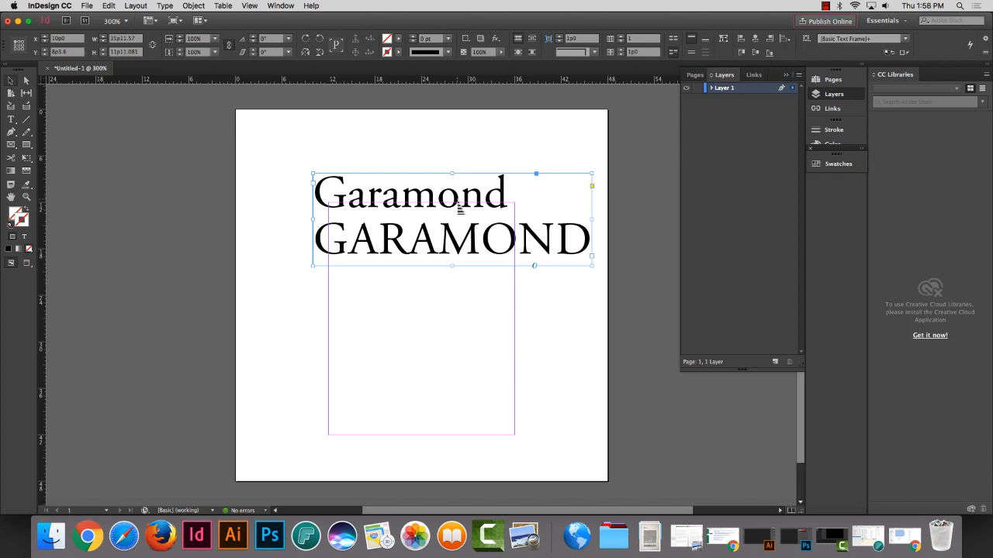
{"action": "mouse_move", "coordinate": [460, 207]}
{"action": "left_mouse_down"}
{"action": "mouse_move", "coordinate": [432, 196]}
{"action": "mouse_move", "coordinate": [448, 196]}
{"action": "left_mouse_up"}
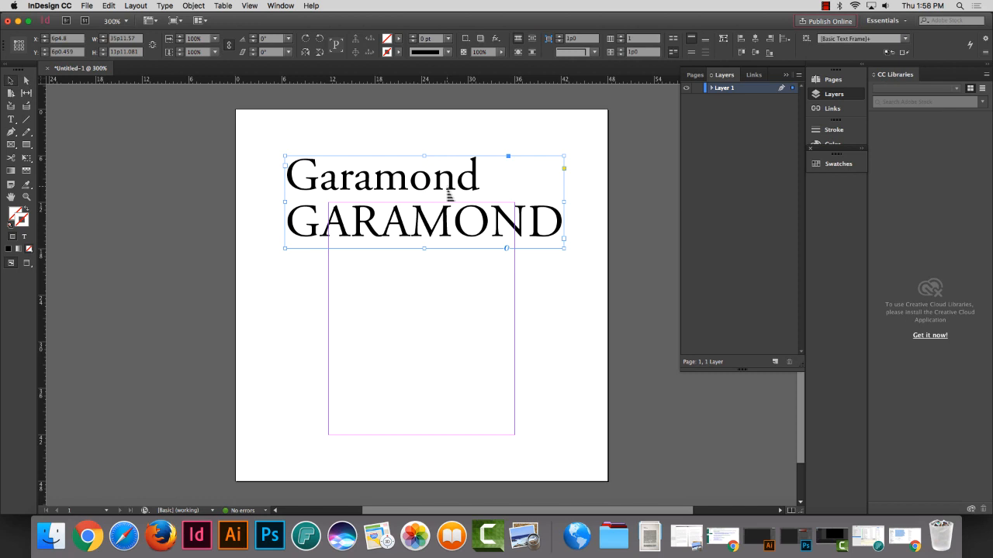
{"action": "left_click_drag", "start_coordinate": [424, 179], "coordinate": [420, 172]}
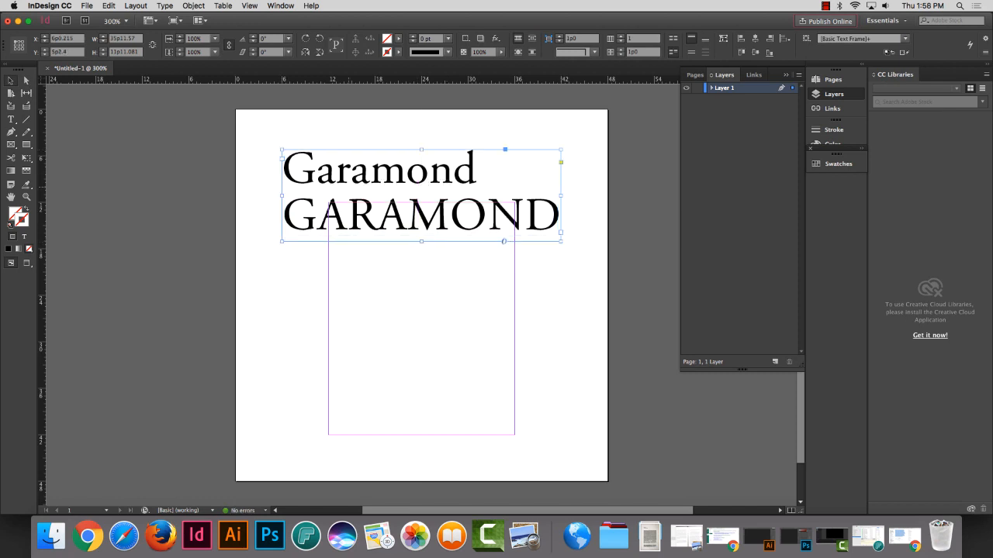
{"action": "left_click_drag", "start_coordinate": [40, 174], "coordinate": [283, 184]}
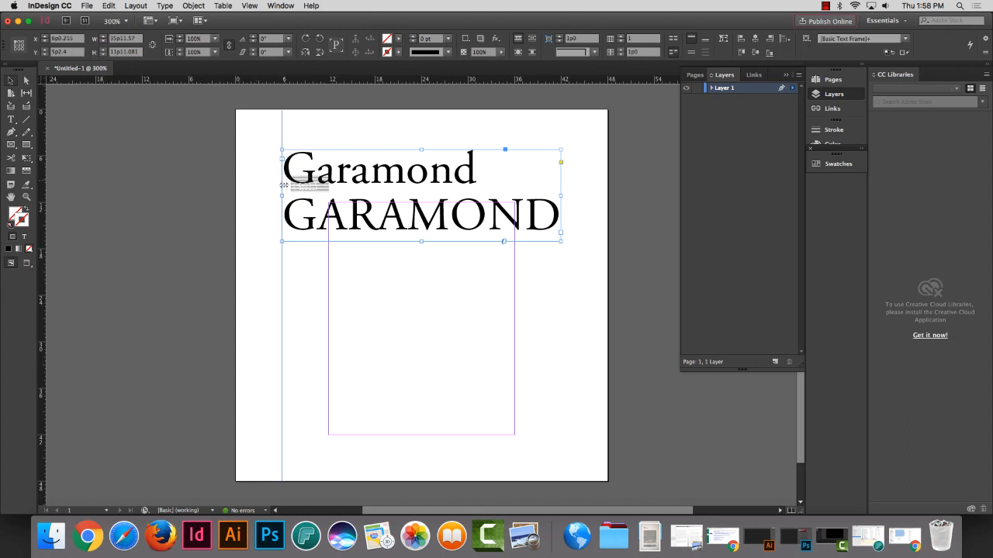
Remove the vertical ruler guide from the page and bring up the Layout menu.
{"action": "left_click_drag", "start_coordinate": [284, 186], "coordinate": [284, 185]}
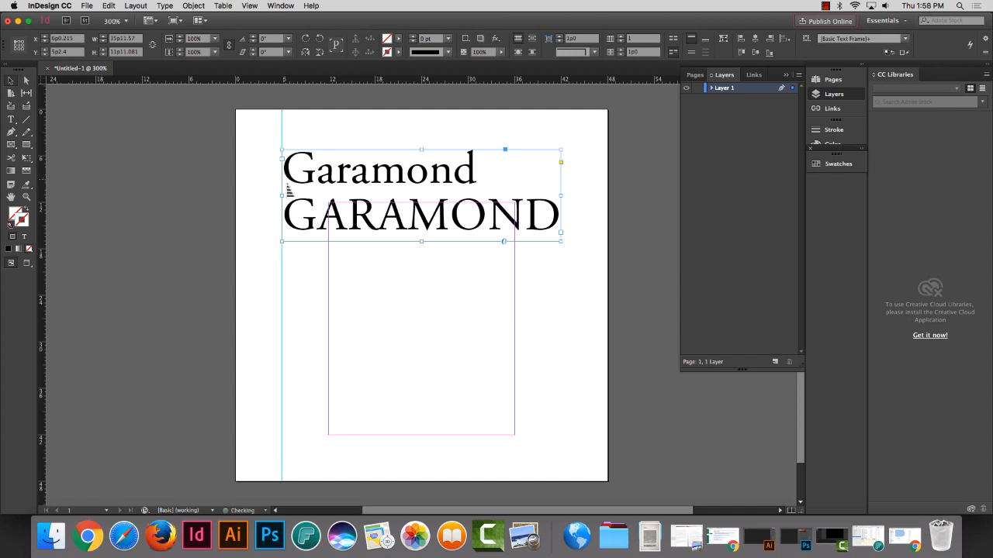
{"action": "key", "text": "super+z"}
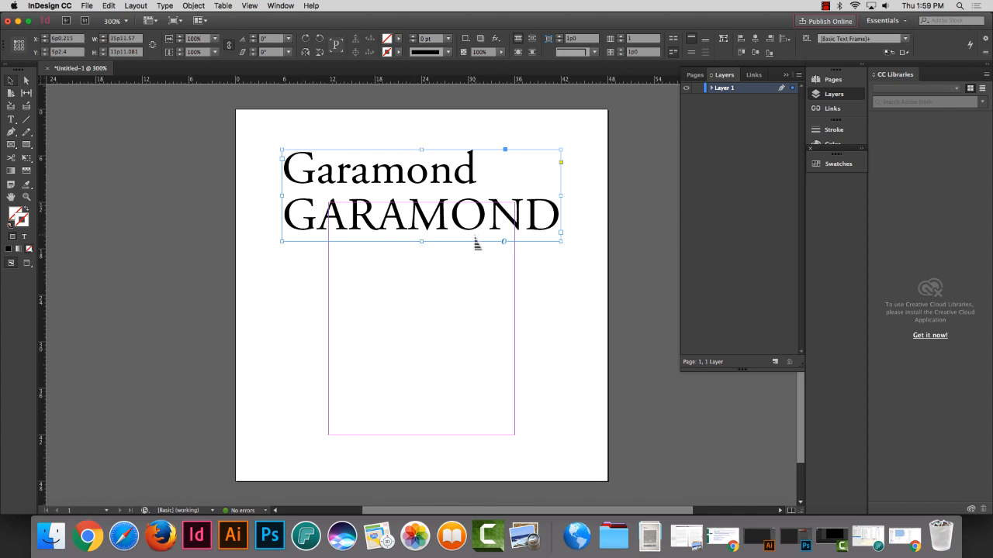
{"action": "left_click", "coordinate": [136, 6]}
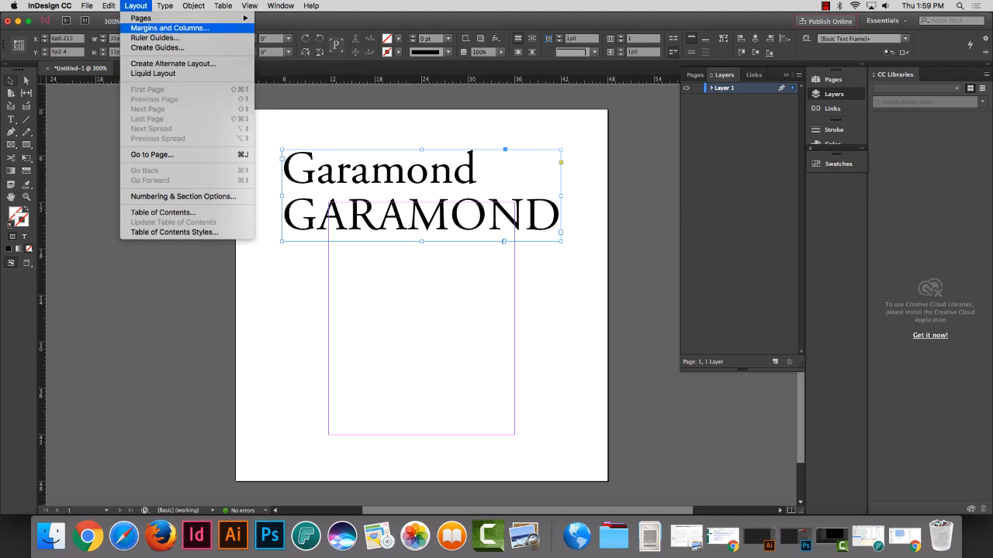
Set all four page margins to 6p0 by linking them in Margins and Columns.
{"action": "left_click", "coordinate": [170, 28]}
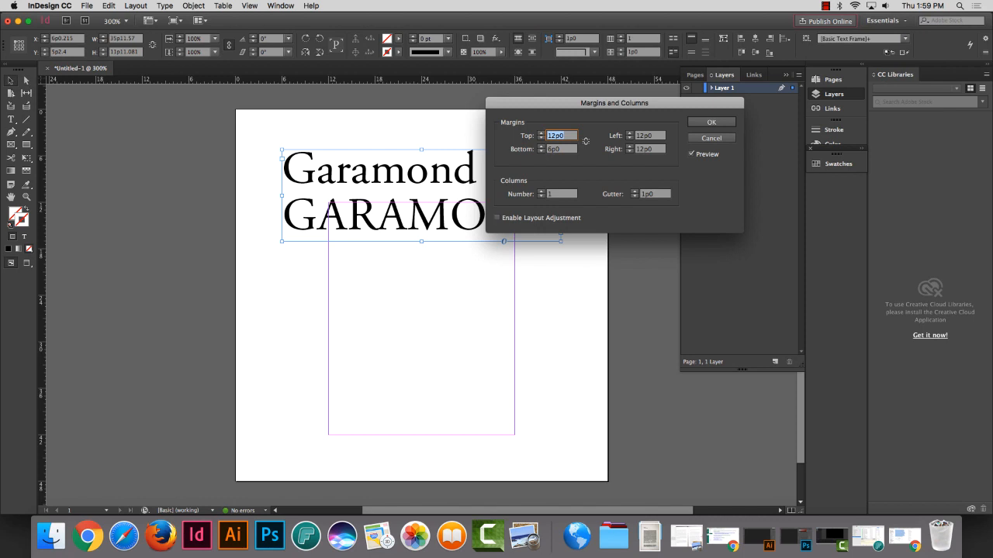
{"action": "type", "text": "6p"}
{"action": "left_click", "coordinate": [585, 140]}
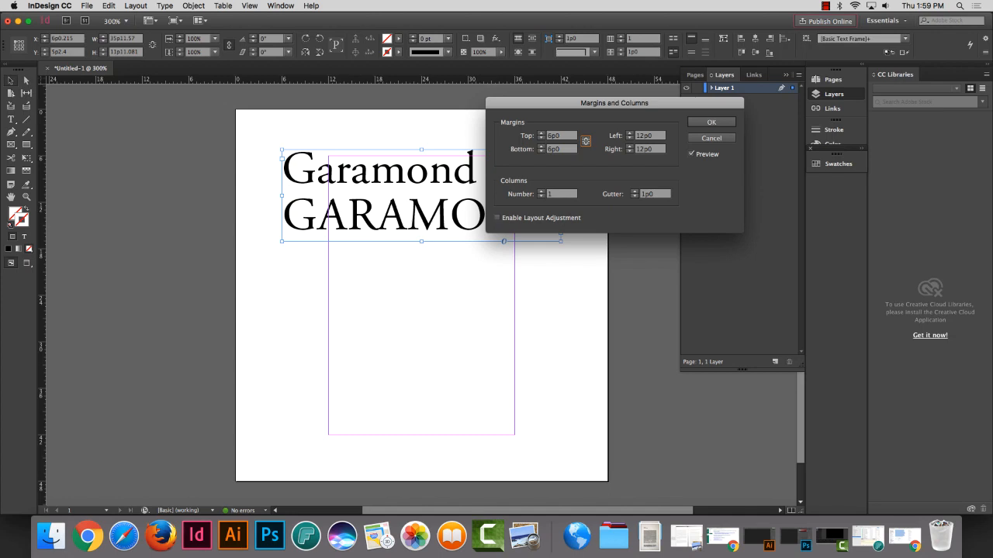
{"action": "left_click", "coordinate": [586, 140]}
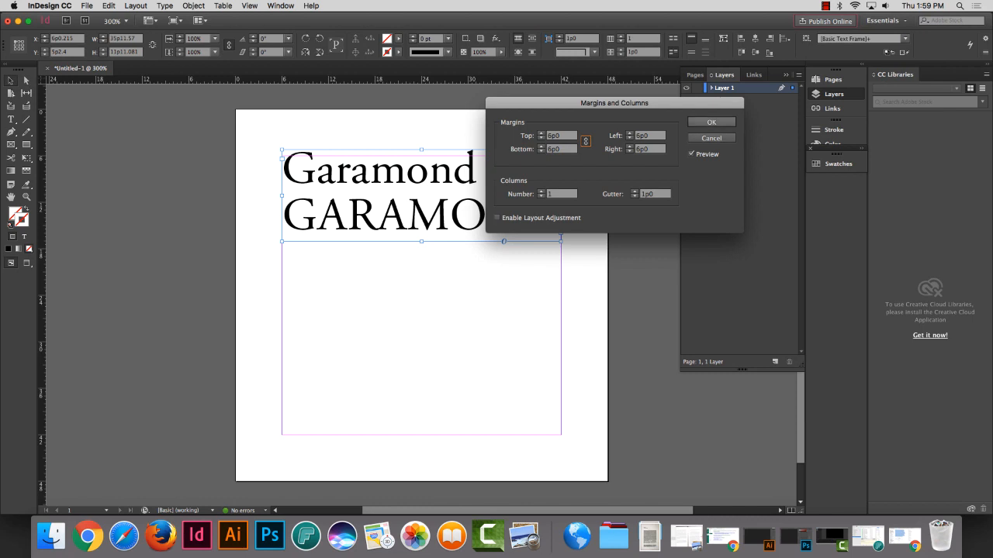
{"action": "key", "text": "Return"}
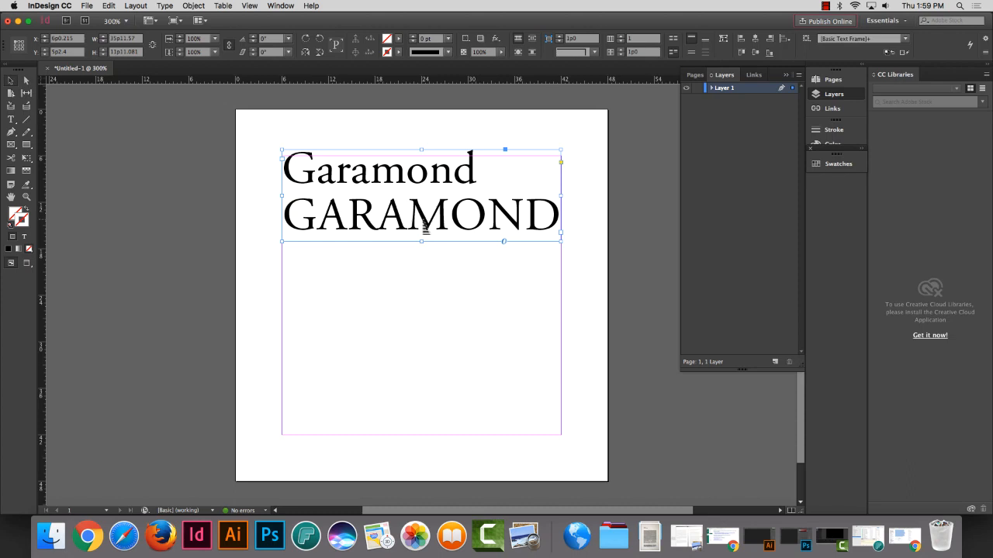
Lower the heading frame's top to the 6p0 margin, deselect it, and open the File menu.
{"action": "left_click_drag", "start_coordinate": [428, 151], "coordinate": [428, 155]}
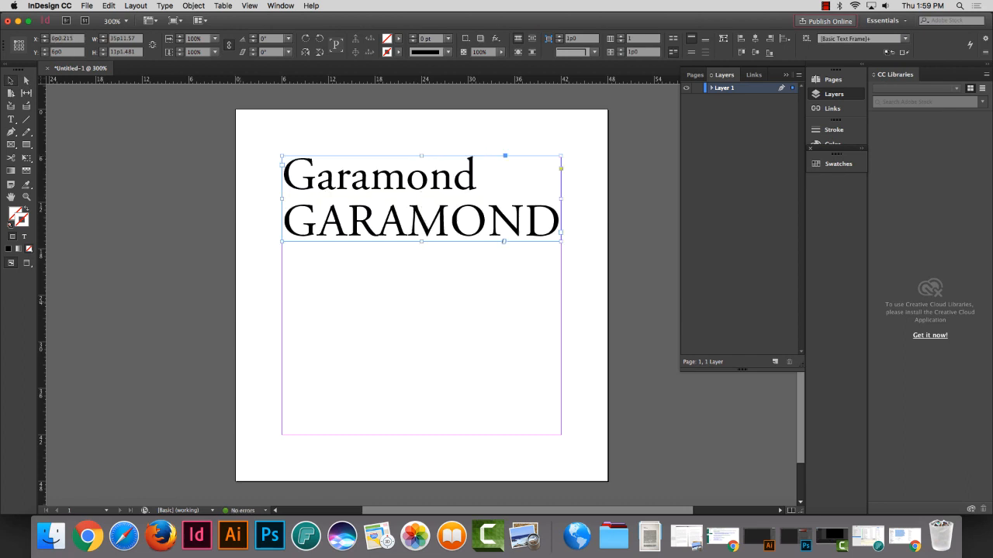
{"action": "left_click", "coordinate": [174, 266]}
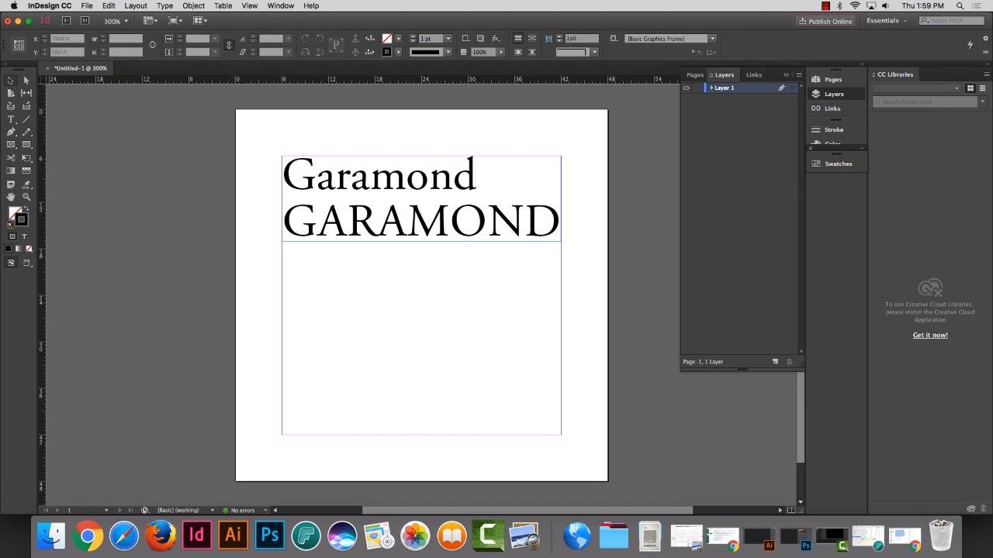
{"action": "left_click", "coordinate": [86, 5]}
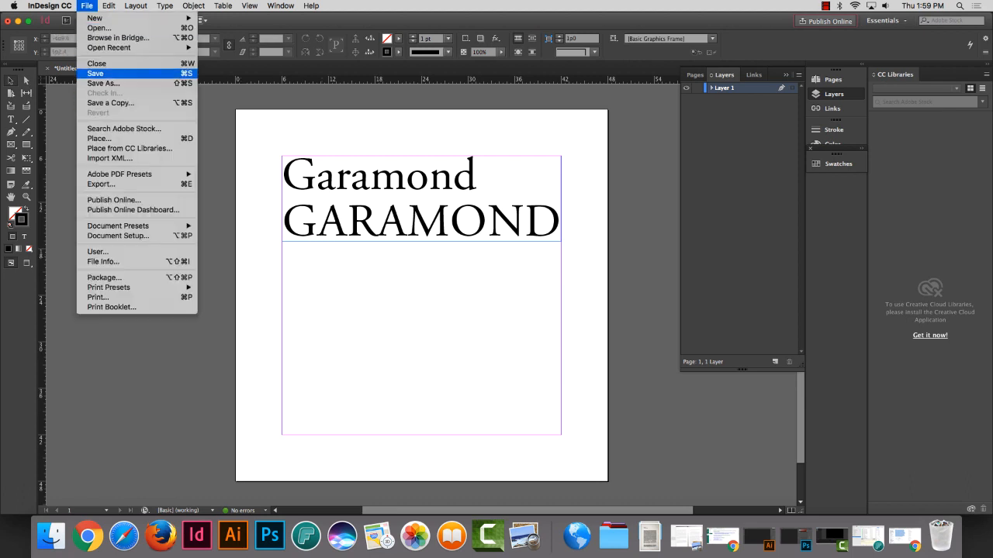
Start saving the document and create a new folder named Typography.
{"action": "left_click", "coordinate": [95, 73]}
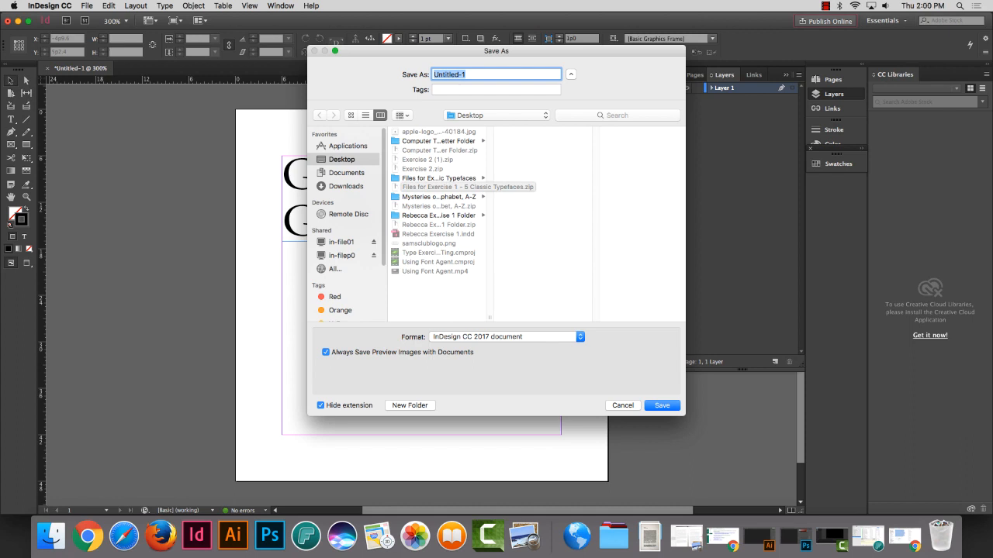
{"action": "left_click", "coordinate": [409, 406]}
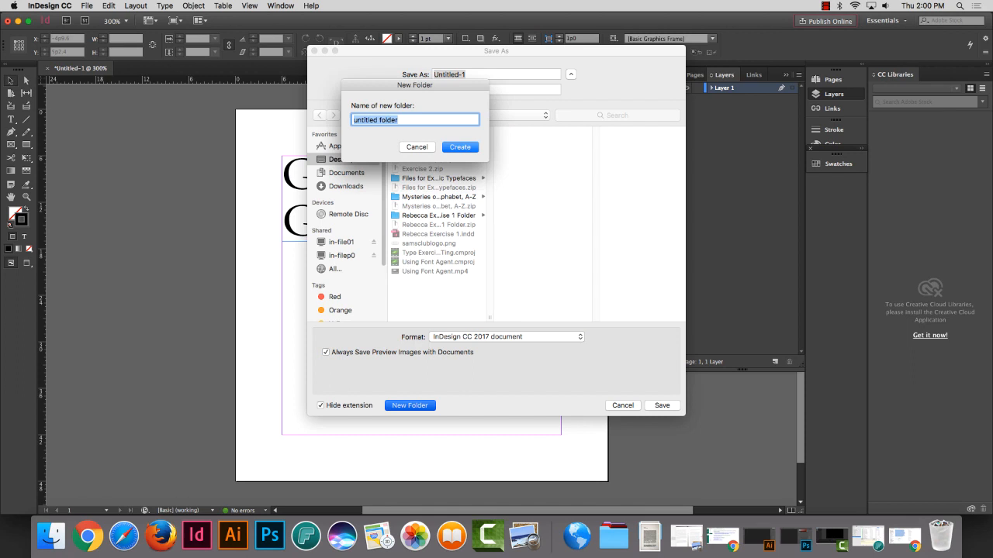
{"action": "type", "text": "Typography"}
{"action": "key", "text": "Return"}
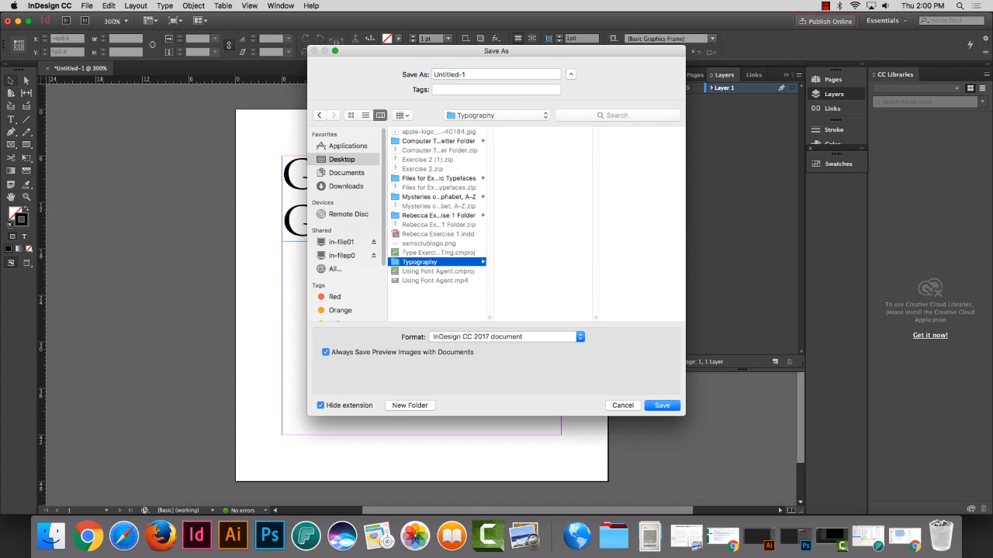
Create an Exercise 2 folder inside Typography and collapse the Save As dialog.
{"action": "key", "text": "super+shift+n"}
{"action": "type", "text": "E"}
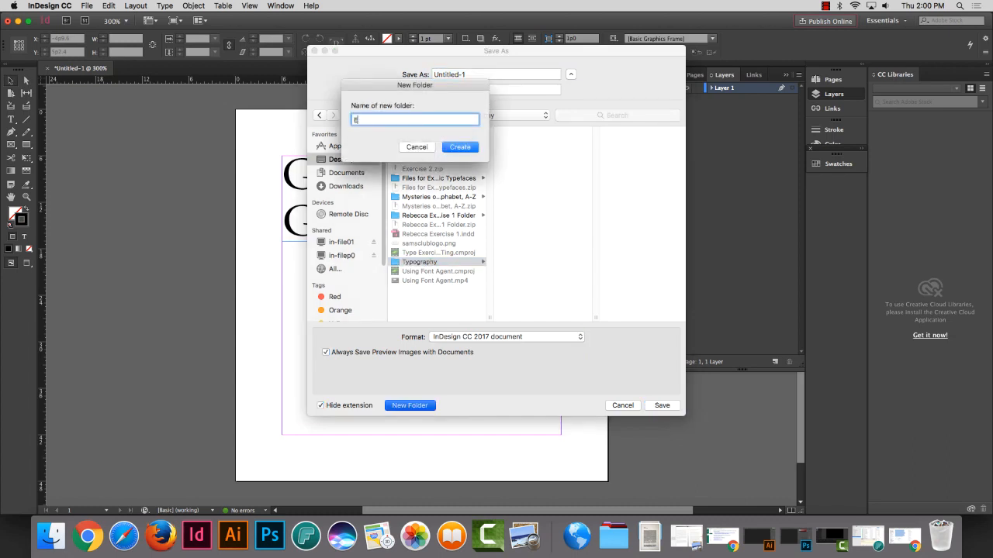
{"action": "type", "text": "xercise 2"}
{"action": "key", "text": "Return"}
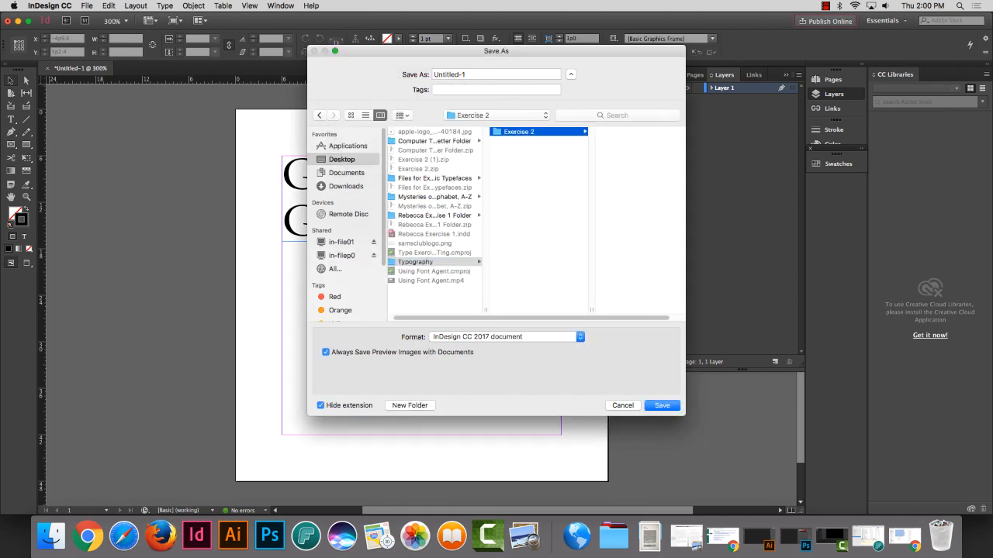
{"action": "left_click", "coordinate": [570, 74]}
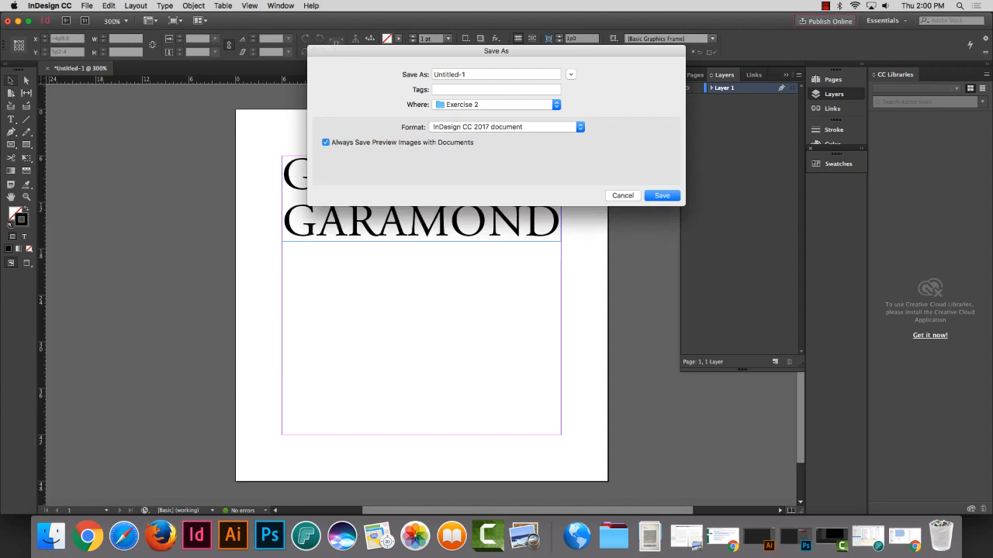
Save the document in Exercise 2, named with the student's name plus 'Excersise 2'.
{"action": "left_click", "coordinate": [571, 74]}
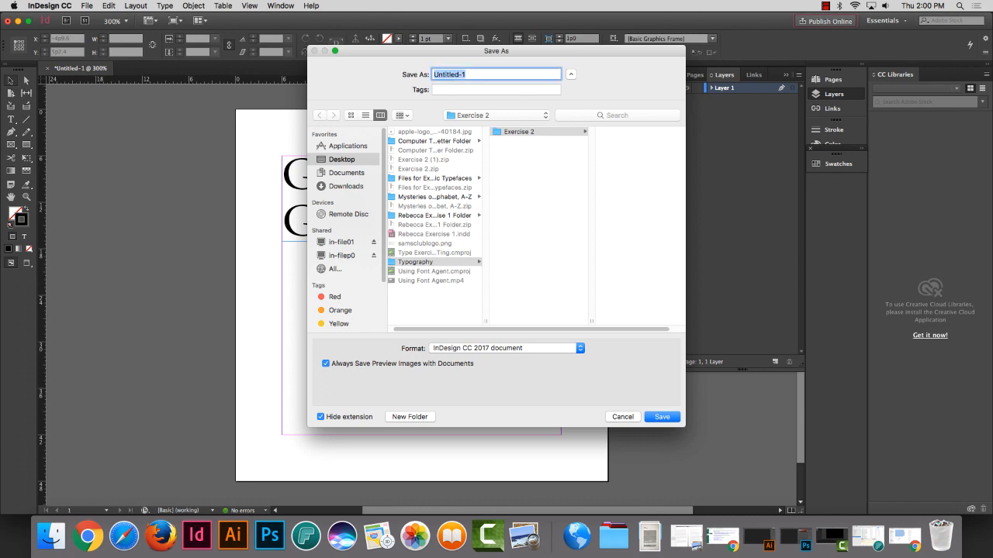
{"action": "type", "text": "Rebecca E"}
{"action": "key", "text": "BackSpace"}
{"action": "key", "text": "BackSpace"}
{"action": "key", "text": "BackSpace"}
{"action": "key", "text": "BackSpace"}
{"action": "key", "text": "BackSpace"}
{"action": "type", "text": "cca Excersise 2"}
{"action": "key", "text": "super+a"}
{"action": "key", "text": "Return"}
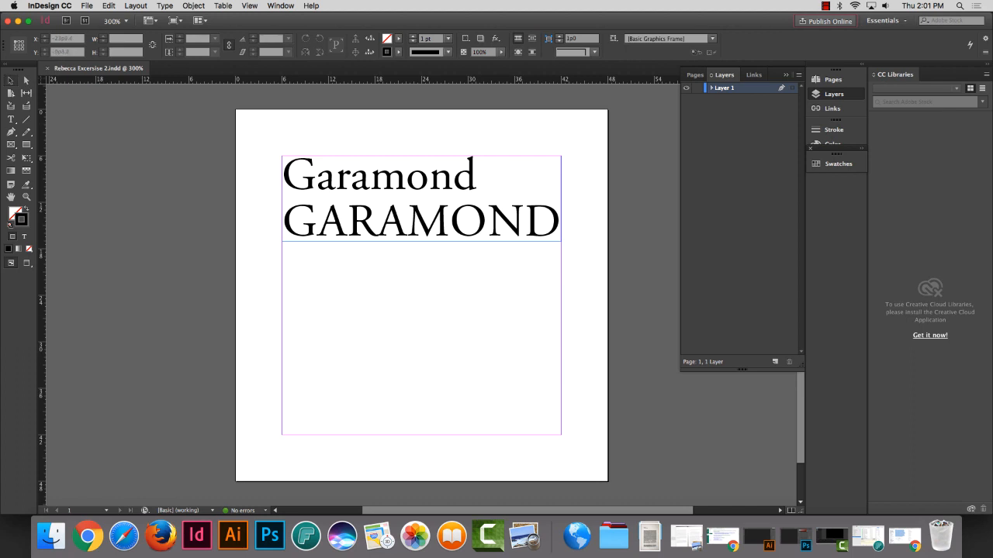
Browse the Desktop, Exercise 1 folder and Downloads for body copy, then cancel and minimize the document.
{"action": "left_click", "coordinate": [87, 6]}
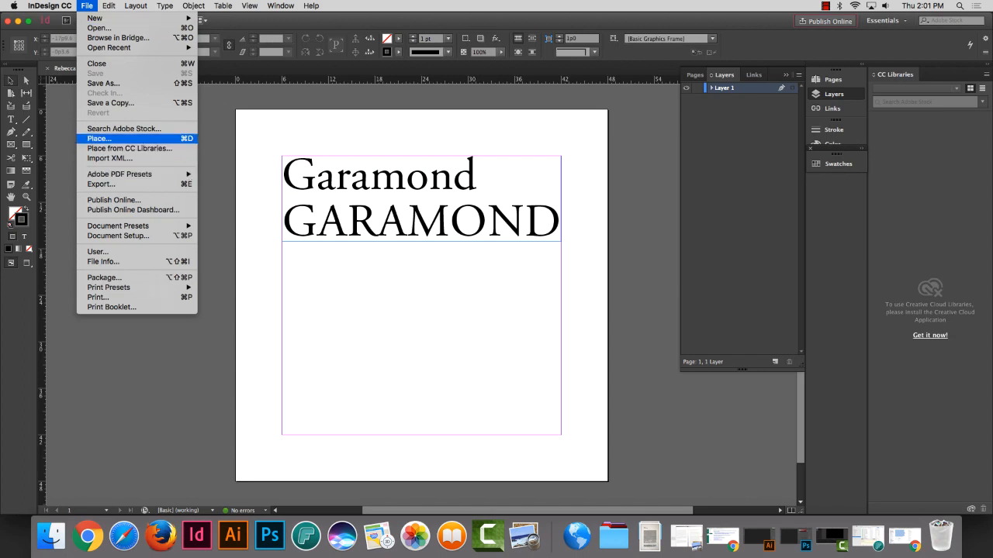
{"action": "left_click", "coordinate": [99, 138]}
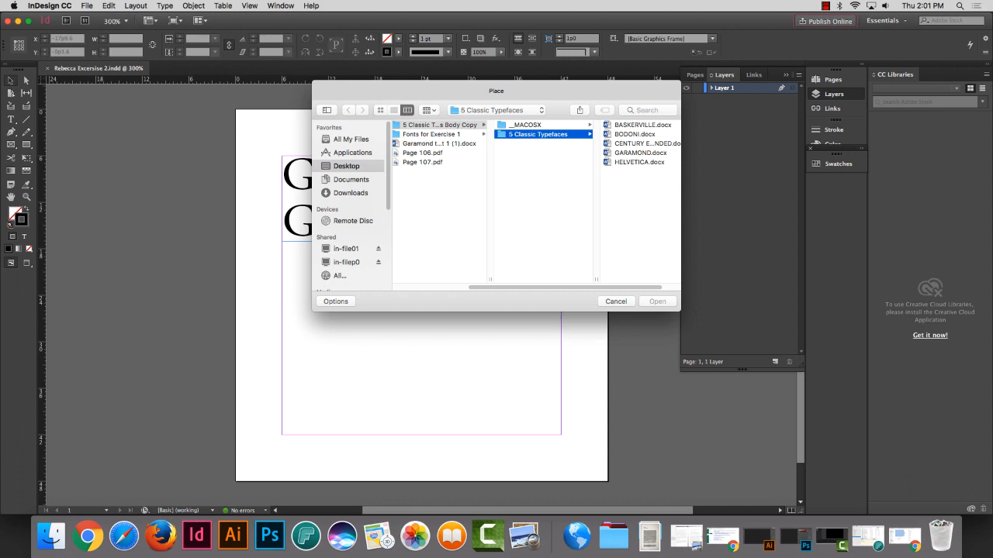
{"action": "left_click", "coordinate": [346, 166]}
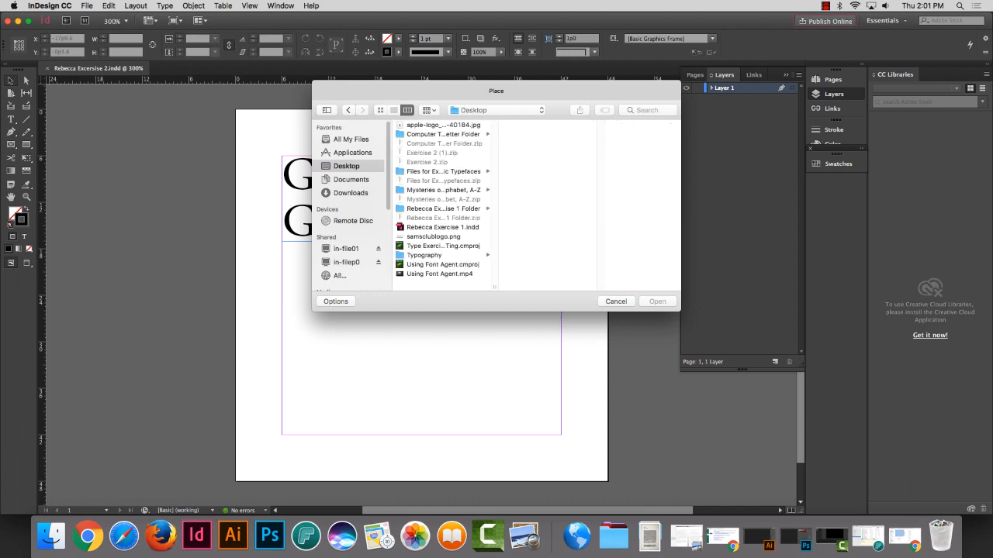
{"action": "left_click", "coordinate": [443, 171]}
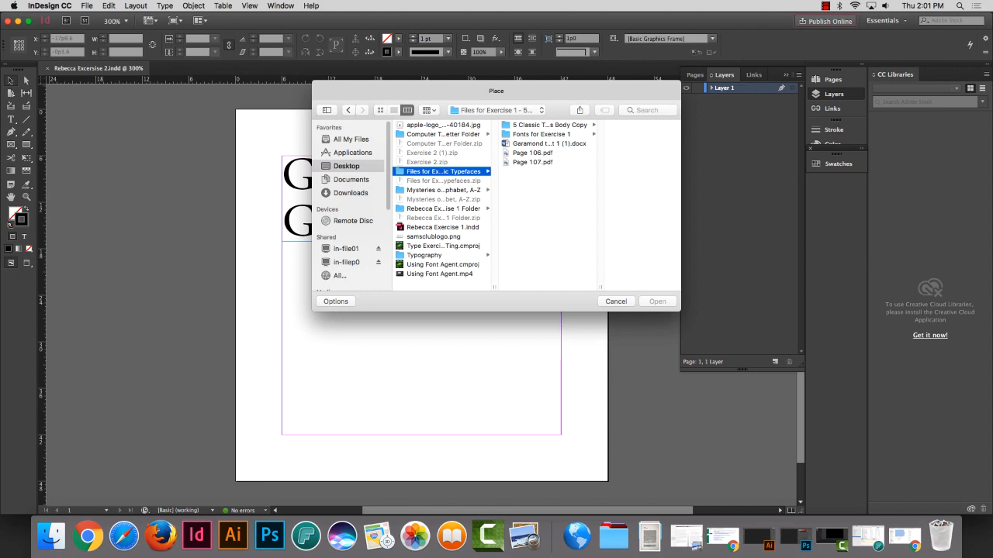
{"action": "left_click", "coordinate": [350, 194]}
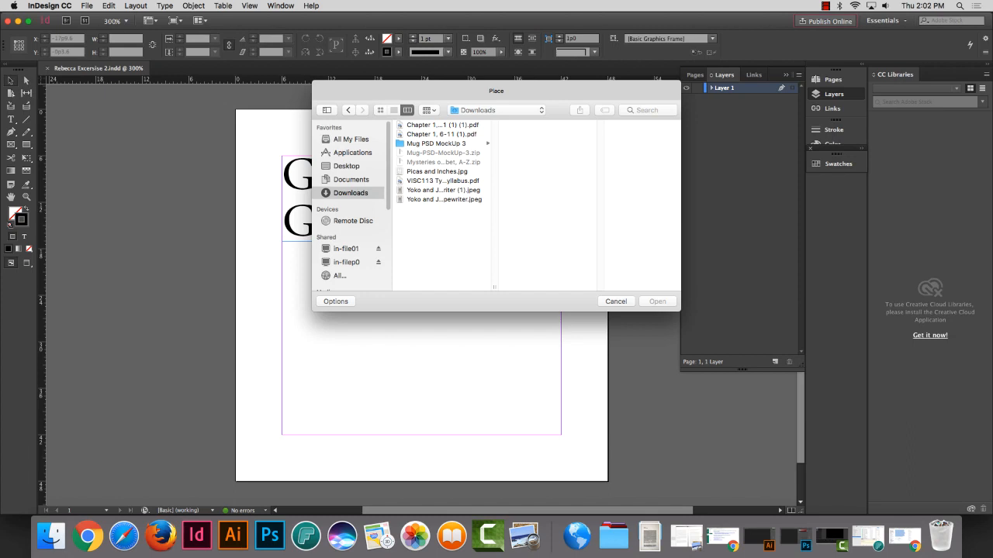
{"action": "left_click", "coordinate": [616, 301]}
{"action": "left_click", "coordinate": [18, 21]}
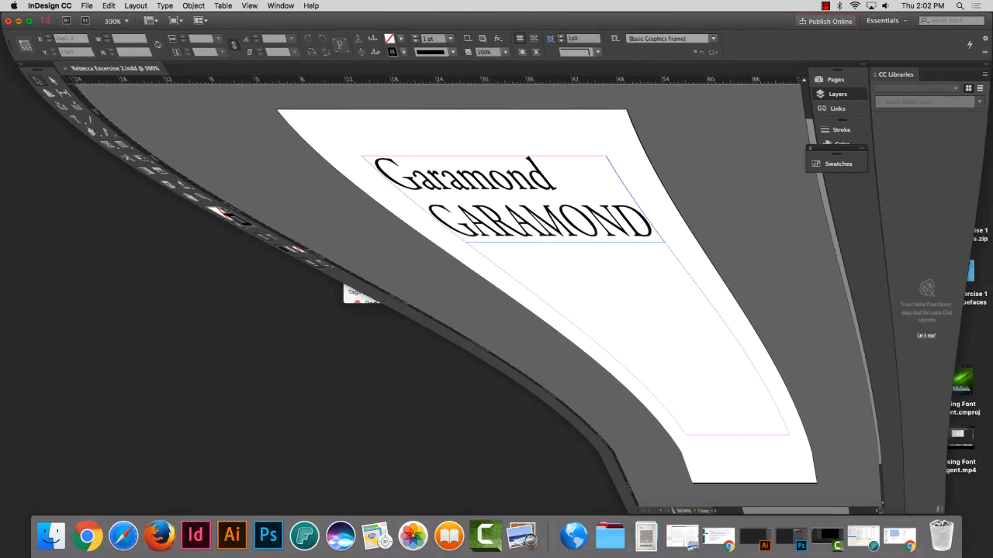
Move the student's Exercise 1 folder into Typography and open Typography.
{"action": "left_click_drag", "start_coordinate": [434, 83], "coordinate": [260, 59]}
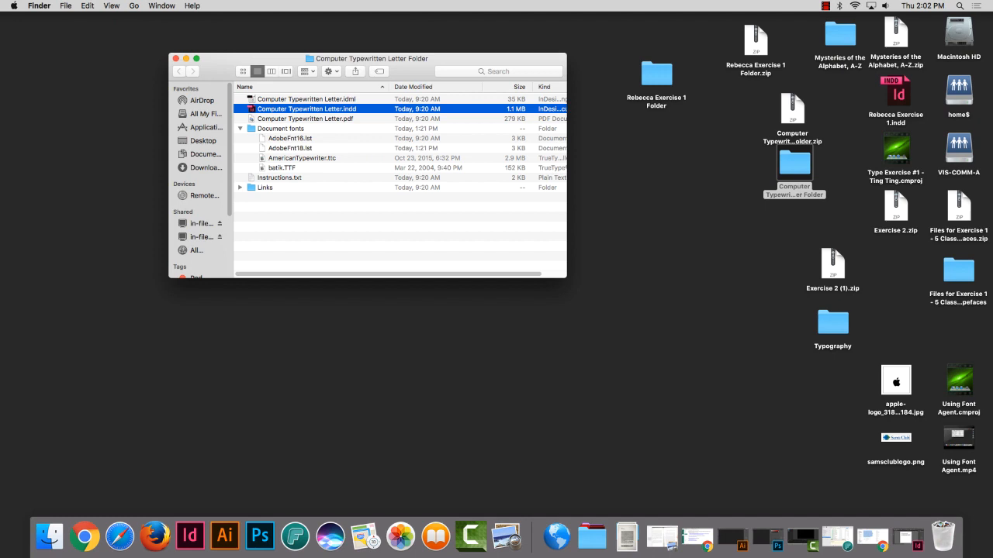
{"action": "left_click_drag", "start_coordinate": [832, 321], "coordinate": [597, 33]}
{"action": "left_click", "coordinate": [656, 75]}
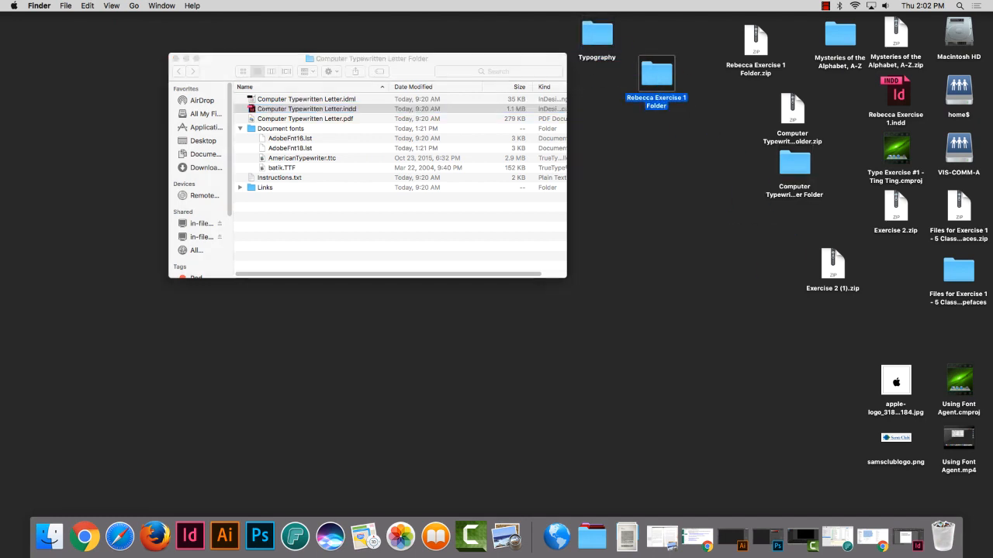
{"action": "left_click_drag", "start_coordinate": [656, 75], "coordinate": [597, 35]}
{"action": "double_click", "coordinate": [597, 35]}
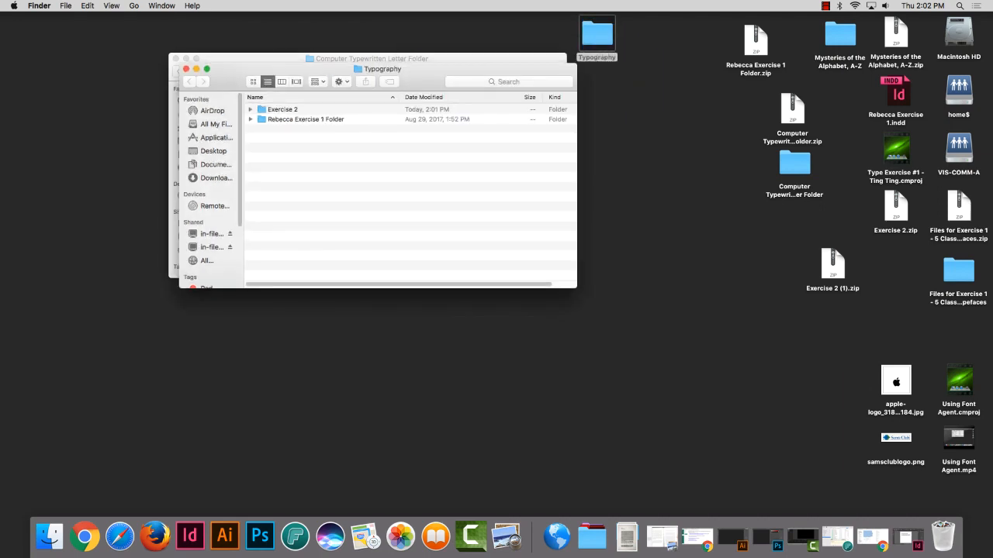
Open the Exercise 2 folder inside Typography, then open the Macintosh HD drive.
{"action": "left_click_drag", "start_coordinate": [453, 69], "coordinate": [680, 195]}
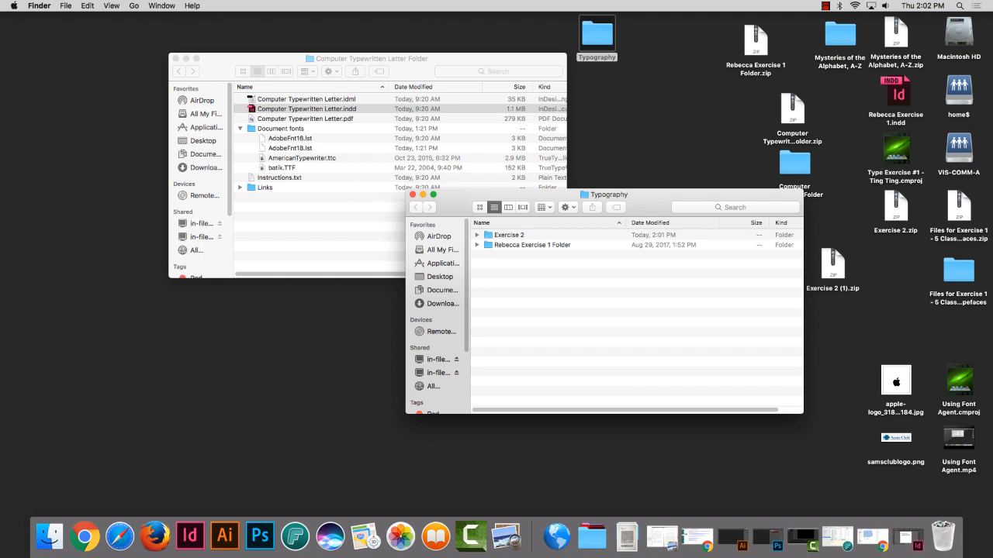
{"action": "double_click", "coordinate": [510, 235]}
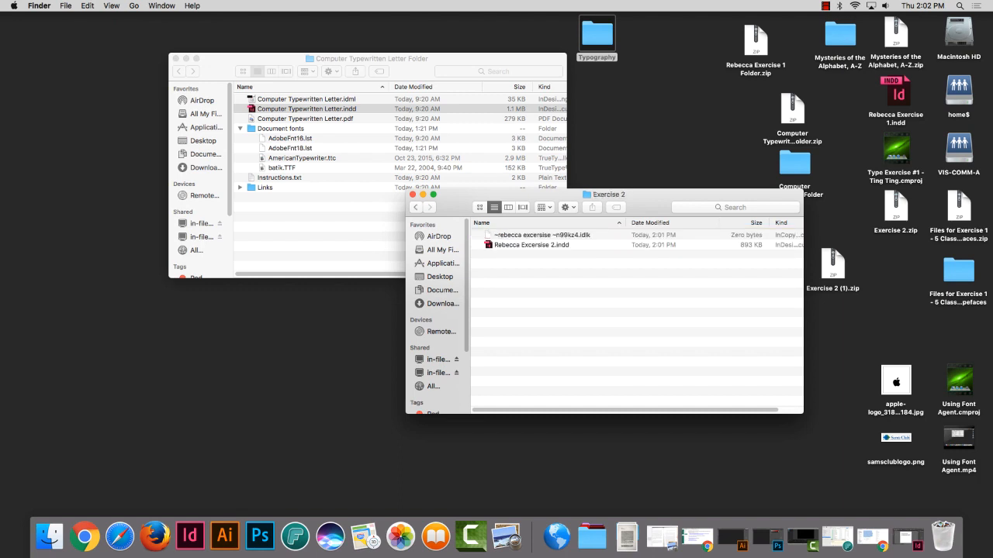
{"action": "left_click_drag", "start_coordinate": [543, 195], "coordinate": [516, 229]}
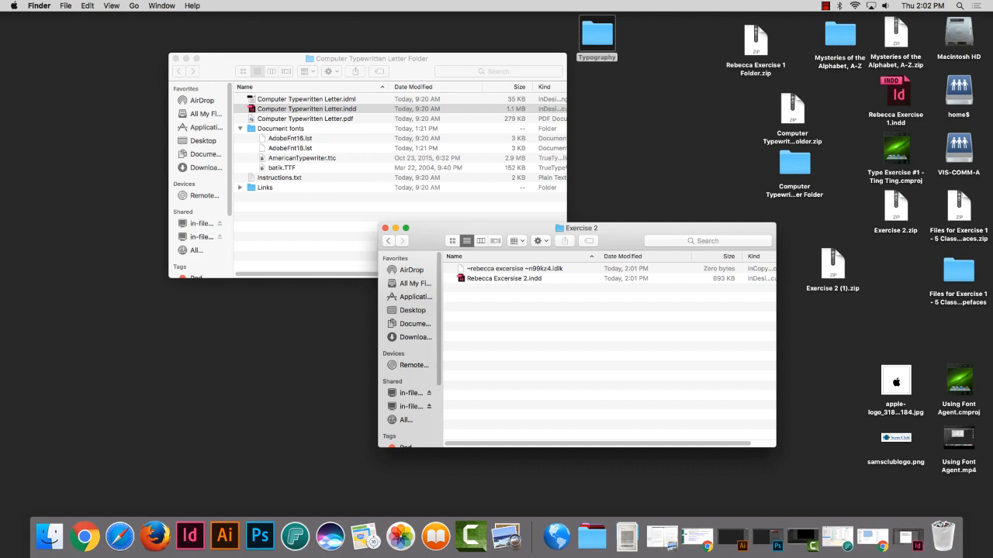
{"action": "double_click", "coordinate": [958, 34]}
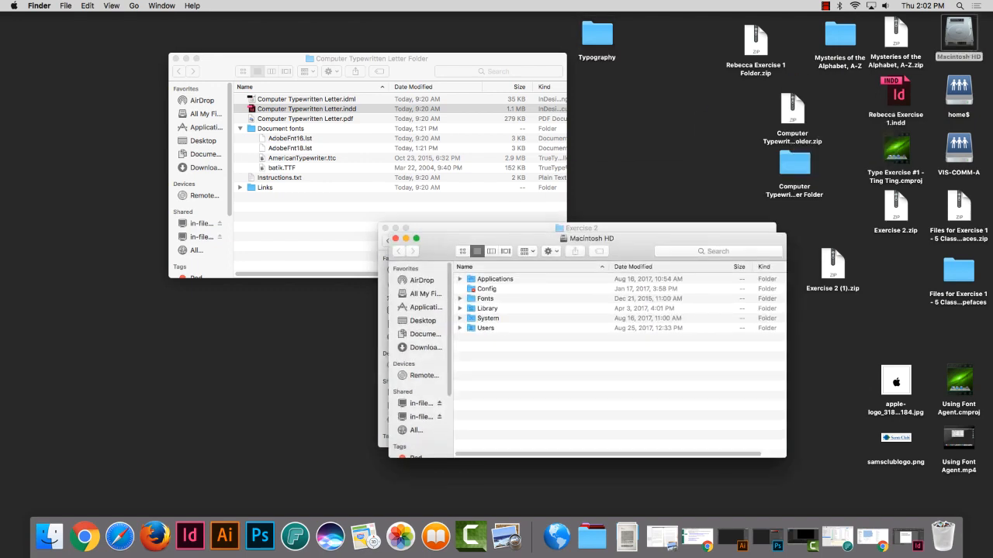
Check Downloads sorted by Date Added, then close that window.
{"action": "left_click", "coordinate": [425, 348]}
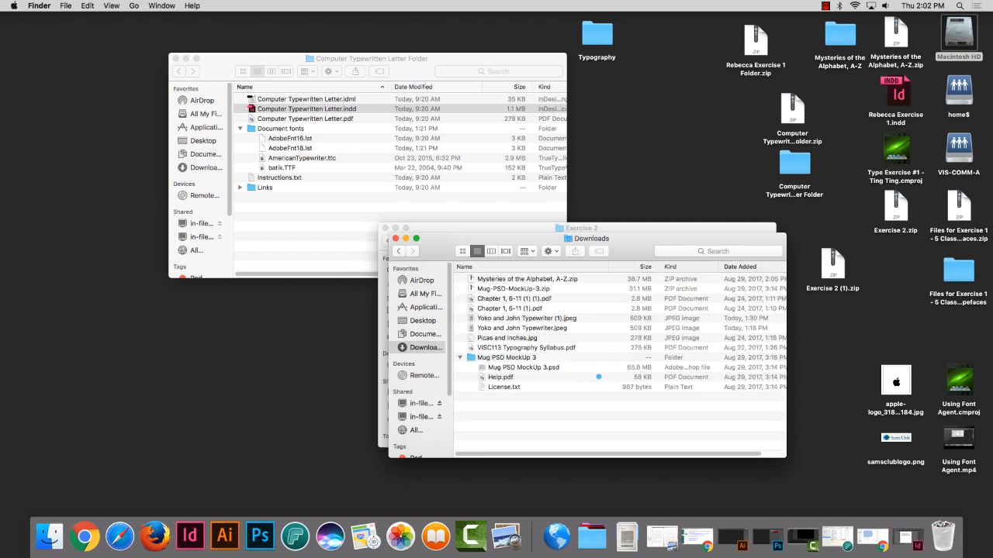
{"action": "left_click", "coordinate": [739, 266]}
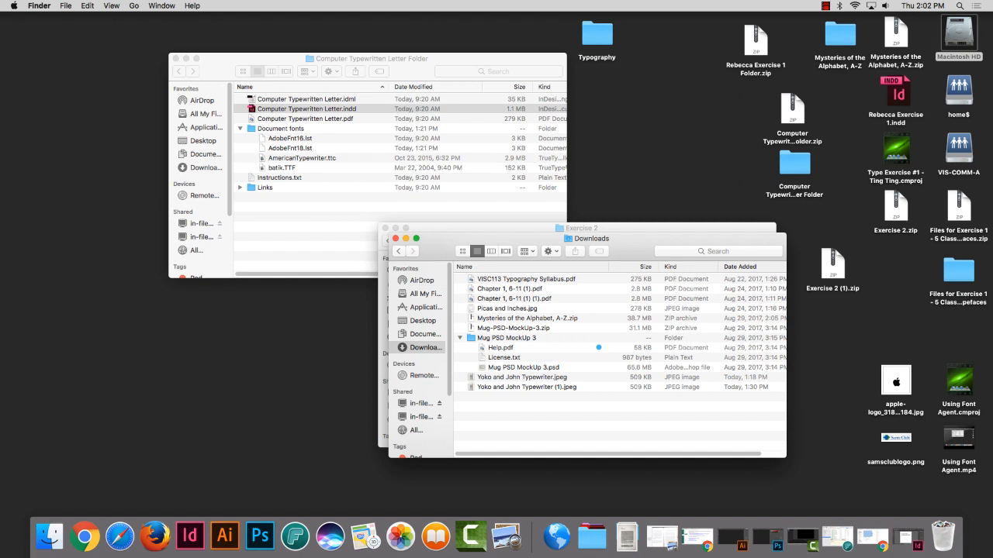
{"action": "key", "text": "super+w"}
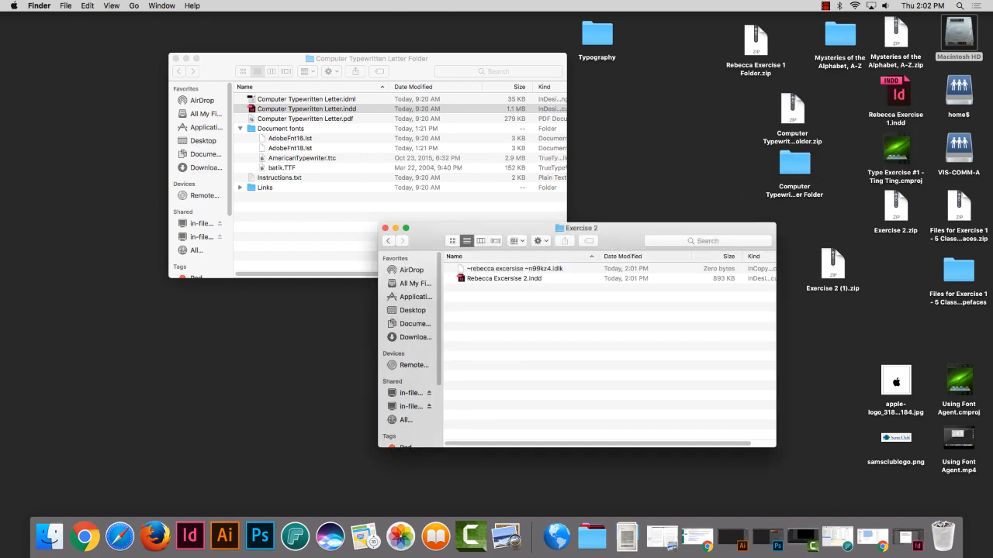
{"action": "left_click_drag", "start_coordinate": [577, 228], "coordinate": [573, 176]}
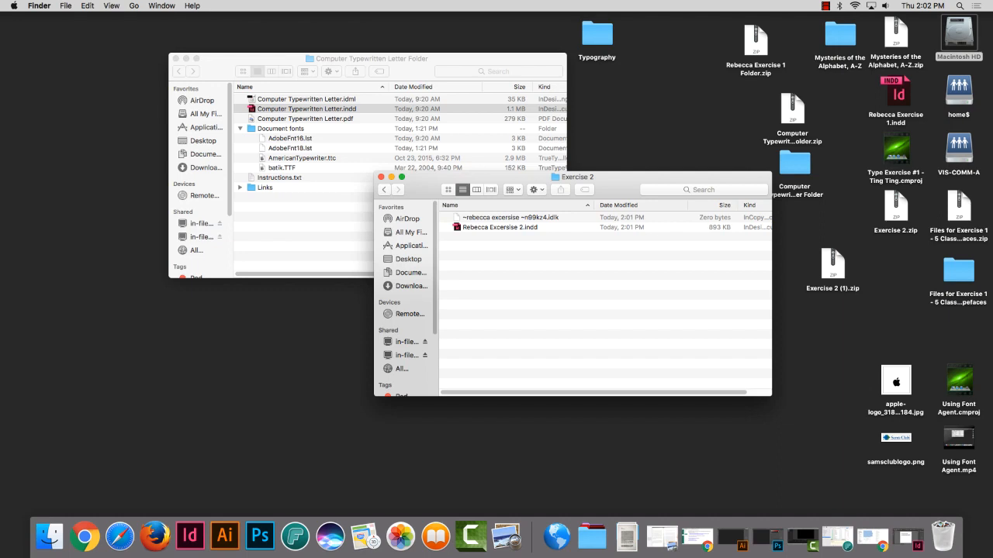
Unzip Exercise 2 (1).zip and move the extracted folder into the Exercise 2 folder.
{"action": "left_click", "coordinate": [807, 326]}
{"action": "double_click", "coordinate": [832, 266]}
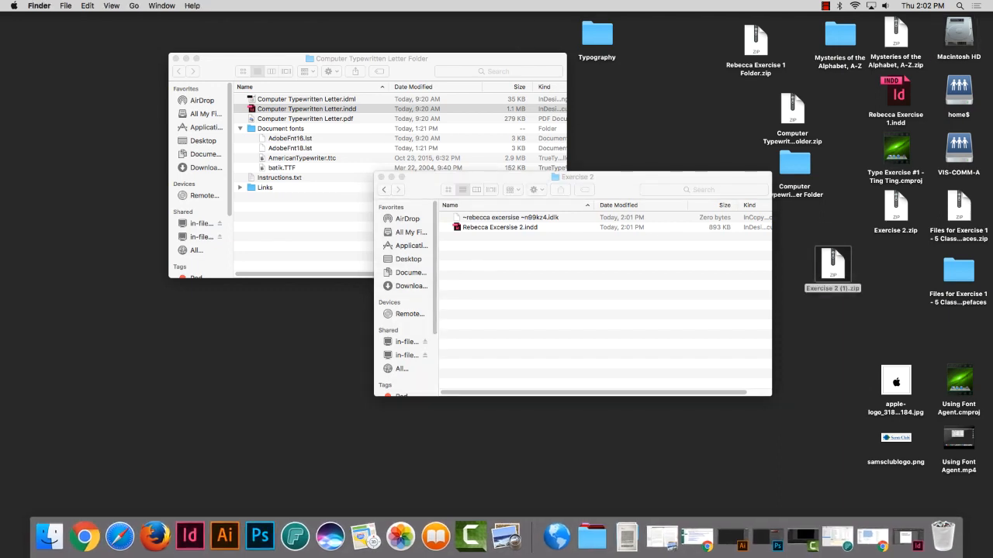
{"action": "left_click_drag", "start_coordinate": [842, 273], "coordinate": [504, 265]}
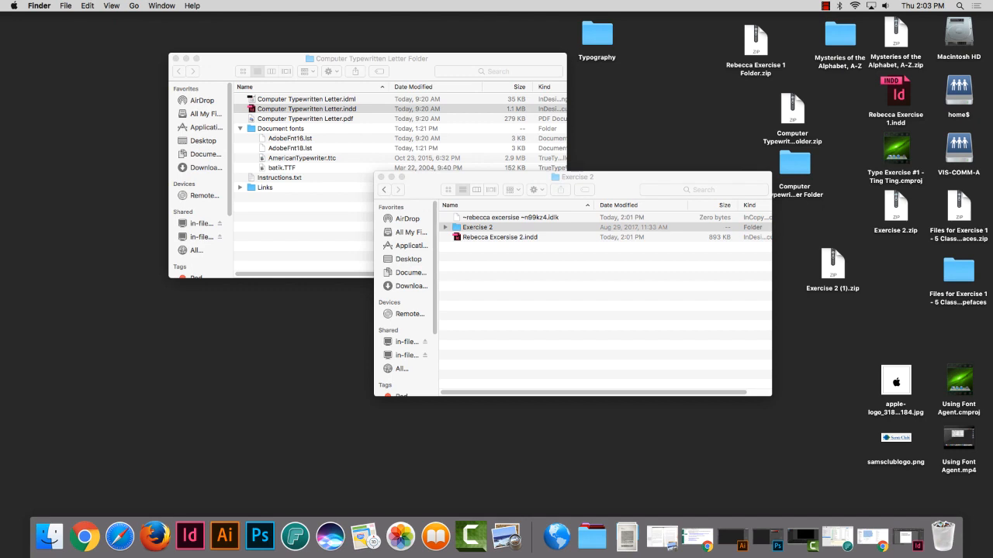
Close the open Finder windows and reopen Typography > Exercise 2.
{"action": "left_click", "coordinate": [381, 176]}
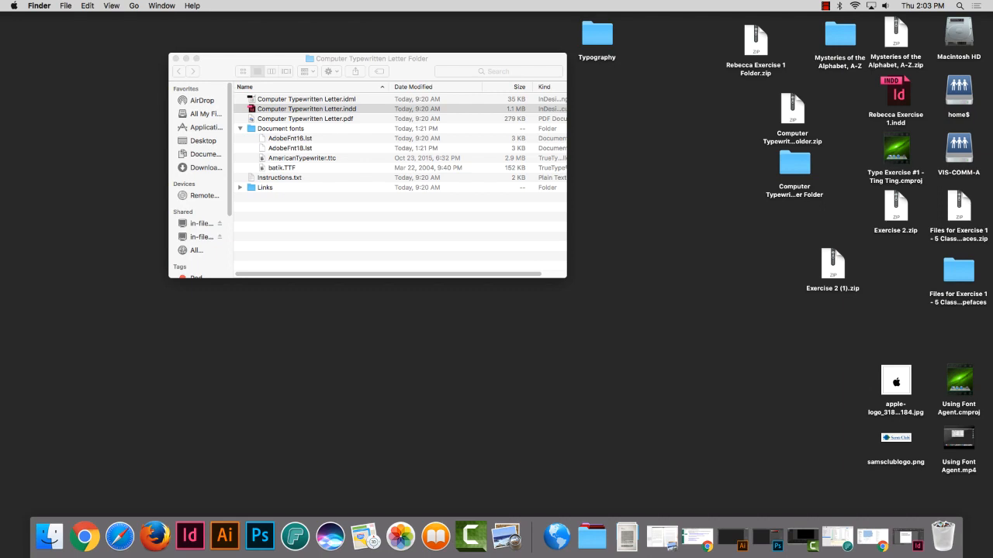
{"action": "left_click", "coordinate": [176, 59]}
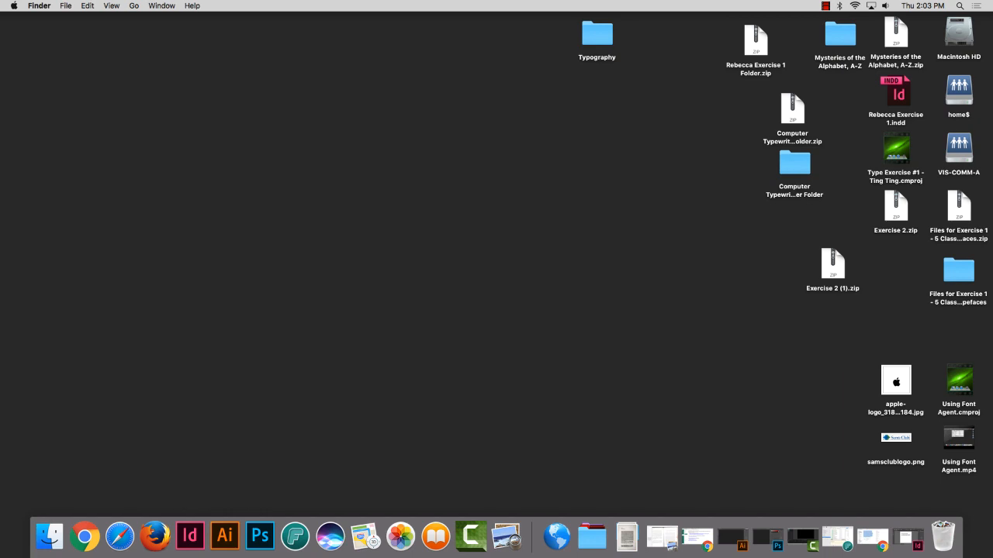
{"action": "double_click", "coordinate": [596, 35]}
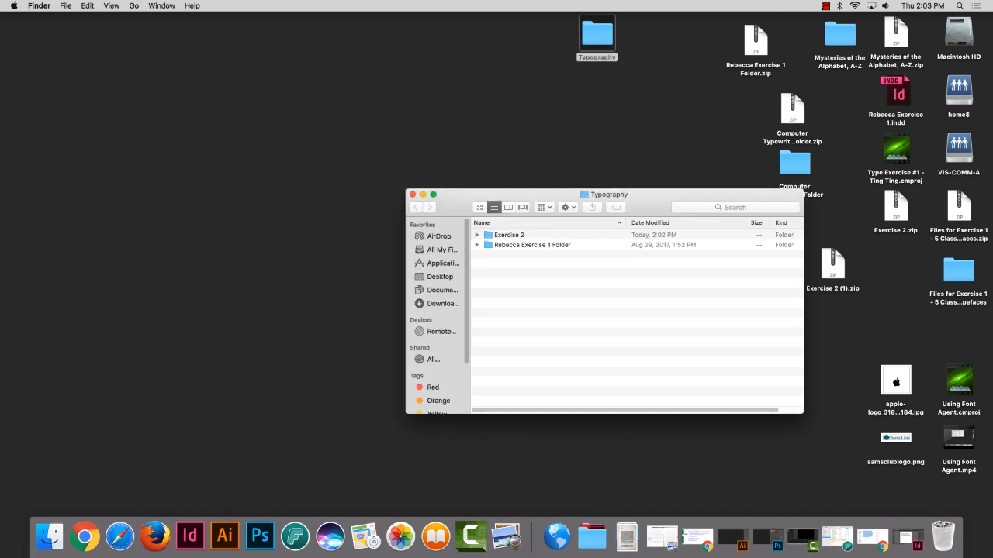
{"action": "double_click", "coordinate": [510, 235]}
{"action": "left_click_drag", "start_coordinate": [535, 195], "coordinate": [462, 26]}
Inspect the Body Copy Files and Fonts for Exercise 2 folders, then return to InDesign.
{"action": "left_click", "coordinate": [404, 77]}
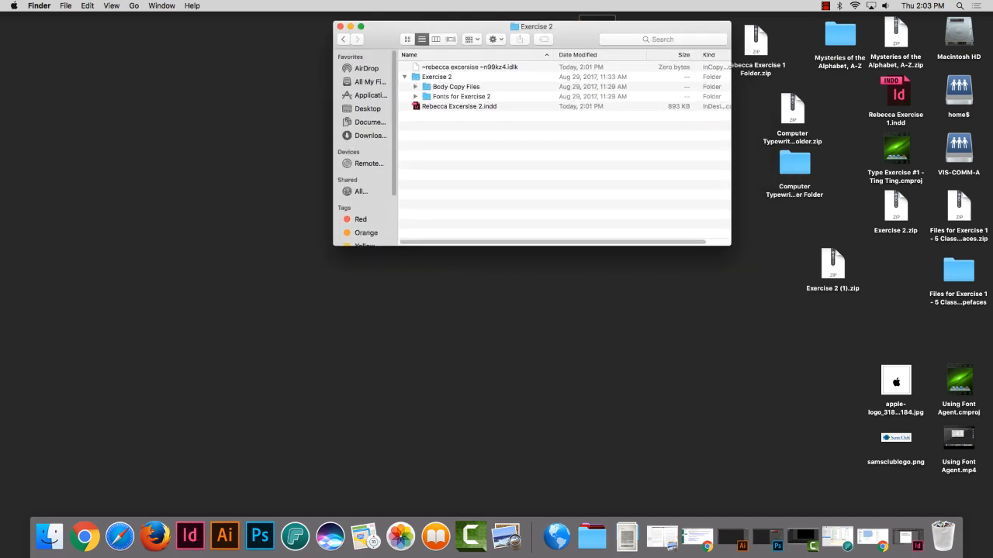
{"action": "left_click", "coordinate": [415, 87]}
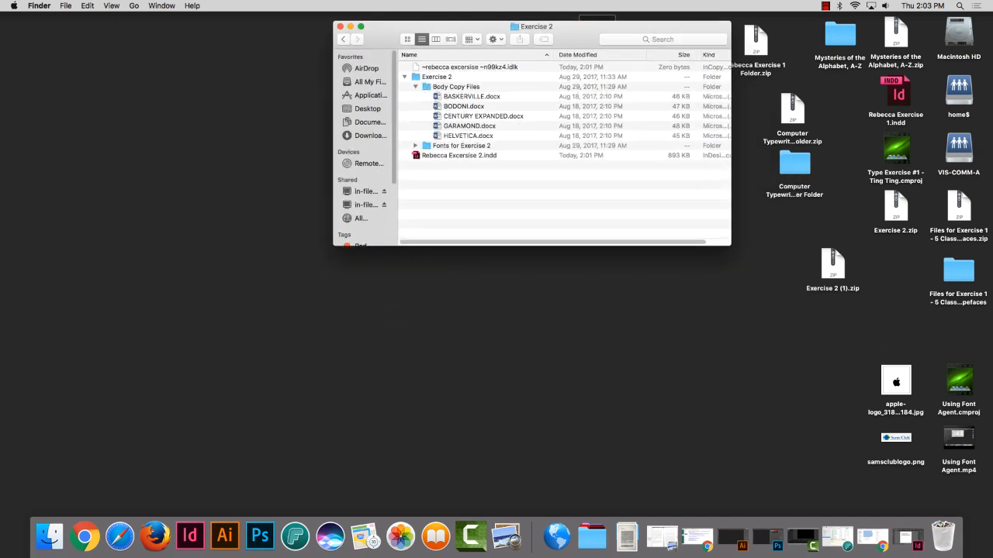
{"action": "left_click", "coordinate": [415, 146]}
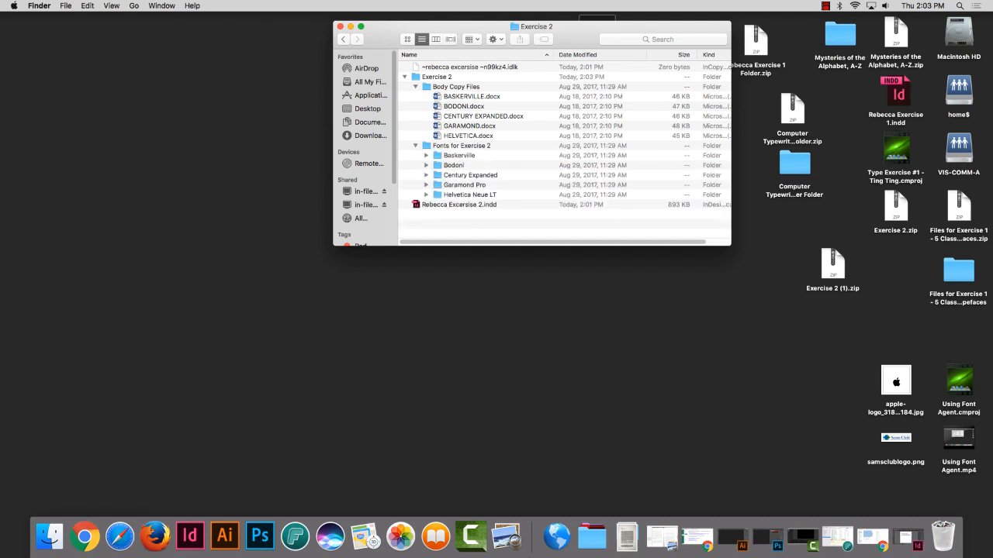
{"action": "left_click", "coordinate": [415, 145]}
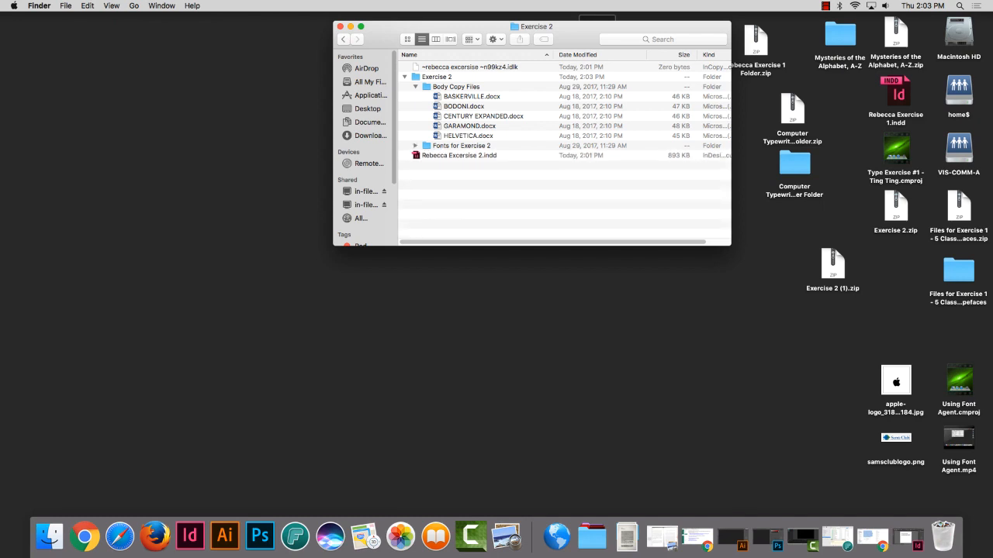
{"action": "left_click", "coordinate": [405, 76]}
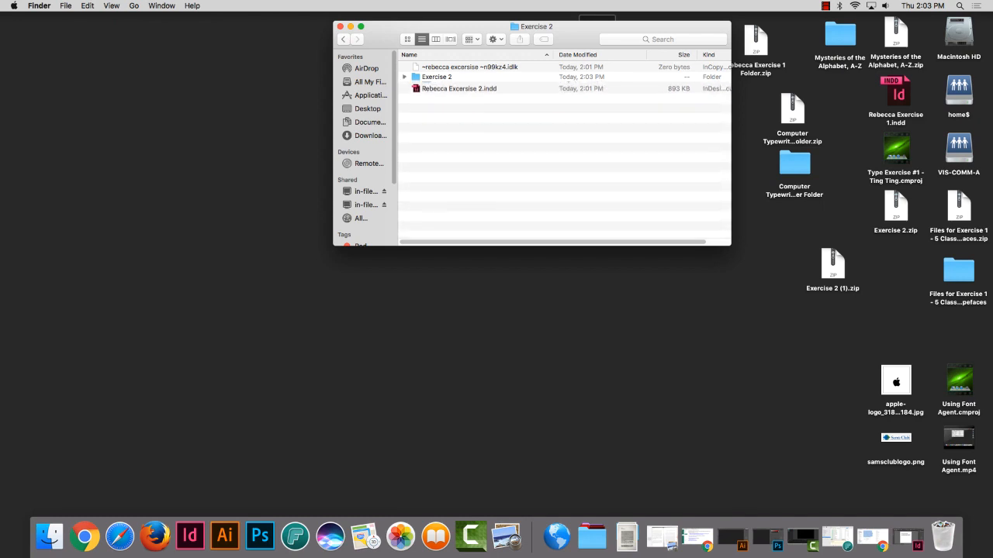
{"action": "left_click", "coordinate": [340, 27]}
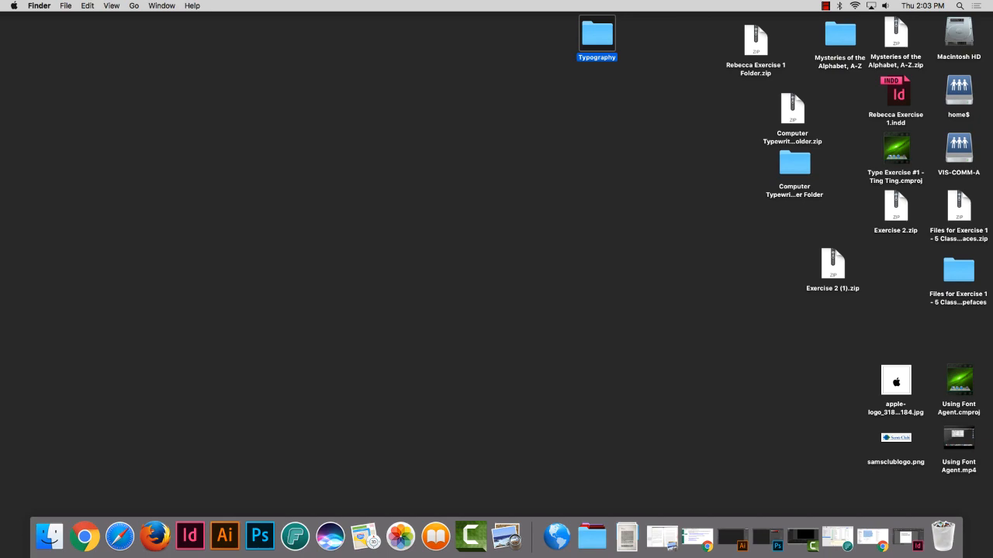
{"action": "left_click", "coordinate": [189, 535]}
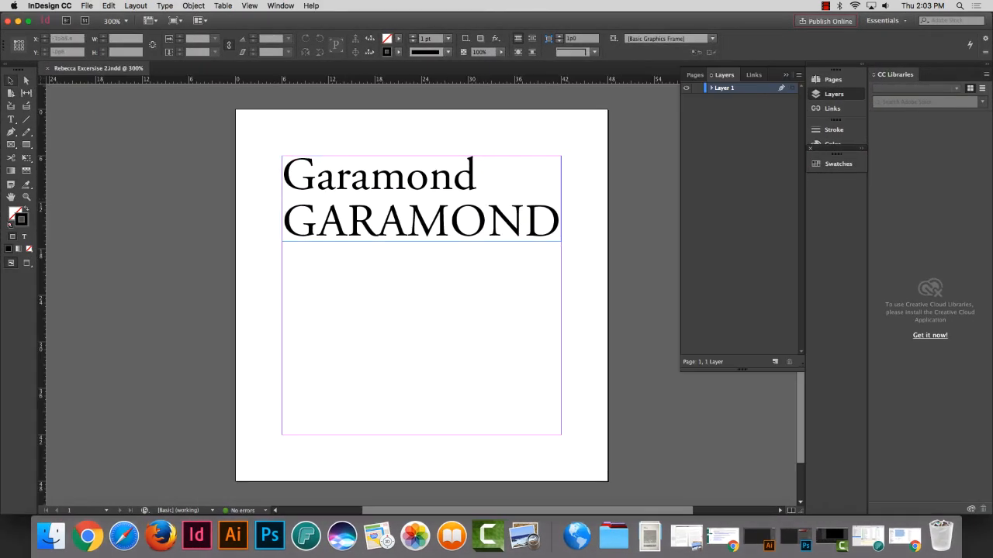
Place GARAMOND.docx from Desktop/Typography/Exercise 2/Exercise 2/Body Copy Files.
{"action": "left_click", "coordinate": [87, 6]}
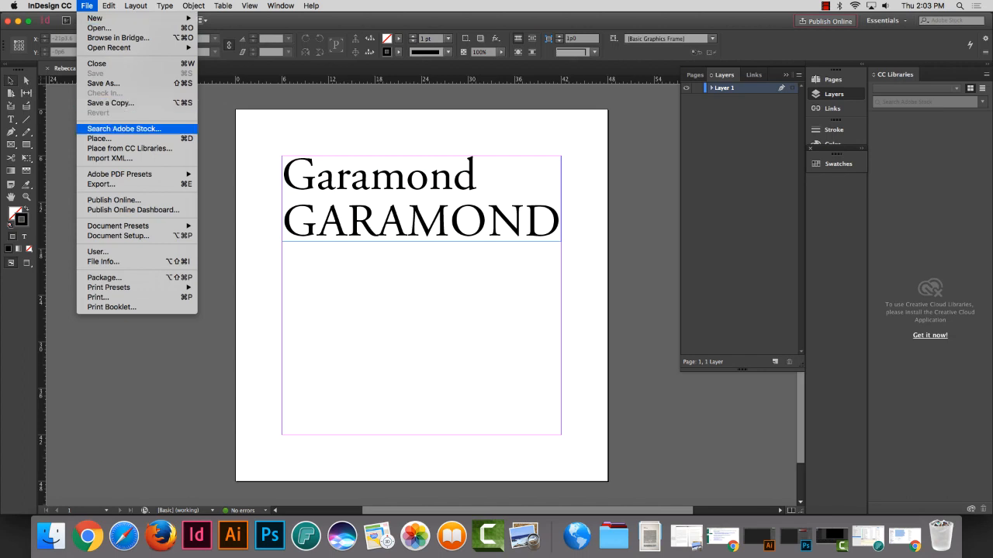
{"action": "left_click", "coordinate": [100, 138]}
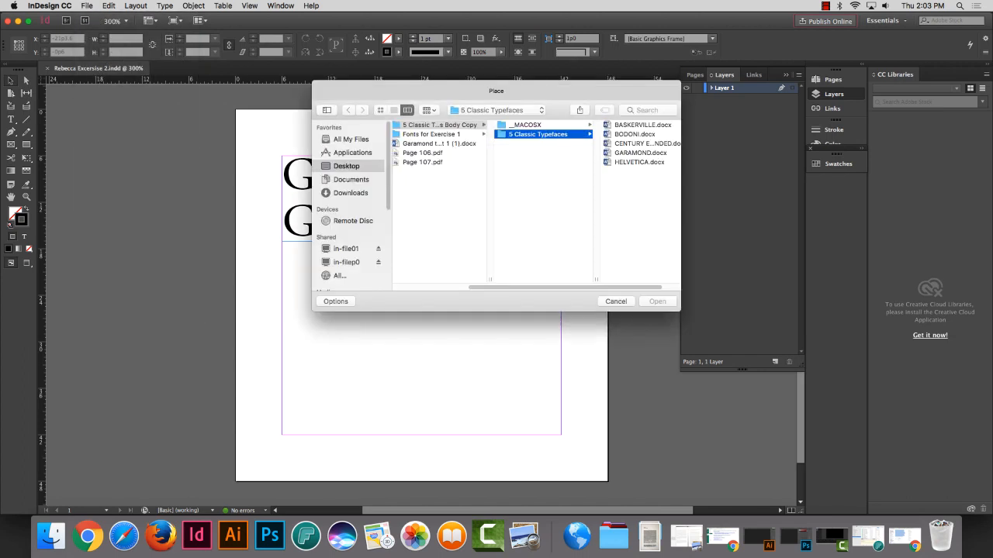
{"action": "left_click", "coordinate": [346, 166]}
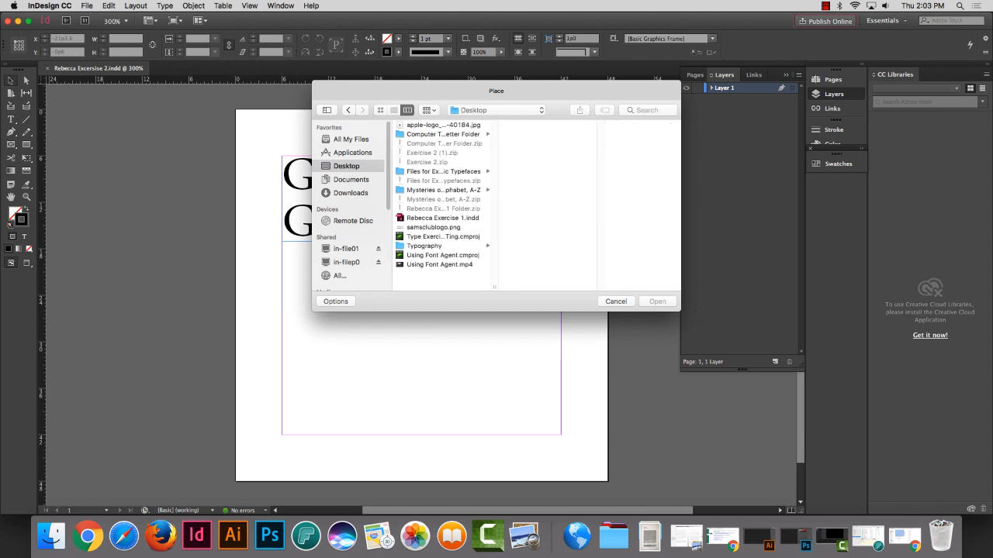
{"action": "left_click", "coordinate": [424, 245]}
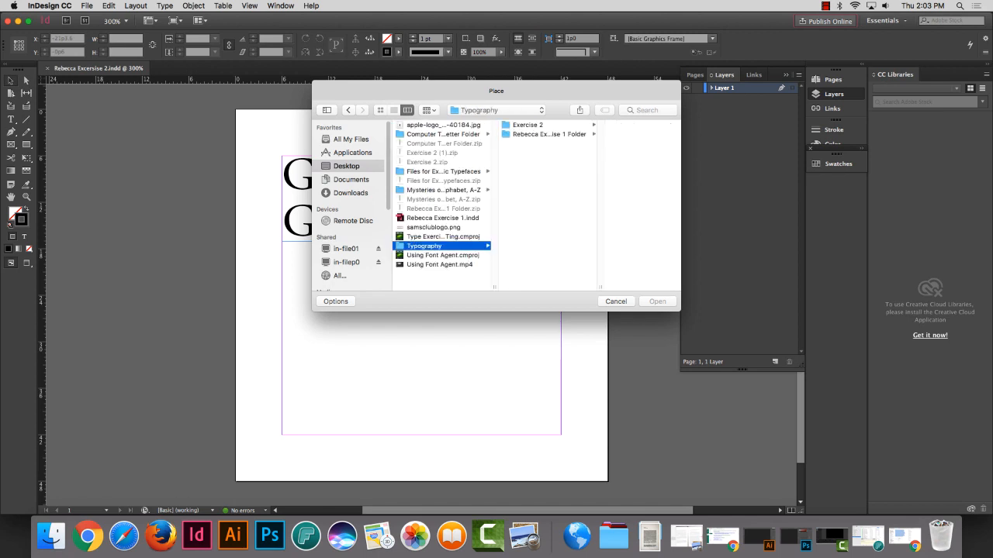
{"action": "left_click", "coordinate": [527, 124]}
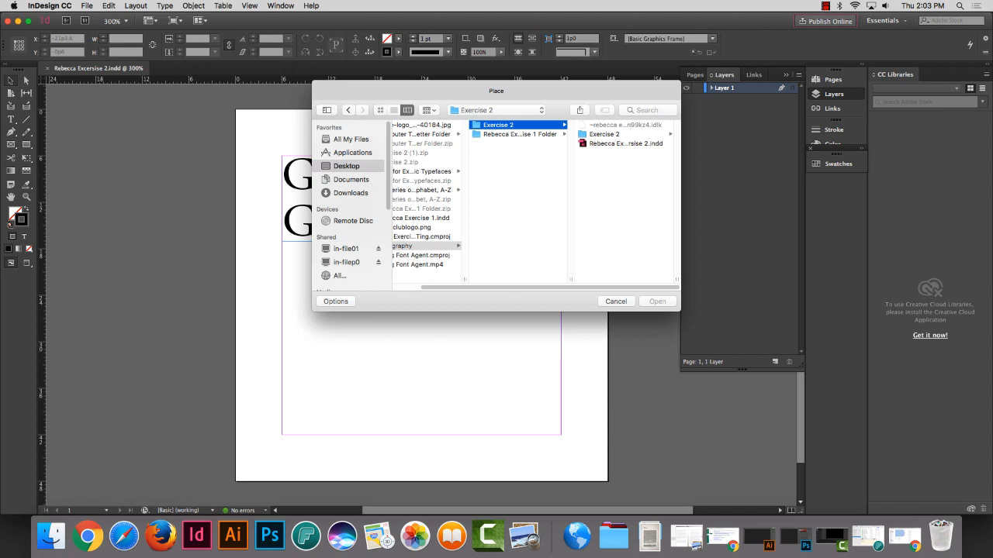
{"action": "left_click", "coordinate": [604, 134]}
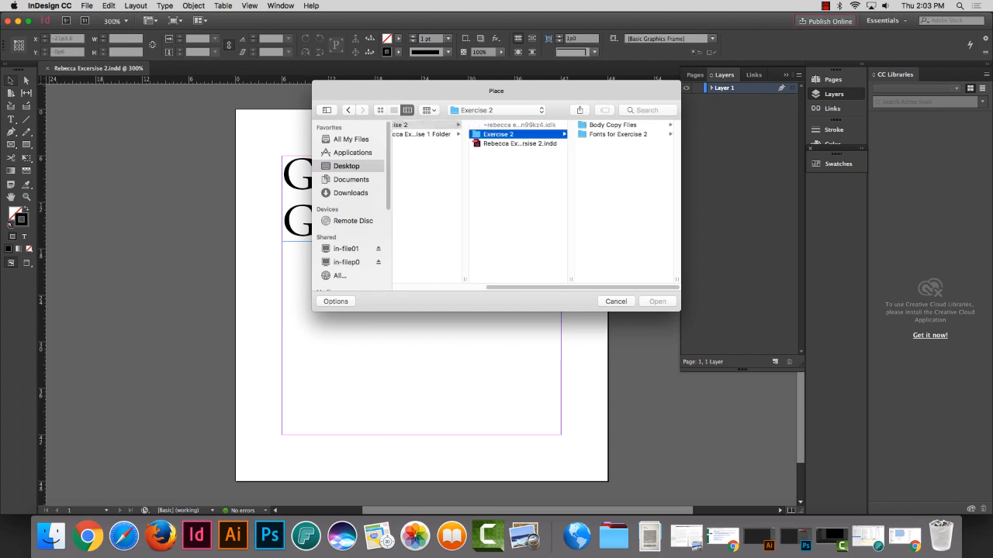
{"action": "left_click", "coordinate": [612, 125]}
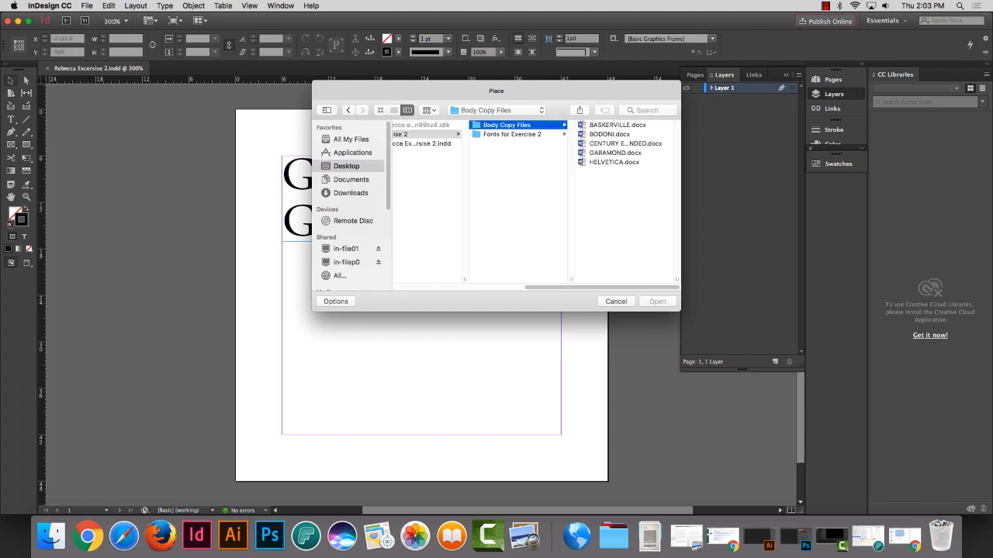
{"action": "left_click", "coordinate": [615, 153]}
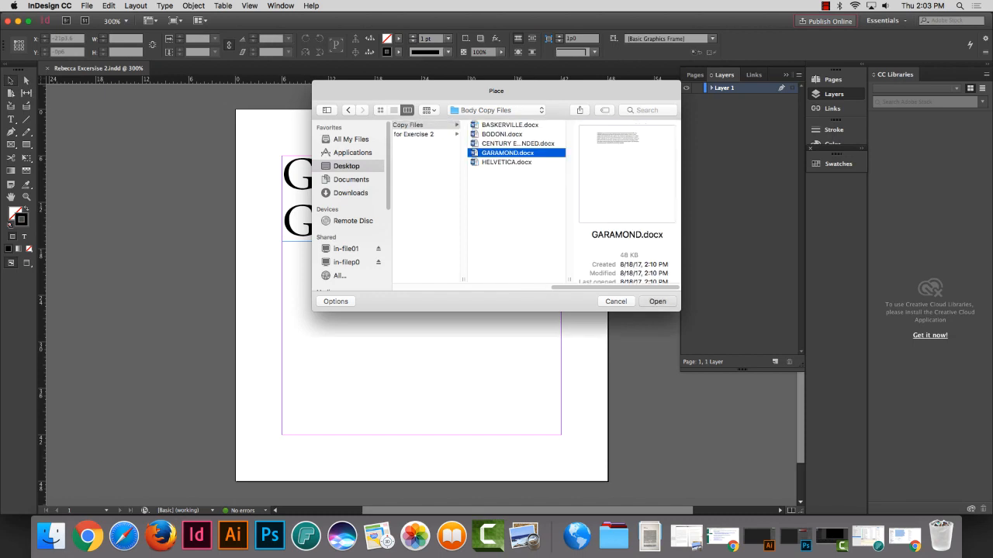
{"action": "key", "text": "Return"}
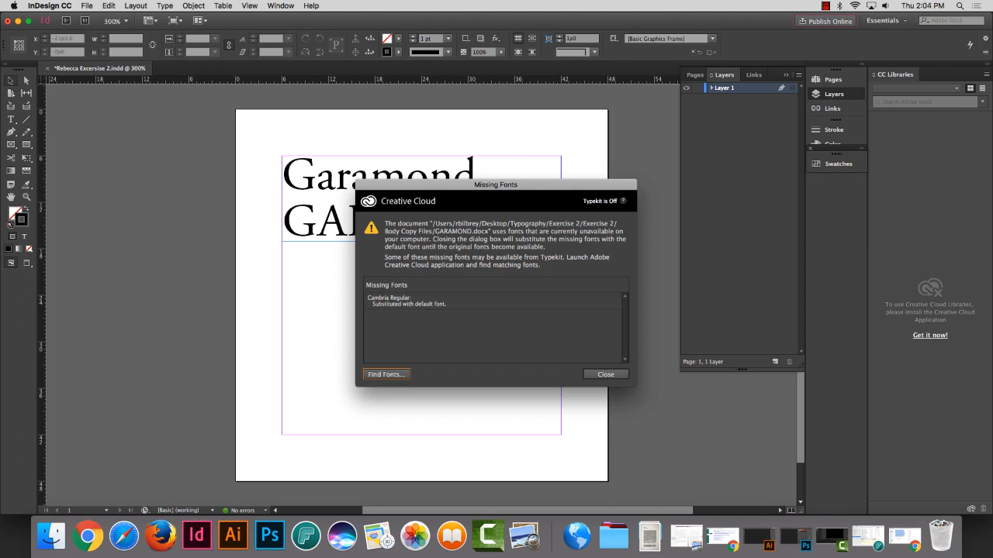
Dismiss the Missing Fonts warning and place the GARAMOND.docx body copy in a frame below the heading.
{"action": "left_click", "coordinate": [605, 374]}
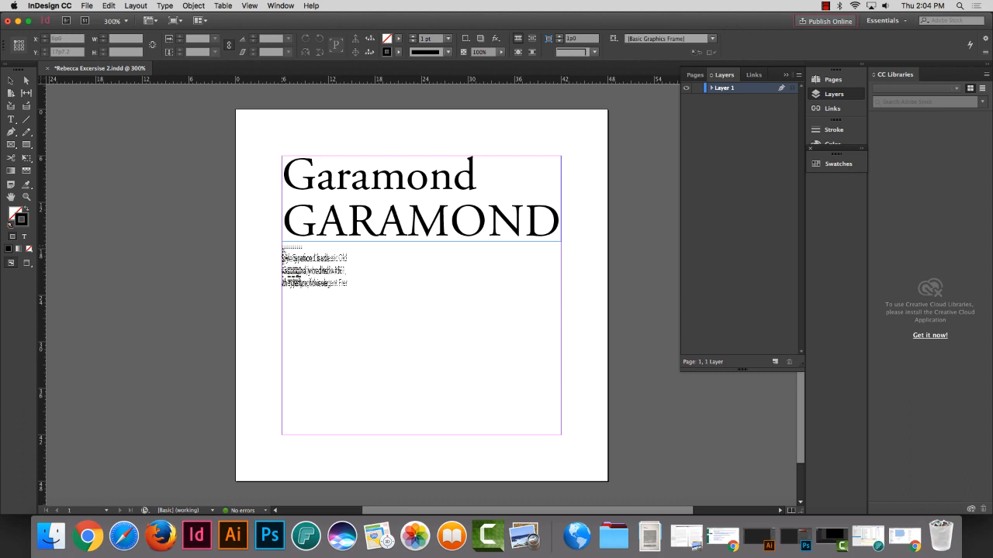
{"action": "left_click_drag", "start_coordinate": [282, 246], "coordinate": [421, 421]}
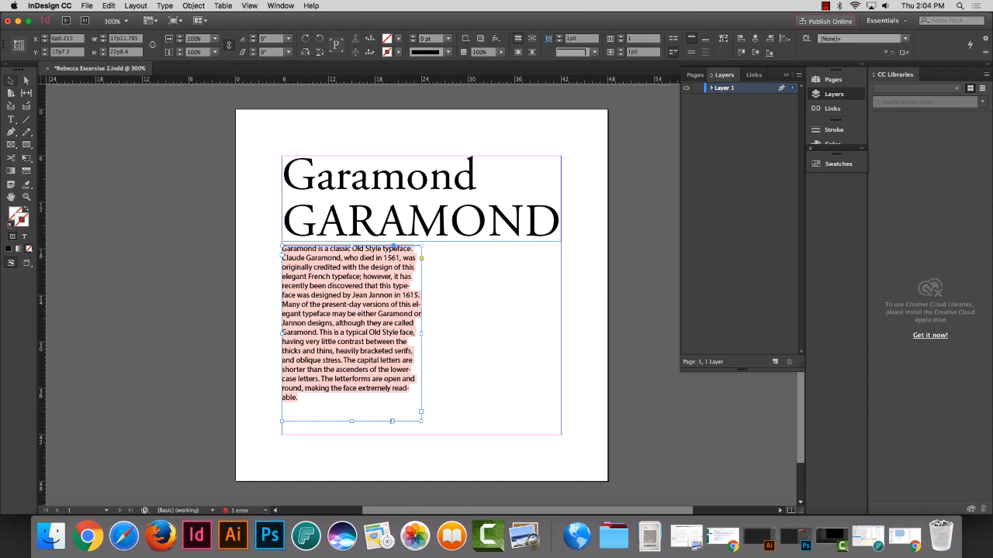
Set the body frame width to 13p and lengthen the frame so all the text fits.
{"action": "double_click", "coordinate": [122, 39]}
{"action": "type", "text": "13p"}
{"action": "key", "text": "Tab"}
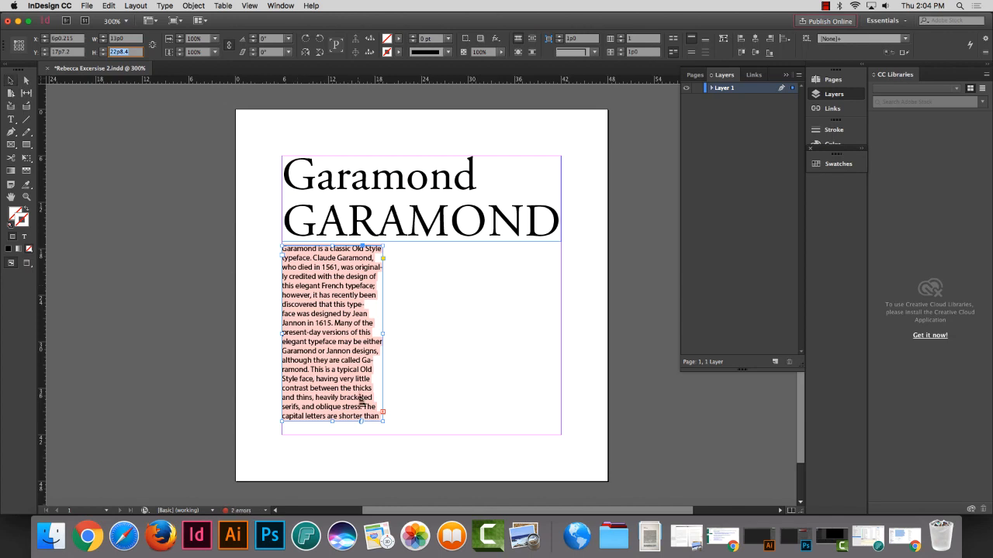
{"action": "left_click_drag", "start_coordinate": [382, 428], "coordinate": [411, 465]}
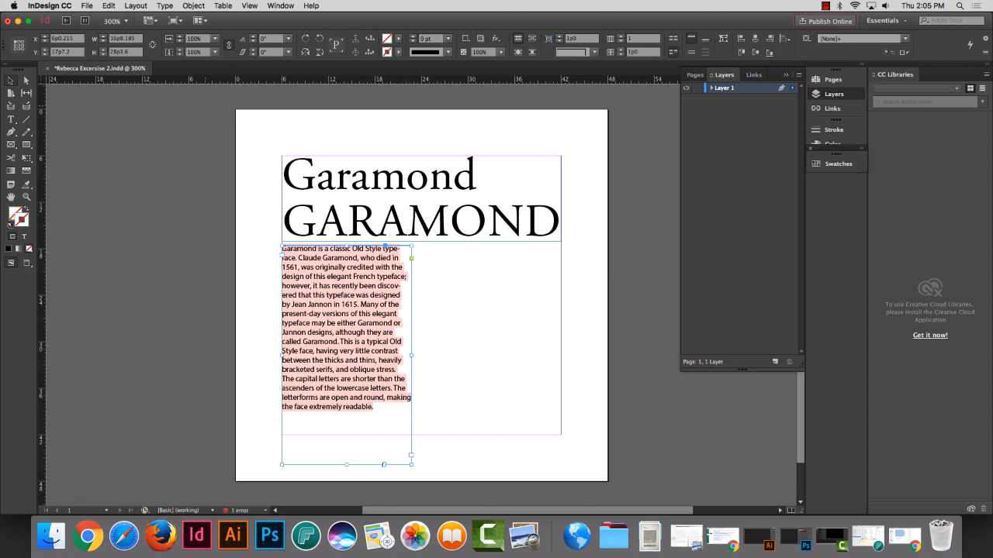
{"action": "left_click_drag", "start_coordinate": [411, 355], "coordinate": [433, 356]}
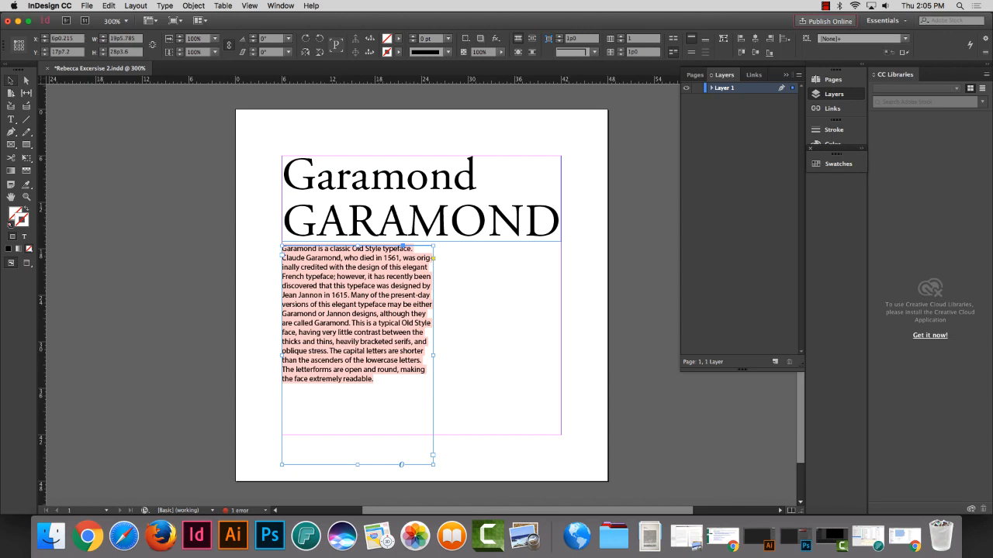
Return the frame width to 13p0 and select all the body text inside it.
{"action": "double_click", "coordinate": [123, 39]}
{"action": "type", "text": "13p"}
{"action": "key", "text": "Tab"}
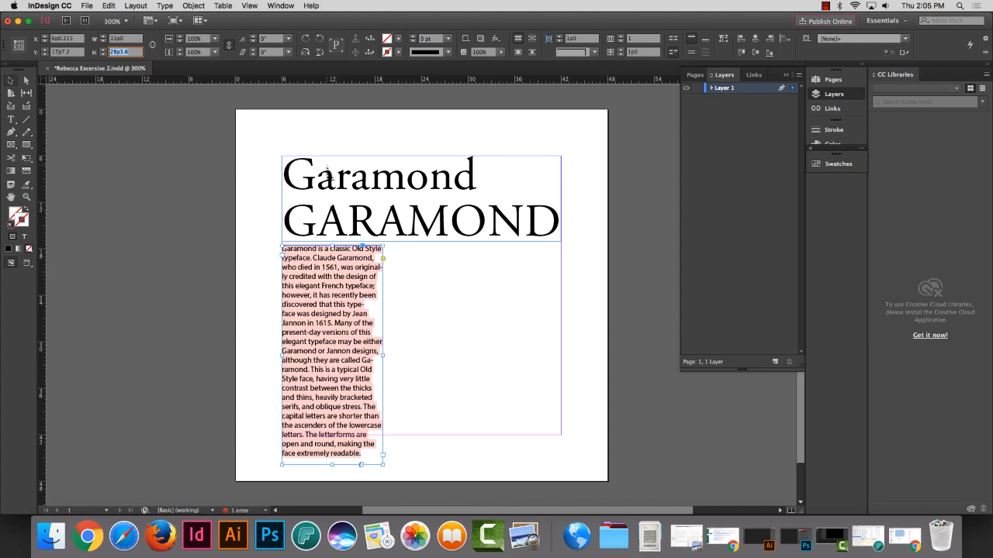
{"action": "double_click", "coordinate": [342, 281]}
{"action": "key", "text": "super+a"}
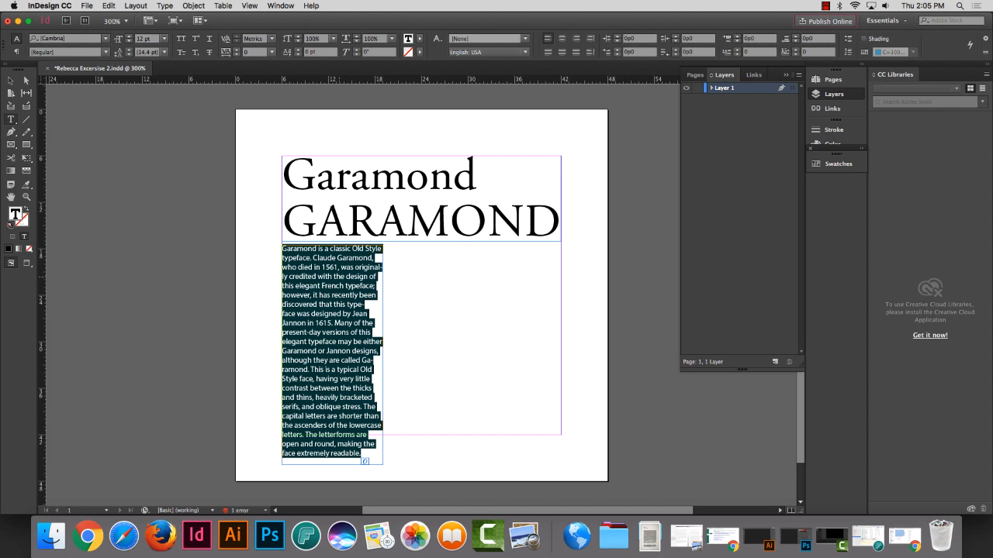
Set the selected body paragraph in Adobe Garamond Pro Regular.
{"action": "triple_click", "coordinate": [321, 278]}
{"action": "left_click", "coordinate": [321, 278]}
{"action": "left_click", "coordinate": [105, 39]}
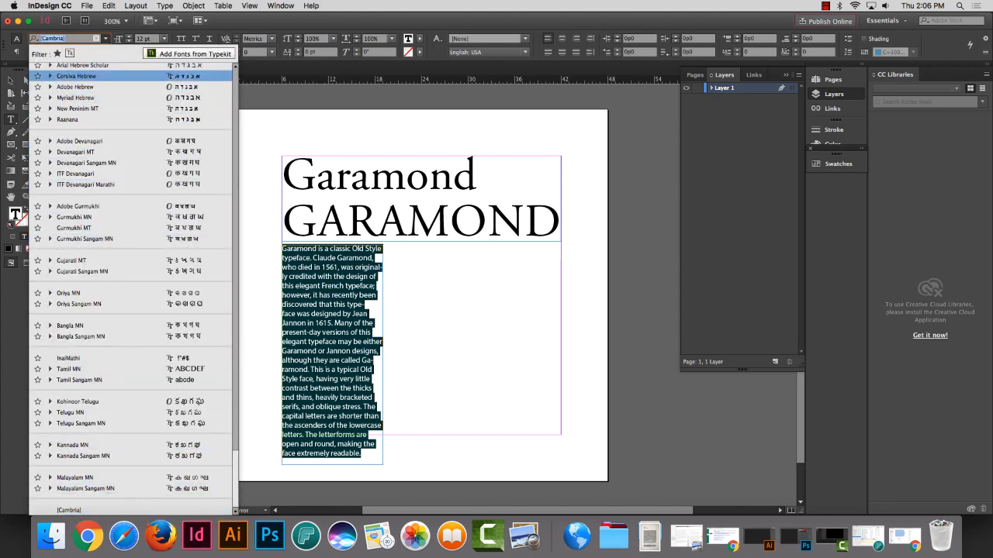
{"action": "scroll", "coordinate": [132, 287], "scroll_direction": "up", "scroll_amount": 15}
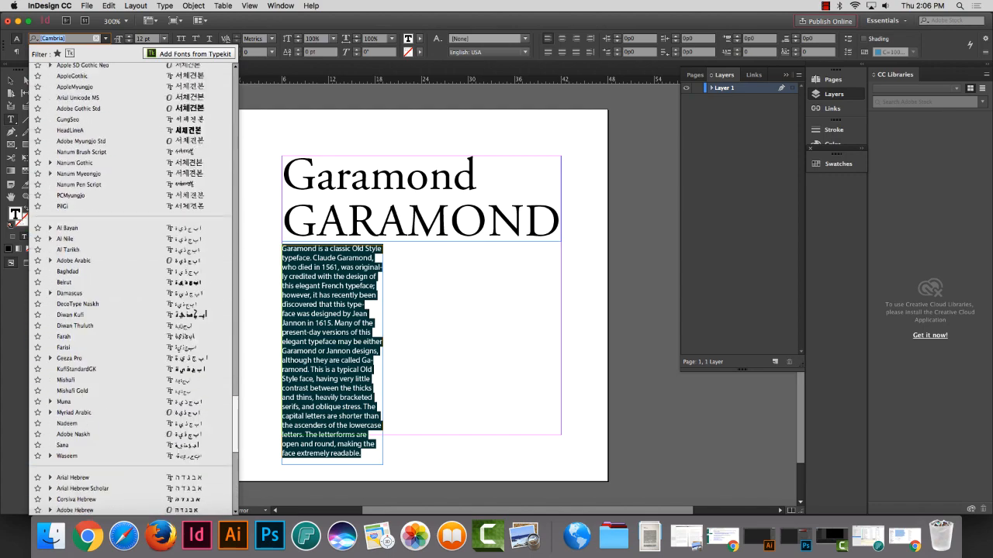
{"action": "scroll", "coordinate": [132, 287], "scroll_direction": "up", "scroll_amount": 5}
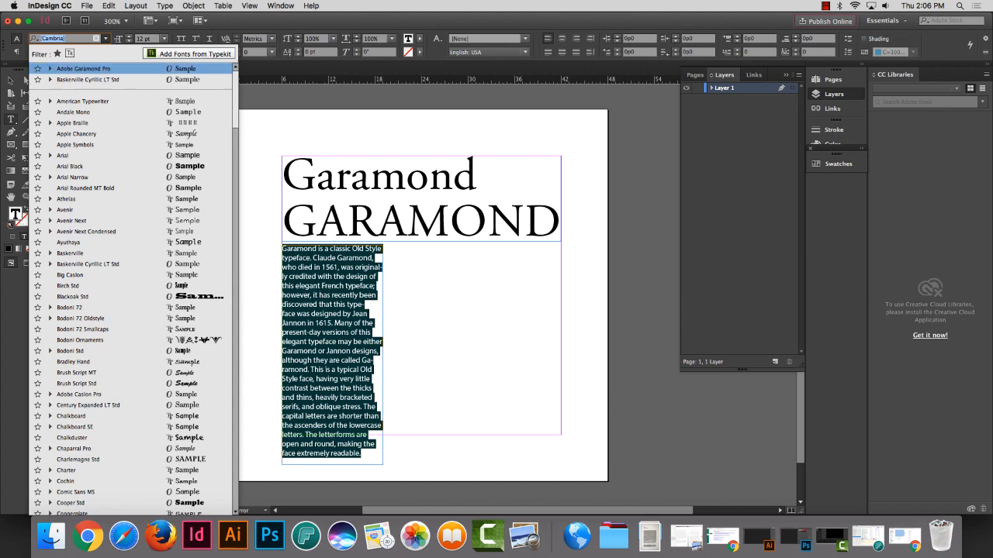
{"action": "scroll", "coordinate": [155, 71], "scroll_direction": "down", "scroll_amount": 20}
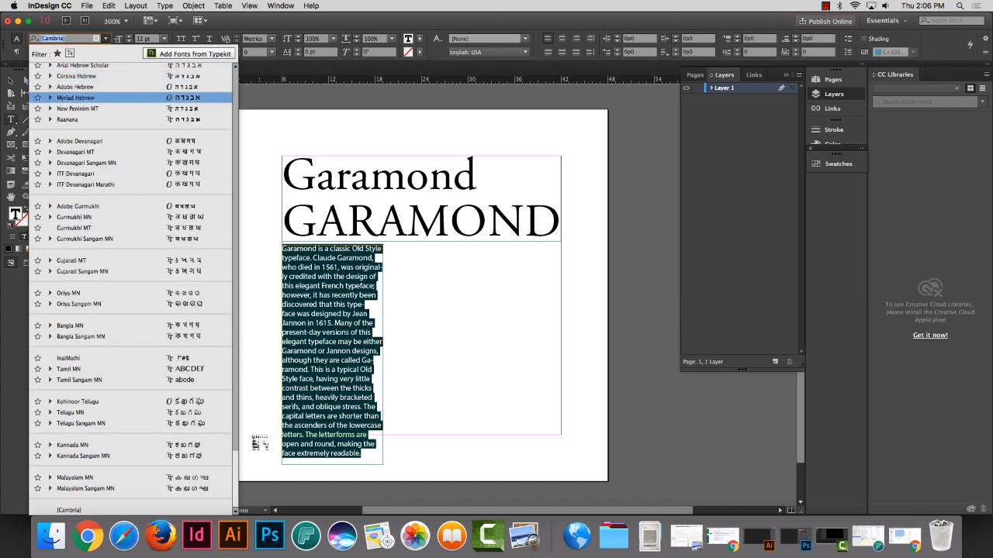
{"action": "scroll", "coordinate": [130, 288], "scroll_direction": "up", "scroll_amount": 20}
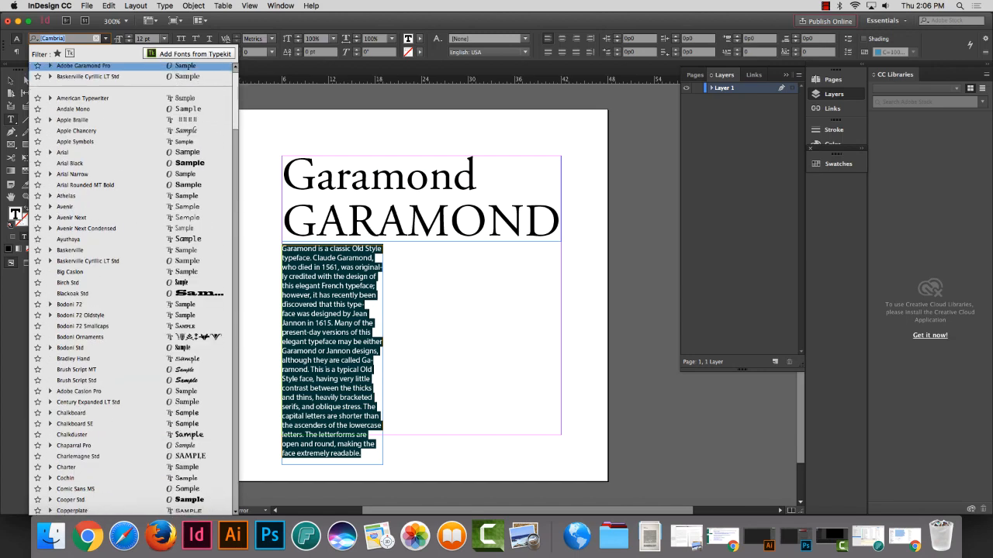
{"action": "left_click", "coordinate": [50, 66]}
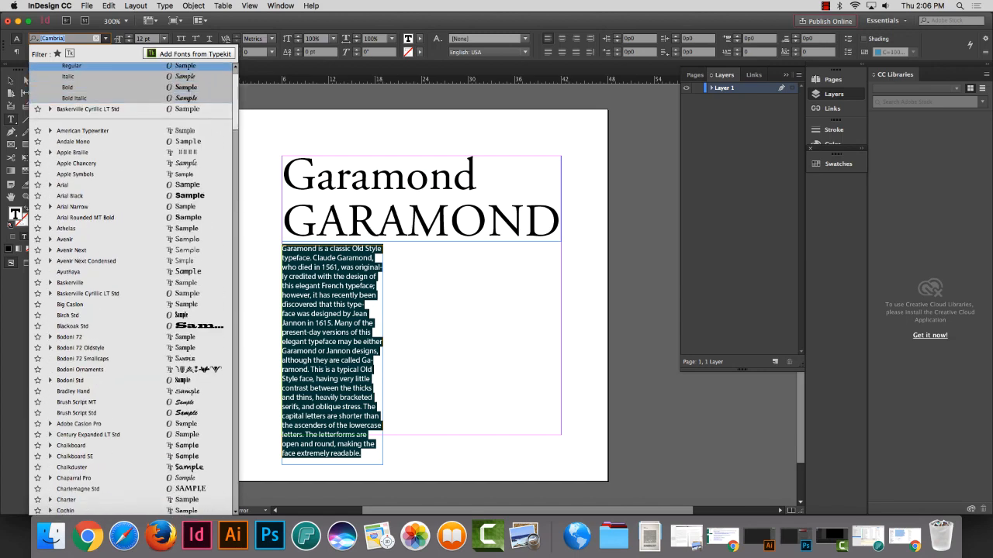
{"action": "key", "text": "Return"}
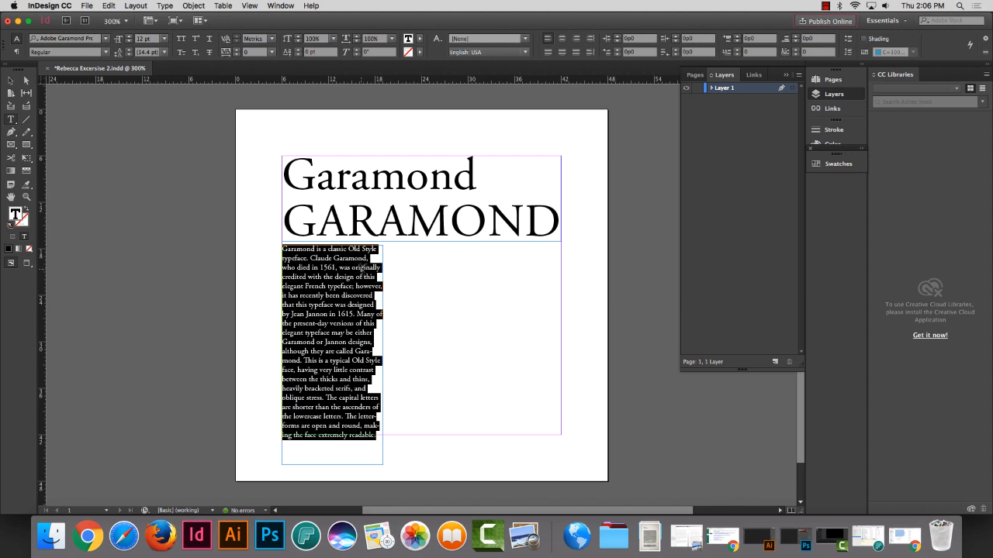
Check the applied font, then reselect the entire body text story.
{"action": "left_click", "coordinate": [69, 39]}
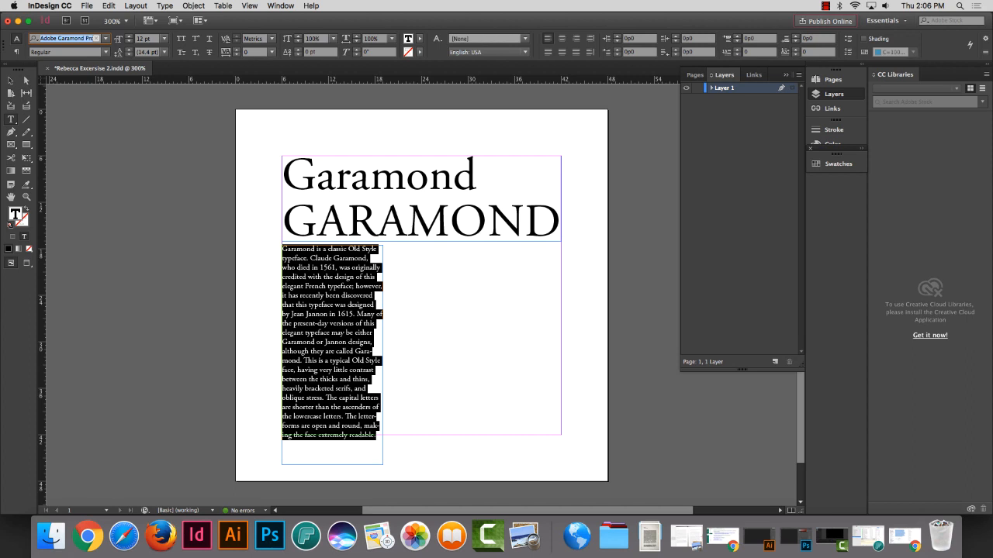
{"action": "left_click", "coordinate": [286, 239]}
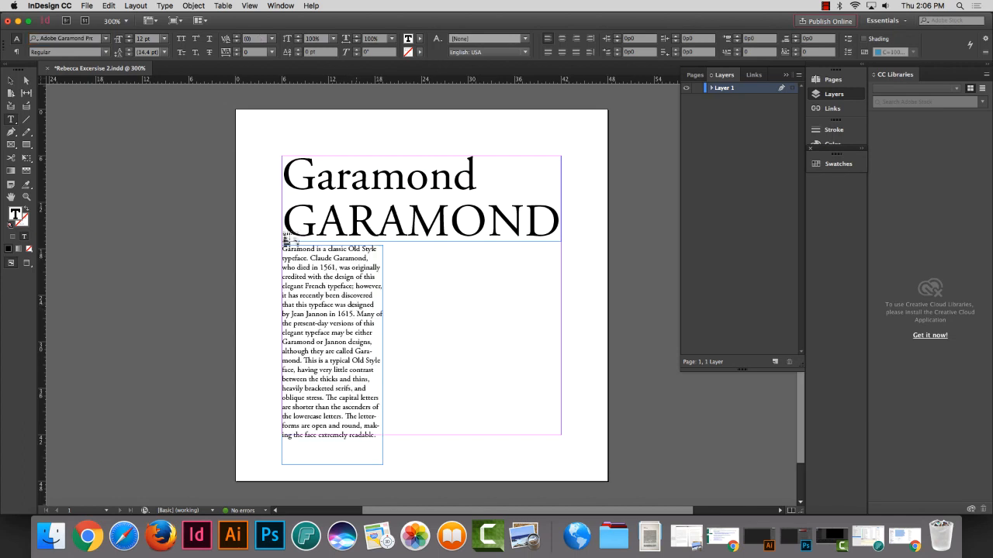
{"action": "key", "text": "super+a"}
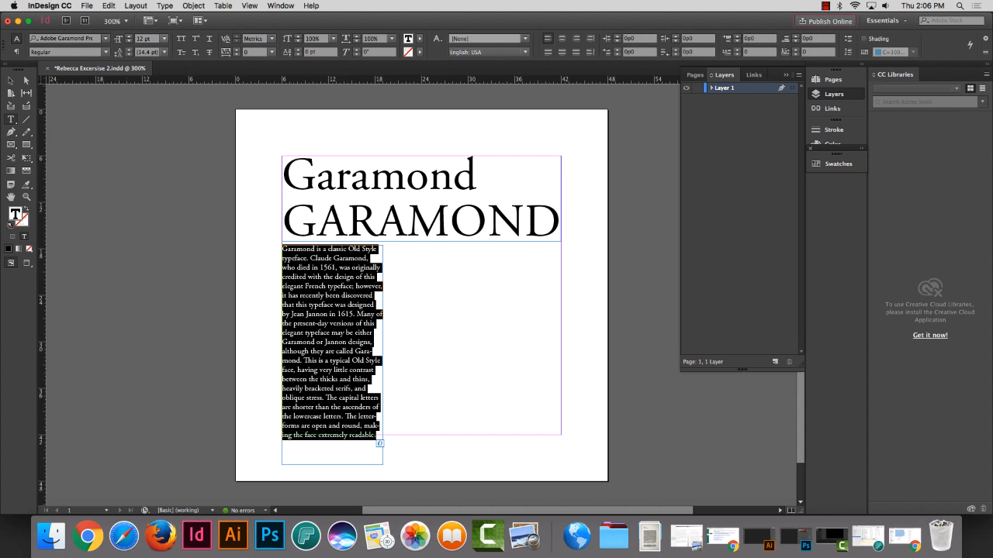
Give the Garamond body text 11 pt size, 15 pt leading, and justify it with the last line left.
{"action": "double_click", "coordinate": [140, 38]}
{"action": "type", "text": "11"}
{"action": "key", "text": "Tab"}
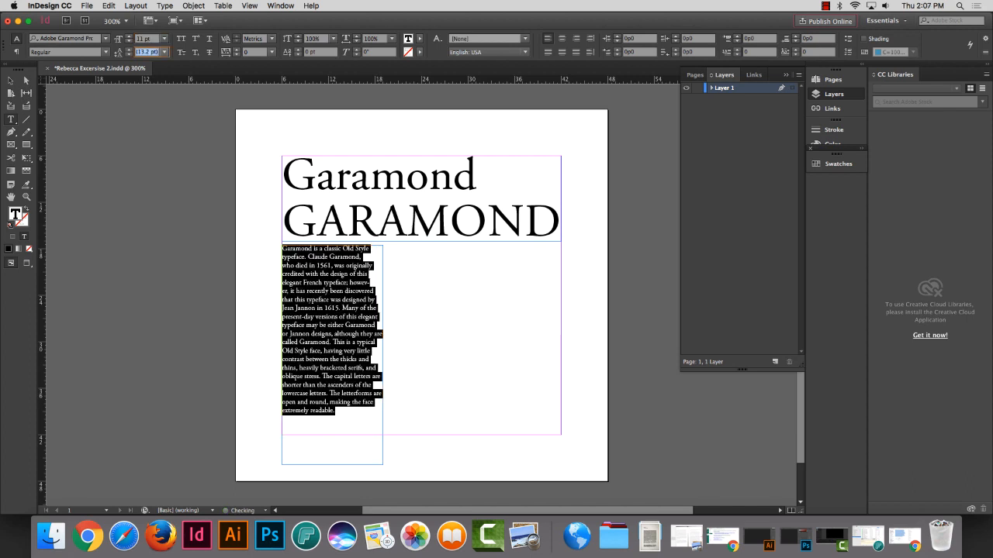
{"action": "type", "text": "15"}
{"action": "key", "text": "Return"}
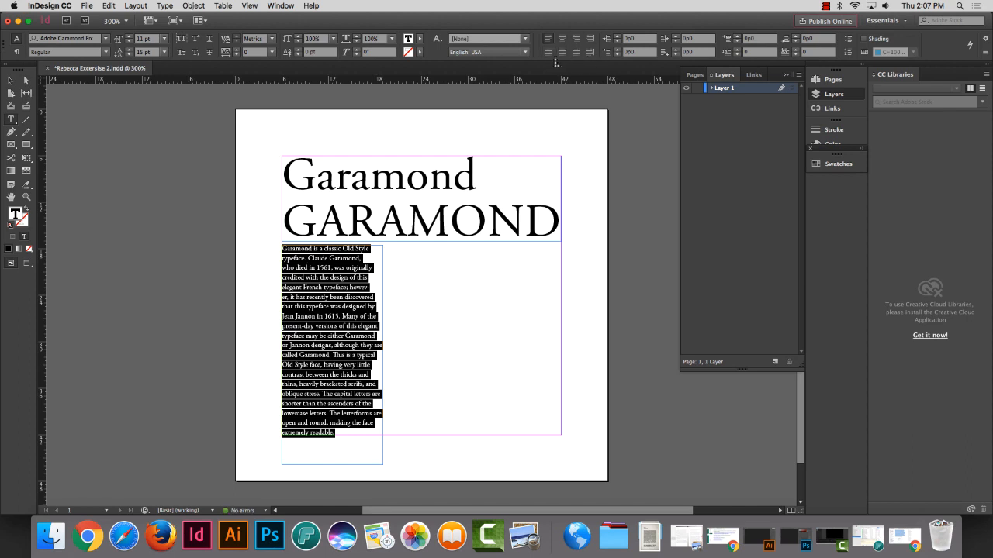
{"action": "left_click", "coordinate": [548, 51]}
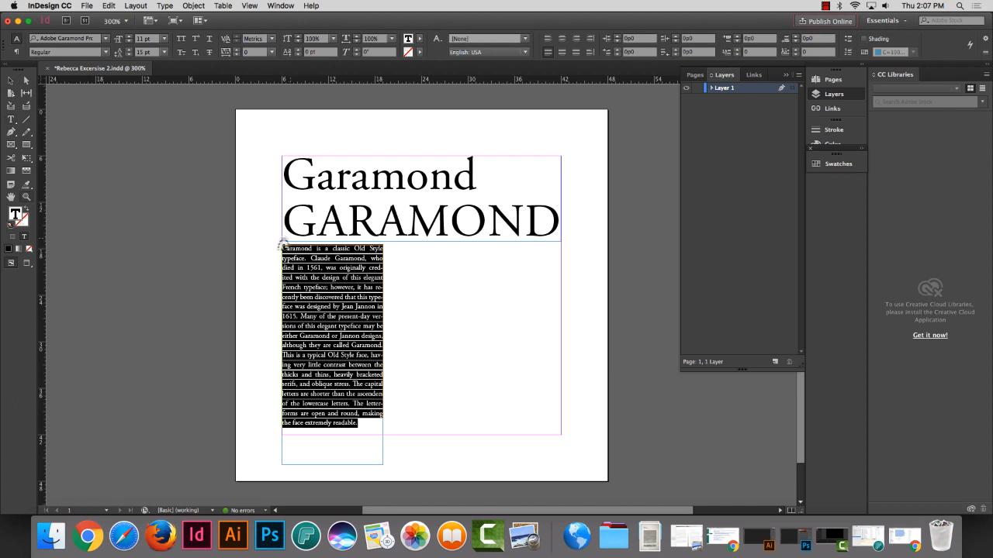
Zoom in on the text's right edge, uncheck Hyphenate in the paragraph controls, and deselect the frame.
{"action": "left_click_drag", "start_coordinate": [283, 247], "coordinate": [436, 442]}
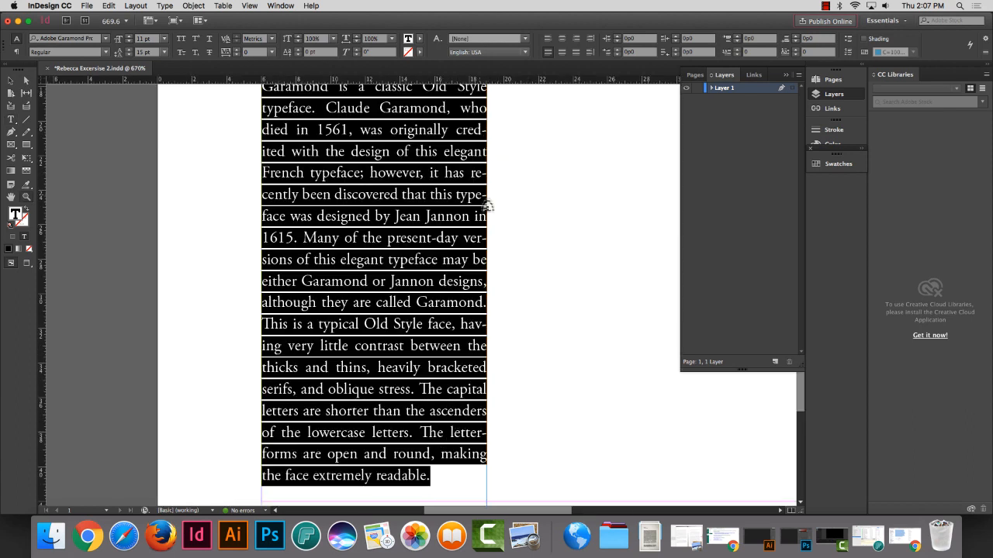
{"action": "left_click_drag", "start_coordinate": [497, 189], "coordinate": [510, 207]}
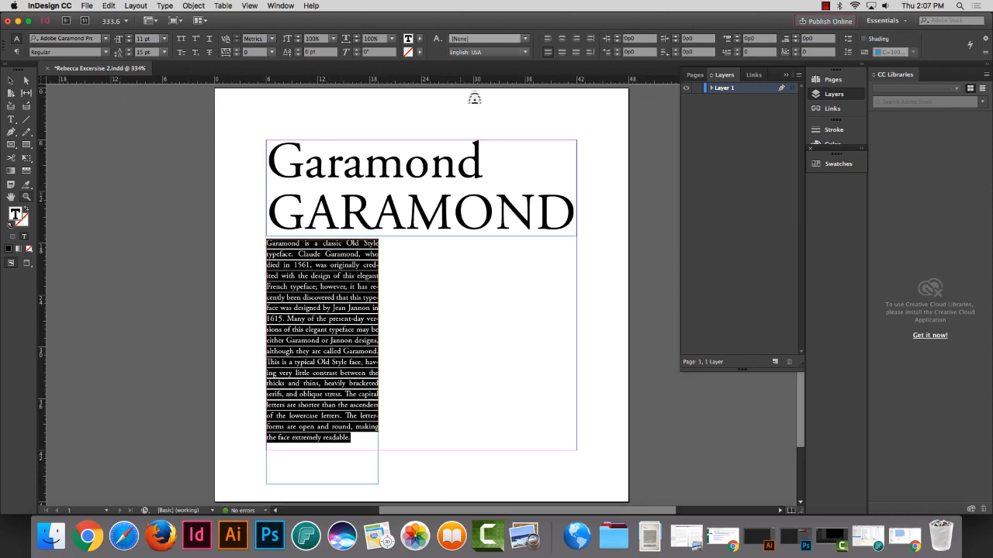
{"action": "left_click", "coordinate": [17, 52]}
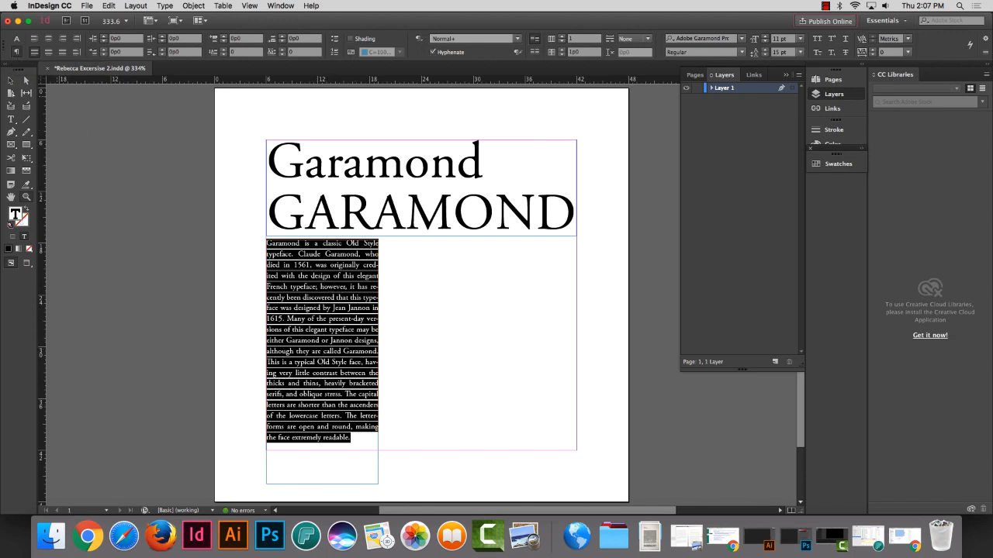
{"action": "left_click", "coordinate": [16, 38]}
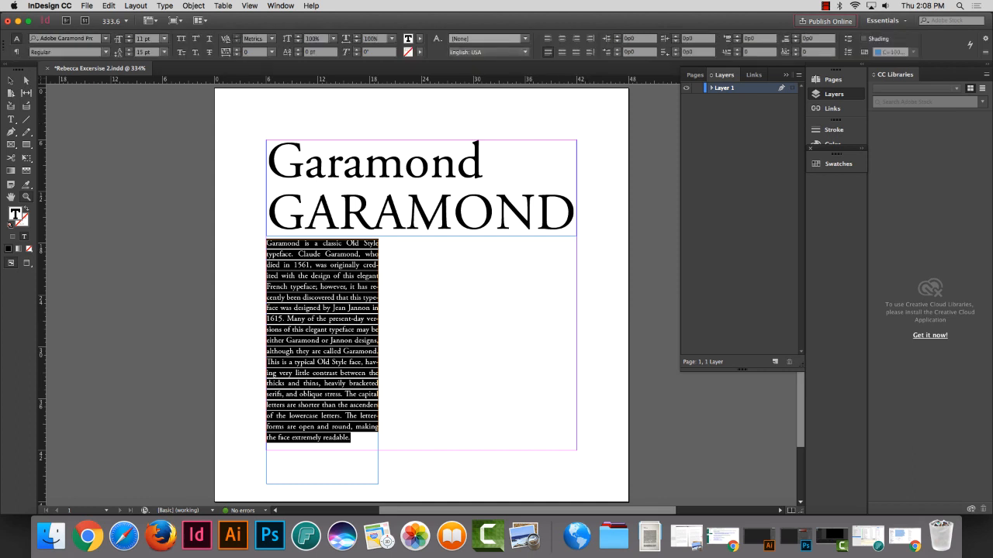
{"action": "left_click", "coordinate": [16, 51]}
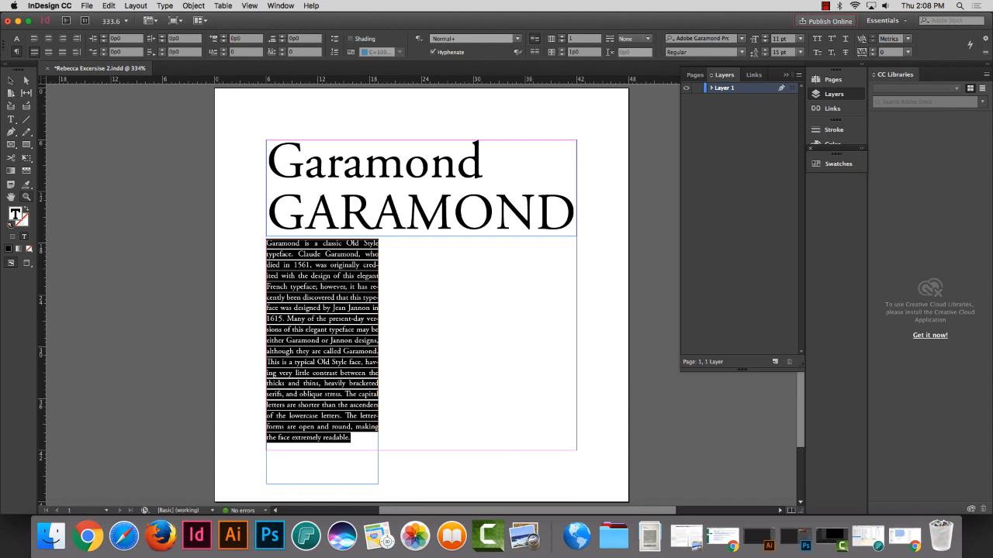
{"action": "left_click", "coordinate": [433, 52]}
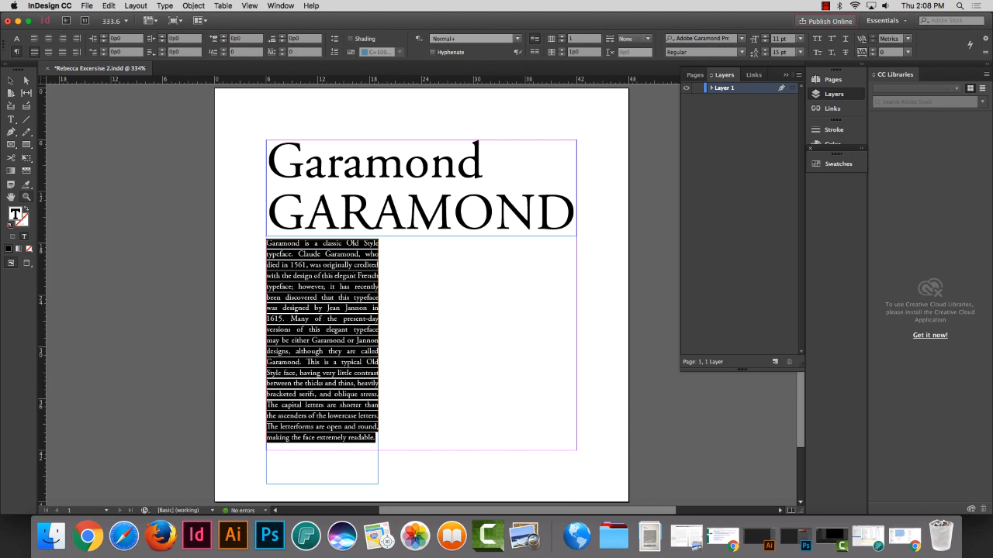
{"action": "left_click", "coordinate": [11, 81]}
{"action": "left_click", "coordinate": [132, 155]}
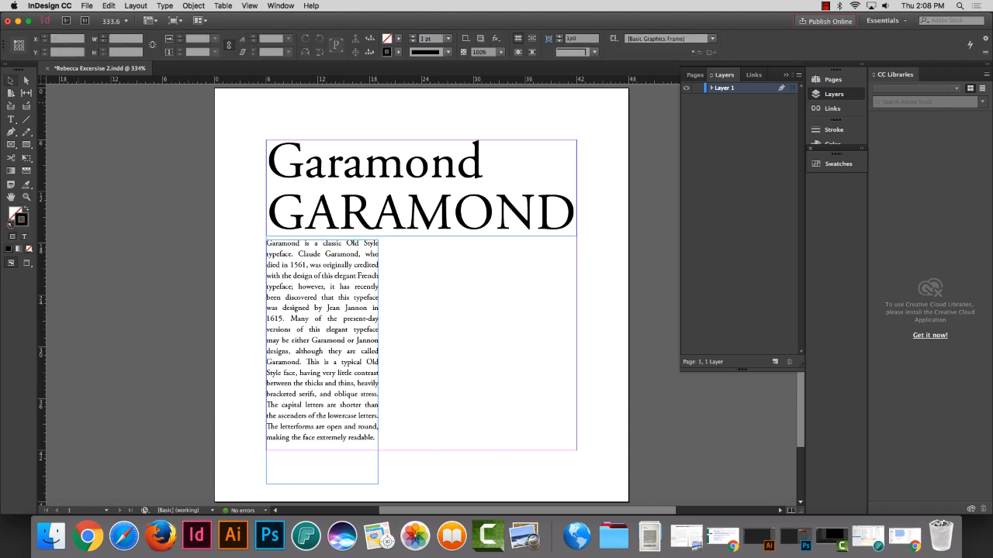
Save the document and pull the body frame's bottom up to 24p4.8 tall, fitting the last line.
{"action": "key", "text": "super+s"}
{"action": "left_click", "coordinate": [305, 305]}
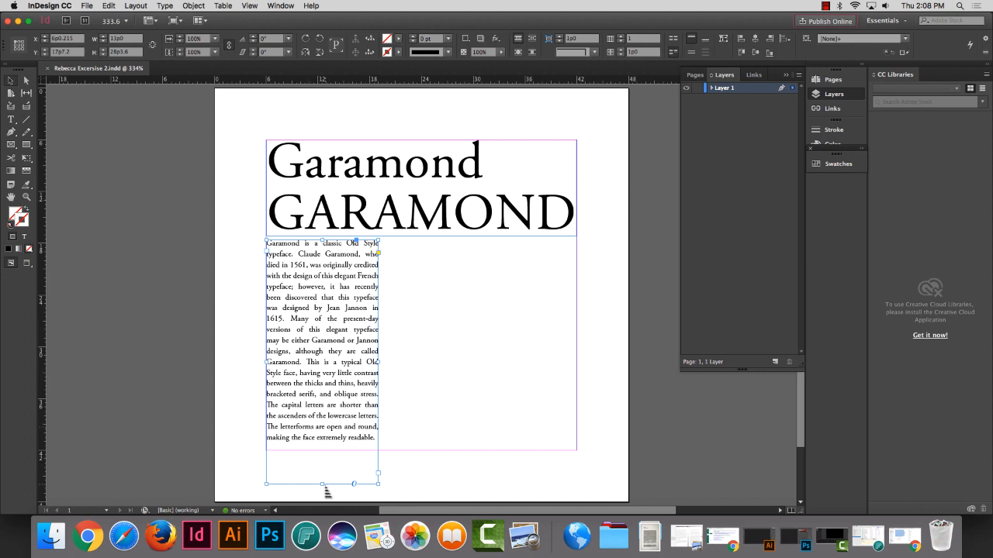
{"action": "left_click_drag", "start_coordinate": [322, 484], "coordinate": [325, 453]}
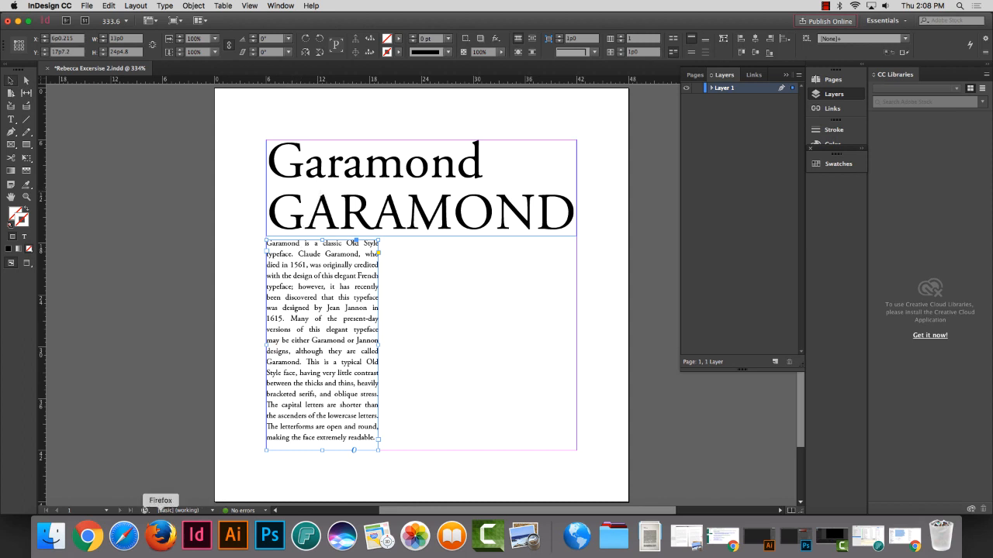
{"action": "left_click", "coordinate": [87, 535]}
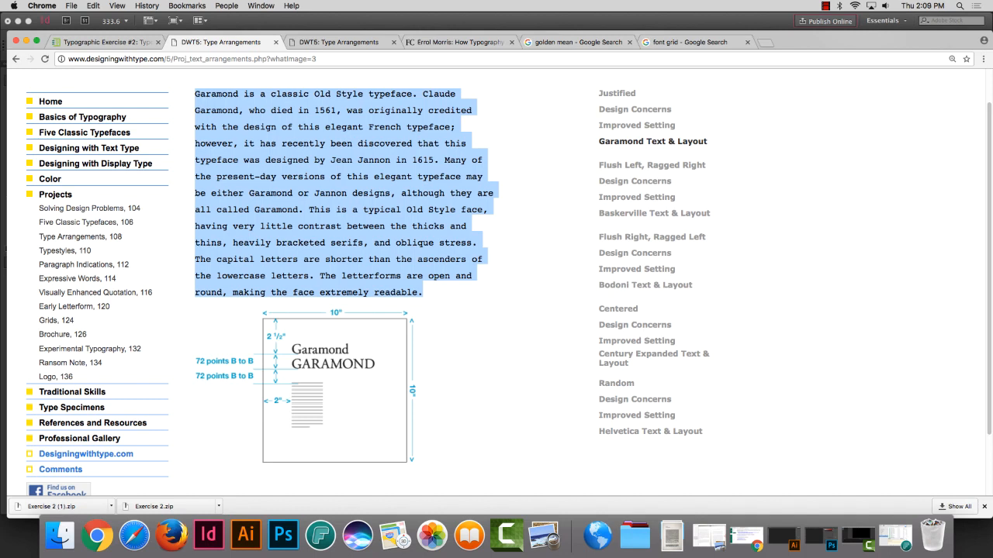
{"action": "key", "text": "super+m"}
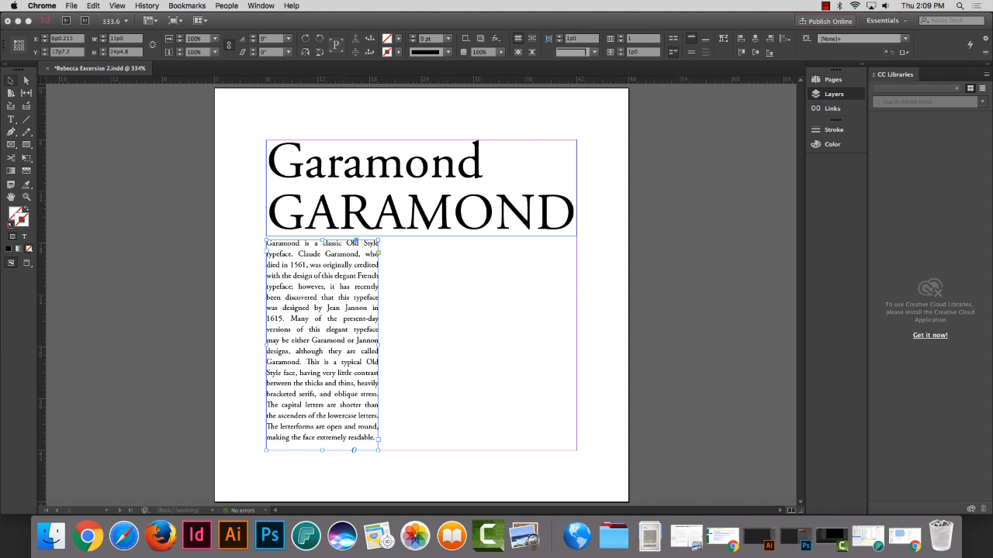
{"action": "left_click", "coordinate": [88, 535]}
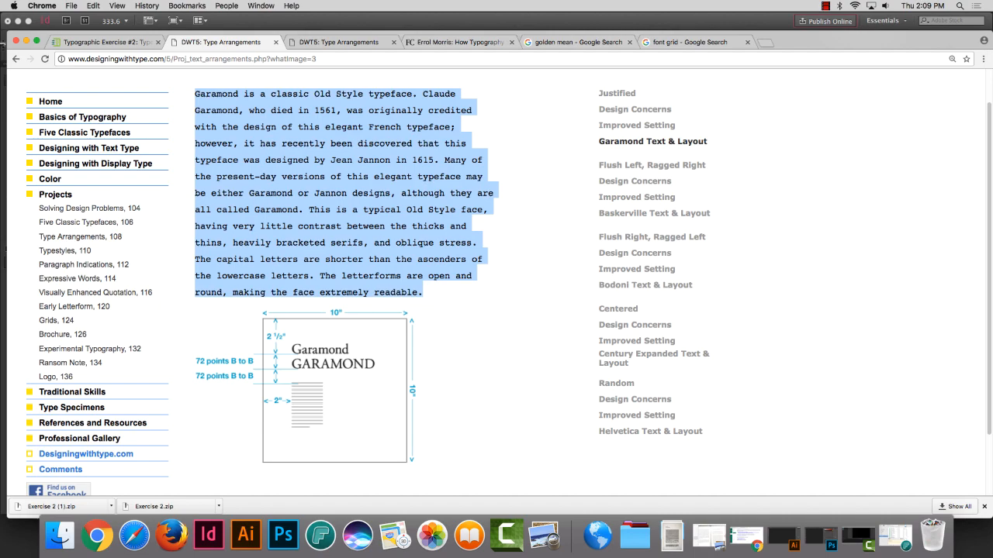
{"action": "left_click", "coordinate": [26, 41]}
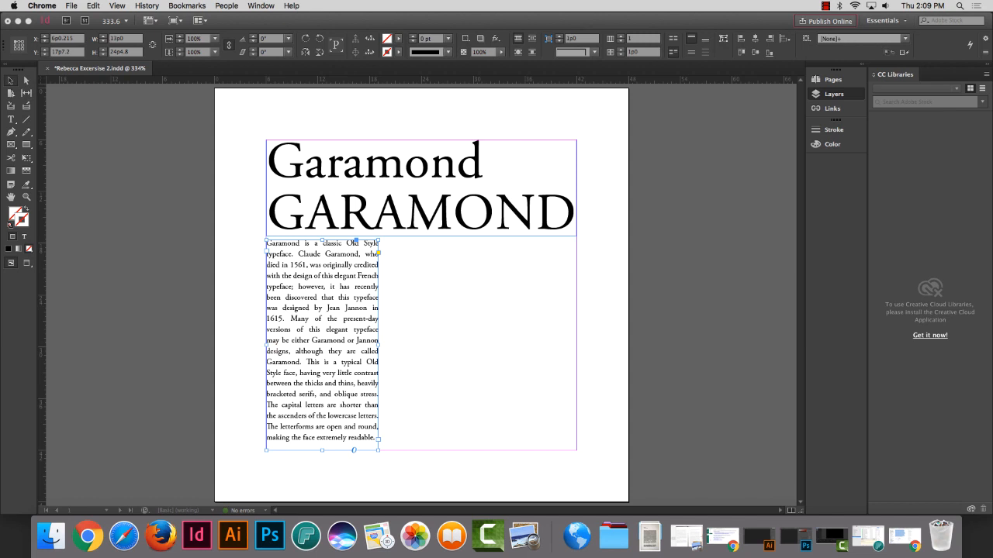
{"action": "left_click", "coordinate": [318, 278]}
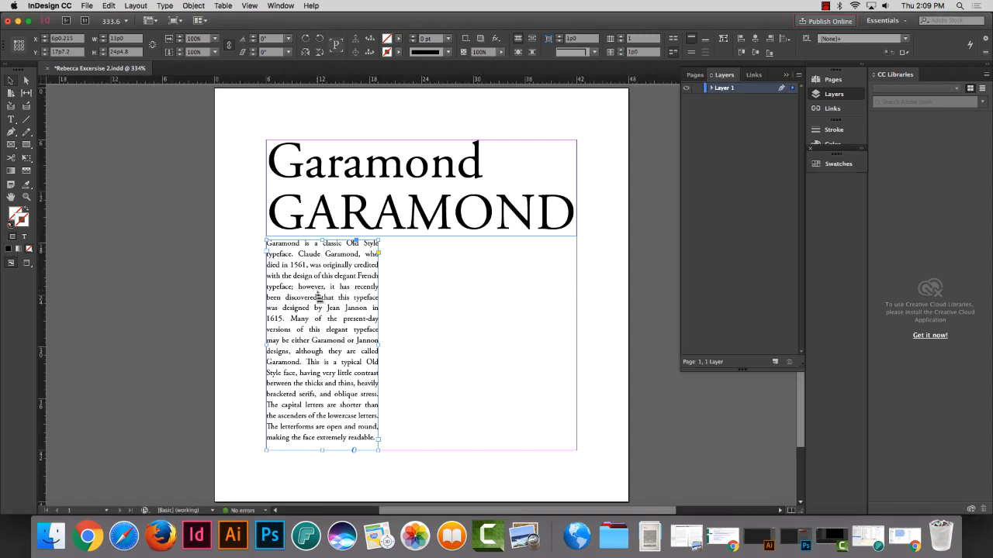
Drag the body text frame down below the heading and zoom in on the gap above it.
{"action": "left_click_drag", "start_coordinate": [318, 287], "coordinate": [318, 317]}
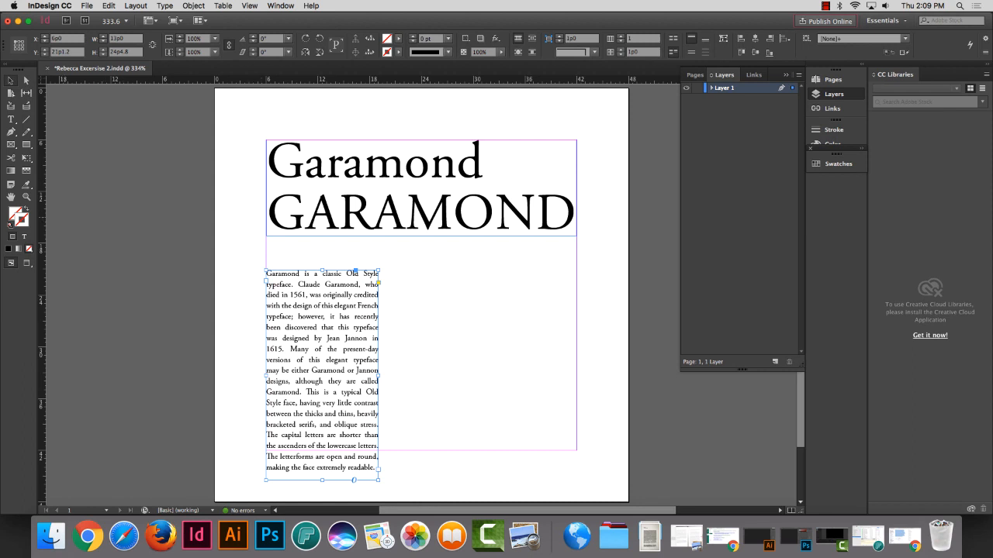
{"action": "left_click_drag", "start_coordinate": [349, 78], "coordinate": [351, 229]}
{"action": "scroll", "coordinate": [243, 239], "scroll_direction": "right", "scroll_amount": 2}
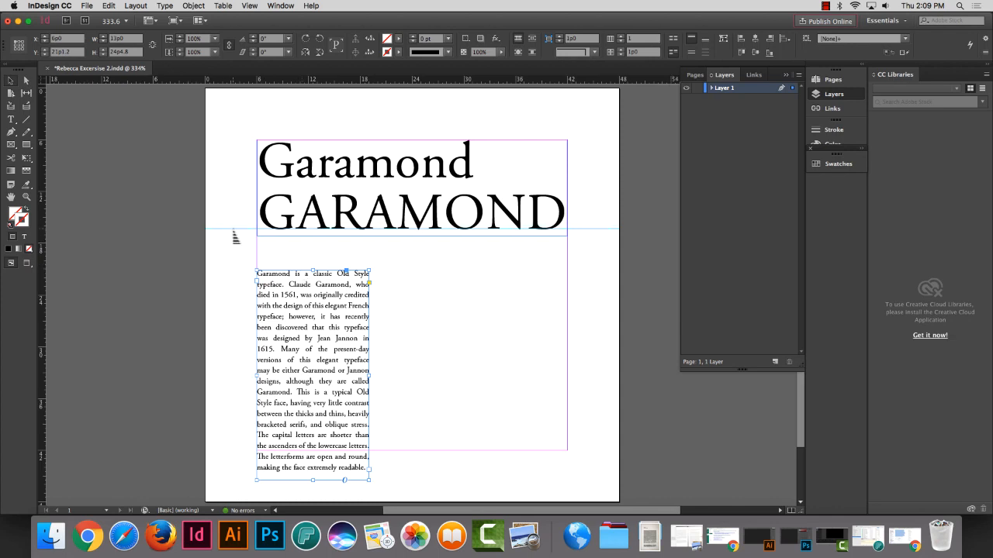
{"action": "key", "text": "super+z"}
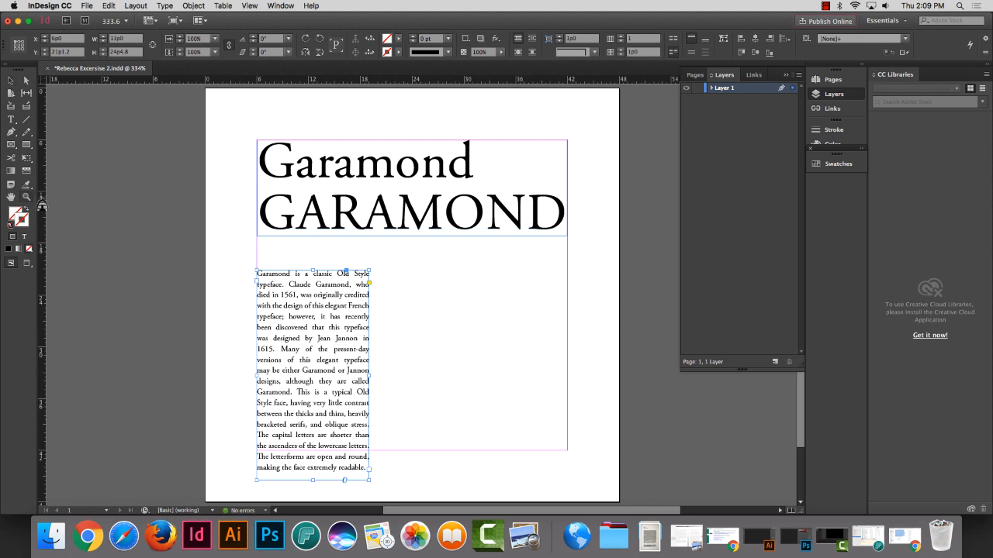
{"action": "left_click_drag", "start_coordinate": [240, 219], "coordinate": [447, 346]}
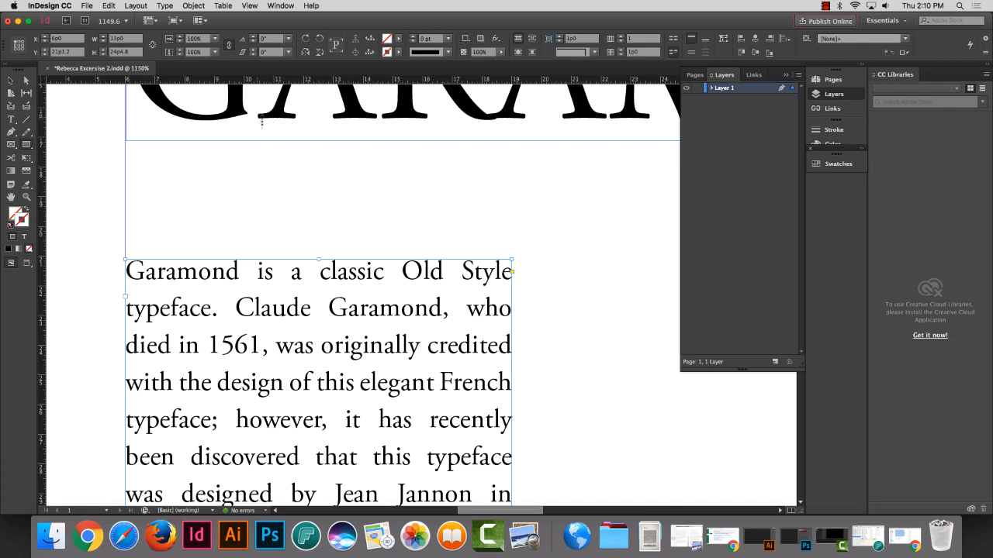
Draw a 72 pt (6p0) measuring square at the heading baseline.
{"action": "left_click_drag", "start_coordinate": [261, 118], "coordinate": [262, 118]}
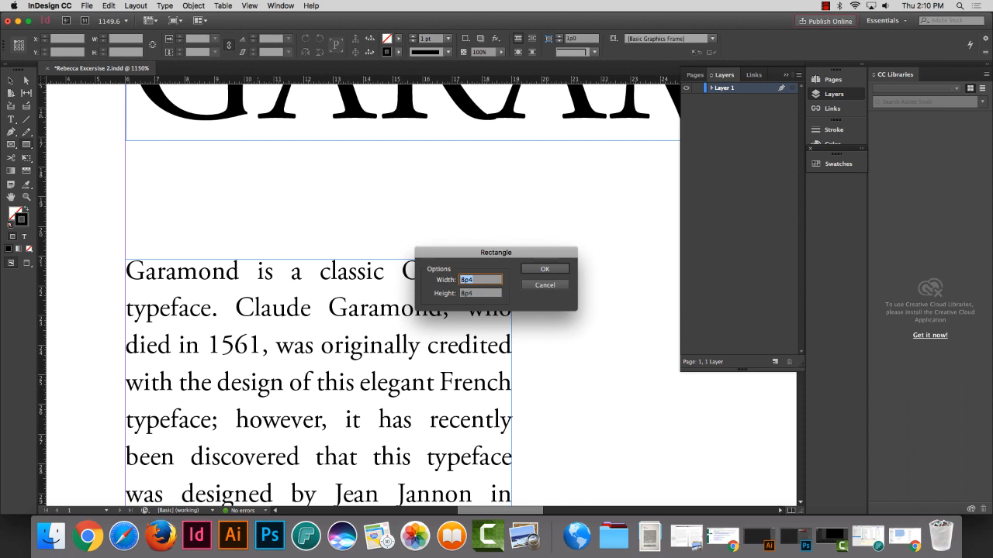
{"action": "type", "text": "72pt"}
{"action": "key", "text": "Tab"}
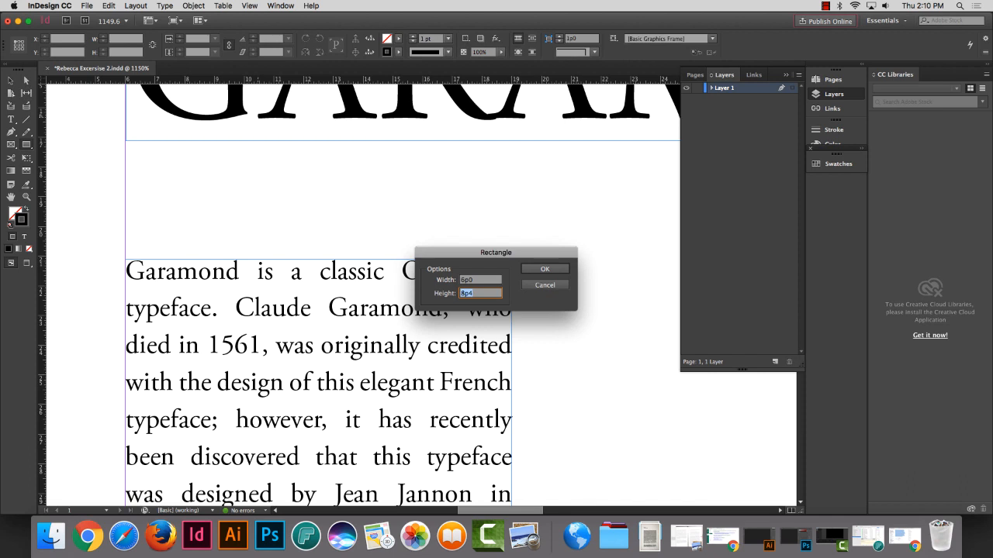
{"action": "type", "text": "72pt"}
{"action": "key", "text": "Tab"}
{"action": "key", "text": "Return"}
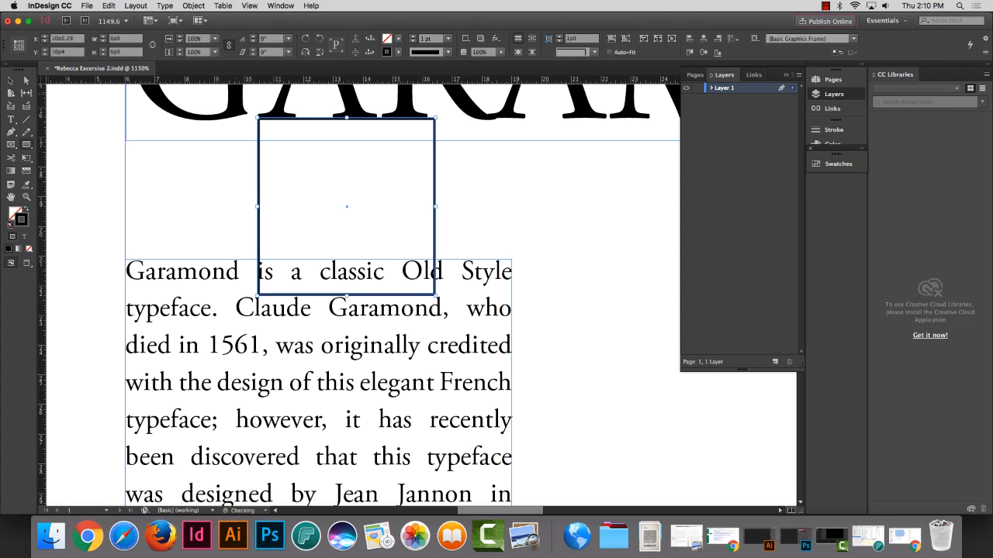
Move the body text frame so its top aligns with the square's bottom.
{"action": "left_click", "coordinate": [11, 80]}
{"action": "left_click", "coordinate": [182, 274]}
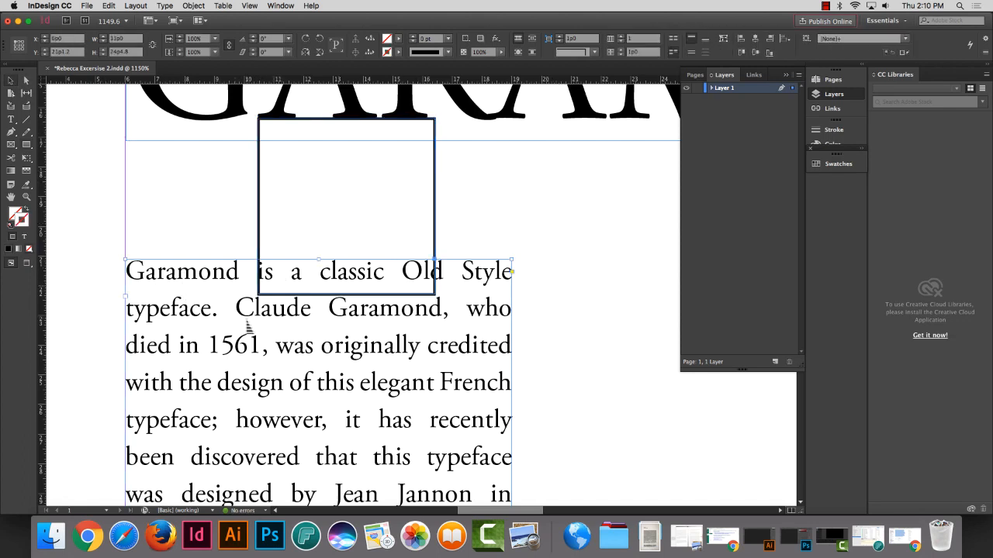
{"action": "left_click_drag", "start_coordinate": [247, 320], "coordinate": [247, 342]}
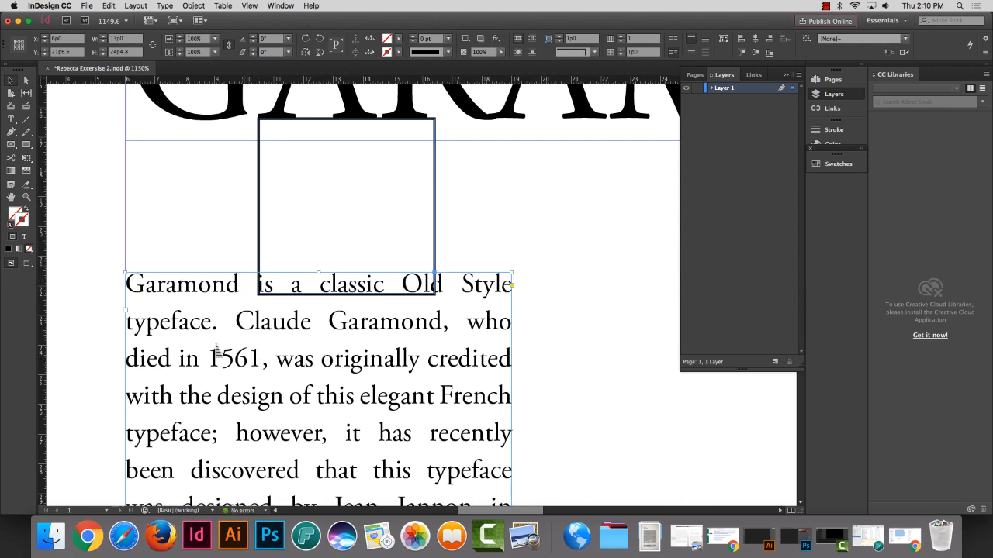
{"action": "left_click_drag", "start_coordinate": [323, 275], "coordinate": [324, 275]}
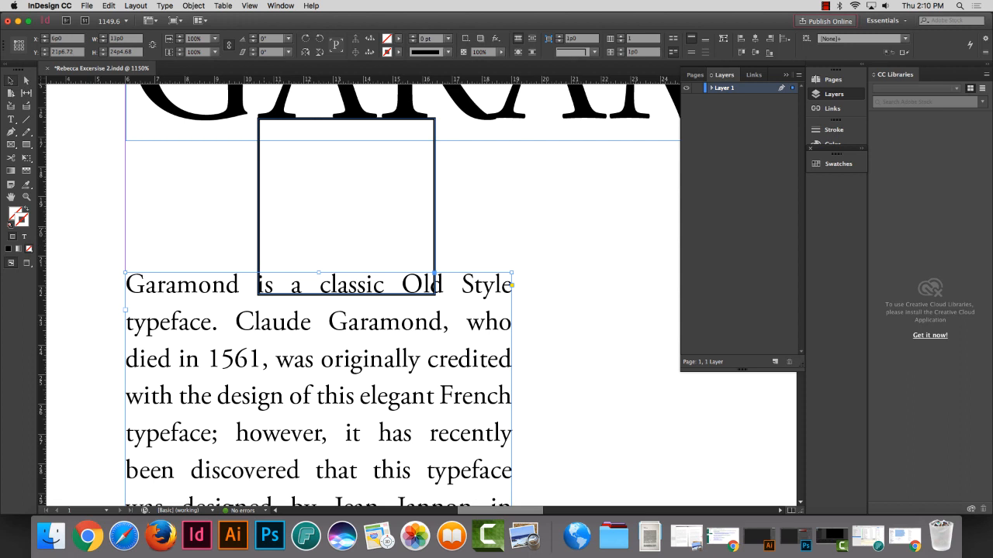
Delete the small empty frame above the body text and save the document.
{"action": "key", "text": "super+0"}
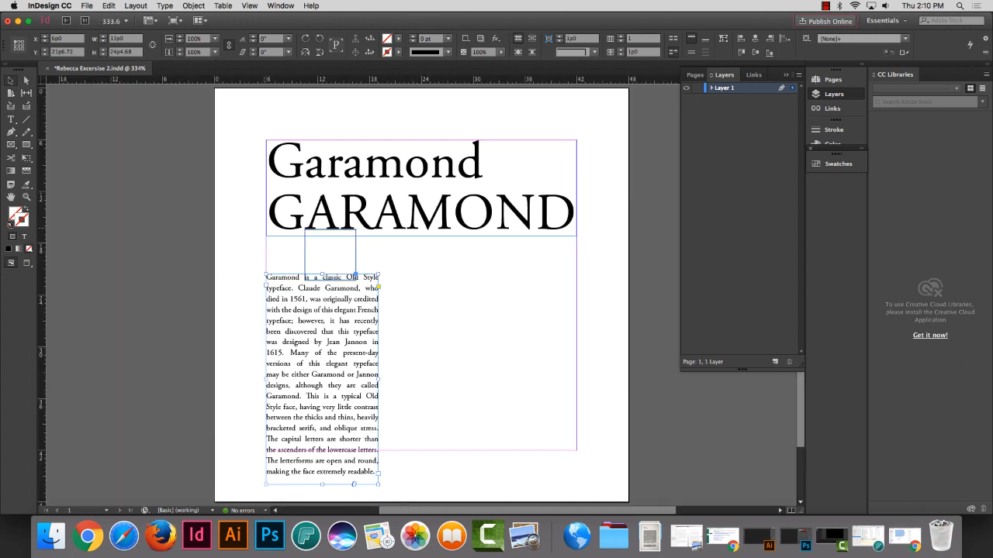
{"action": "scroll", "coordinate": [321, 258], "scroll_direction": "left", "scroll_amount": 1}
{"action": "left_click", "coordinate": [320, 255]}
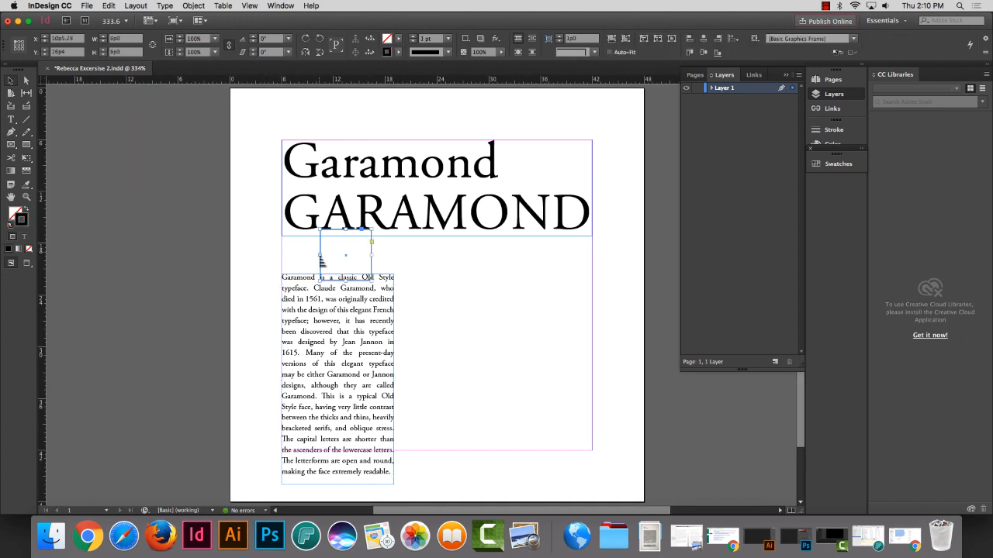
{"action": "key", "text": "Delete"}
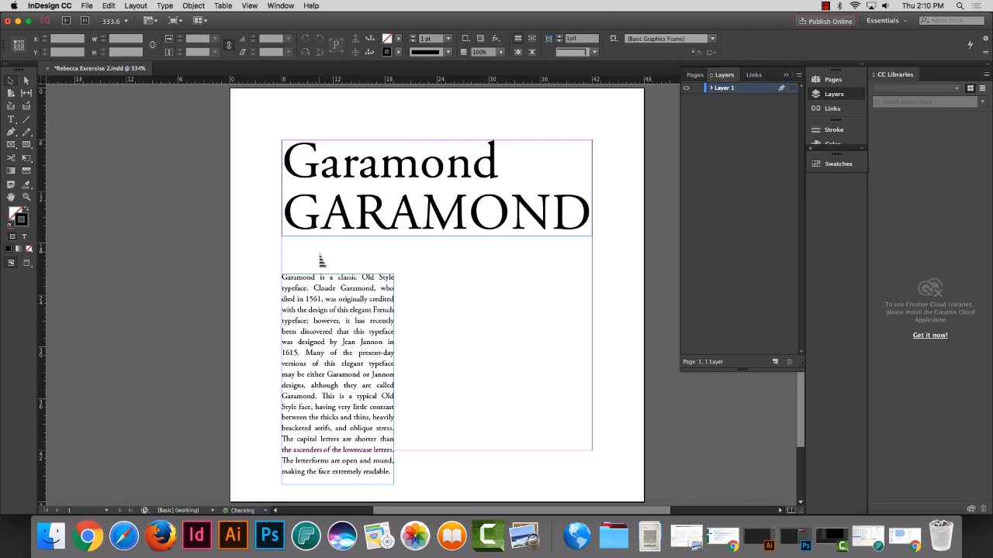
{"action": "key", "text": "super+s"}
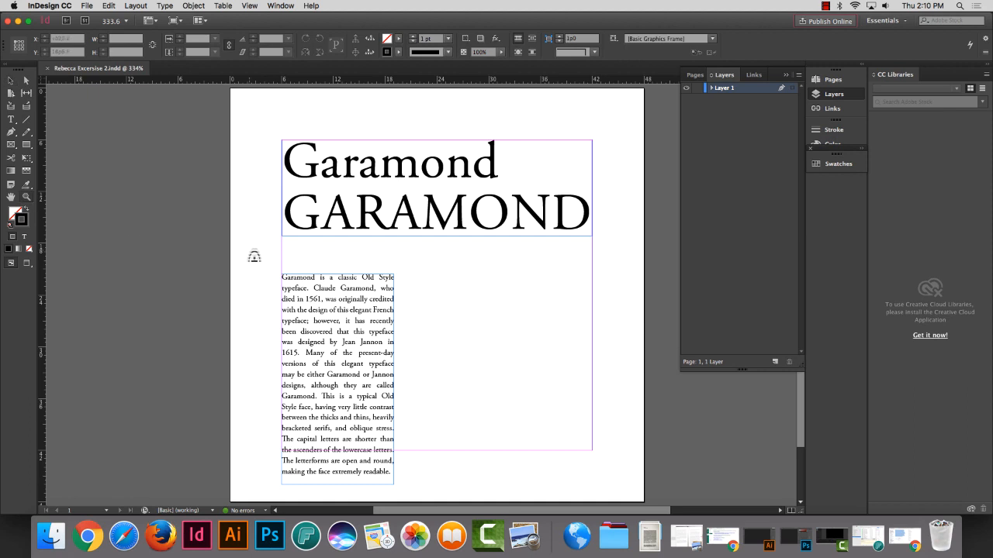
{"action": "left_click_drag", "start_coordinate": [263, 256], "coordinate": [433, 369]}
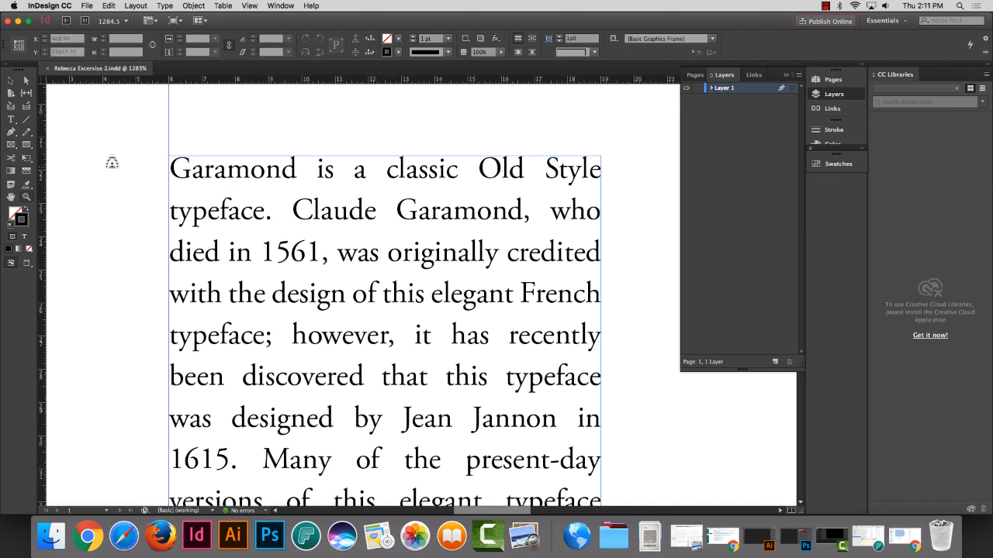
Set the year 1561 in Proportional Oldstyle figures via the OpenType options.
{"action": "key", "text": "t"}
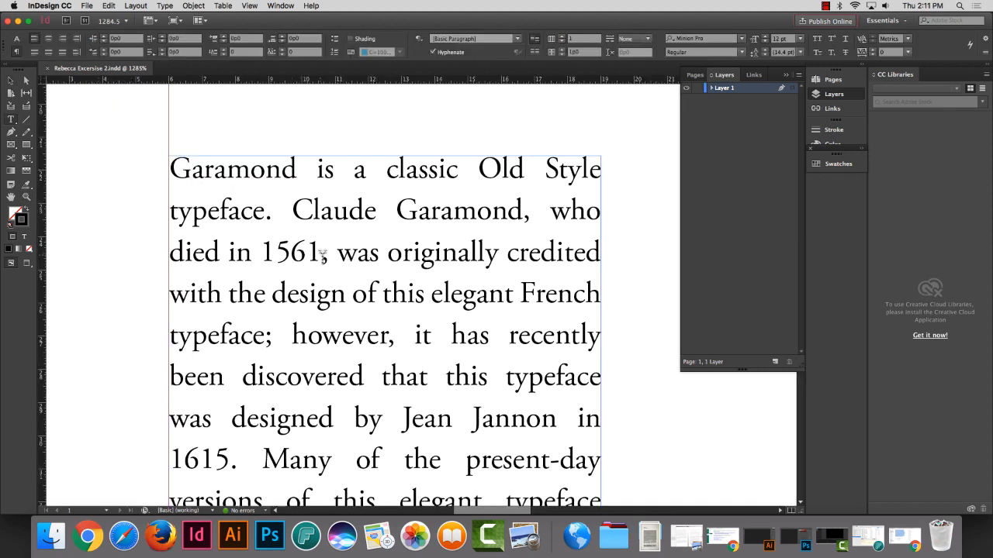
{"action": "left_click_drag", "start_coordinate": [322, 254], "coordinate": [261, 256]}
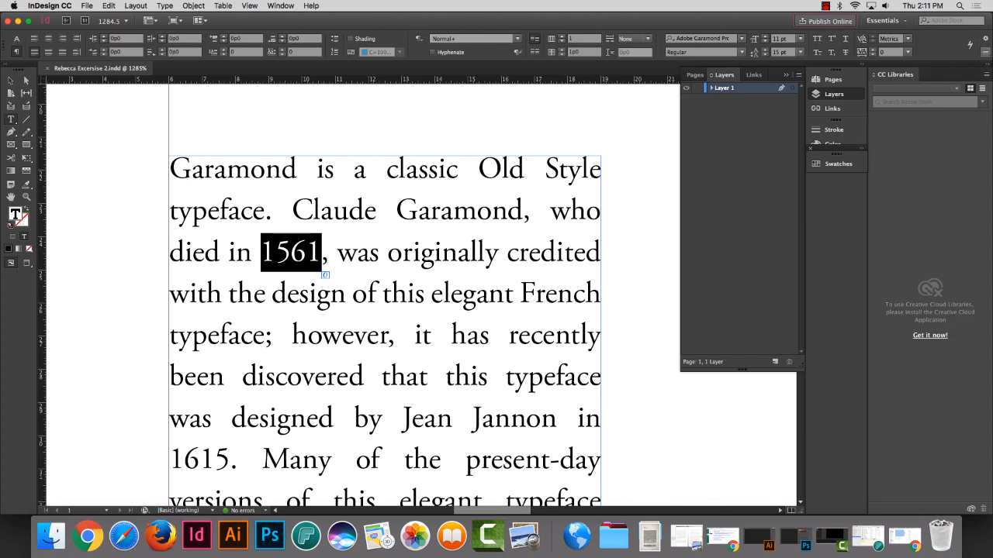
{"action": "left_click", "coordinate": [986, 52]}
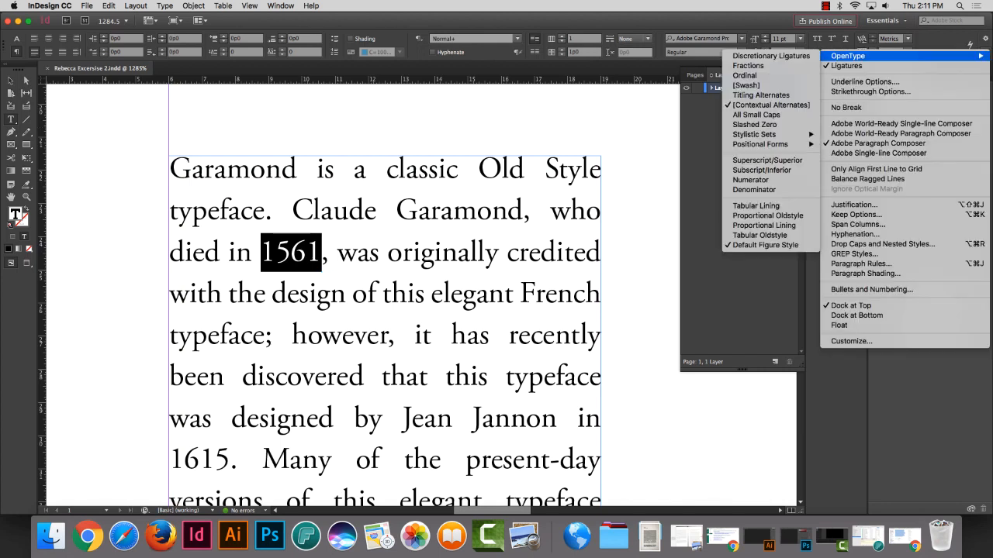
{"action": "mouse_move", "coordinate": [847, 56]}
{"action": "left_click", "coordinate": [986, 54]}
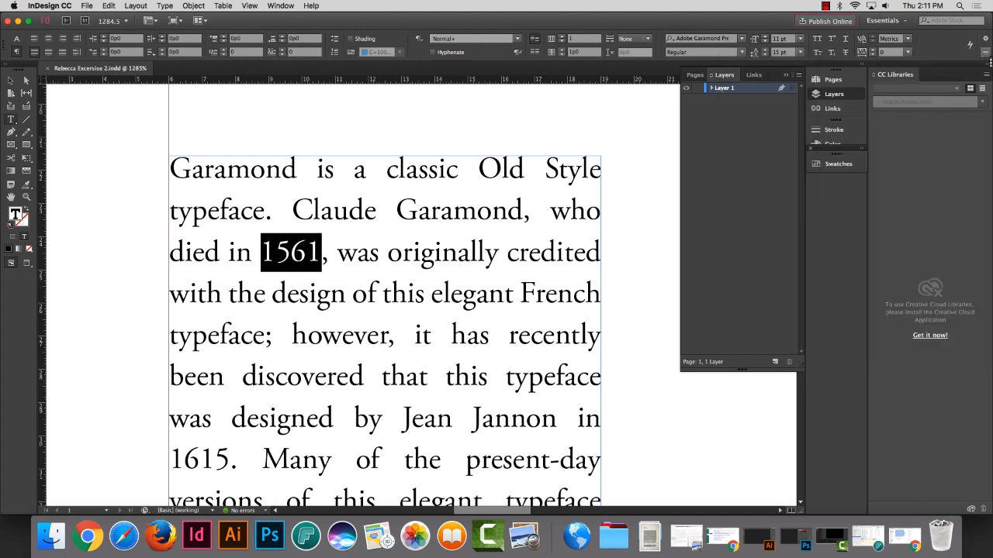
{"action": "left_click", "coordinate": [985, 52]}
{"action": "mouse_move", "coordinate": [847, 56]}
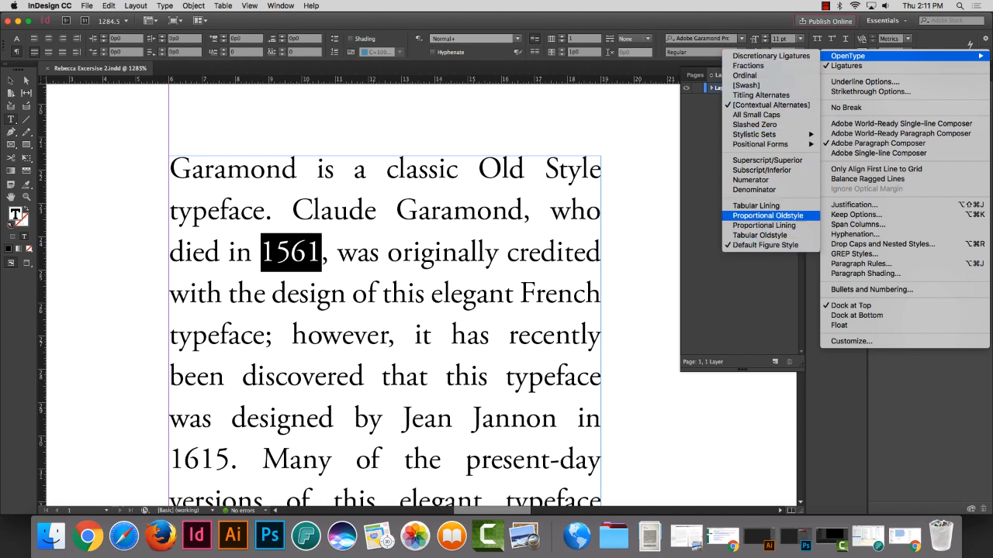
{"action": "left_click", "coordinate": [768, 214]}
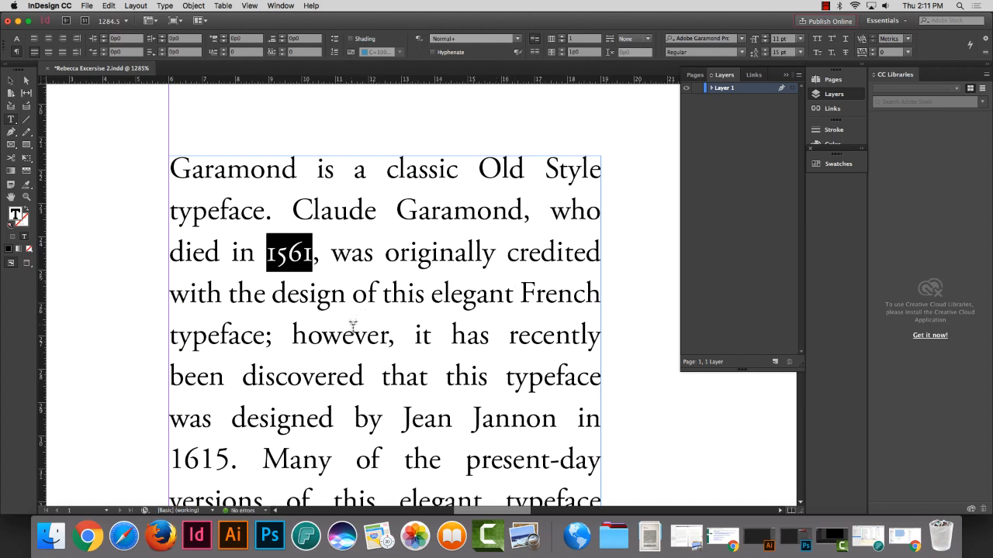
Apply Proportional Oldstyle figures to the year 1615 as well.
{"action": "double_click", "coordinate": [205, 460]}
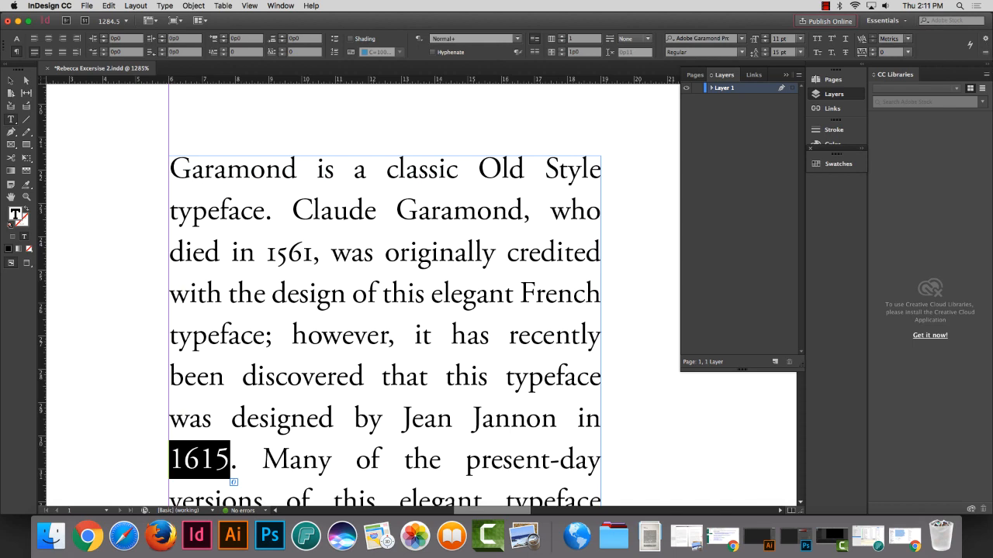
{"action": "left_click", "coordinate": [983, 51]}
{"action": "mouse_move", "coordinate": [853, 56]}
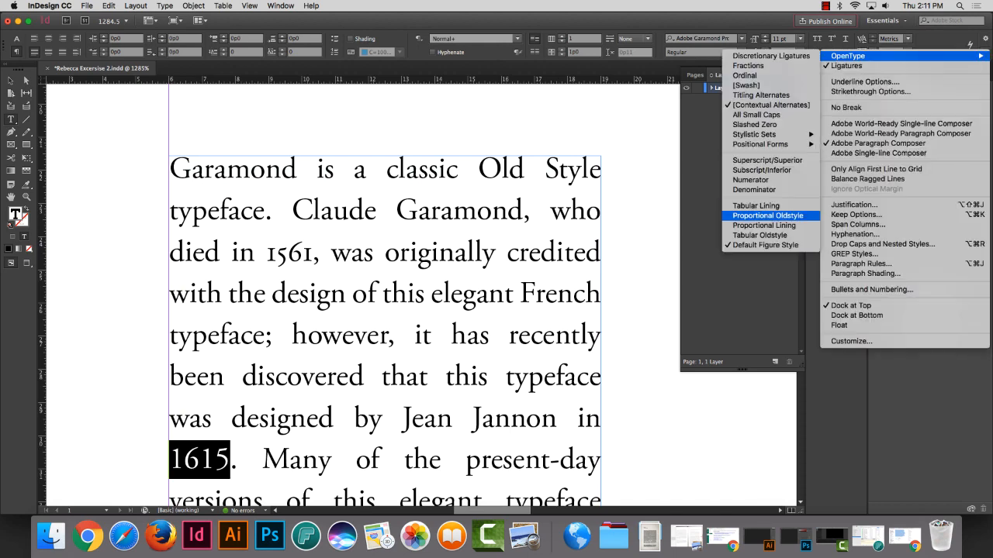
{"action": "left_click", "coordinate": [768, 215]}
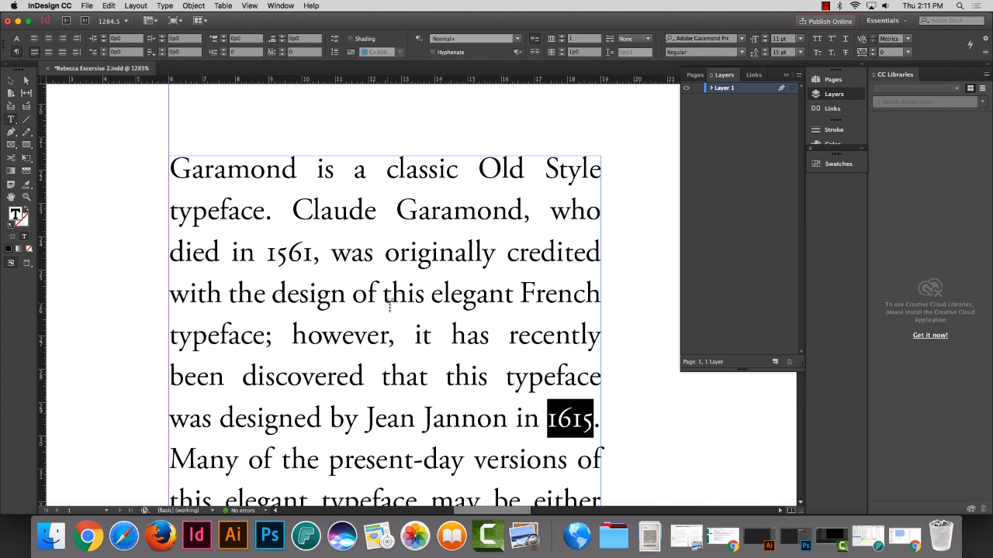
Zoom in on the body text and confirm 1561 uses proportional oldstyle figures.
{"action": "key", "text": "super+0"}
{"action": "left_click", "coordinate": [11, 80]}
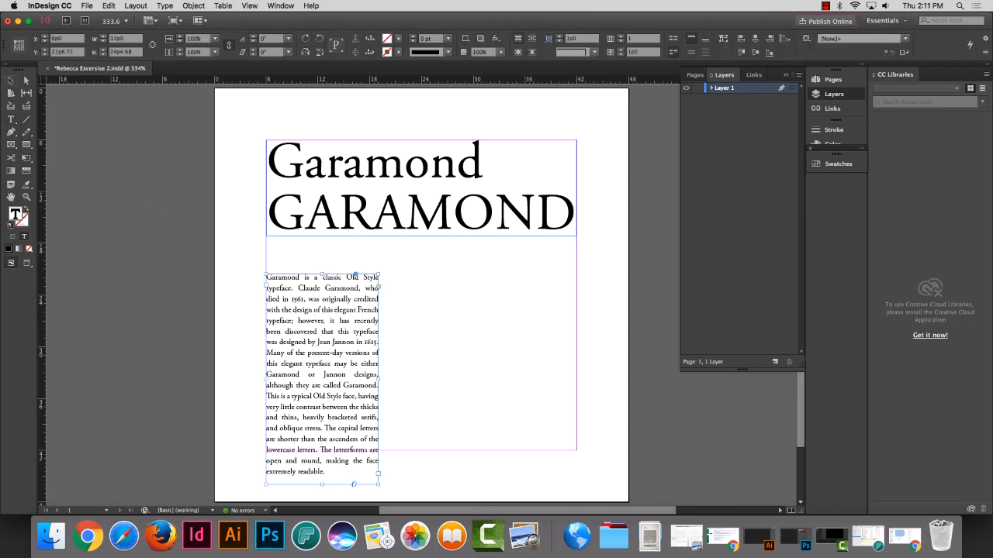
{"action": "key", "text": "super+shift+a"}
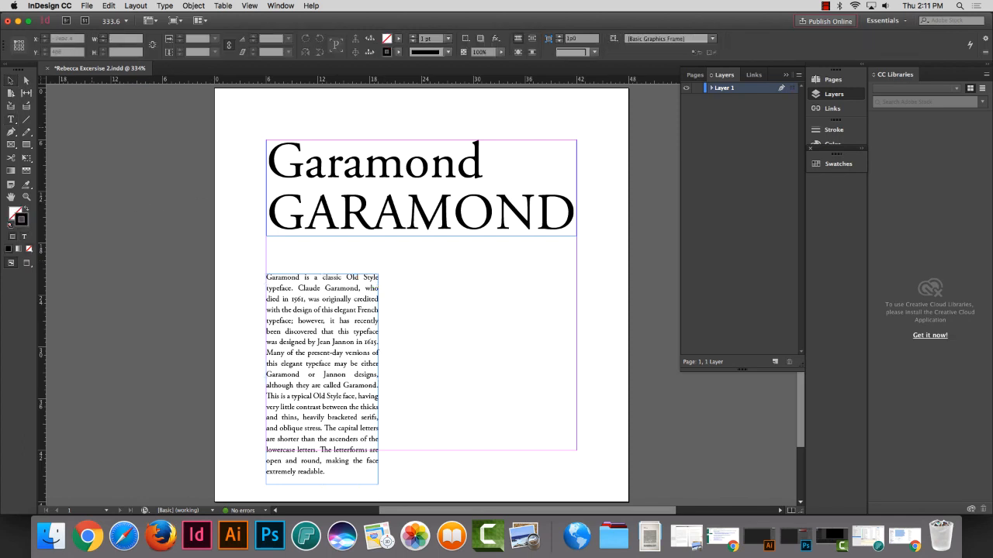
{"action": "left_click", "coordinate": [11, 118]}
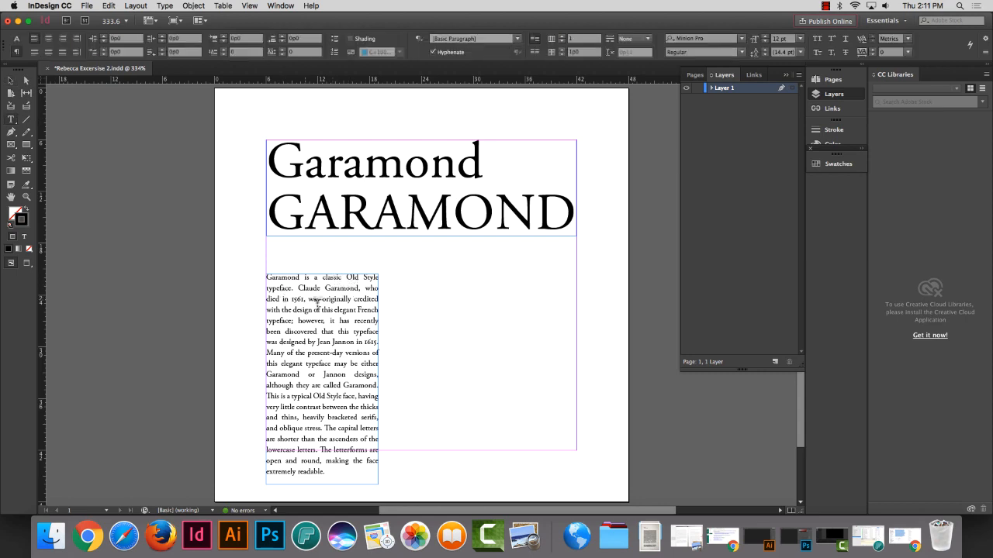
{"action": "key", "text": "z"}
{"action": "left_click_drag", "start_coordinate": [257, 266], "coordinate": [475, 377]}
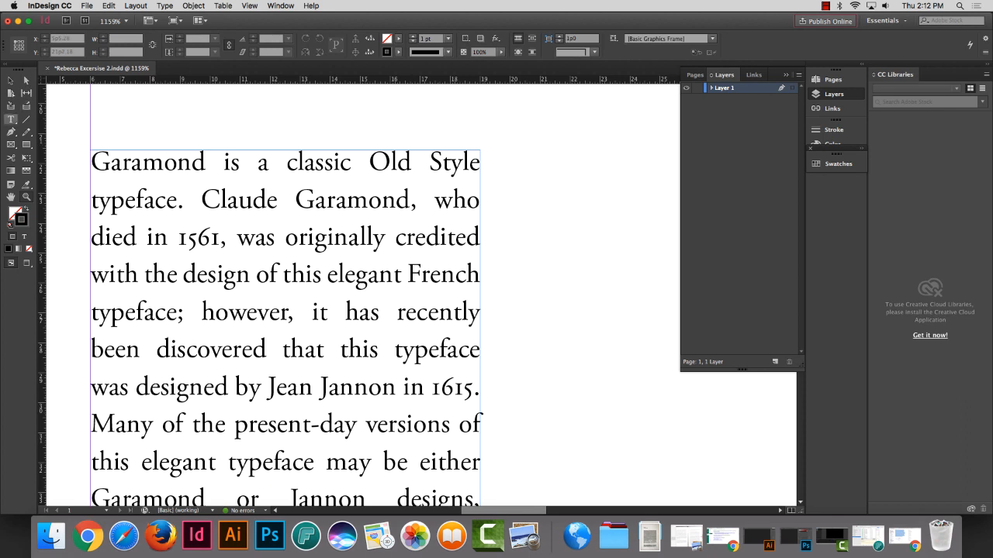
{"action": "left_click", "coordinate": [10, 119]}
{"action": "left_click", "coordinate": [209, 236]}
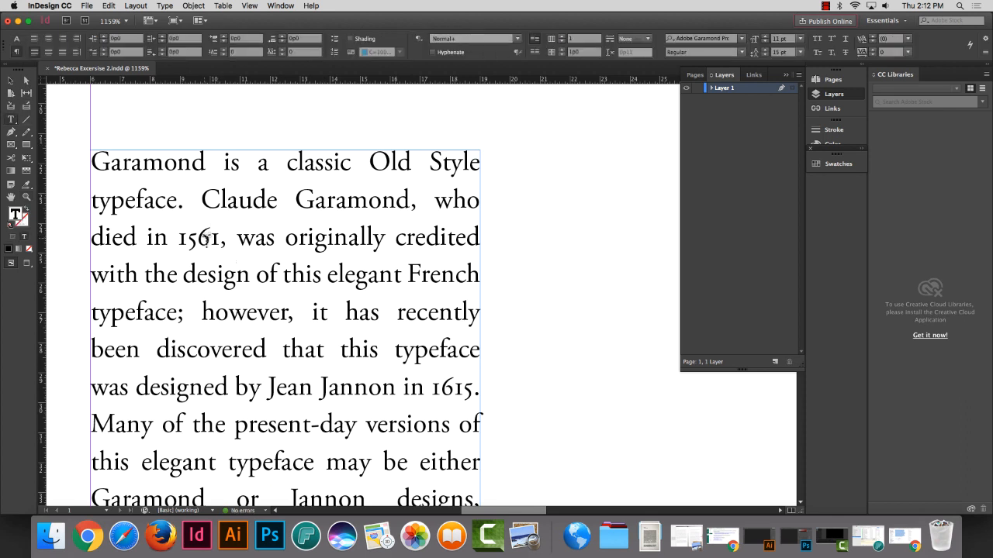
{"action": "double_click", "coordinate": [206, 236]}
{"action": "left_click", "coordinate": [986, 49]}
{"action": "mouse_move", "coordinate": [979, 55]}
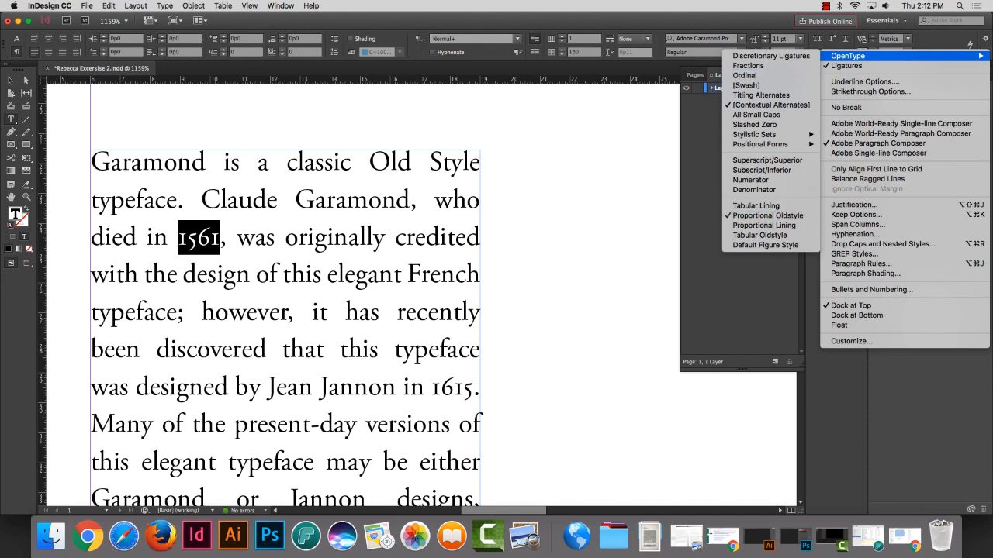
{"action": "key", "text": "Escape"}
Verify the body text is still set in Adobe Garamond Pro, then view the whole page.
{"action": "left_click", "coordinate": [16, 38]}
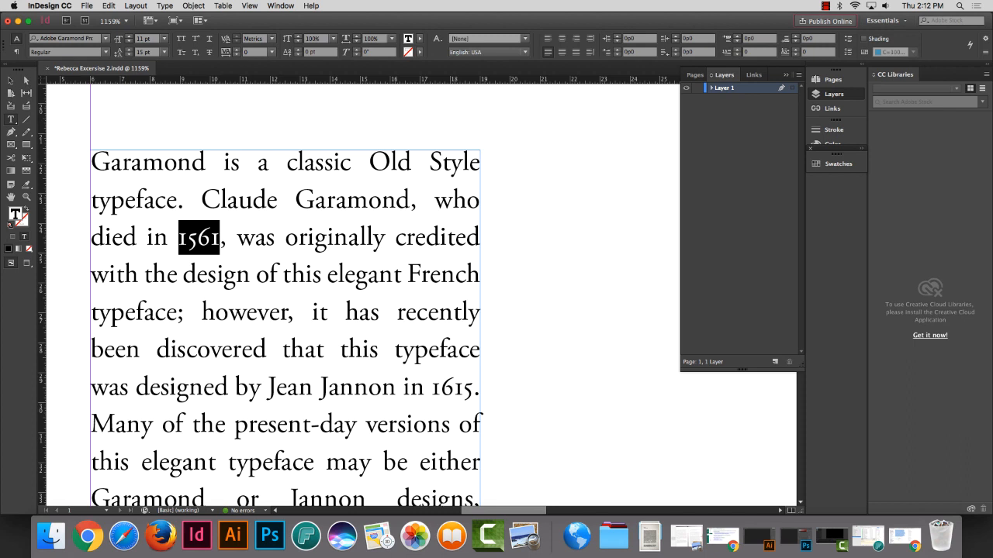
{"action": "left_click", "coordinate": [106, 38]}
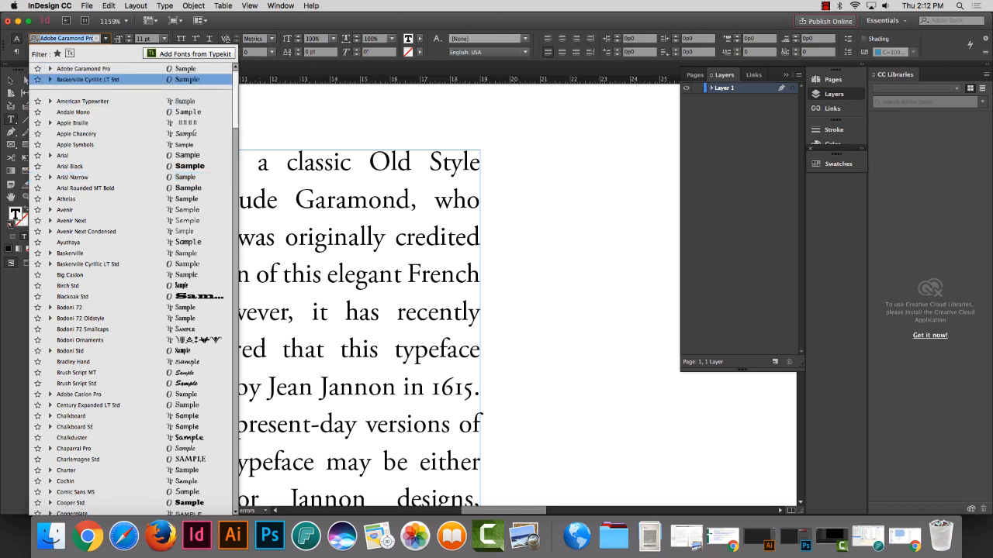
{"action": "left_click", "coordinate": [284, 161]}
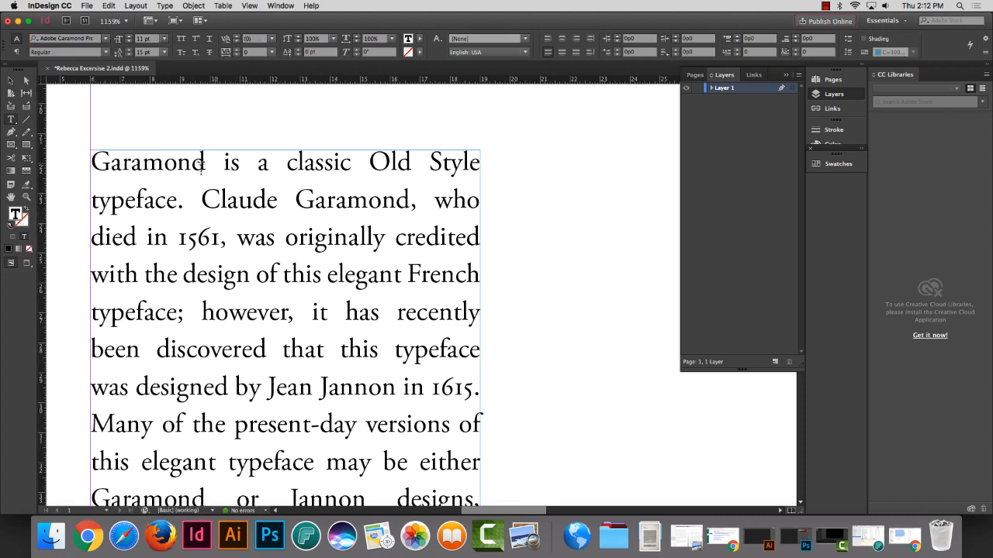
{"action": "left_click_drag", "start_coordinate": [192, 162], "coordinate": [318, 188]}
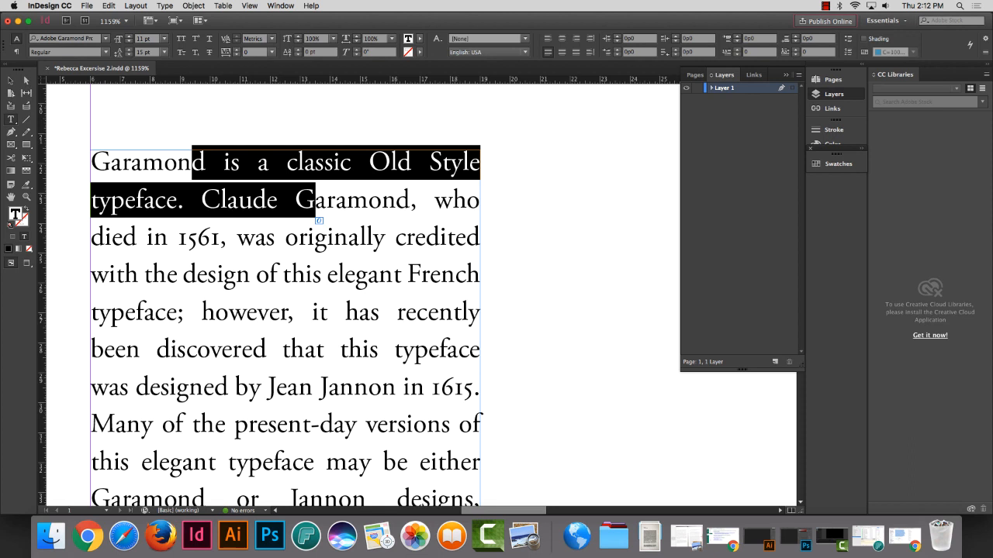
{"action": "left_click", "coordinate": [105, 38]}
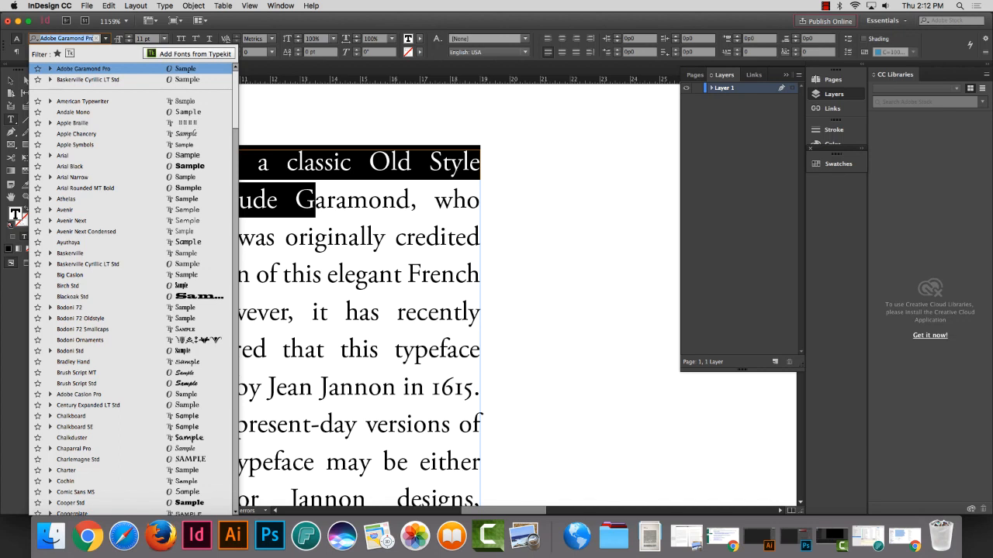
{"action": "left_click", "coordinate": [298, 240]}
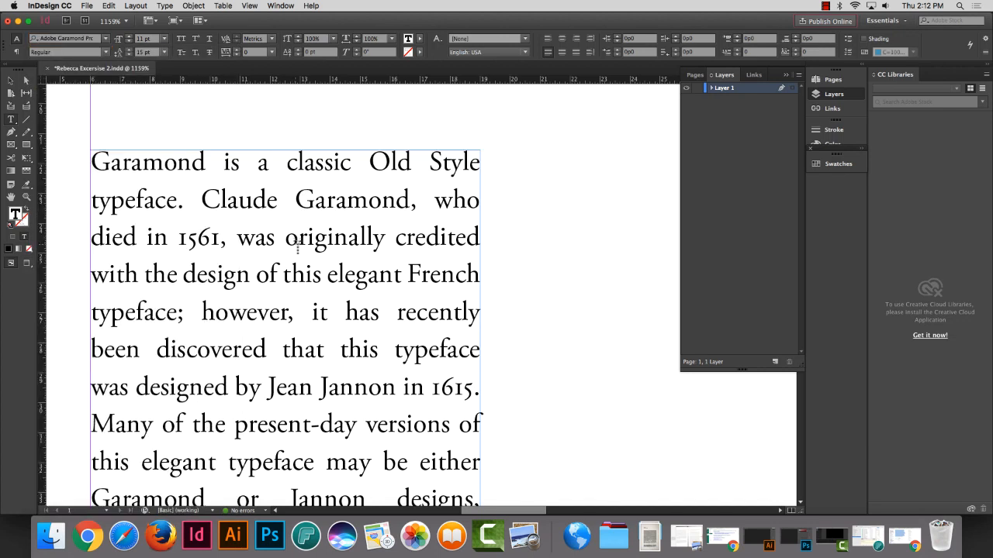
{"action": "double_click", "coordinate": [191, 241]}
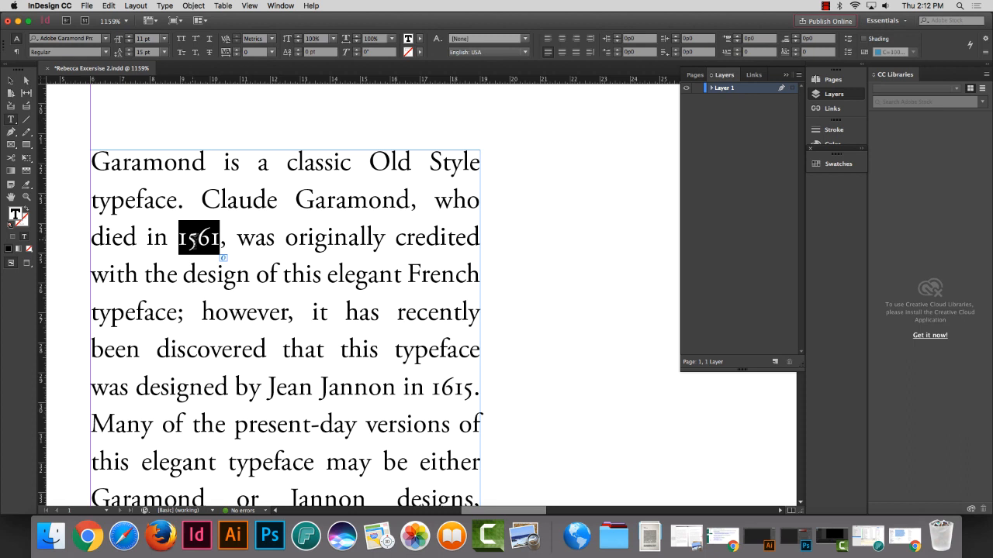
{"action": "key", "text": "super+0"}
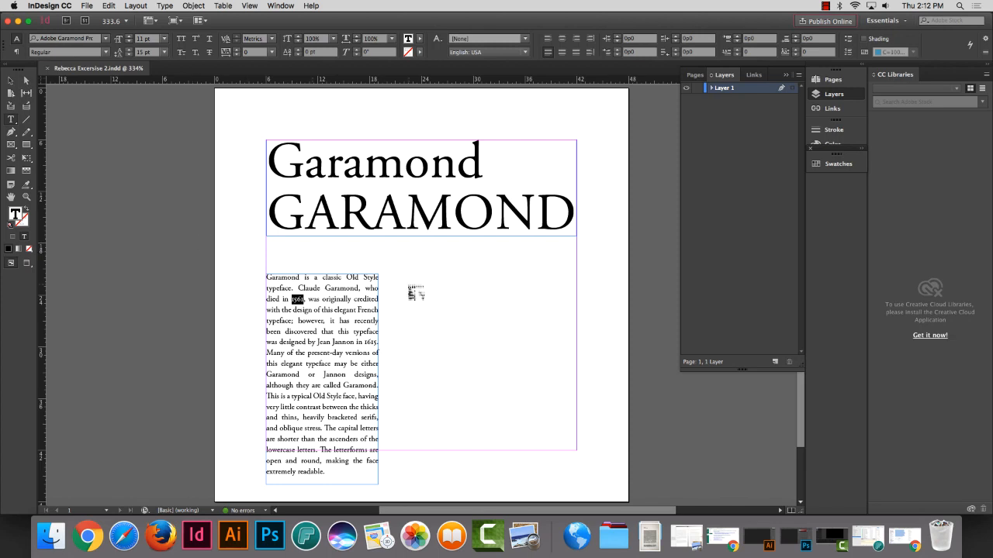
Deselect everything and check the page in Preview mode without guides or frame edges.
{"action": "key", "text": "super+minus"}
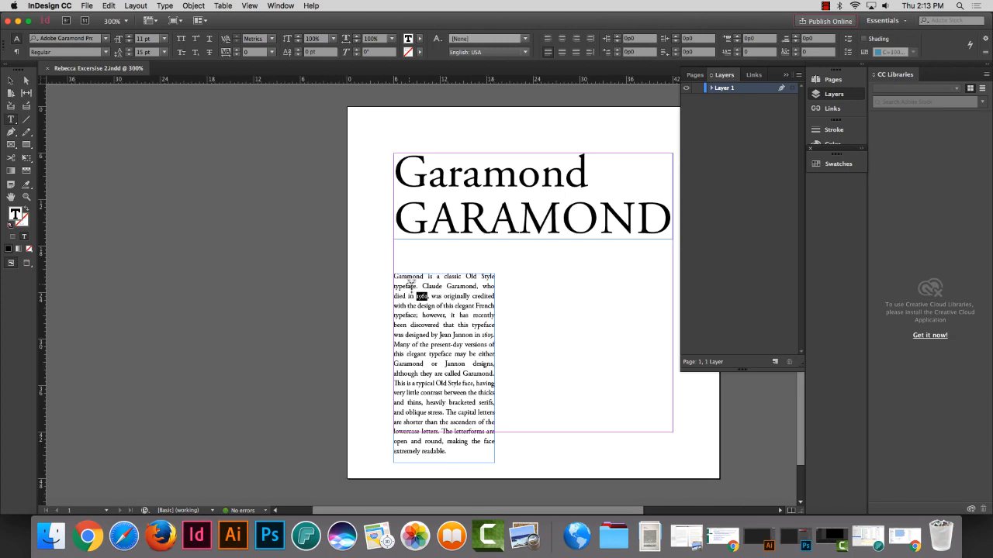
{"action": "scroll", "coordinate": [582, 469], "scroll_direction": "right", "scroll_amount": 5}
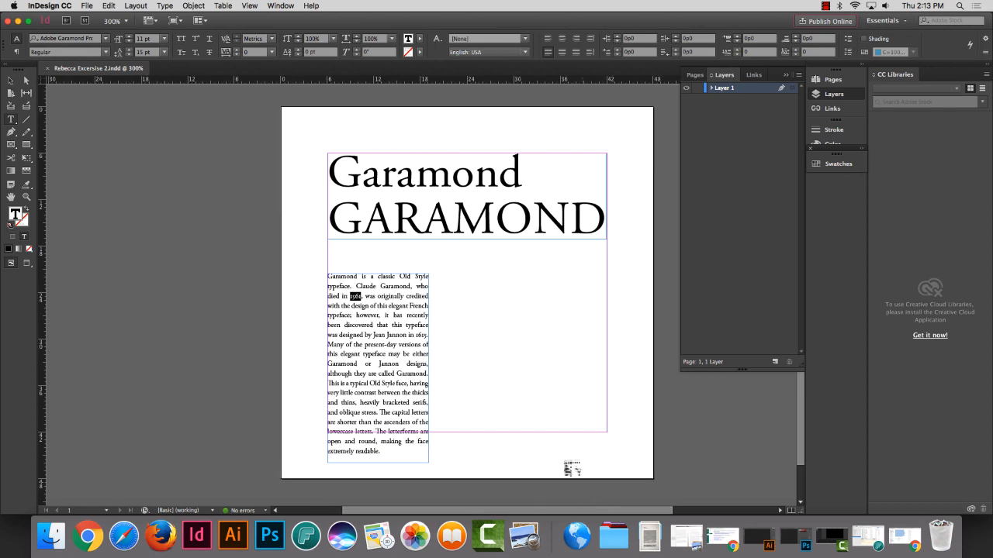
{"action": "left_click", "coordinate": [10, 79]}
{"action": "left_click", "coordinate": [11, 80]}
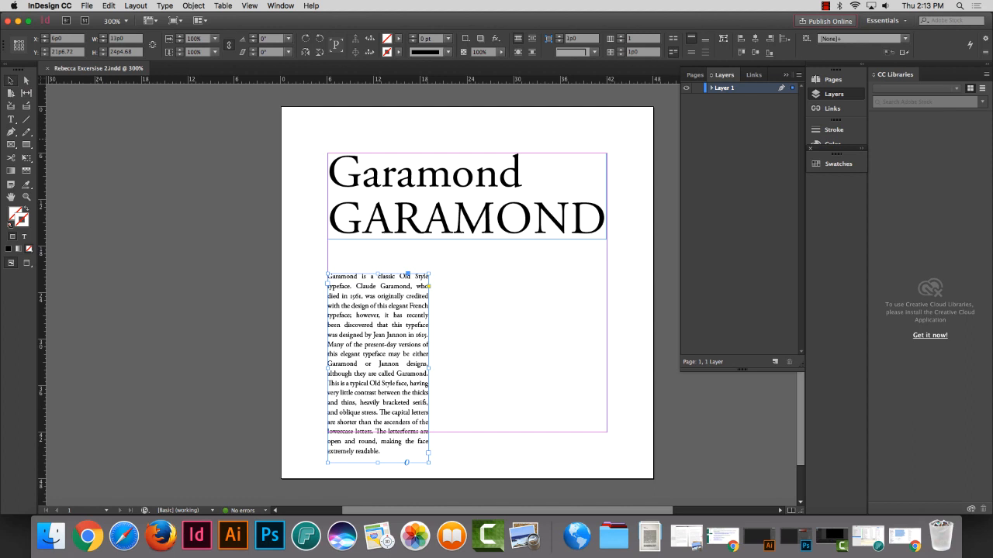
{"action": "left_click", "coordinate": [105, 143]}
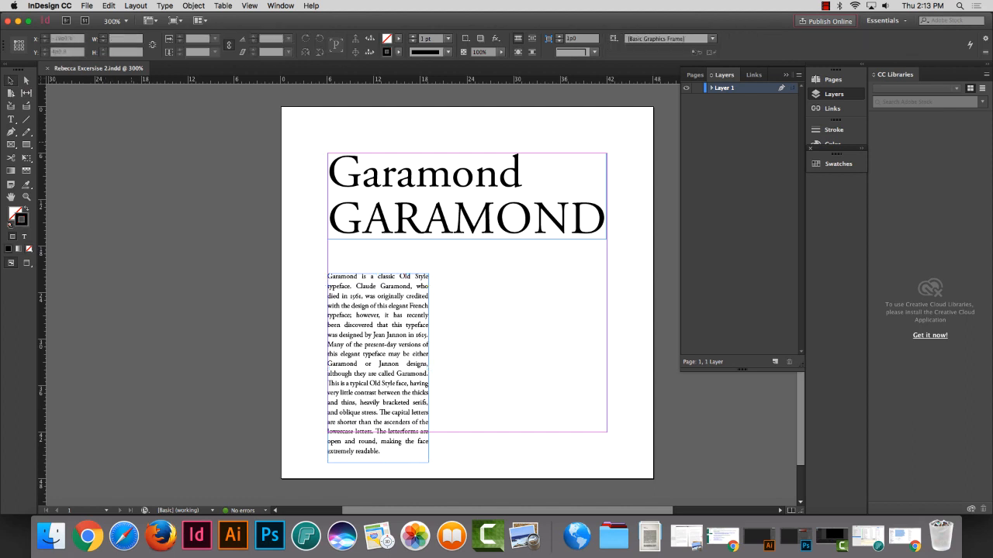
{"action": "key", "text": "w"}
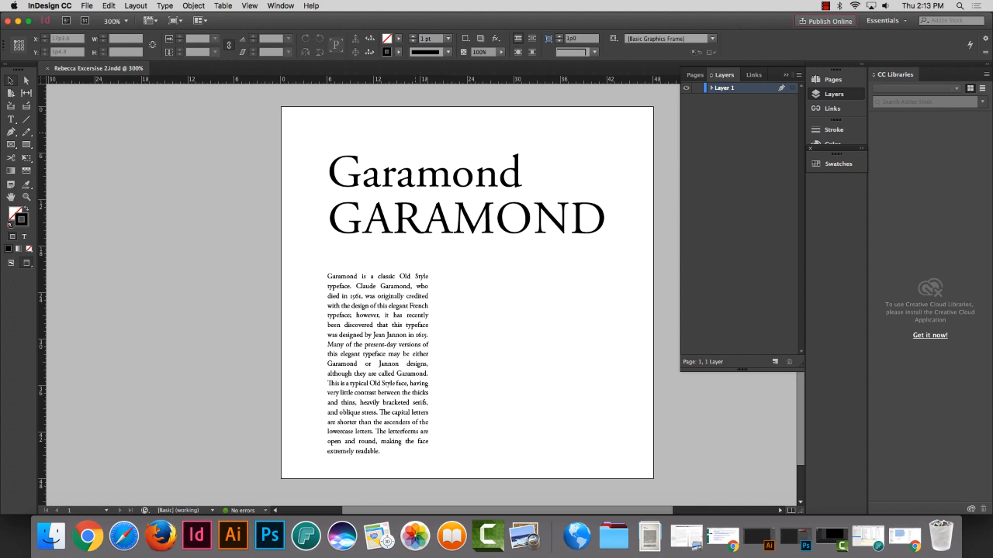
{"action": "key", "text": "w"}
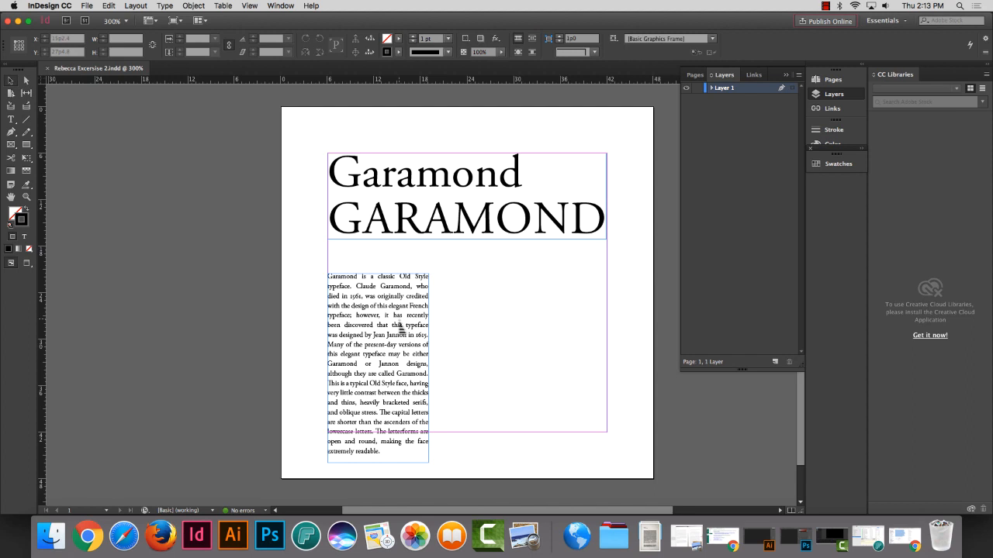
Print the Garamond page, dismiss the print-charge and password prompts, and show the Pages panel.
{"action": "key", "text": "super+p"}
{"action": "key", "text": "Return"}
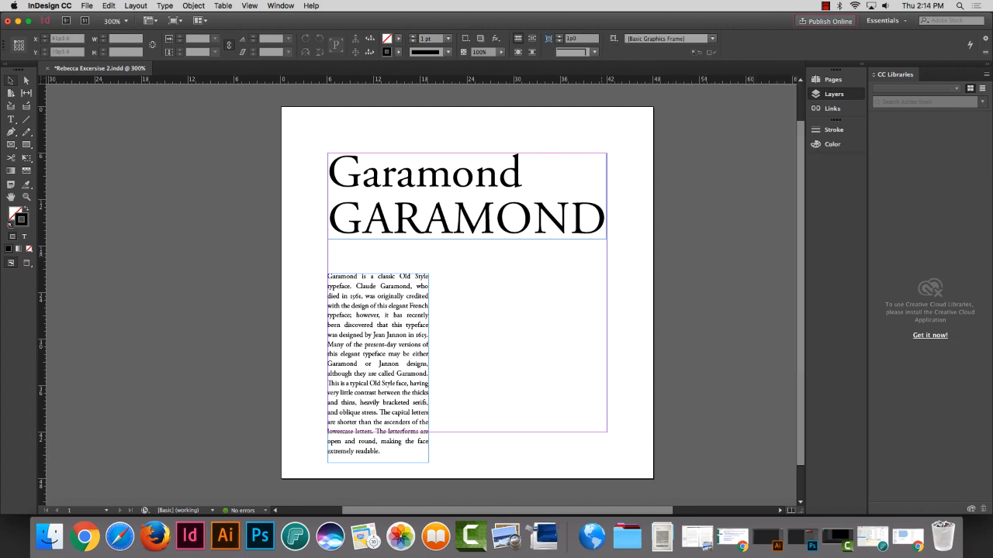
{"action": "key", "text": "Return"}
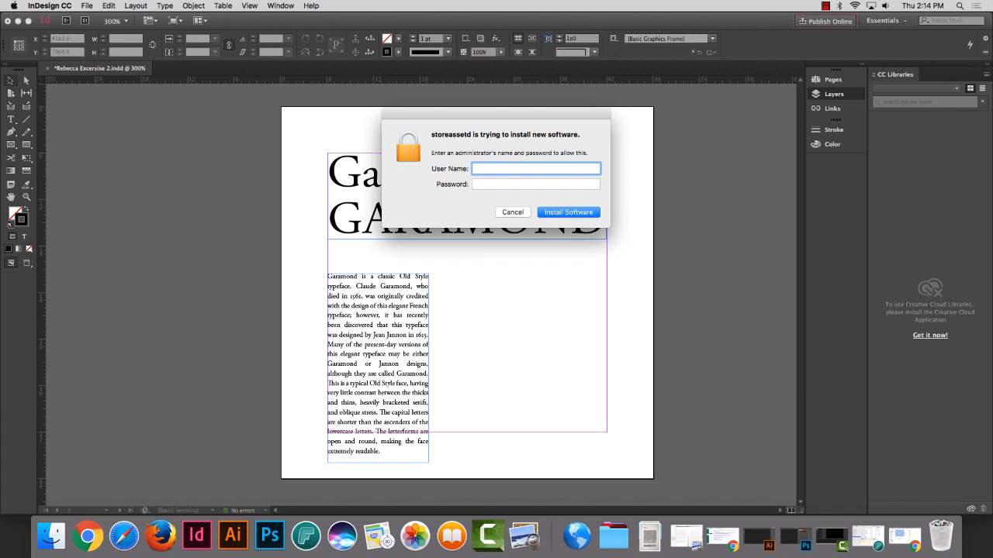
{"action": "key", "text": "Escape"}
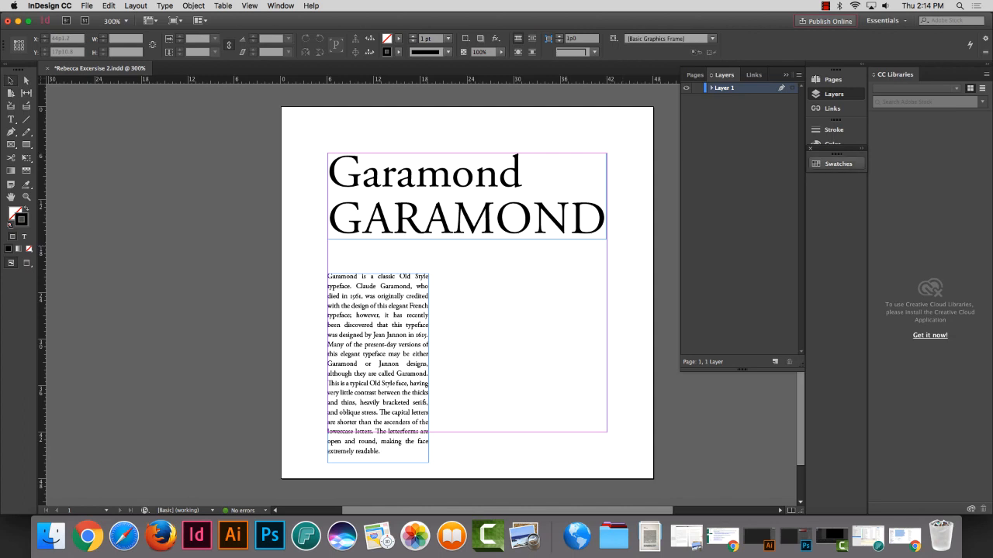
{"action": "left_click", "coordinate": [828, 80]}
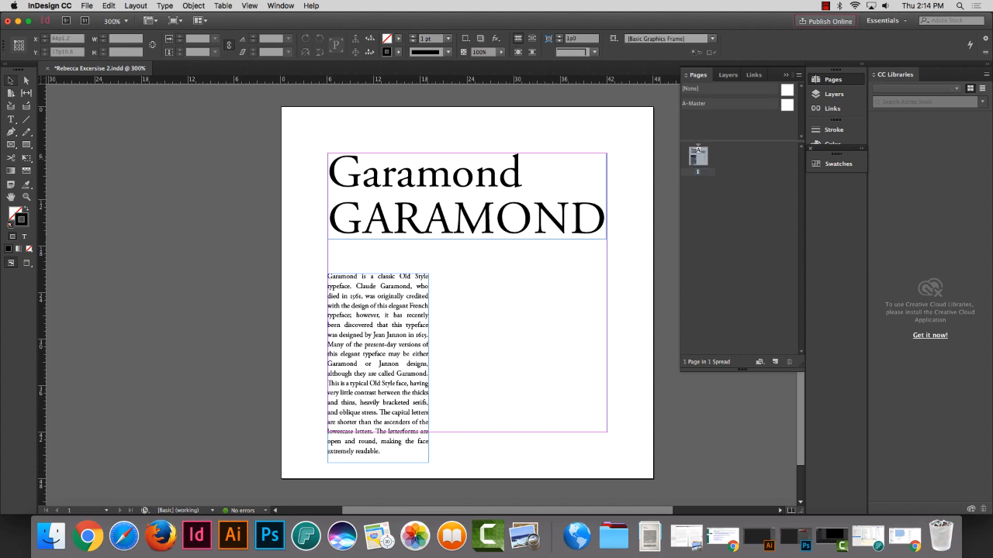
Duplicate page 1 as a new page 2 and go to it.
{"action": "left_click_drag", "start_coordinate": [698, 155], "coordinate": [778, 367]}
{"action": "double_click", "coordinate": [698, 192]}
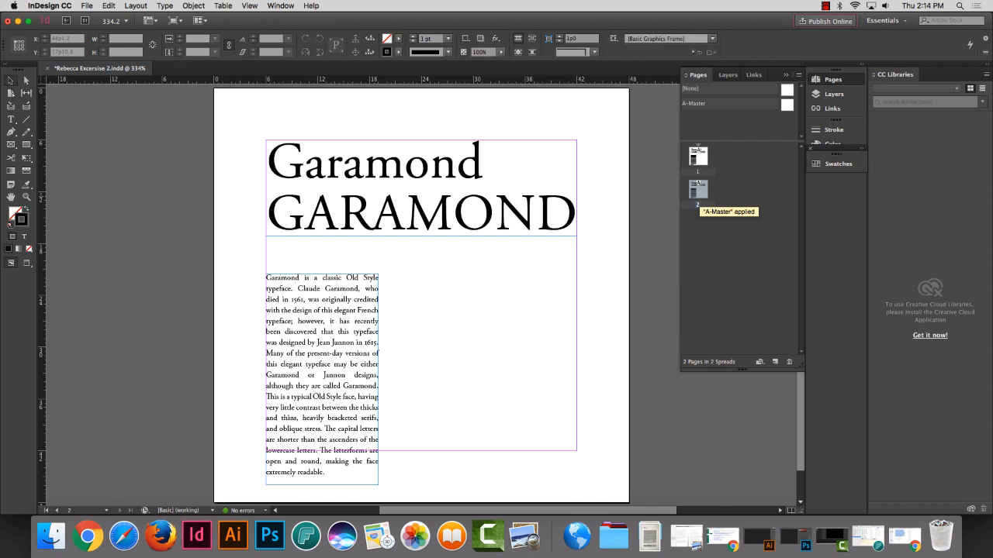
{"action": "right_click", "coordinate": [699, 159]}
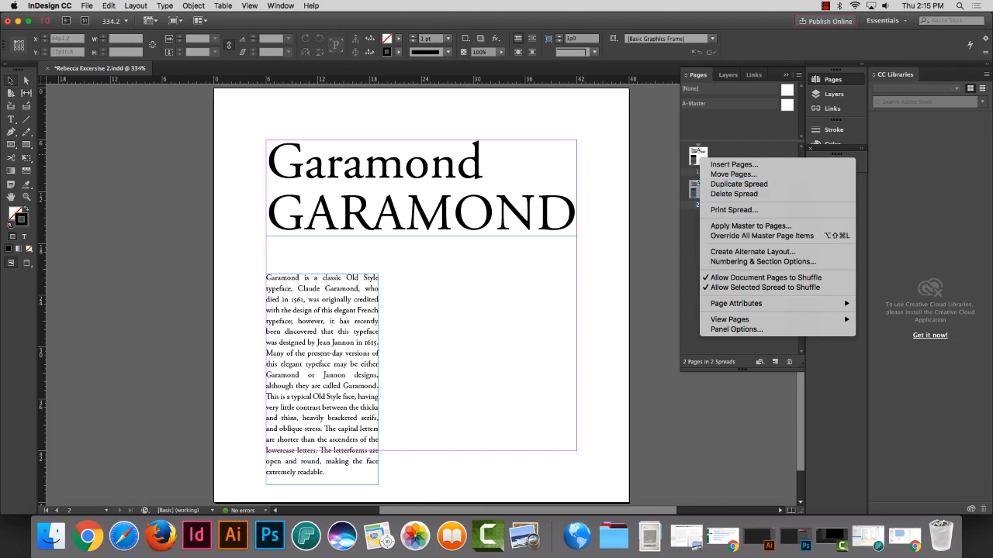
{"action": "left_click", "coordinate": [596, 237]}
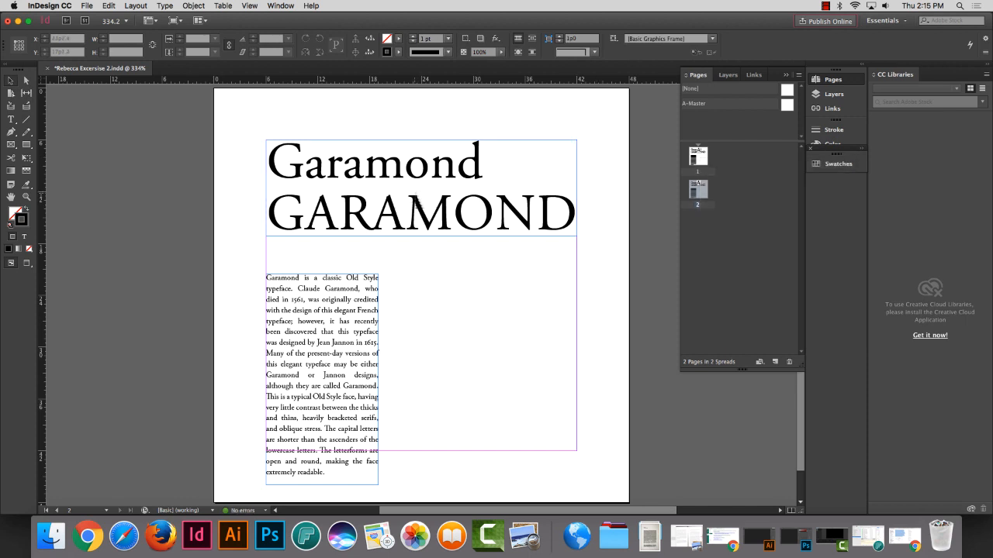
Select and delete all the copied Garamond body text in page 2's frame.
{"action": "left_click", "coordinate": [11, 118]}
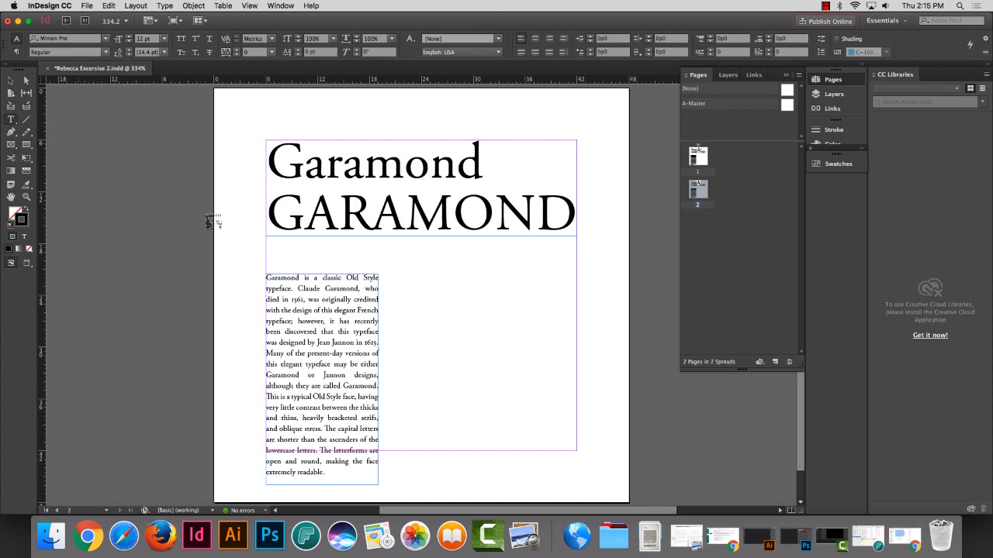
{"action": "left_click", "coordinate": [313, 292]}
{"action": "key", "text": "ctrl+a"}
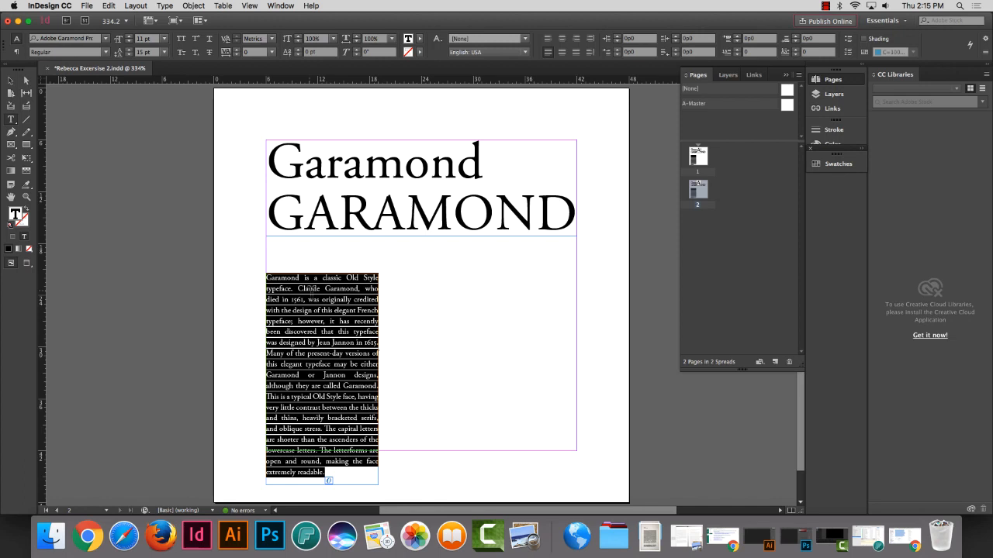
{"action": "key", "text": "BackSpace"}
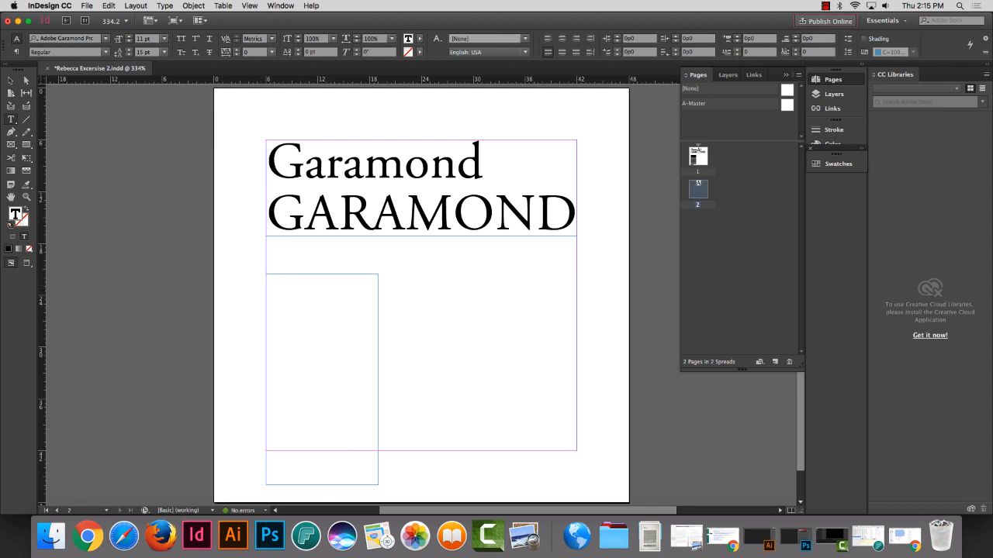
{"action": "left_click", "coordinate": [86, 5]}
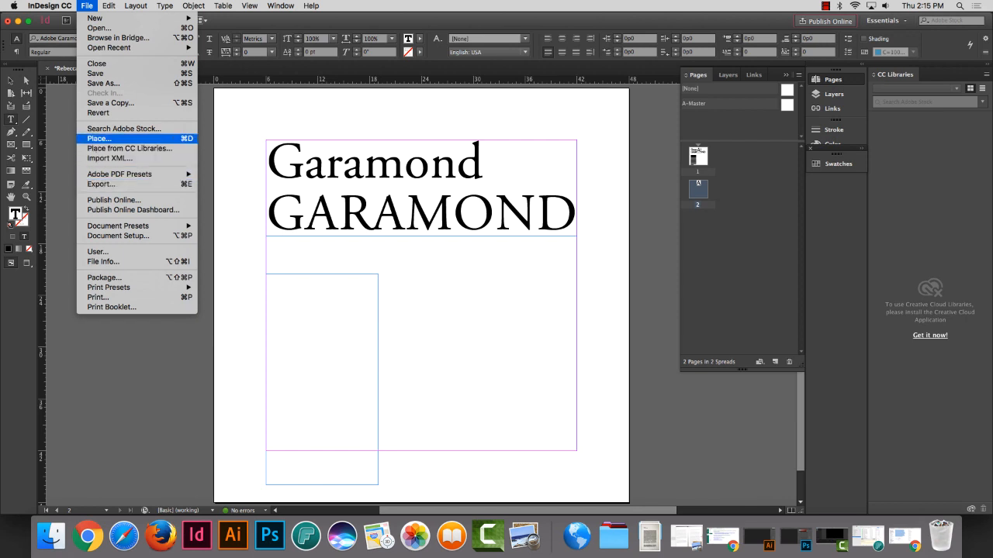
Place BASKERVILLE.docx into page 2's empty frame and dismiss the Missing Fonts warning.
{"action": "left_click", "coordinate": [101, 139]}
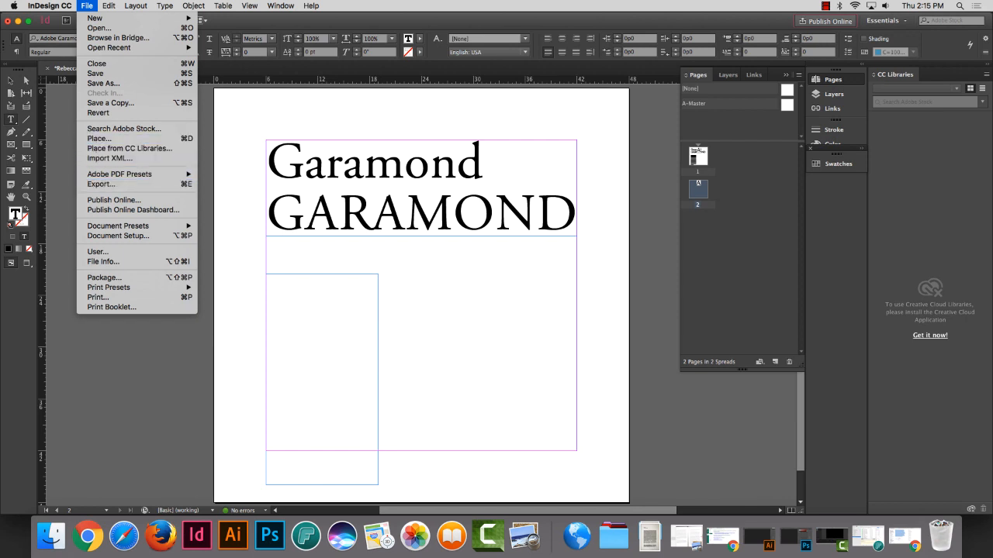
{"action": "left_click", "coordinate": [435, 124]}
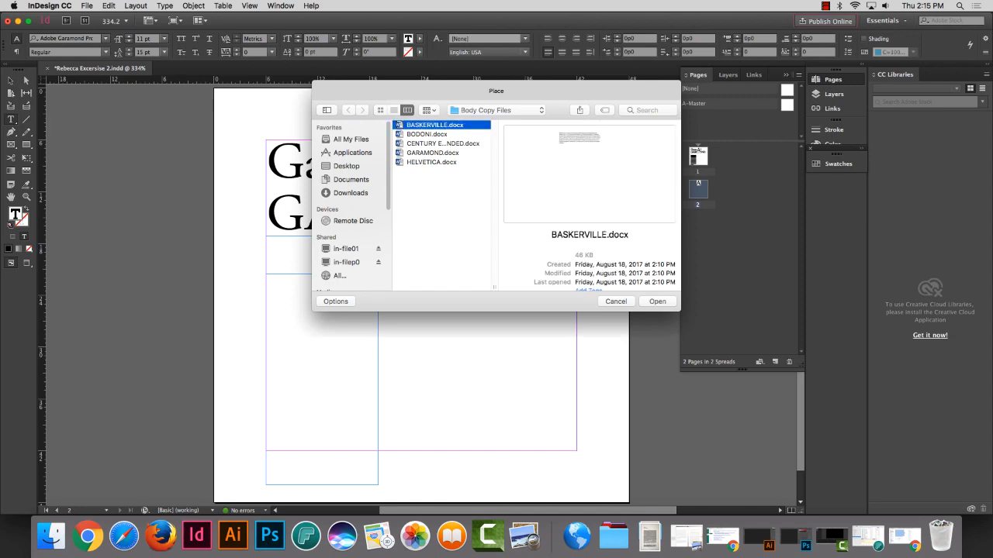
{"action": "left_click", "coordinate": [658, 301]}
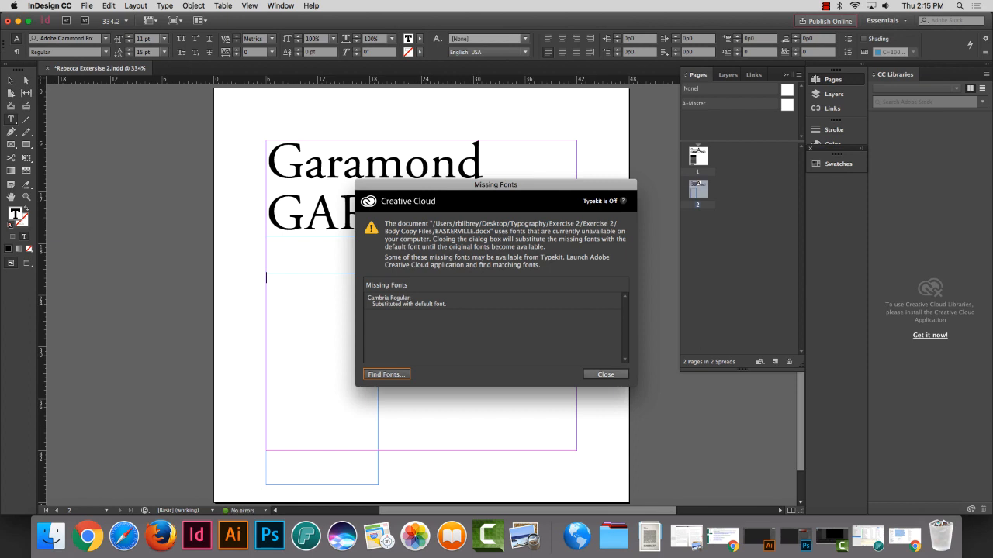
{"action": "left_click", "coordinate": [606, 374]}
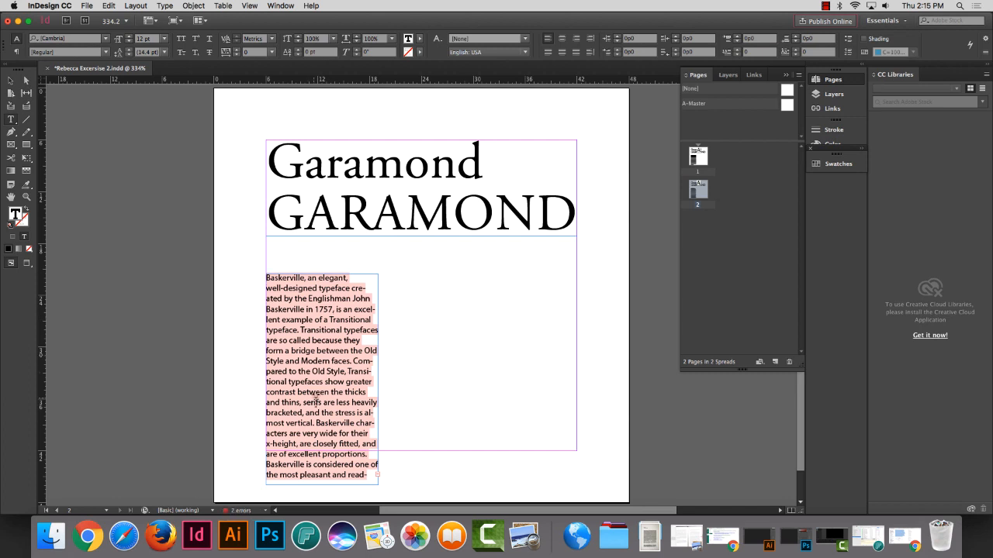
Change the Baskerville text's font from Cambria to Baskerville Cyrillic LT Std Upright.
{"action": "key", "text": "super+a"}
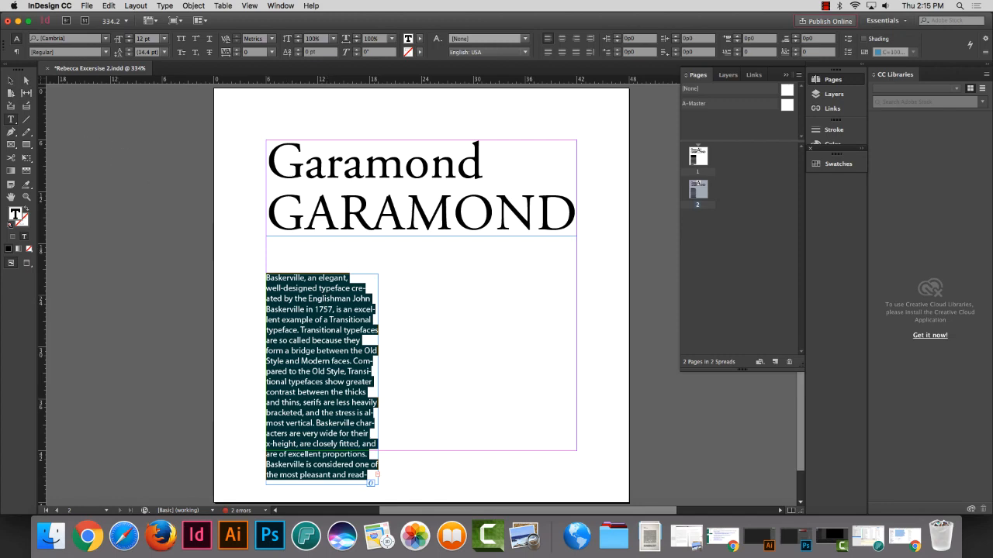
{"action": "left_click", "coordinate": [22, 44]}
{"action": "type", "text": "ca"}
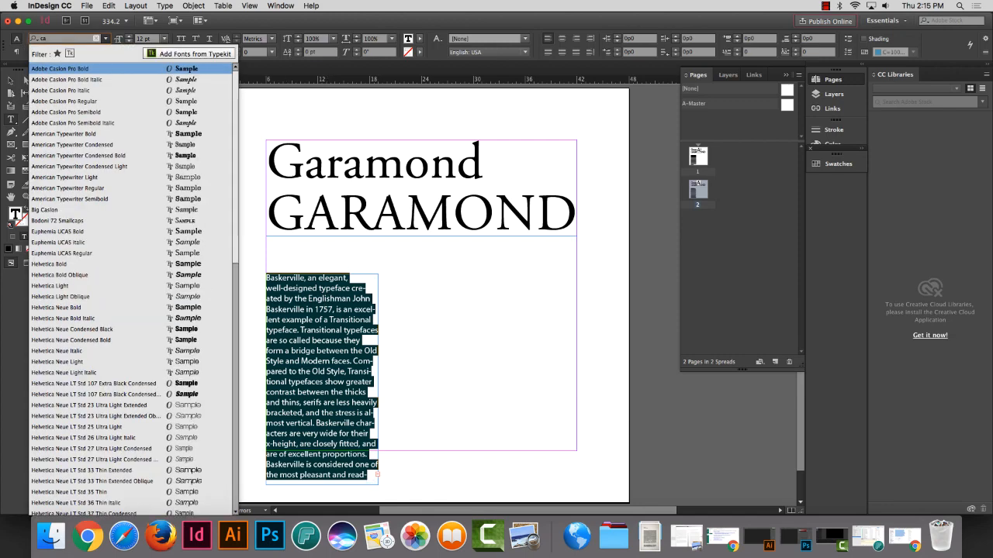
{"action": "key", "text": "BackSpace"}
{"action": "key", "text": "BackSpace"}
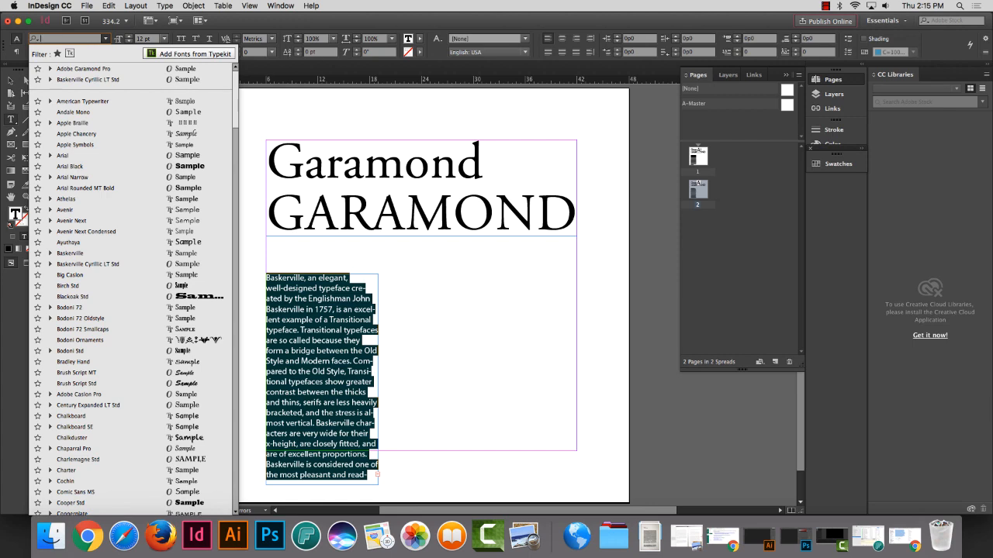
{"action": "type", "text": "b"}
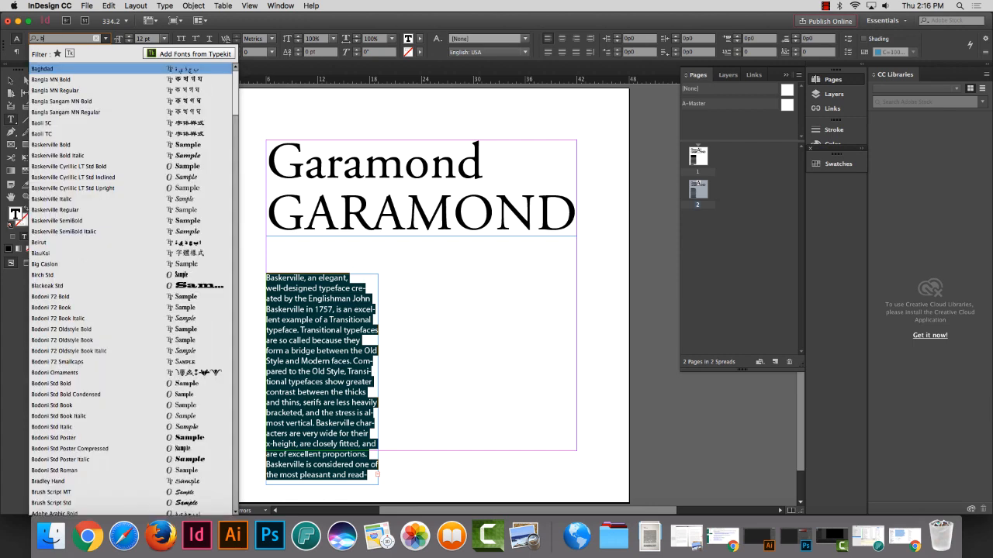
{"action": "type", "text": "ask"}
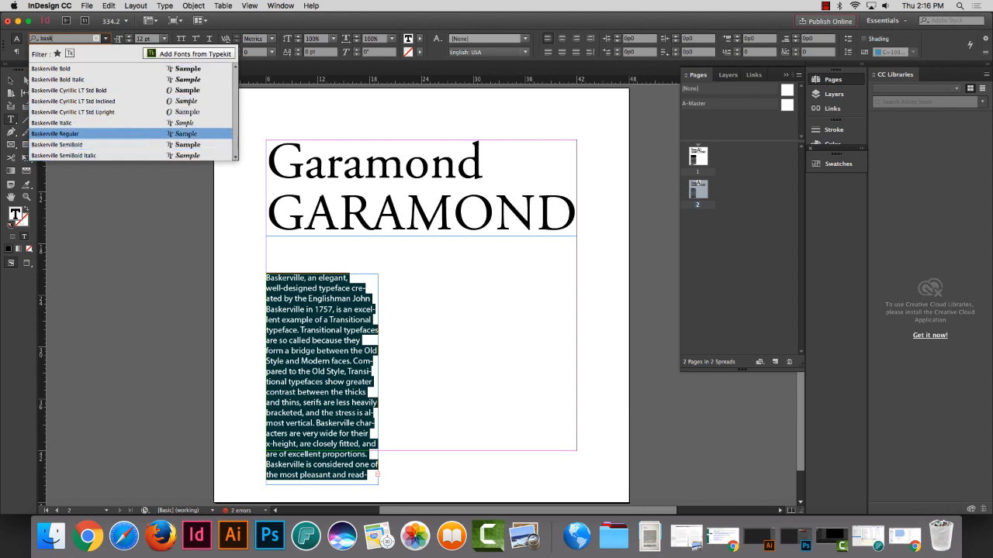
{"action": "key", "text": "Down"}
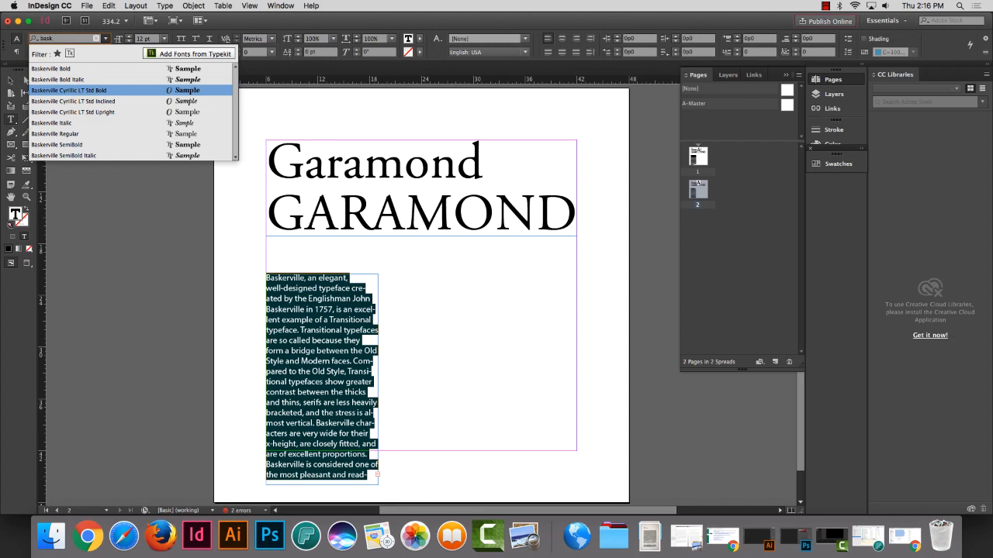
{"action": "key", "text": "Down"}
{"action": "key", "text": "Down"}
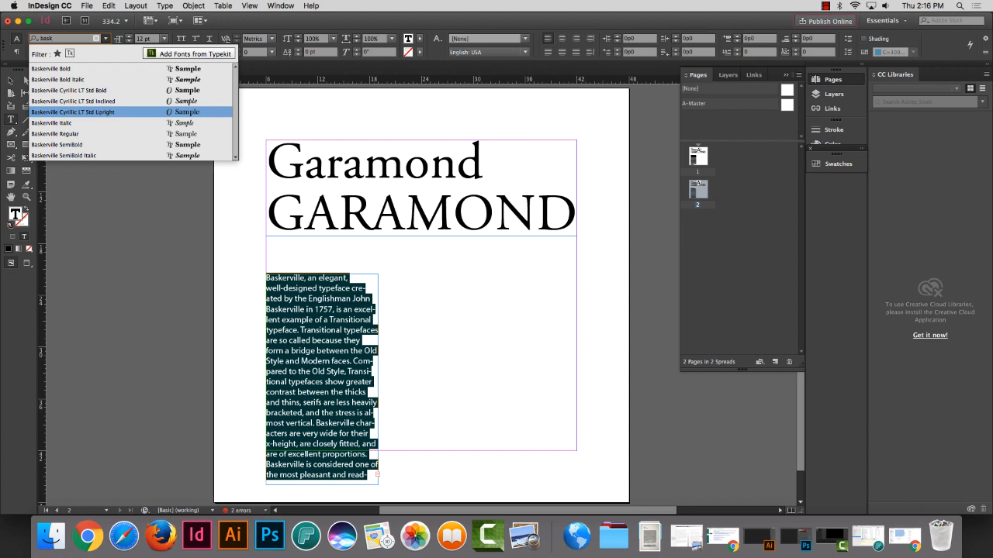
{"action": "key", "text": "Return"}
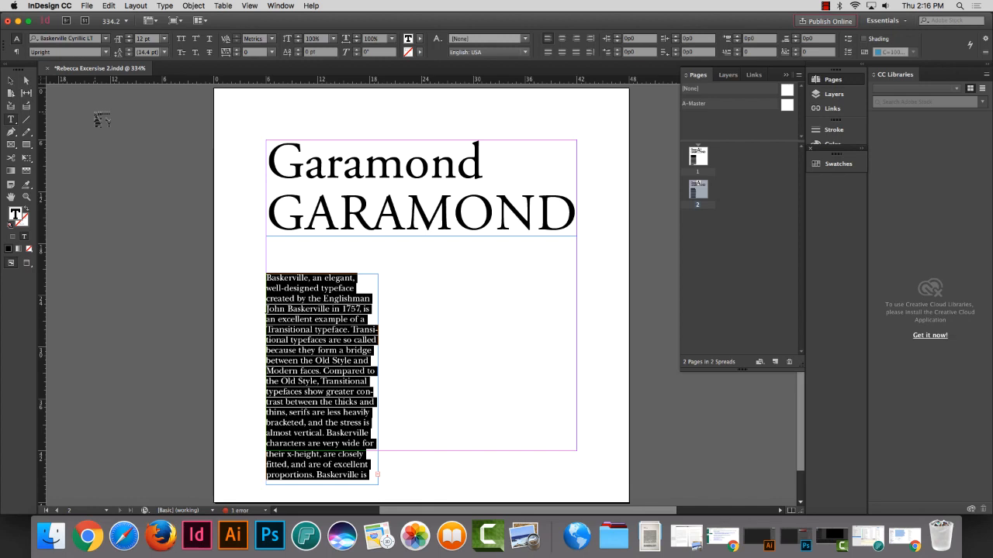
Give the body text an 11 pt size with 13 pt leading.
{"action": "left_click", "coordinate": [164, 38]}
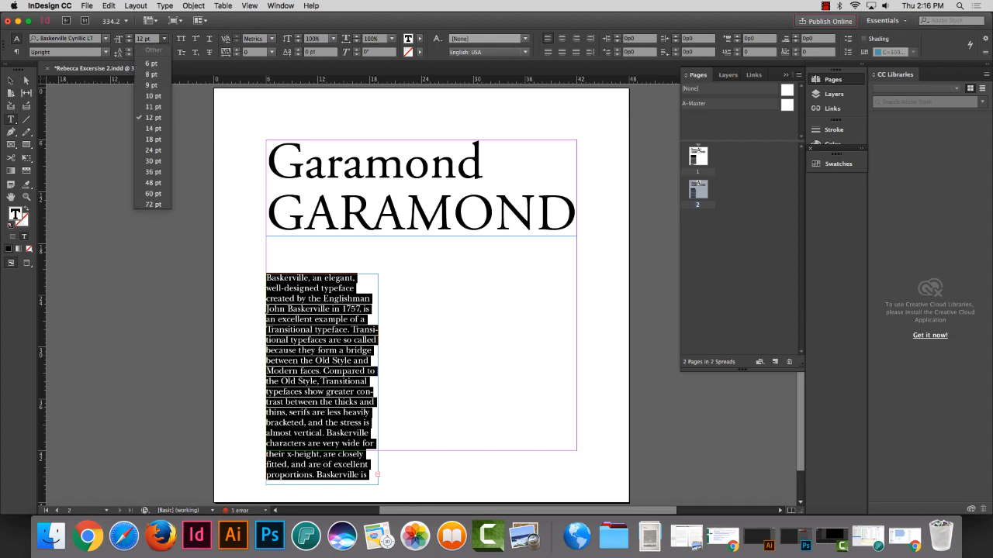
{"action": "left_click", "coordinate": [153, 106]}
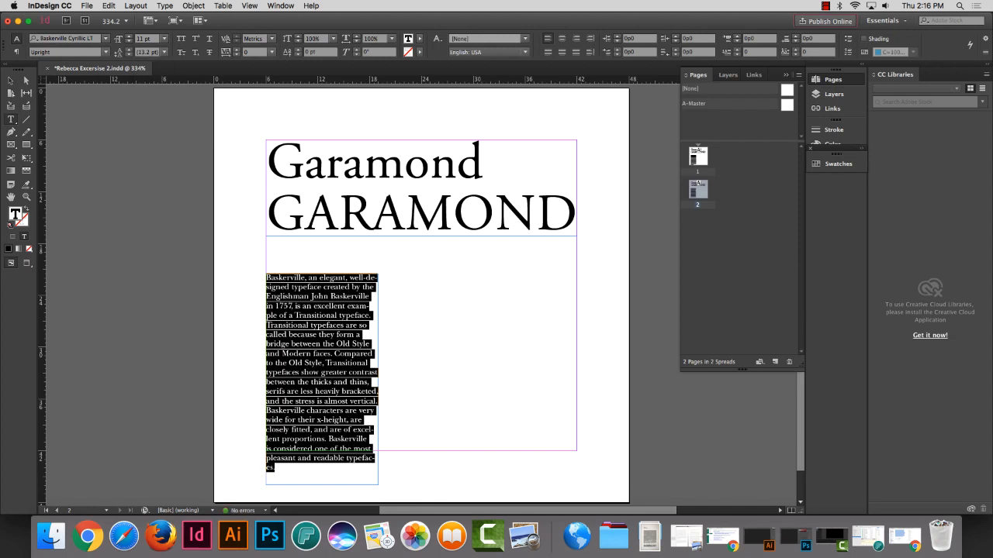
{"action": "left_click", "coordinate": [164, 52]}
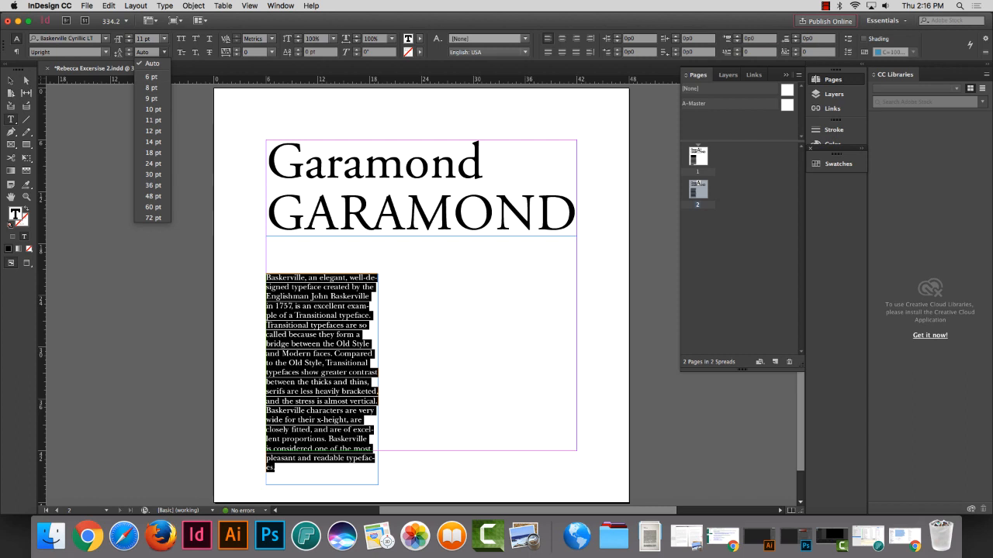
{"action": "left_click", "coordinate": [164, 52]}
{"action": "left_click_drag", "start_coordinate": [136, 52], "coordinate": [159, 52]}
{"action": "type", "text": "13"}
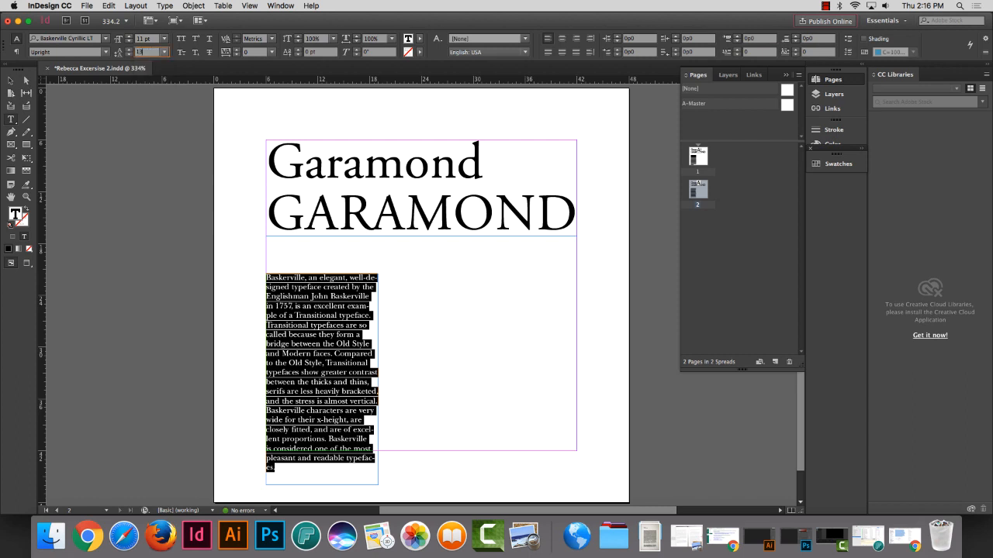
{"action": "key", "text": "Return"}
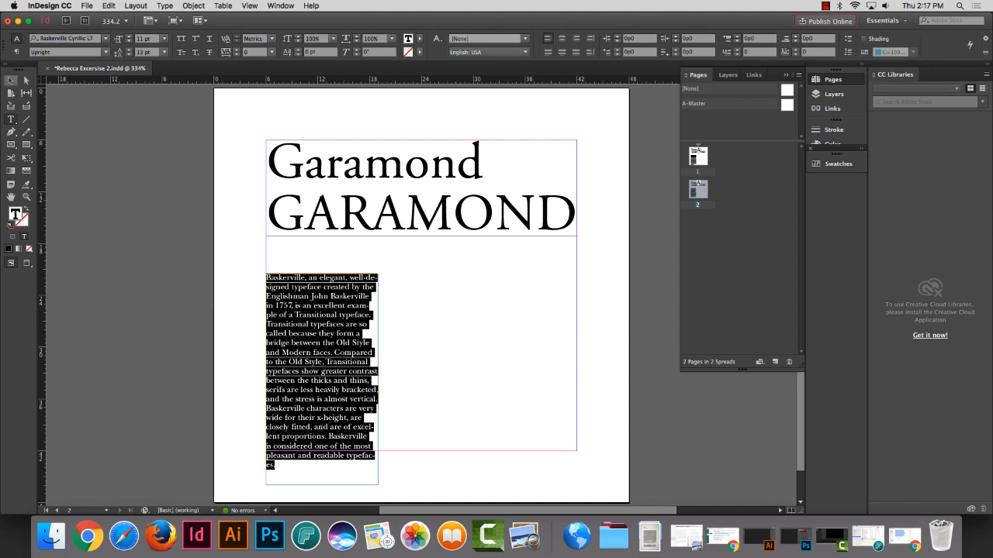
Set the Baskerville body text frame's width to 20p0 and re-check the value.
{"action": "left_click", "coordinate": [10, 81]}
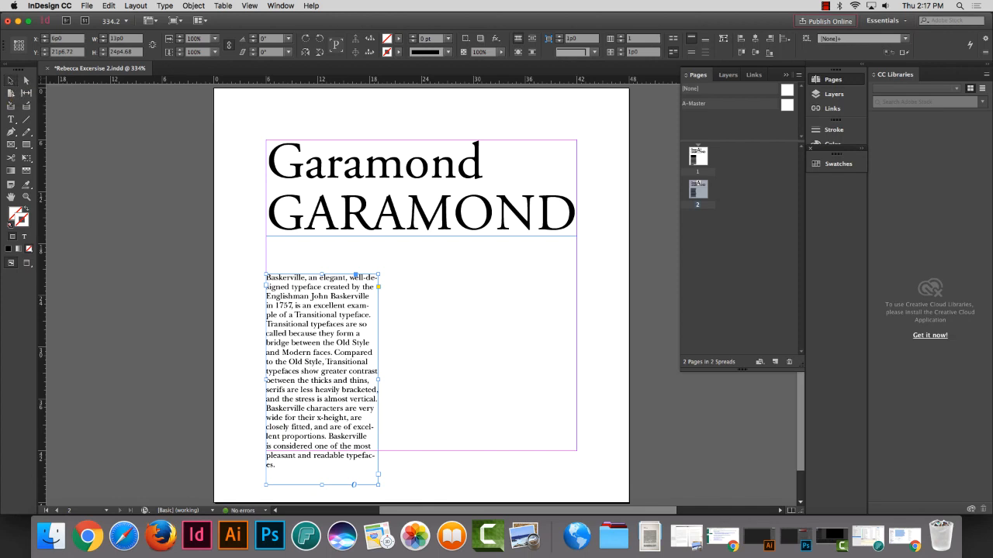
{"action": "double_click", "coordinate": [117, 38]}
{"action": "type", "text": "20"}
{"action": "key", "text": "Tab"}
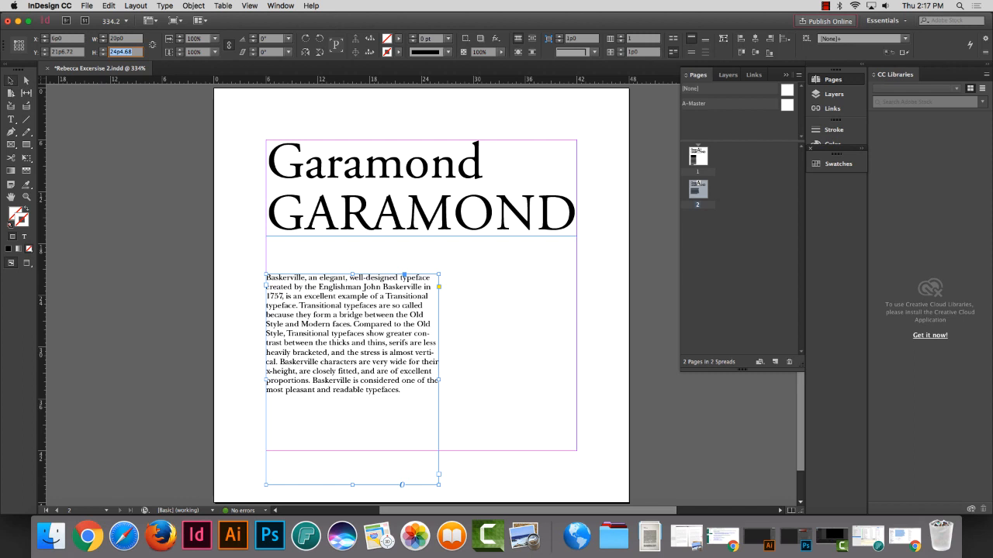
{"action": "double_click", "coordinate": [356, 324]}
{"action": "key", "text": "super+a"}
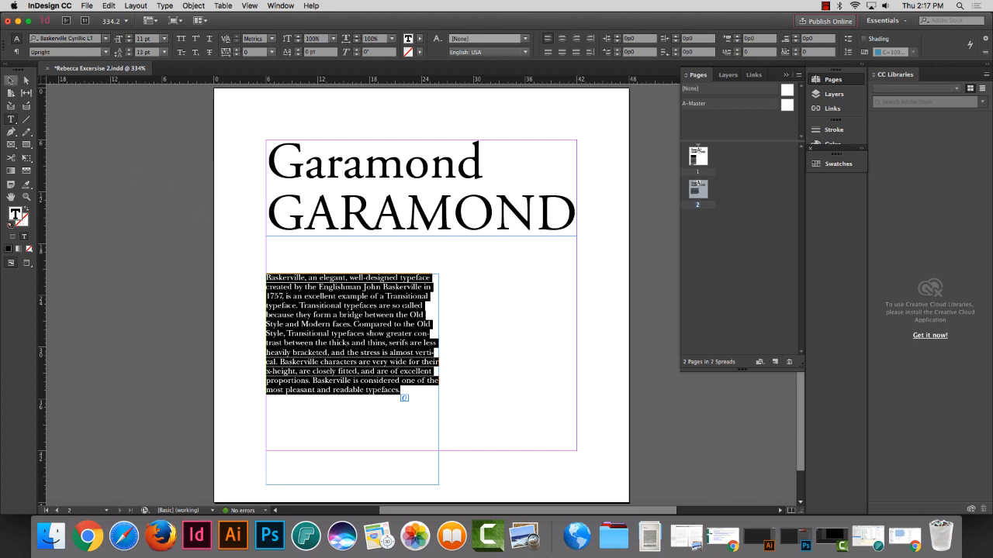
{"action": "key", "text": "Escape"}
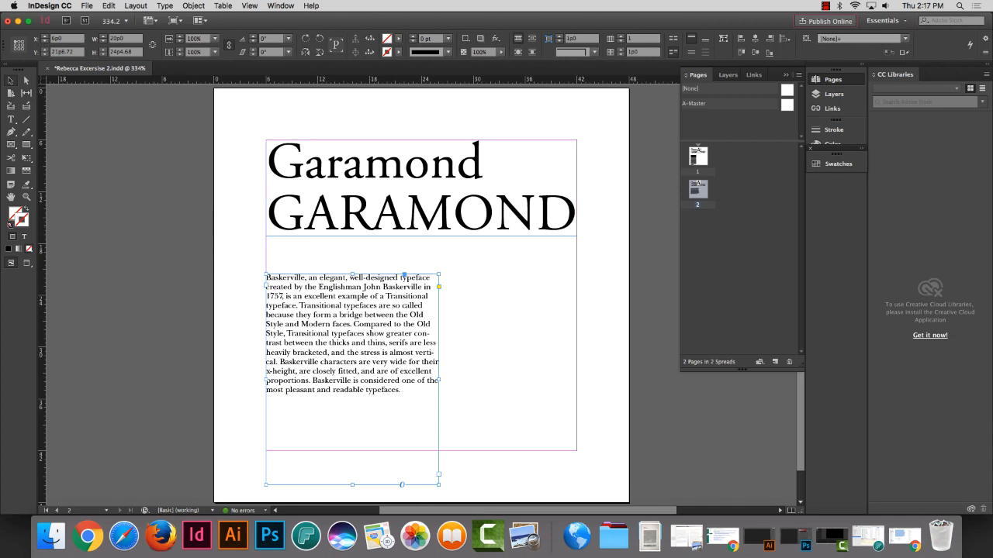
{"action": "double_click", "coordinate": [117, 39]}
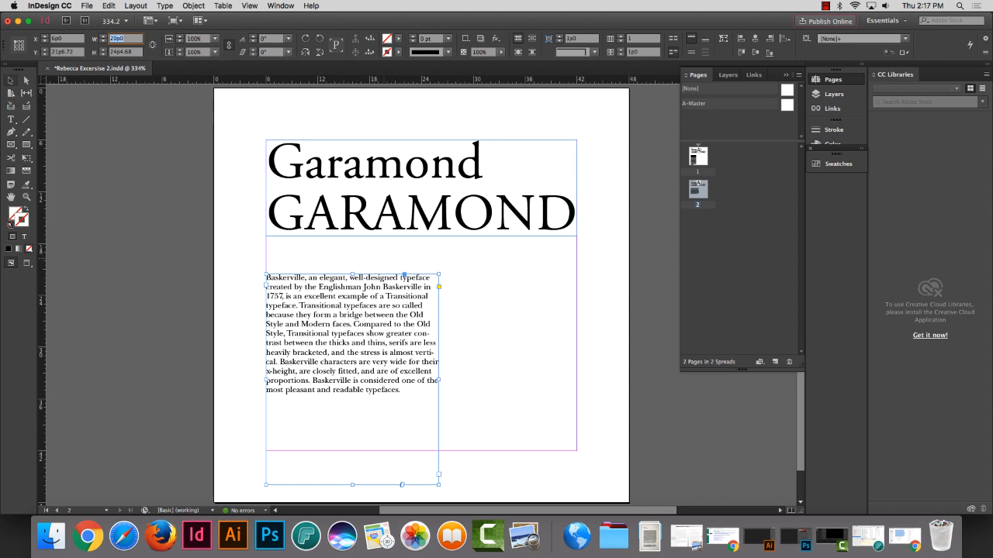
{"action": "left_click", "coordinate": [352, 309]}
{"action": "double_click", "coordinate": [308, 309]}
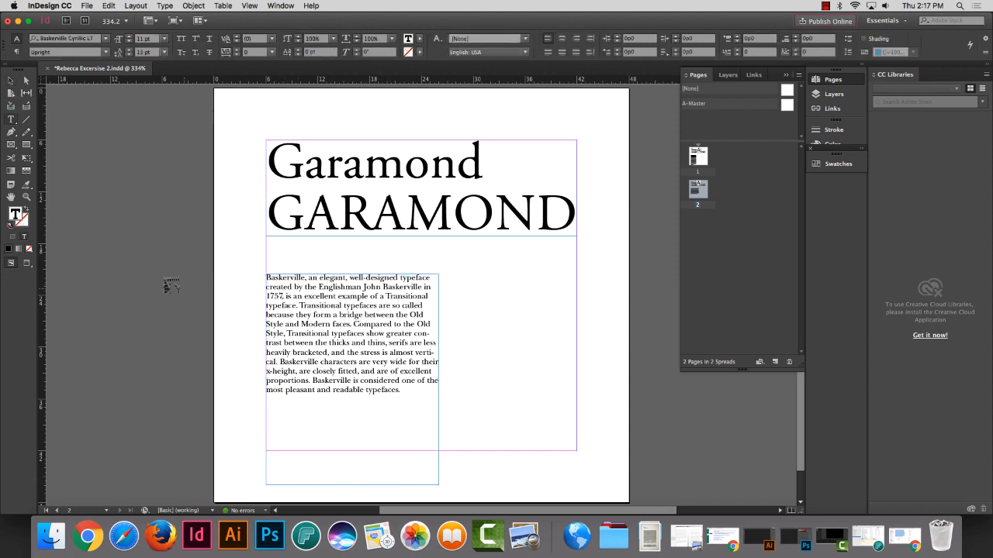
{"action": "left_click_drag", "start_coordinate": [224, 241], "coordinate": [521, 409]}
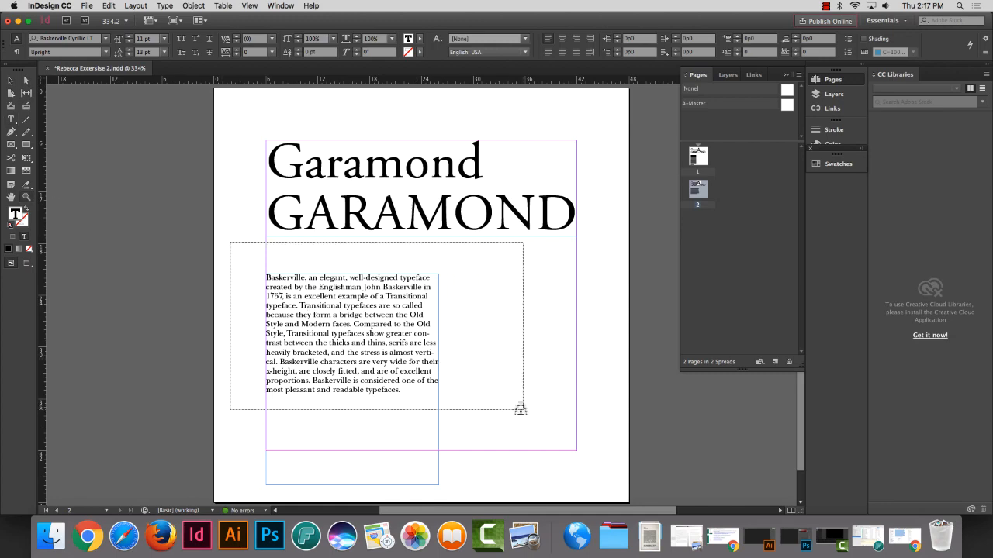
{"action": "double_click", "coordinate": [162, 218]}
{"action": "left_click", "coordinate": [163, 219]}
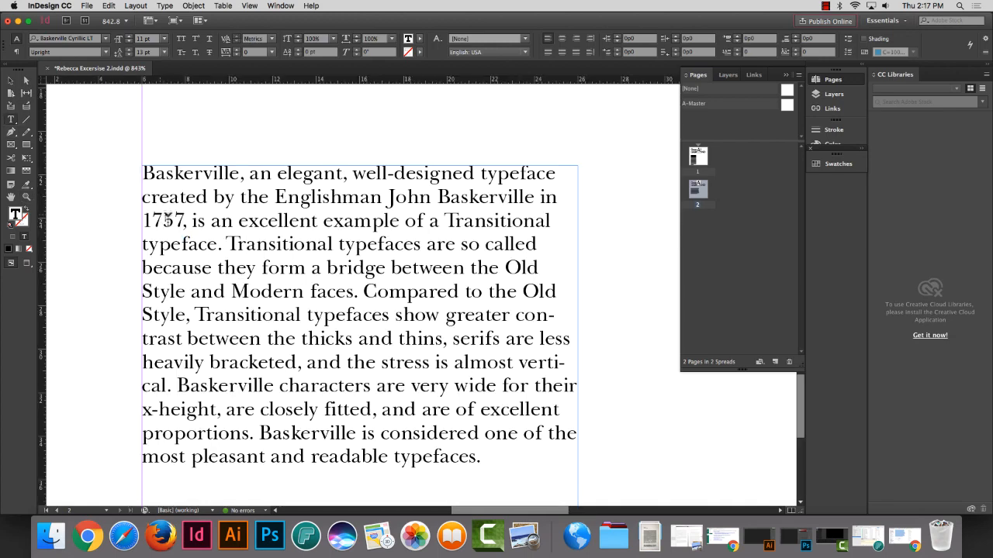
{"action": "double_click", "coordinate": [166, 219]}
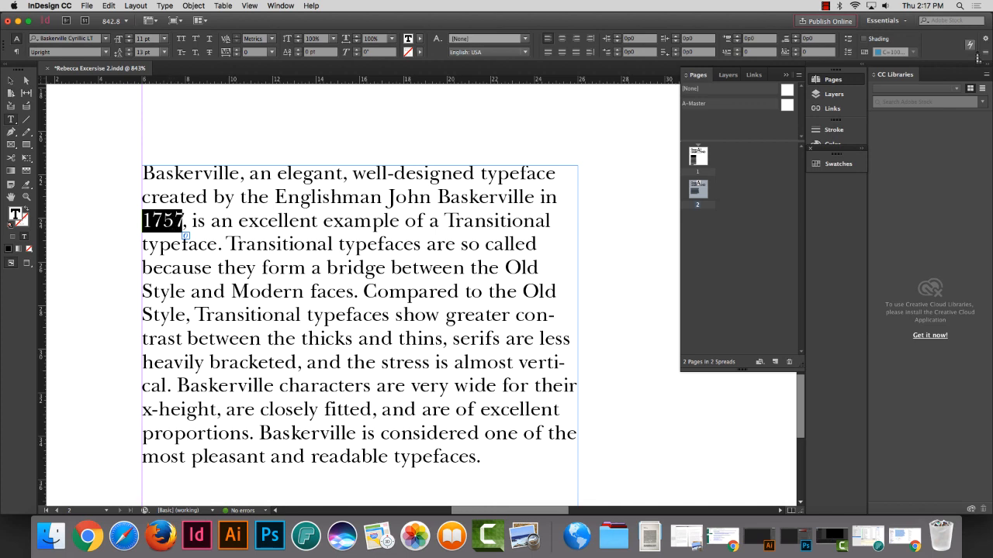
{"action": "left_click", "coordinate": [983, 40]}
{"action": "mouse_move", "coordinate": [979, 56]}
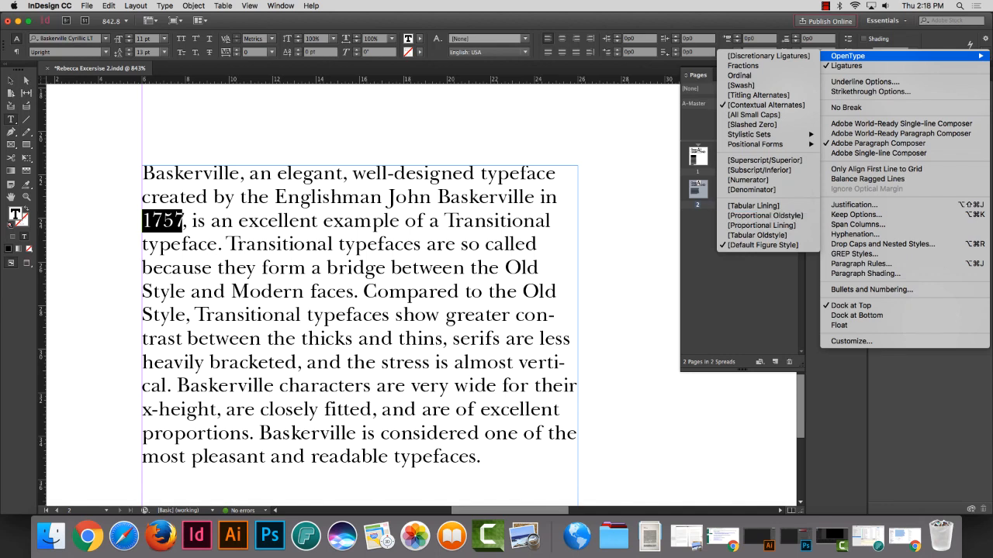
{"action": "left_click", "coordinate": [175, 231]}
{"action": "key", "text": "super+0"}
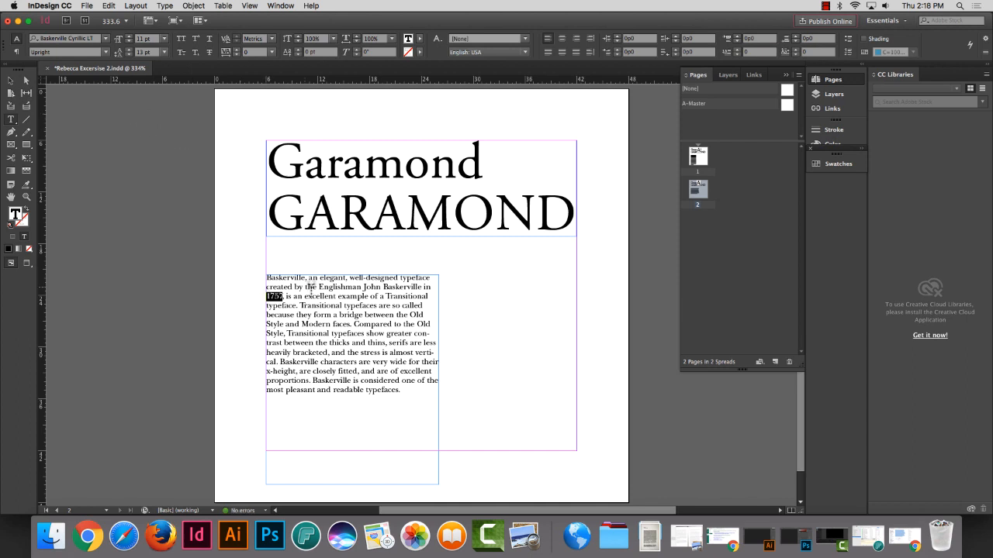
{"action": "key", "text": "super+a"}
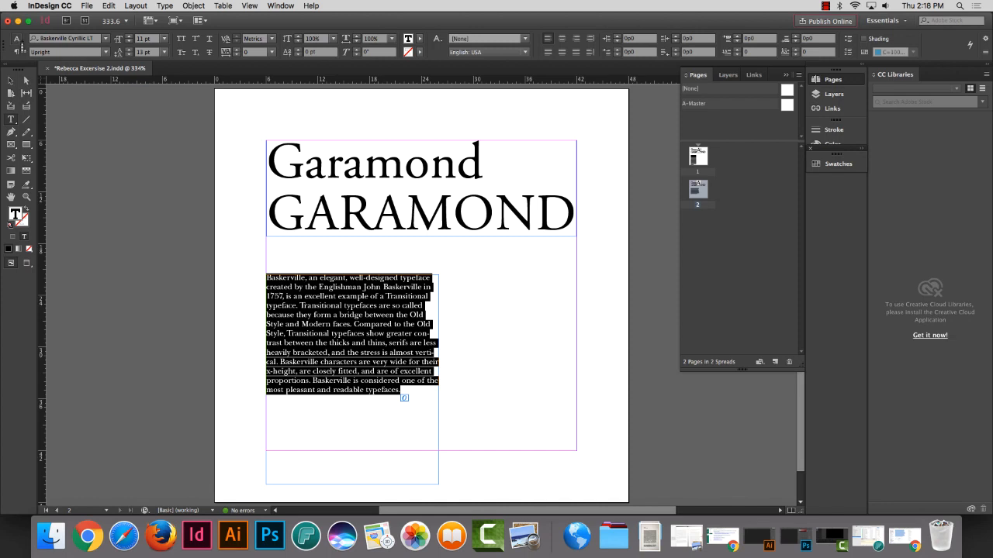
Try justified and right alignments on the Baskerville paragraph, then return it to left alignment.
{"action": "left_click", "coordinate": [16, 51]}
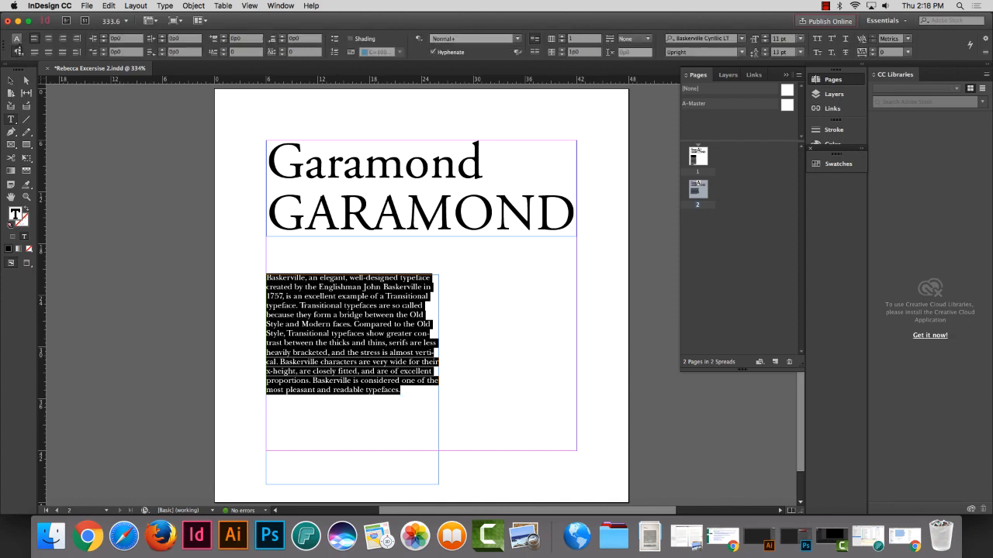
{"action": "left_click", "coordinate": [19, 40]}
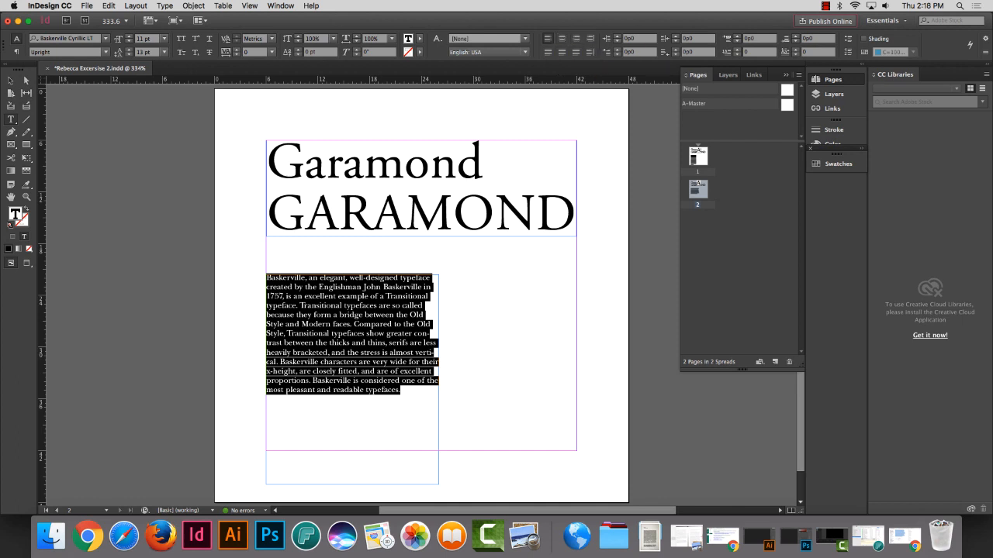
{"action": "left_click", "coordinate": [549, 54]}
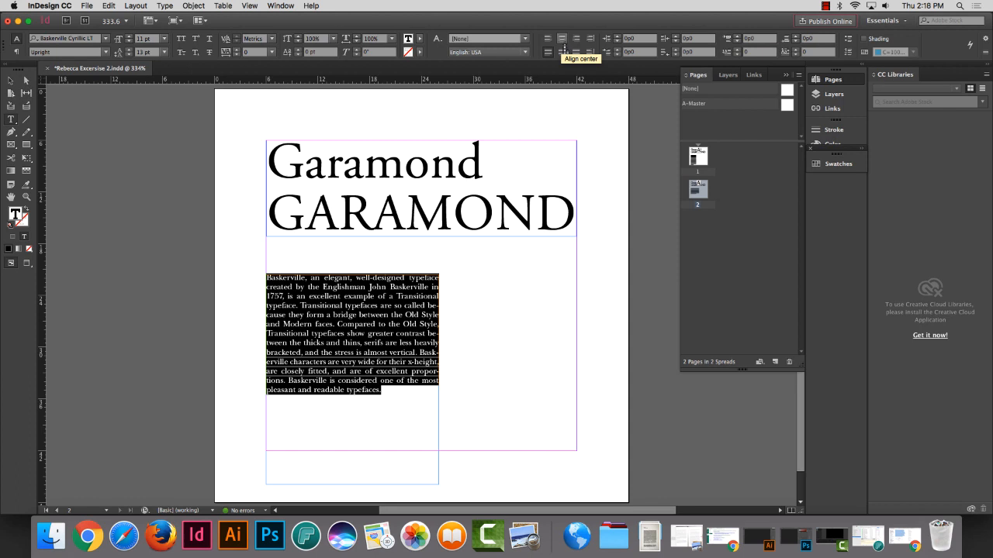
{"action": "left_click", "coordinate": [563, 52]}
{"action": "left_click", "coordinate": [576, 52]}
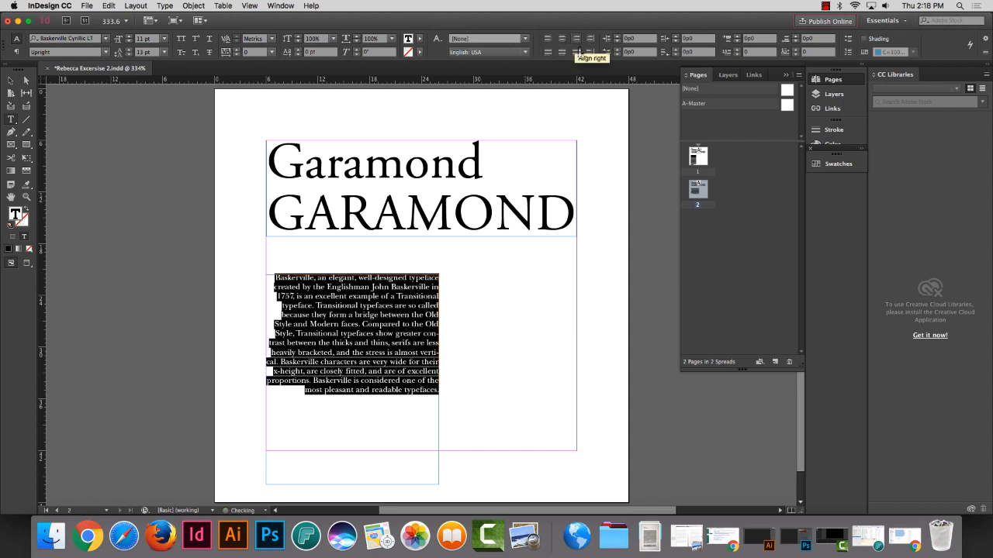
{"action": "left_click", "coordinate": [547, 38]}
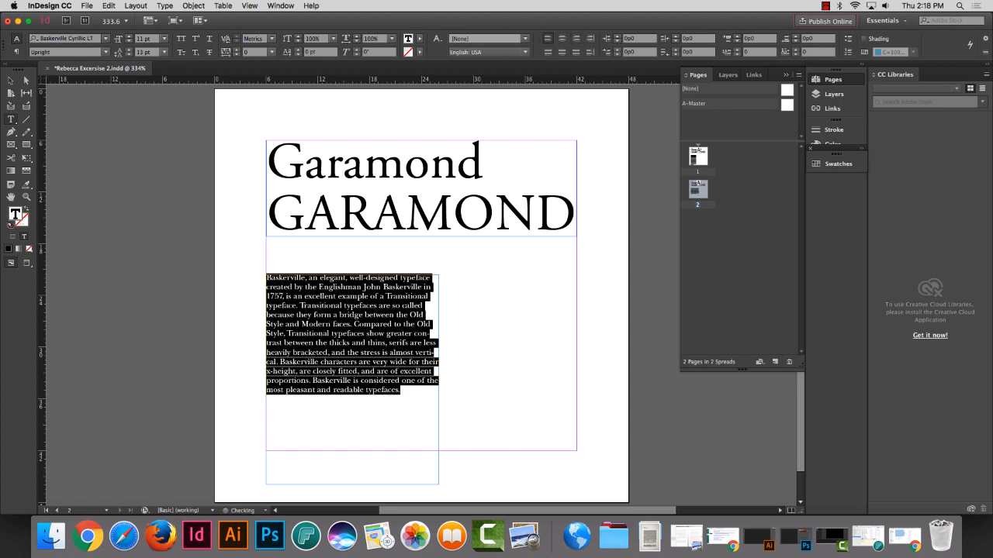
{"action": "left_click", "coordinate": [16, 52]}
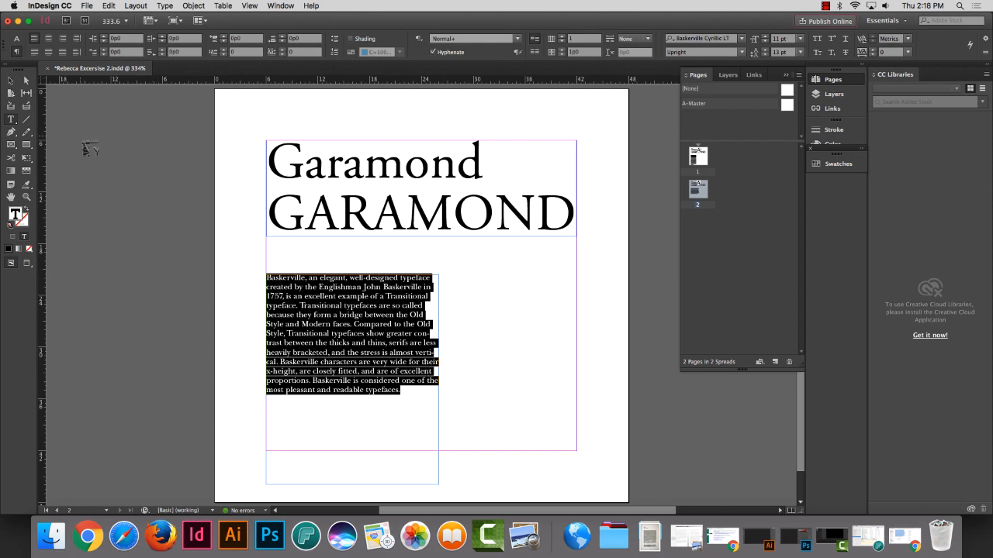
Uncheck Hyphenate for the Baskerville body text and save the document.
{"action": "left_click_drag", "start_coordinate": [396, 270], "coordinate": [526, 419]}
{"action": "left_click_drag", "start_coordinate": [349, 305], "coordinate": [388, 336]}
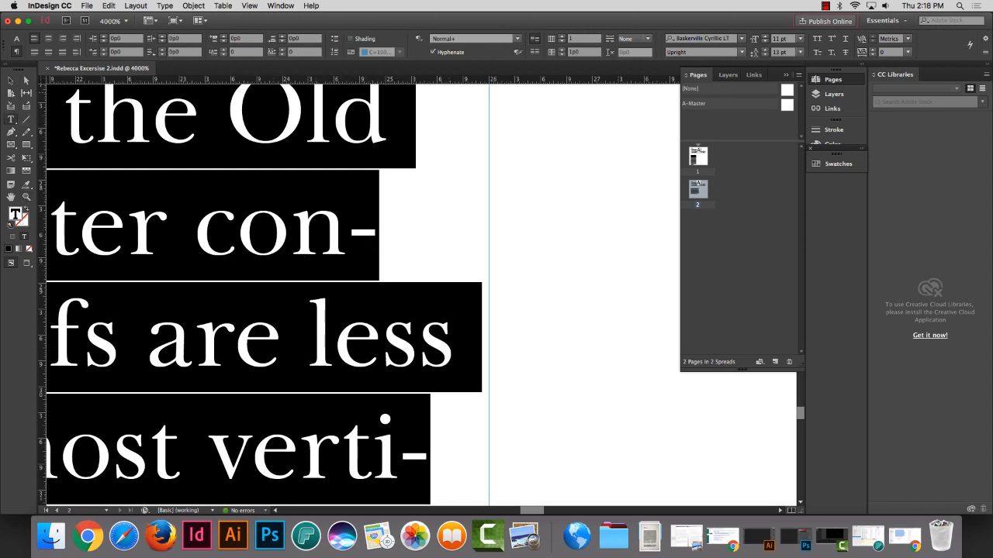
{"action": "left_click", "coordinate": [433, 52]}
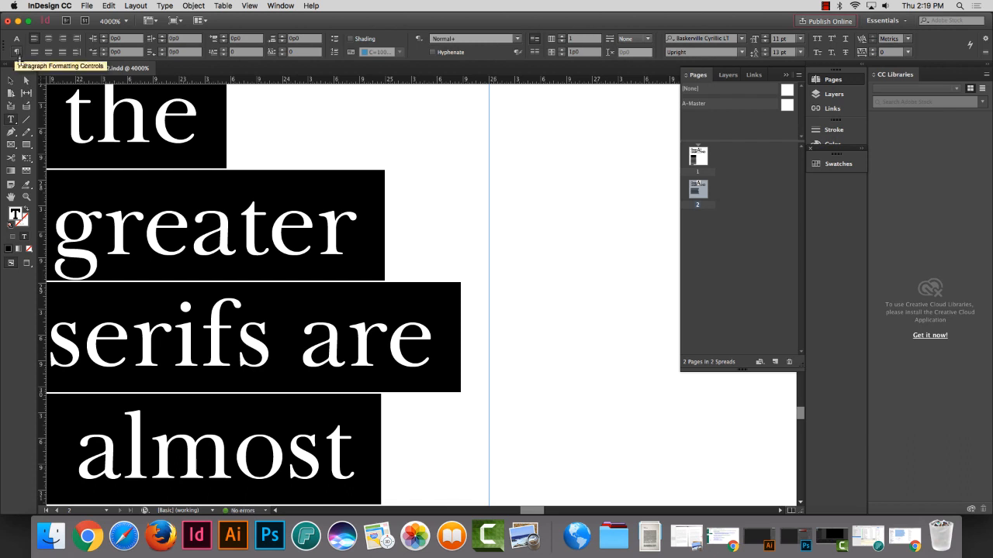
{"action": "left_click", "coordinate": [17, 38]}
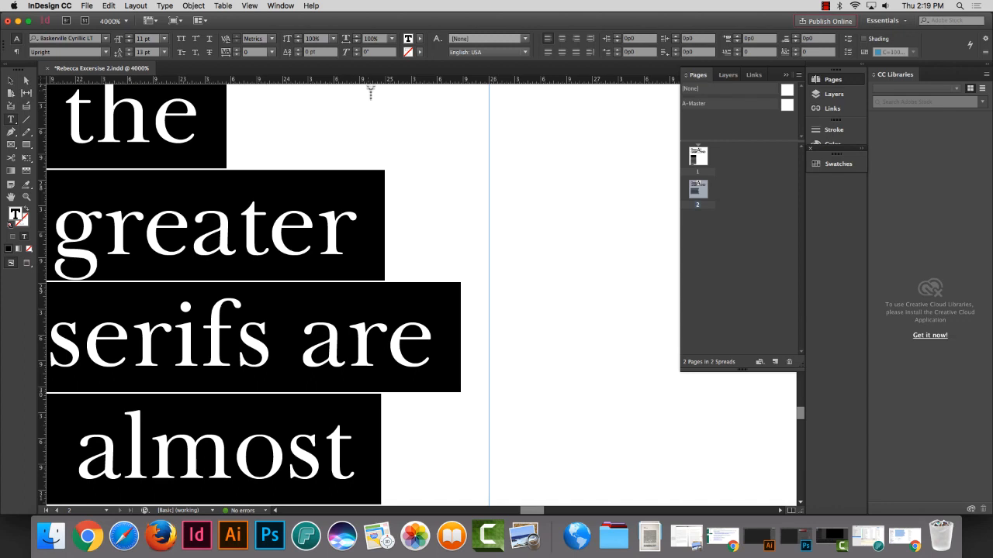
{"action": "key", "text": "super+0"}
{"action": "key", "text": "super+s"}
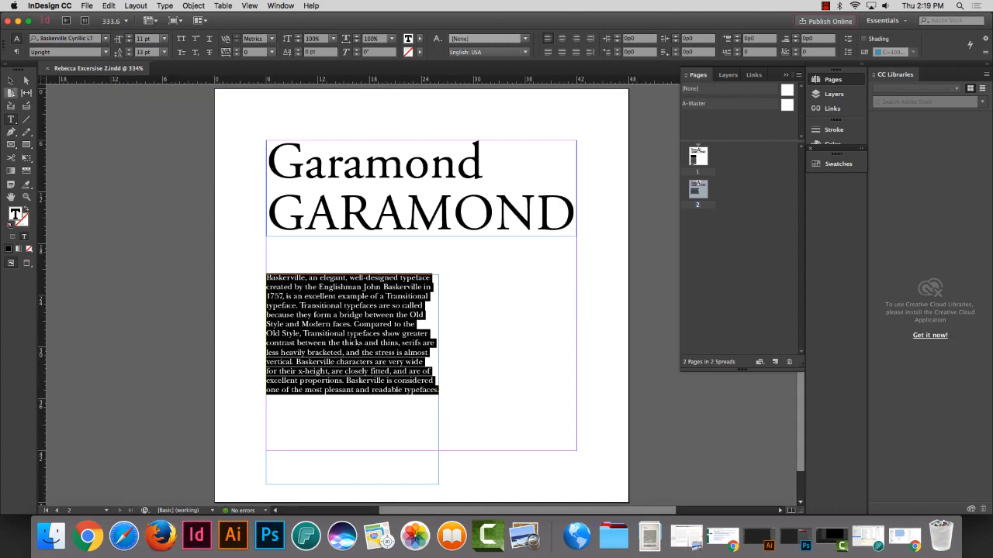
{"action": "left_click", "coordinate": [11, 81]}
{"action": "key", "text": "super+shift+a"}
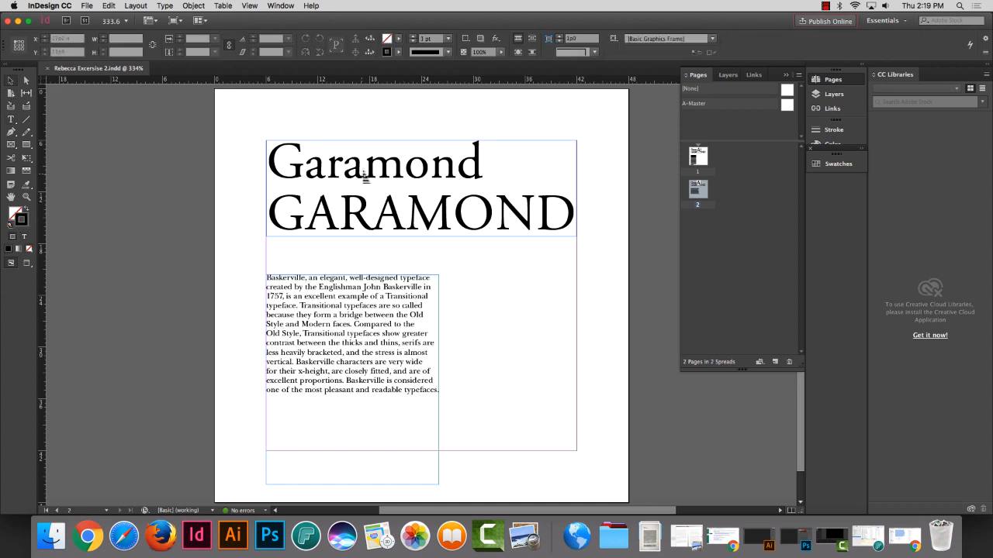
{"action": "key", "text": "t"}
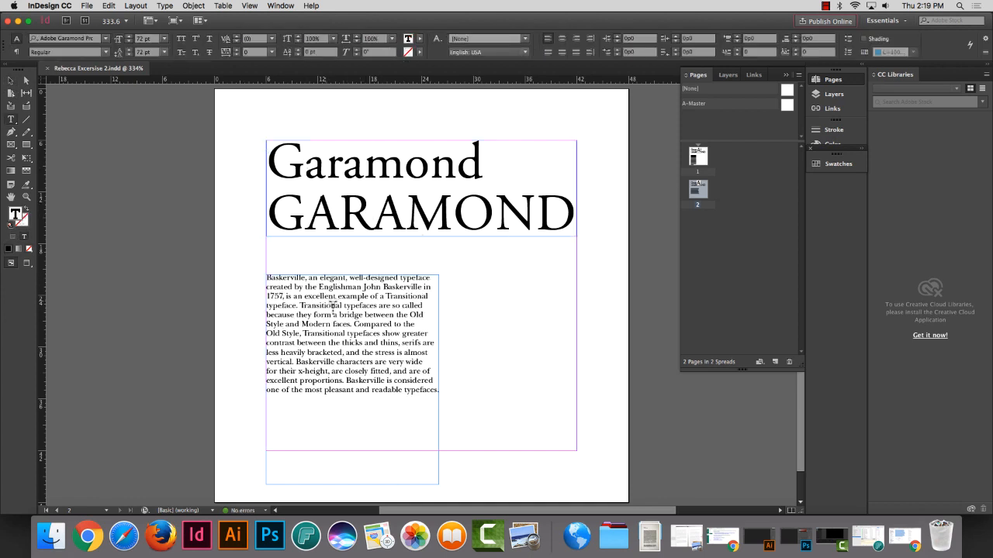
{"action": "left_click_drag", "start_coordinate": [326, 306], "coordinate": [352, 324]}
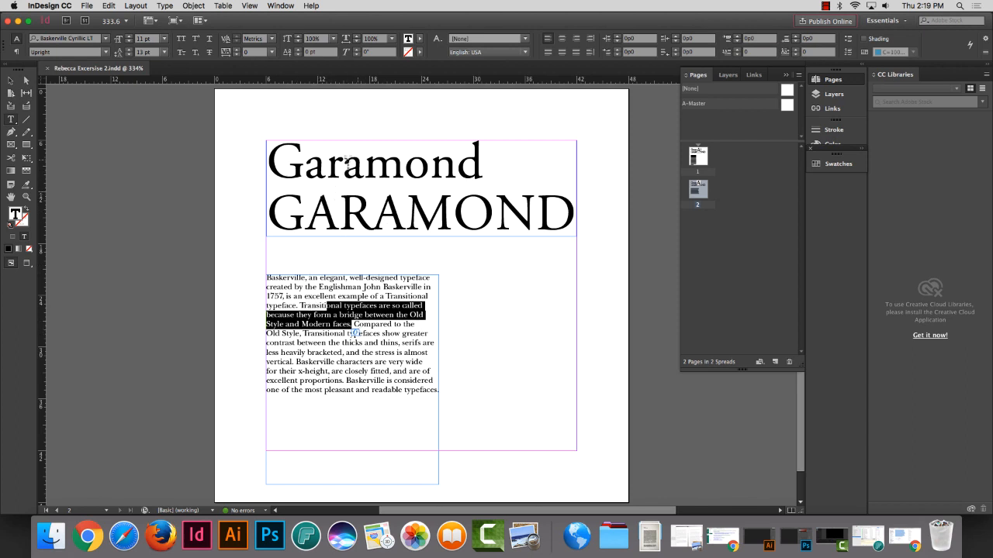
{"action": "double_click", "coordinate": [283, 280]}
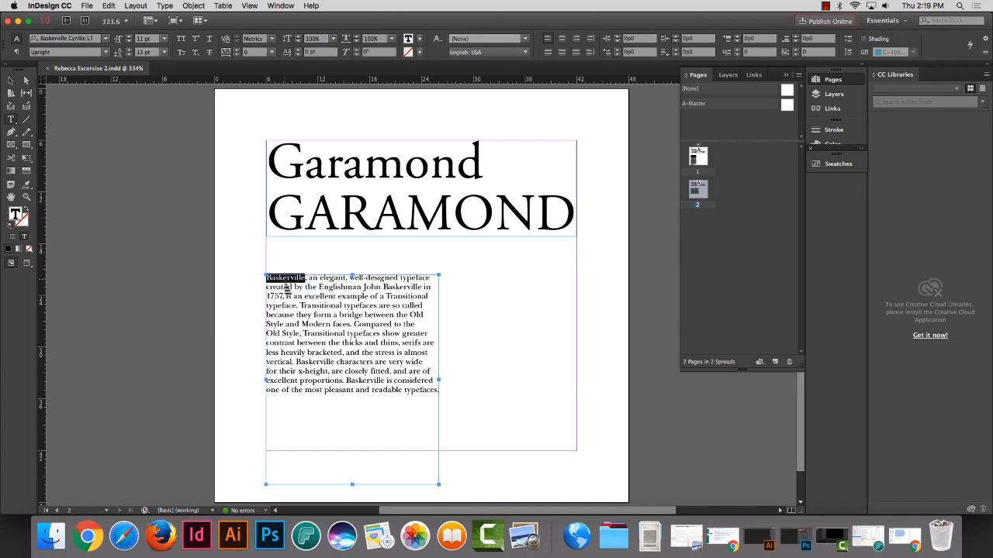
Replace the Garamond heading with 'Baskerville' on two lines.
{"action": "left_click", "coordinate": [339, 170]}
{"action": "key", "text": "super+a"}
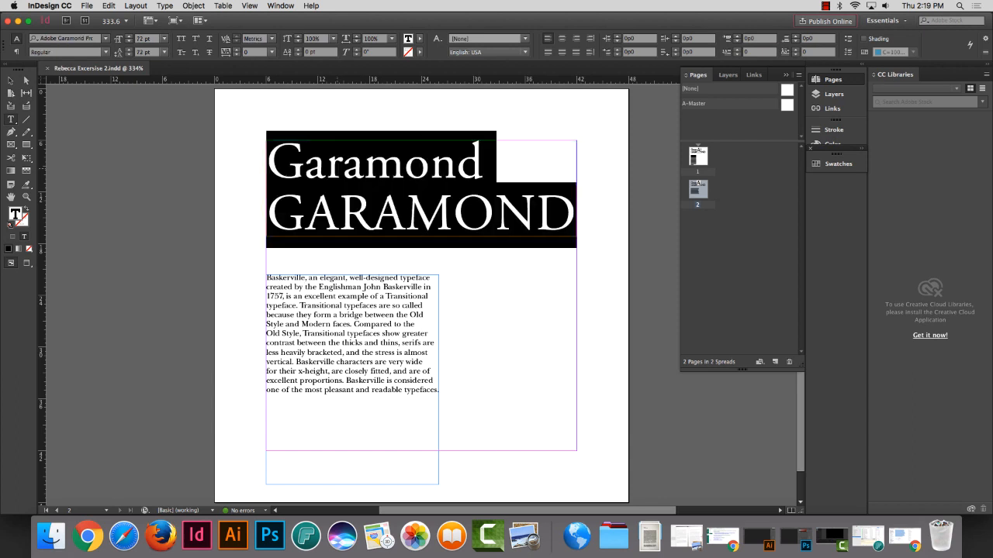
{"action": "type", "text": "Baskerville"}
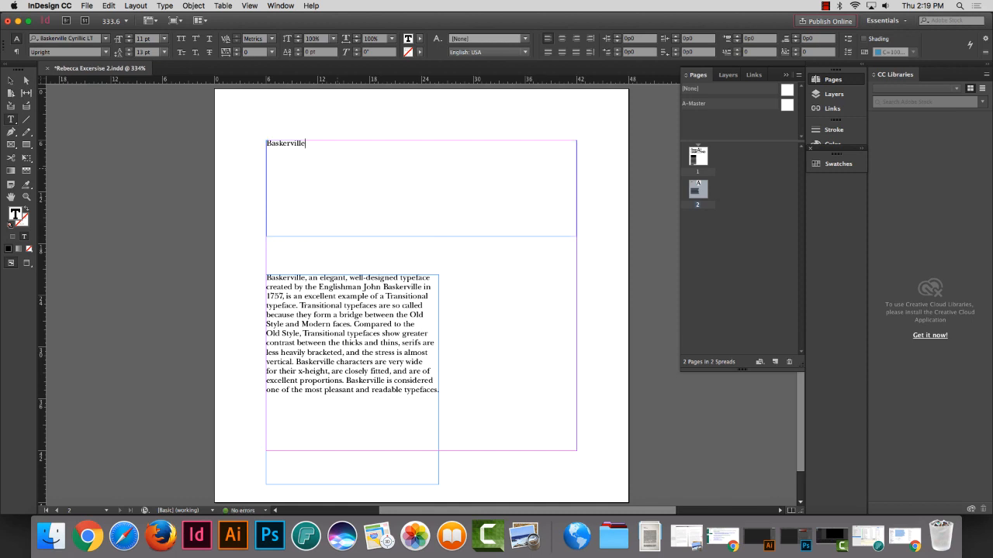
{"action": "key", "text": "Return"}
{"action": "type", "text": "Baskerville"}
Set both Baskerville heading lines to 72 pt size with 72 pt leading.
{"action": "left_click", "coordinate": [308, 153]}
{"action": "key", "text": "super+a"}
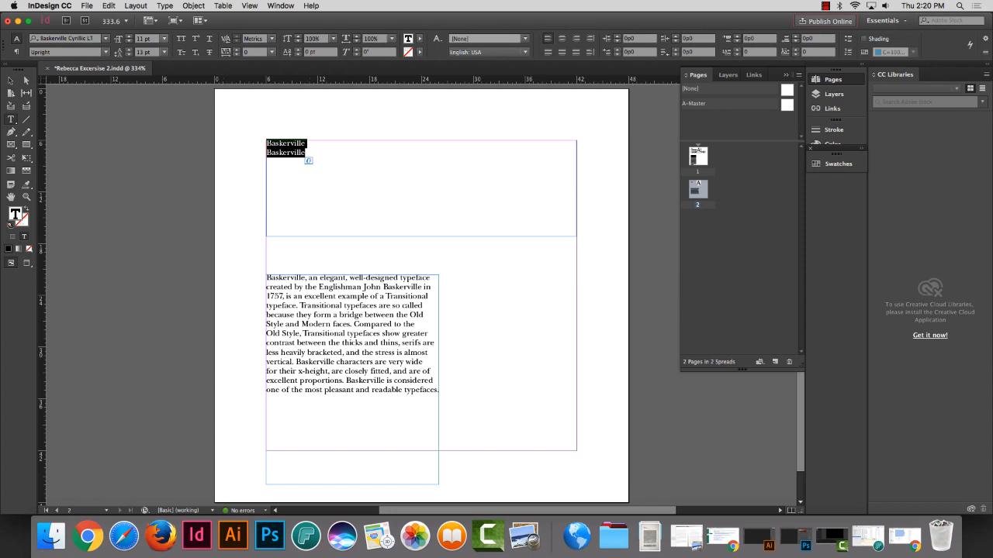
{"action": "left_click", "coordinate": [141, 39]}
{"action": "type", "text": "72"}
{"action": "key", "text": "Tab"}
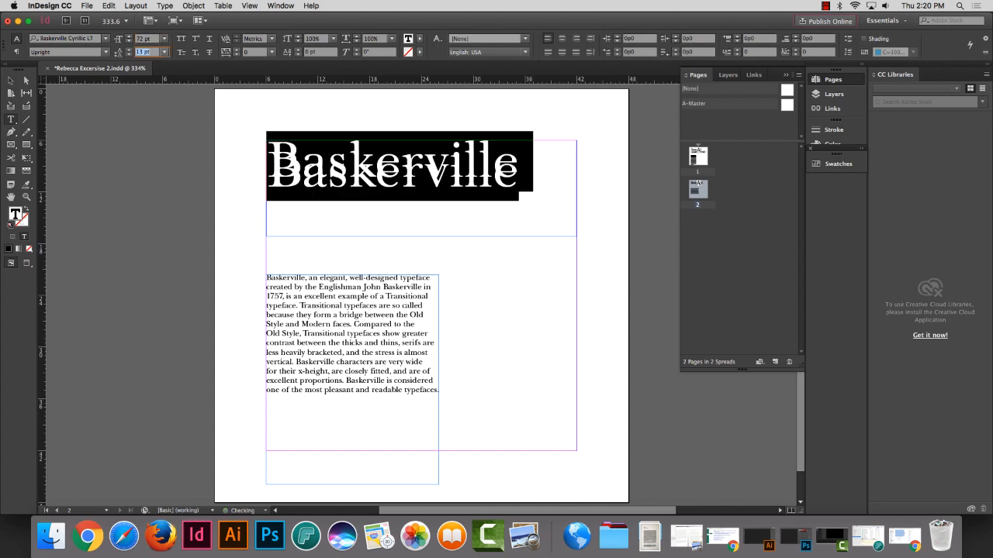
{"action": "type", "text": "72"}
{"action": "key", "text": "Return"}
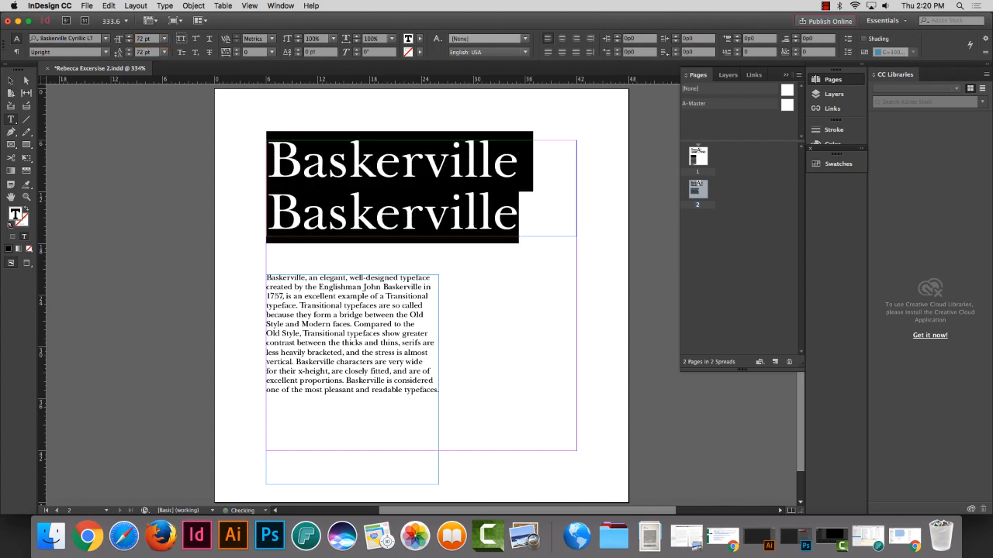
{"action": "double_click", "coordinate": [406, 219]}
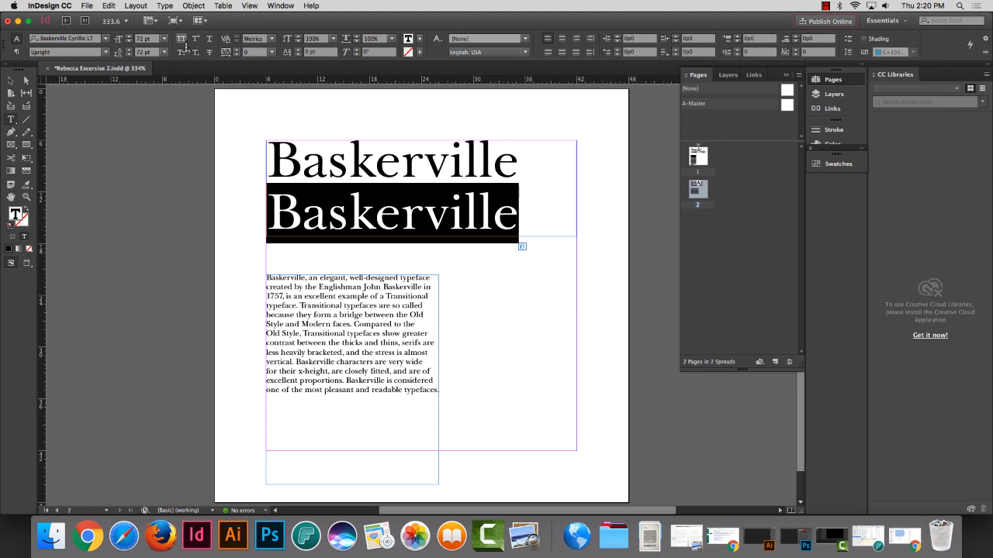
{"action": "left_click", "coordinate": [16, 51]}
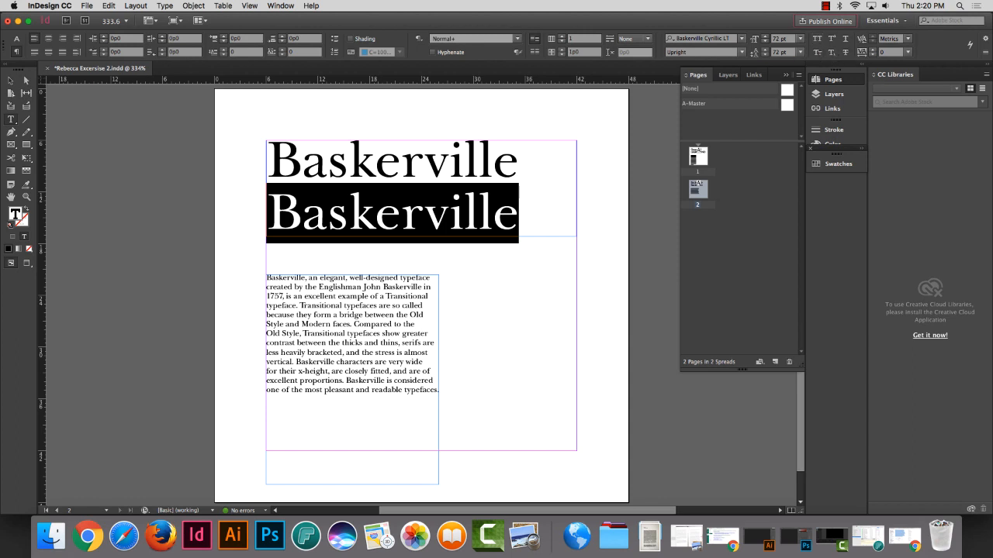
{"action": "left_click", "coordinate": [16, 38]}
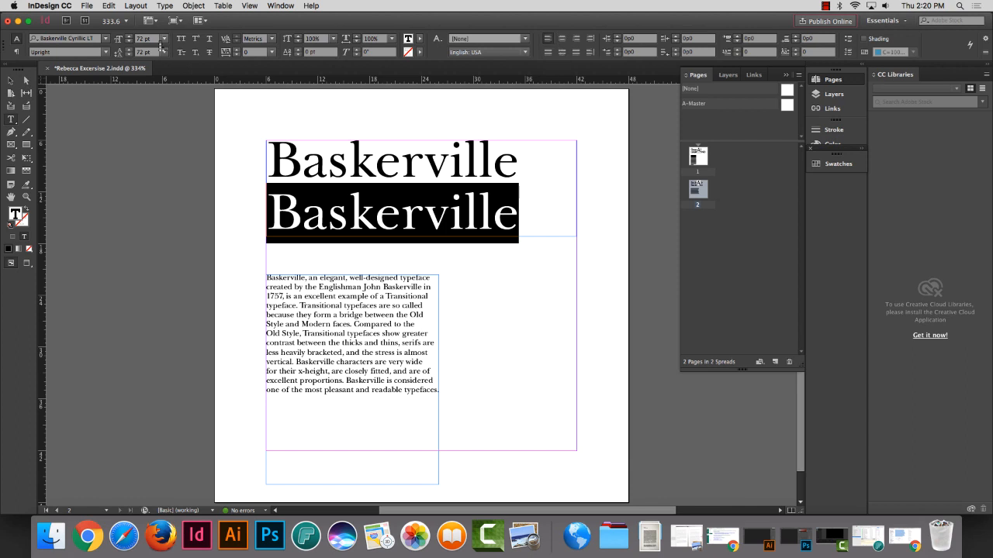
{"action": "key", "text": "BackSpace"}
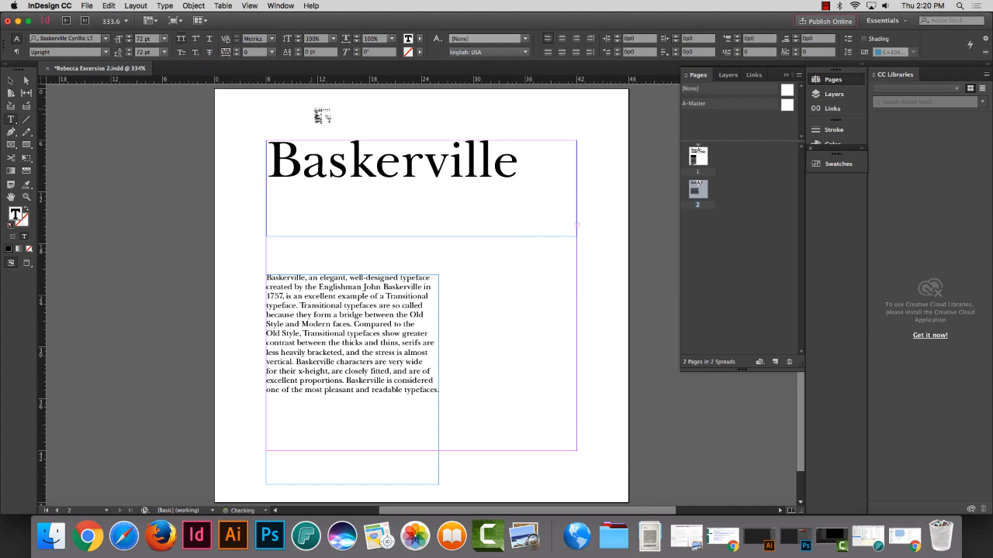
{"action": "key", "text": "Escape"}
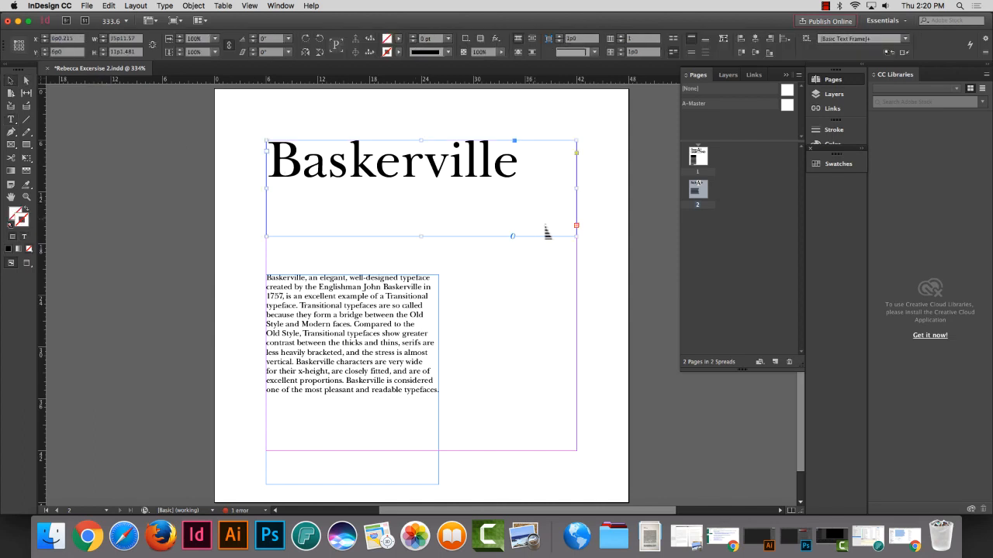
{"action": "double_click", "coordinate": [577, 235]}
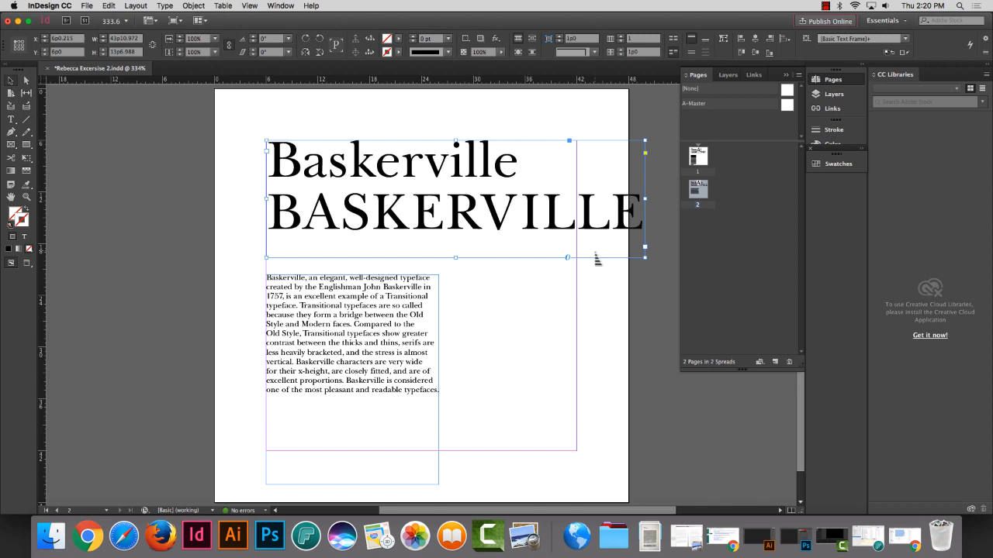
{"action": "key", "text": "super+z"}
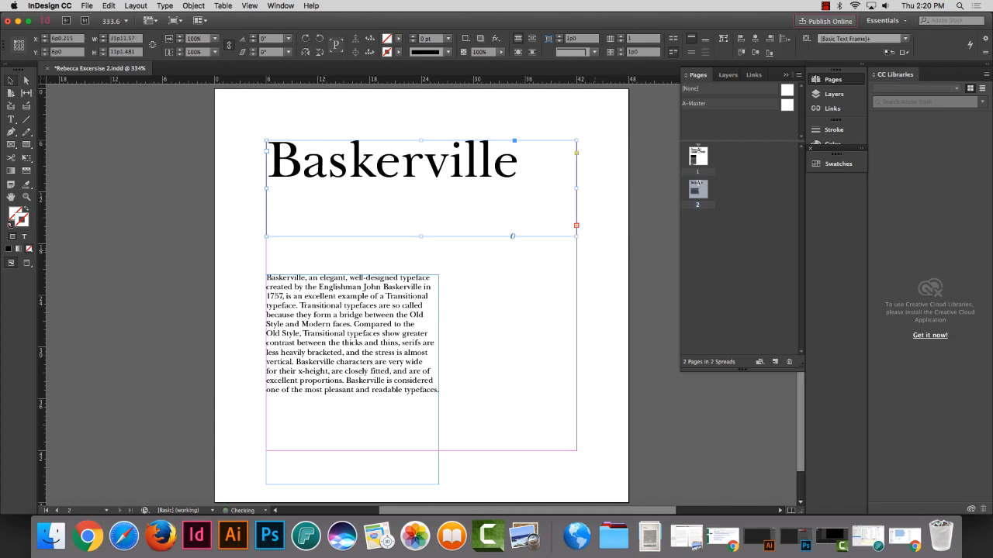
{"action": "key", "text": "super+z"}
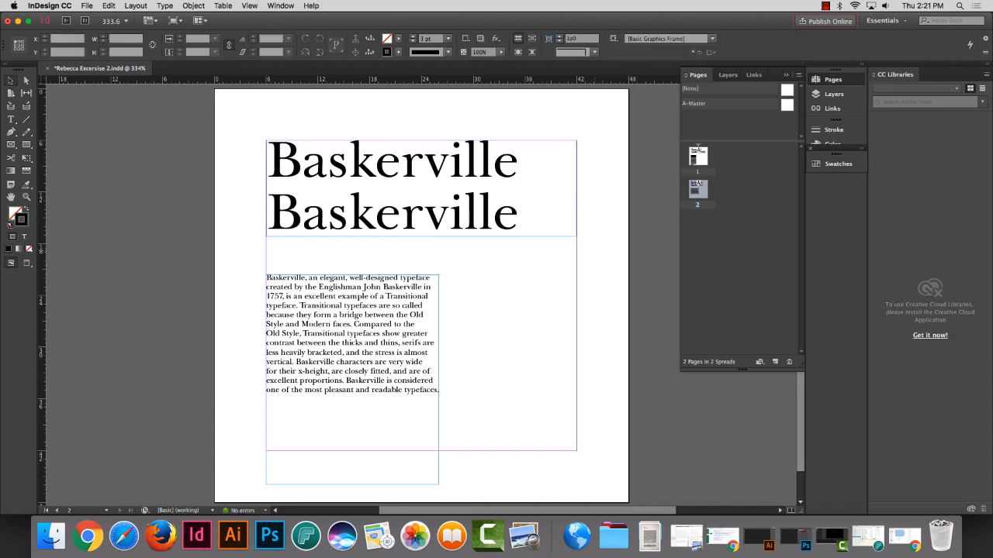
Make the second Baskerville line Small Caps, save, and zoom in on the headings.
{"action": "double_click", "coordinate": [403, 218]}
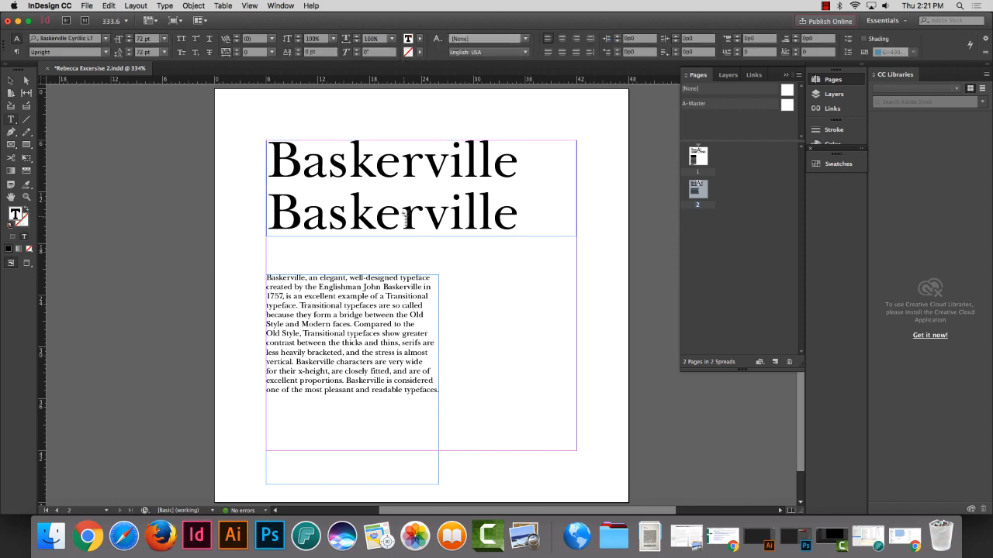
{"action": "double_click", "coordinate": [404, 218]}
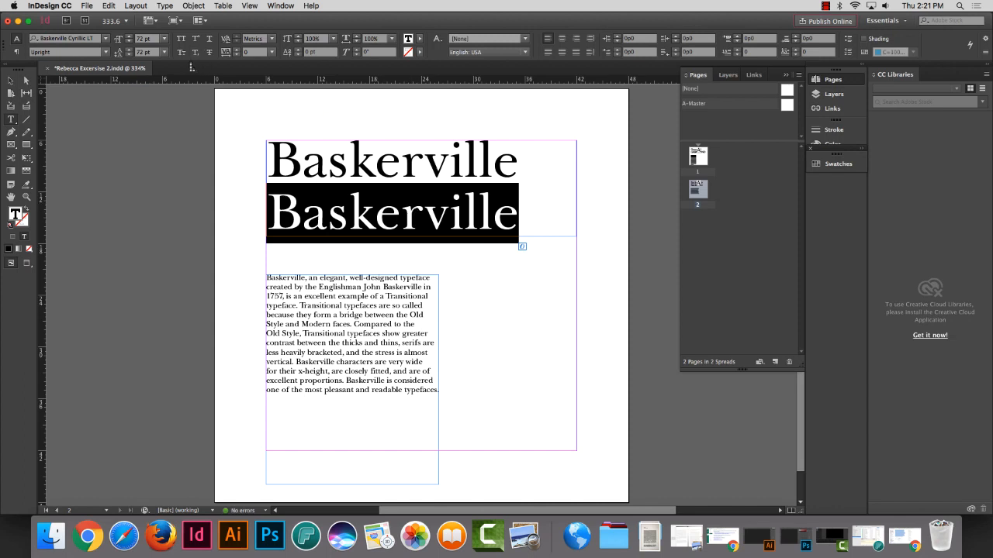
{"action": "left_click", "coordinate": [181, 52]}
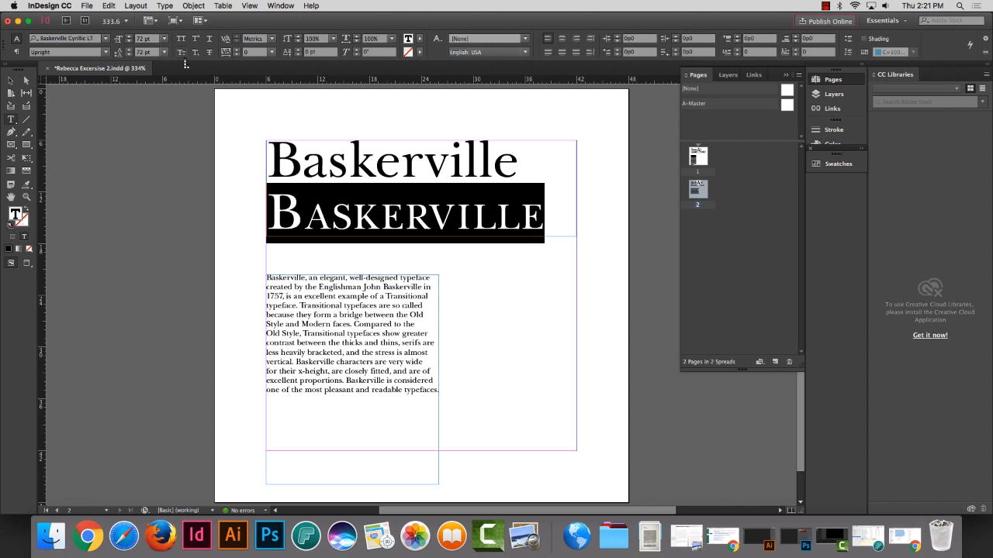
{"action": "key", "text": "super+s"}
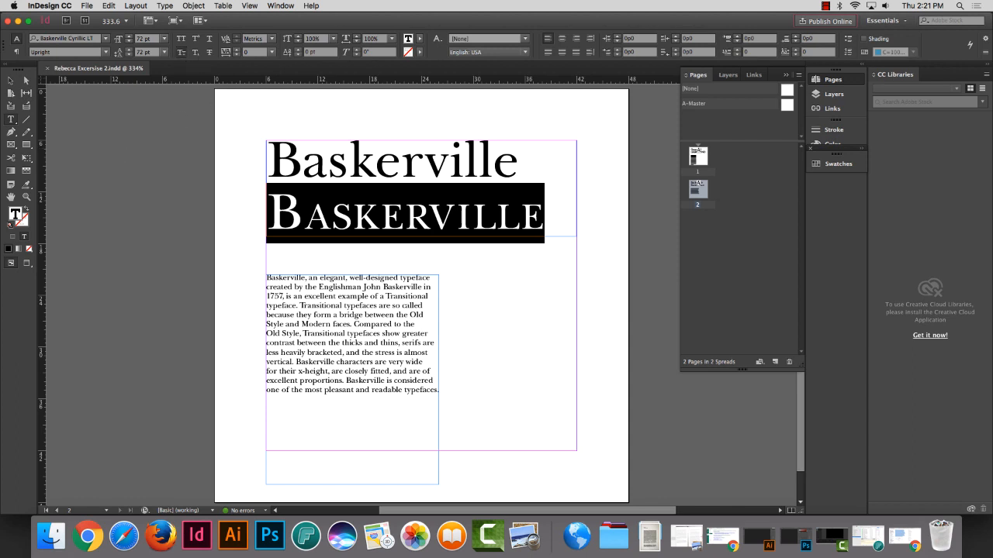
{"action": "left_click", "coordinate": [26, 196]}
{"action": "left_click_drag", "start_coordinate": [195, 116], "coordinate": [609, 309]}
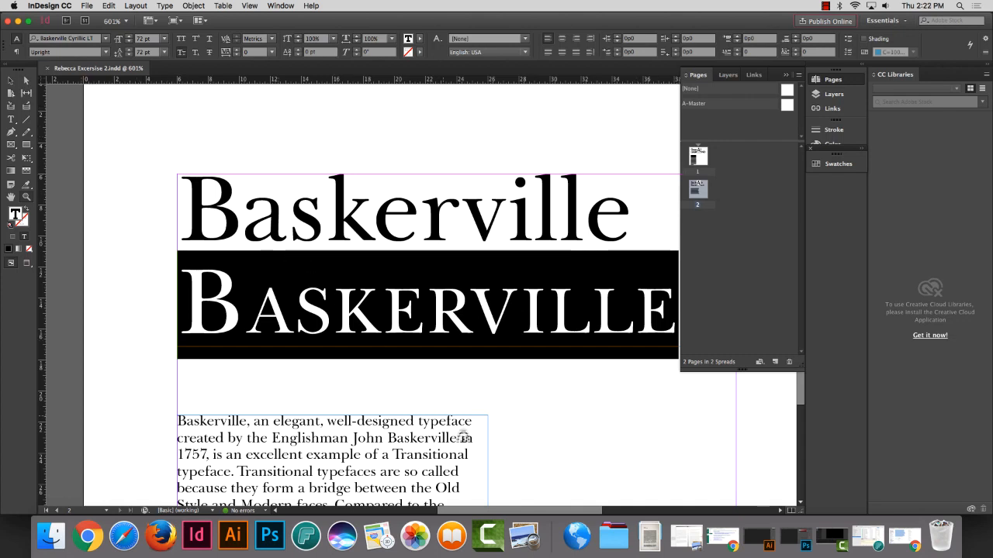
{"action": "left_click_drag", "start_coordinate": [558, 510], "coordinate": [568, 511]}
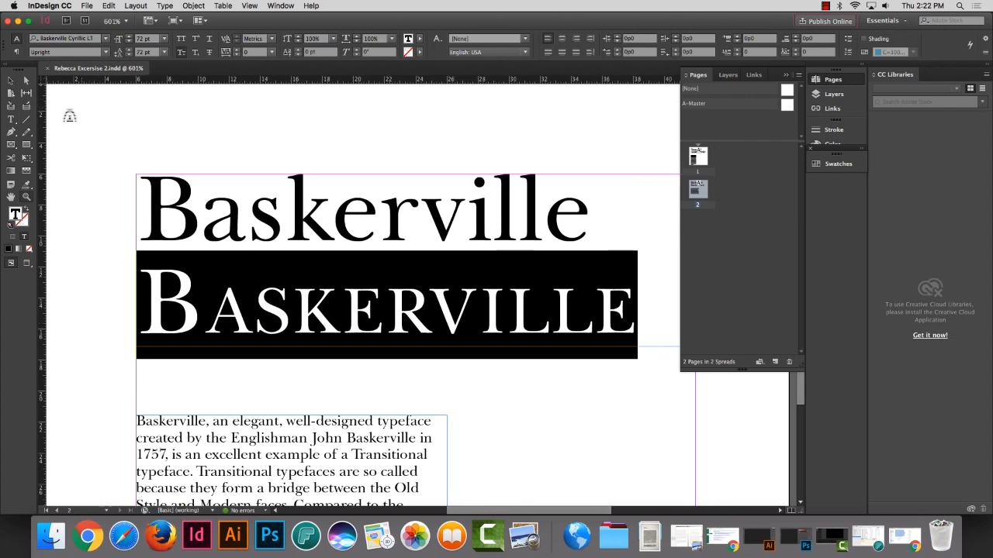
{"action": "left_click", "coordinate": [11, 120]}
{"action": "left_click", "coordinate": [247, 215]}
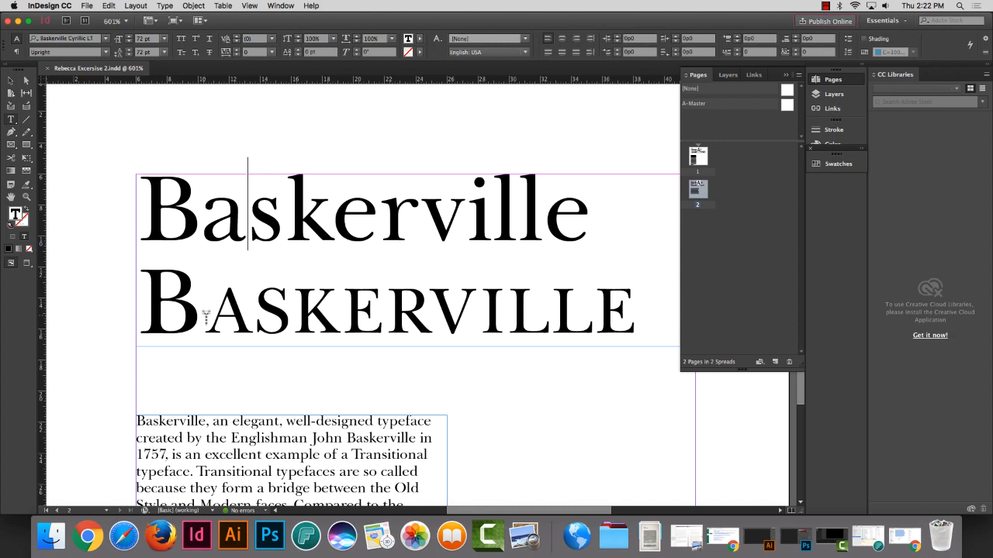
{"action": "left_click", "coordinate": [206, 315]}
{"action": "double_click", "coordinate": [216, 315]}
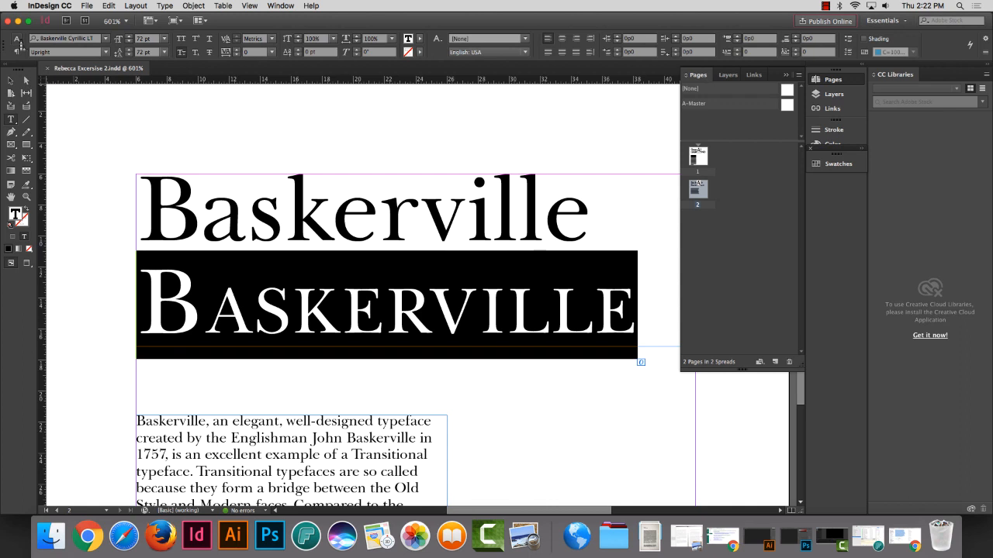
{"action": "left_click", "coordinate": [17, 51]}
{"action": "left_click", "coordinate": [17, 38]}
{"action": "key", "text": "alt+Left"}
{"action": "key", "text": "alt+Left"}
{"action": "key", "text": "alt+Left"}
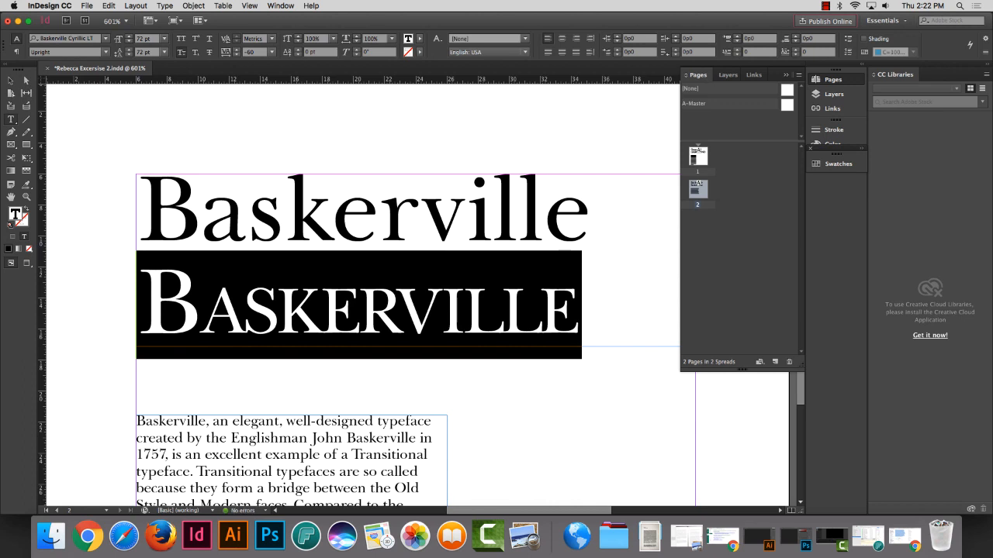
{"action": "key", "text": "alt+Right"}
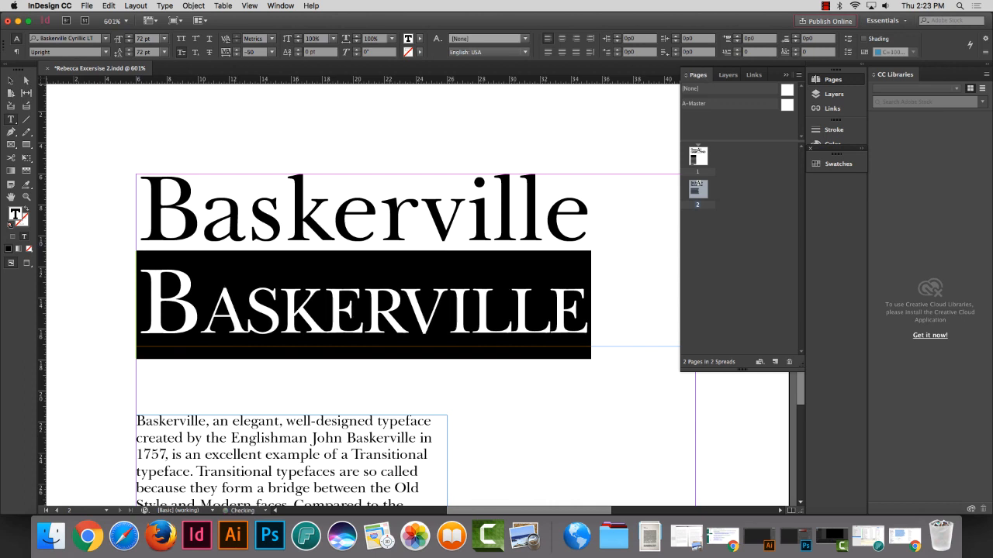
{"action": "double_click", "coordinate": [250, 52]}
{"action": "type", "text": "0"}
{"action": "key", "text": "Tab"}
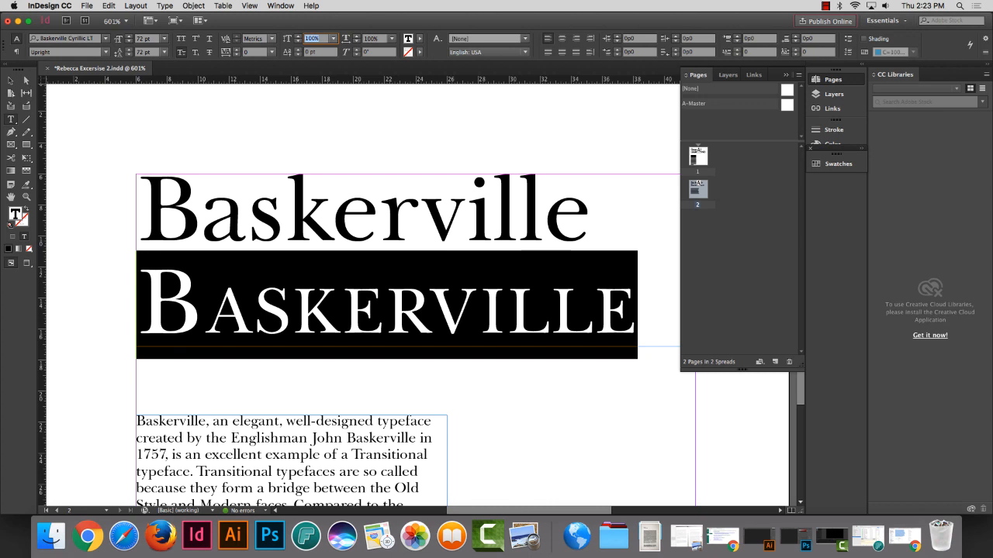
Switch kerning to Optical and tighten the B–A, A–S and K–E pairs in BASKERVILLE.
{"action": "left_click", "coordinate": [271, 38]}
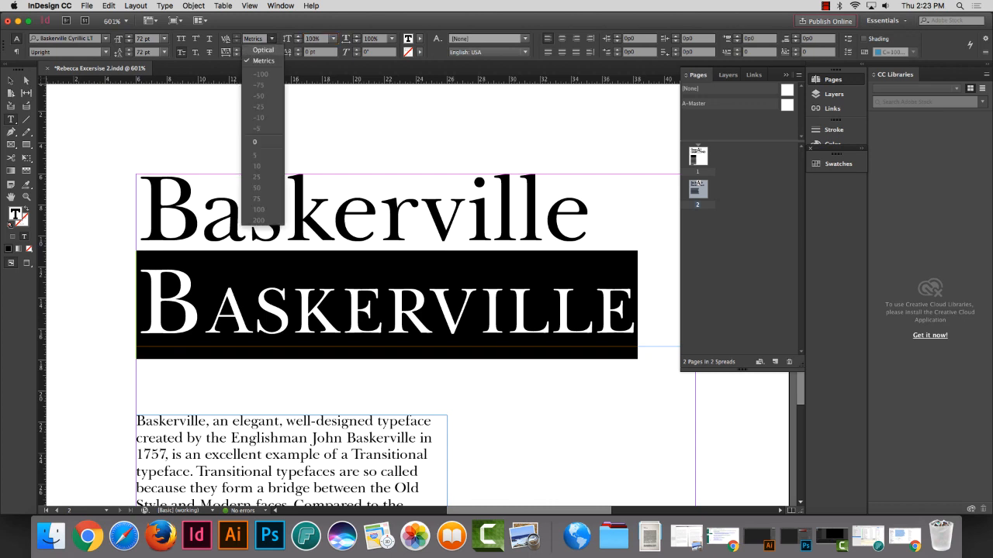
{"action": "left_click", "coordinate": [256, 59]}
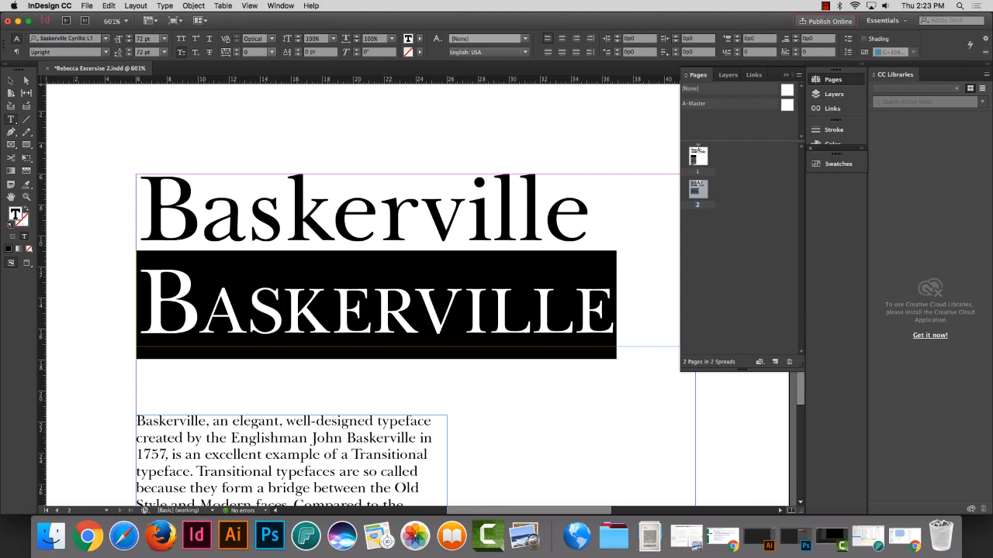
{"action": "left_click", "coordinate": [437, 313]}
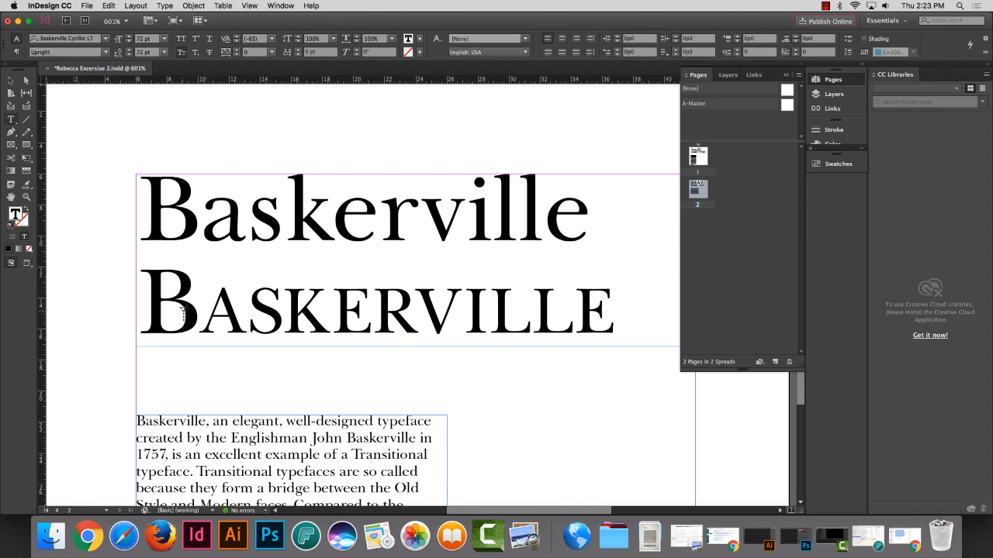
{"action": "left_click", "coordinate": [199, 314]}
{"action": "key", "text": "alt+Left"}
{"action": "key", "text": "alt+Left"}
{"action": "key", "text": "alt+Left"}
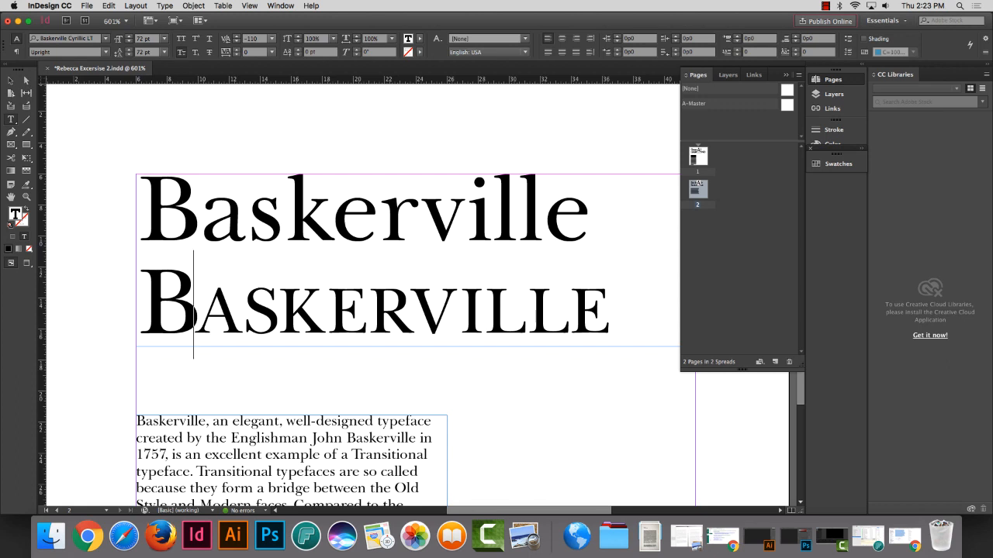
{"action": "left_click", "coordinate": [256, 307]}
{"action": "key", "text": "alt+Left"}
{"action": "key", "text": "alt+Left"}
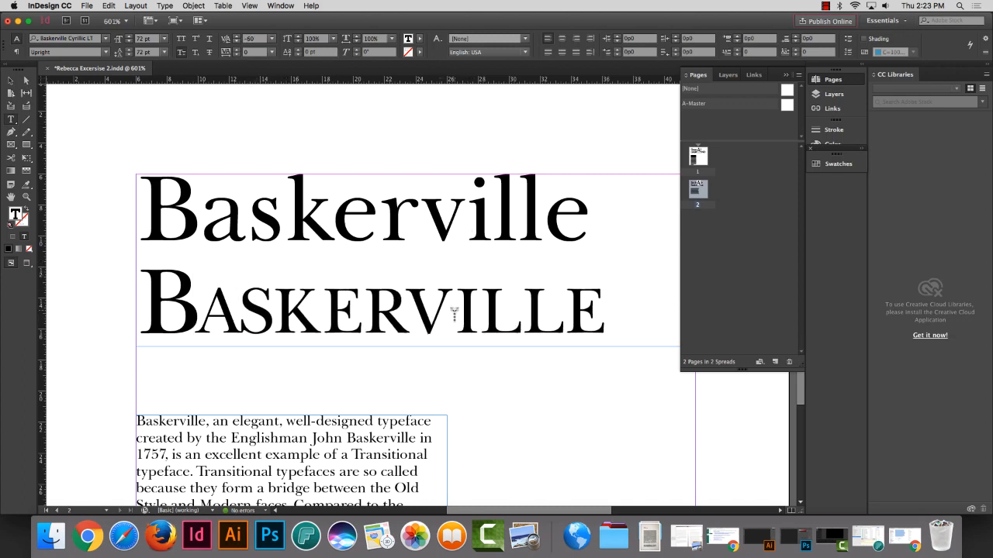
{"action": "left_click", "coordinate": [448, 314]}
{"action": "left_click", "coordinate": [317, 257]}
{"action": "key", "text": "alt+Left"}
{"action": "key", "text": "alt+Left"}
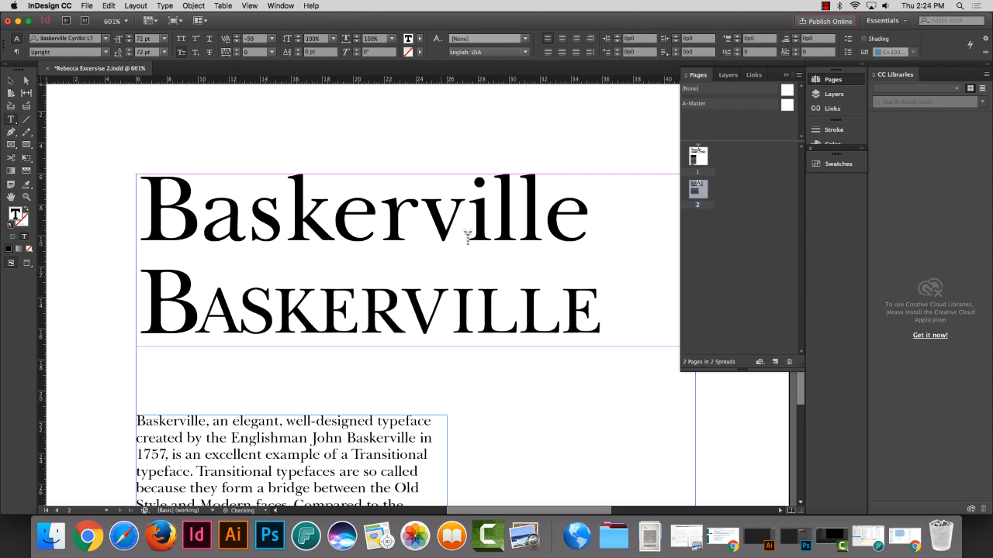
Tighten the R–V, V–I, L–L, L–E and I–L letter pairs of BASKERVILLE.
{"action": "left_click", "coordinate": [408, 308]}
{"action": "key", "text": "alt+Left"}
{"action": "key", "text": "alt+Left"}
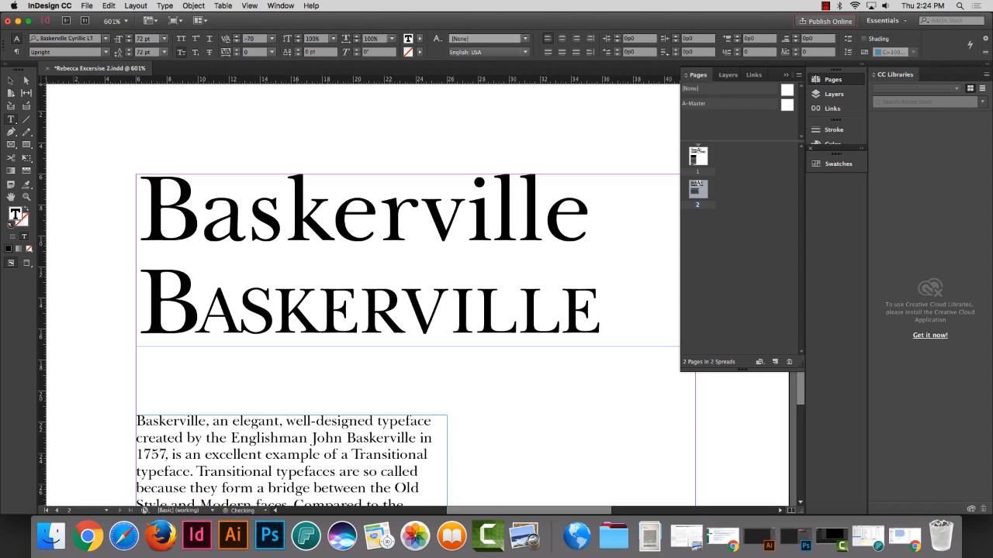
{"action": "key", "text": "alt+Left"}
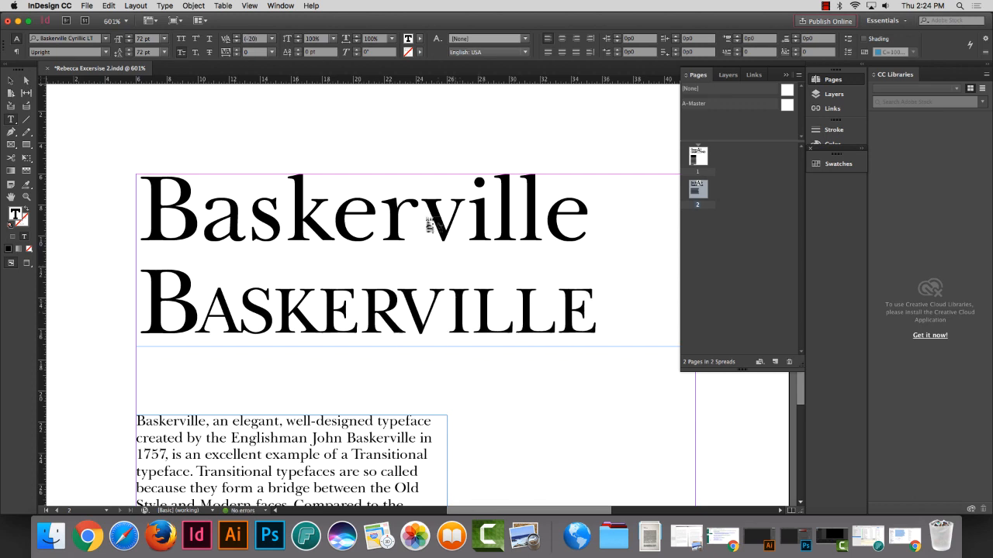
{"action": "key", "text": "Right"}
{"action": "key", "text": "alt+Left"}
{"action": "key", "text": "alt+Left"}
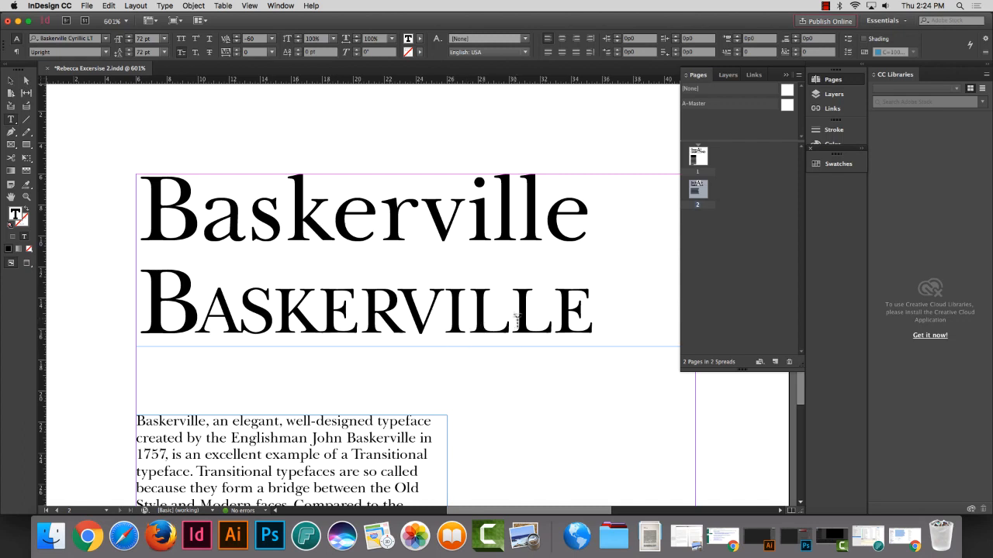
{"action": "key", "text": "Right"}
{"action": "key", "text": "alt+Left"}
{"action": "key", "text": "alt+Left"}
{"action": "key", "text": "alt+Left"}
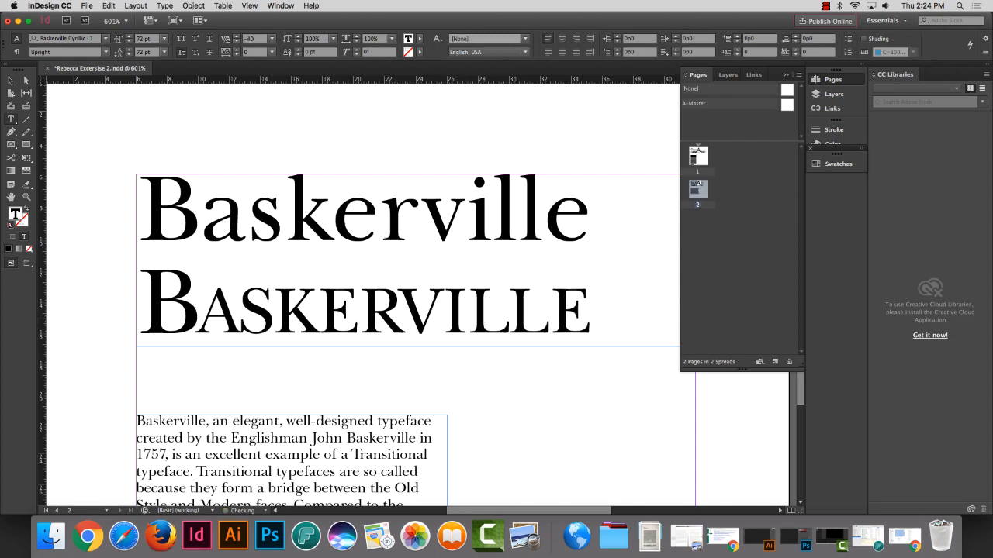
{"action": "key", "text": "Right"}
{"action": "key", "text": "alt+Left"}
{"action": "key", "text": "alt+Left"}
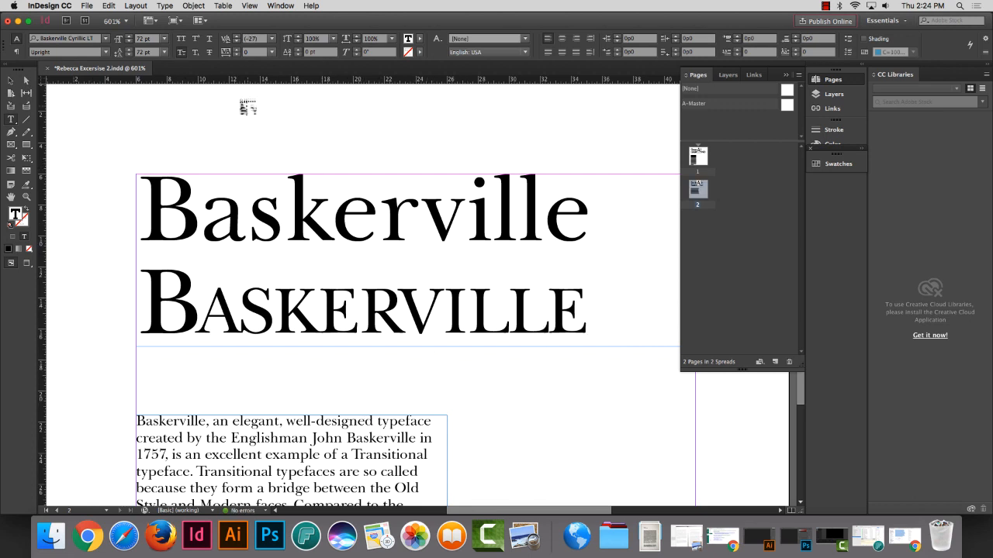
{"action": "key", "text": "Left"}
{"action": "key", "text": "Left"}
{"action": "key", "text": "alt+Left"}
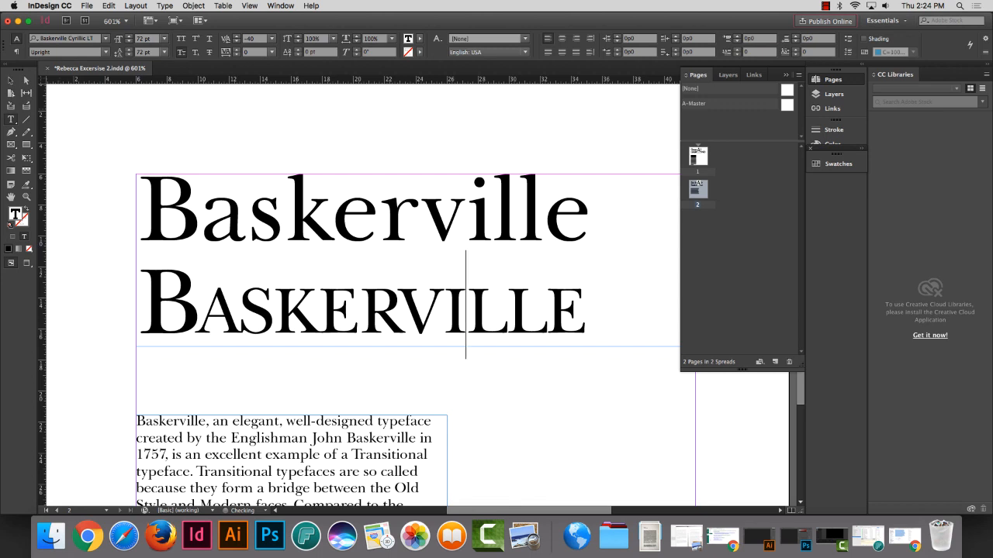
{"action": "left_click", "coordinate": [11, 80]}
{"action": "left_click", "coordinate": [101, 147]}
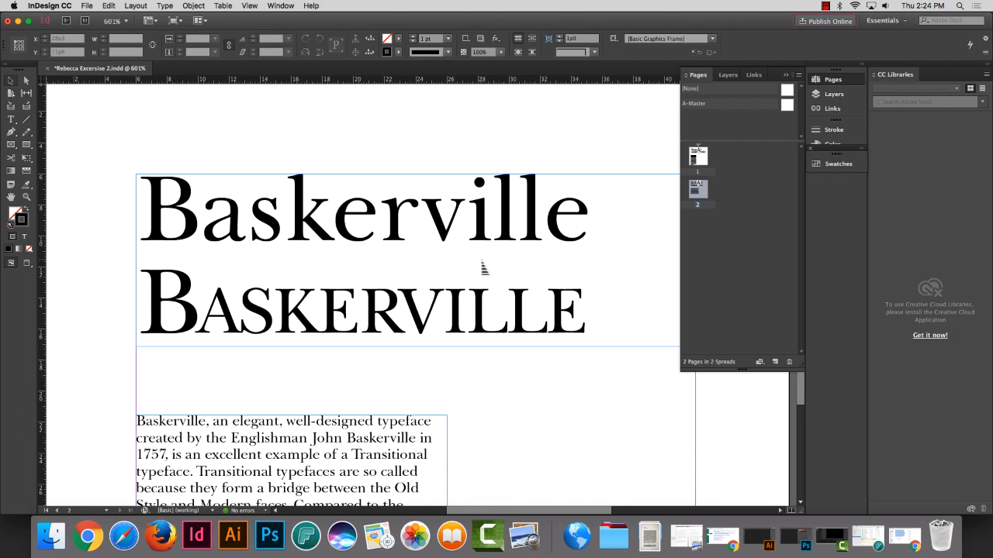
Tighten the kerning after the initial B of BASKERVILLE to -120.
{"action": "key", "text": "super+s"}
{"action": "left_click", "coordinate": [209, 307]}
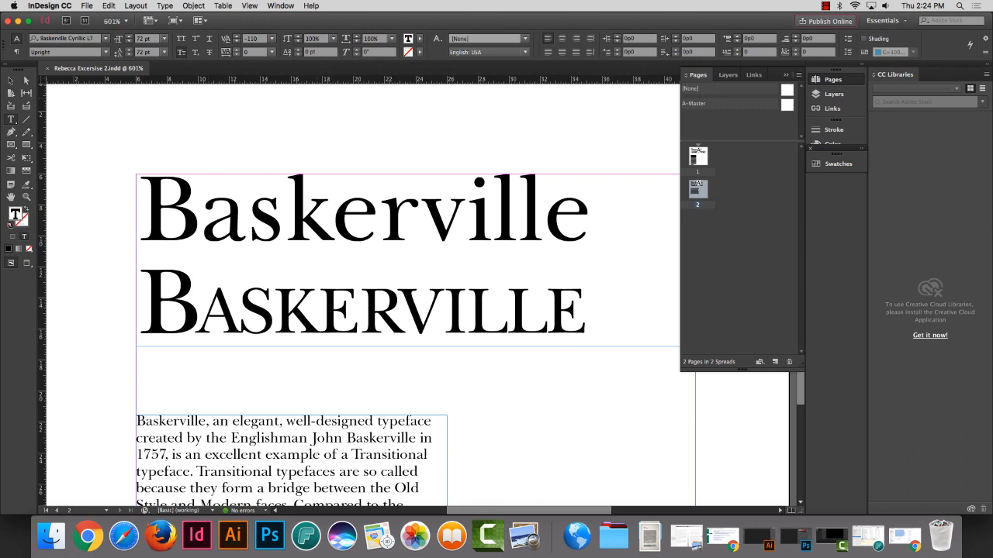
{"action": "left_click", "coordinate": [236, 41]}
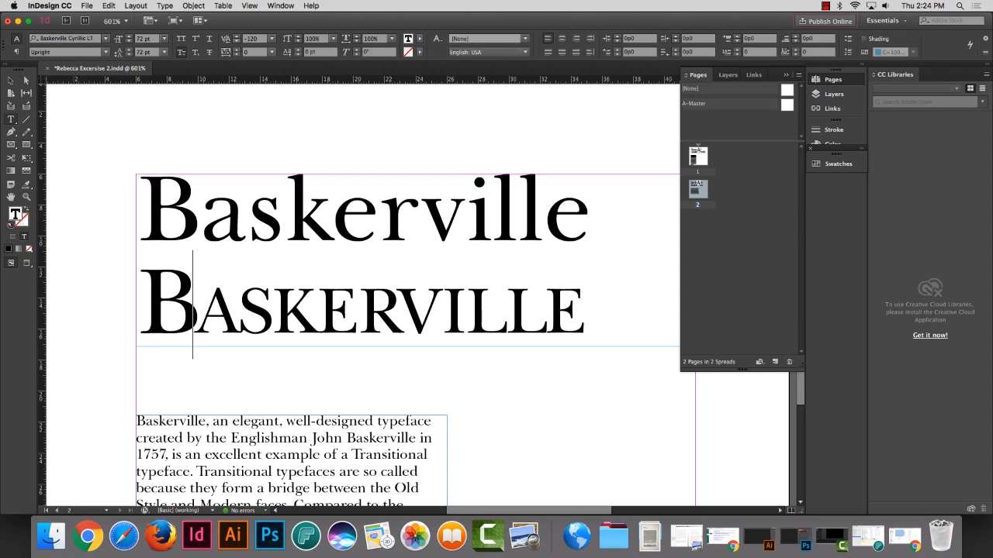
{"action": "double_click", "coordinate": [338, 307]}
{"action": "key", "text": "alt+Right"}
{"action": "key", "text": "alt+Right"}
{"action": "key", "text": "alt+Right"}
{"action": "key", "text": "alt+Right"}
{"action": "key", "text": "alt+Right"}
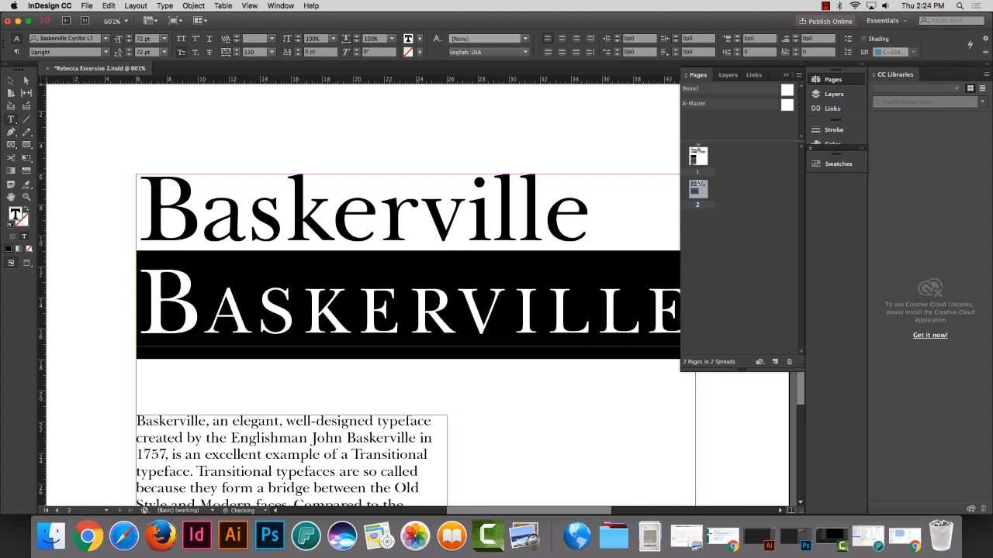
Undo the accidental replacement of the BASKERVILLE line, save, and fit the page.
{"action": "left_click", "coordinate": [220, 55]}
{"action": "type", "text": "•"}
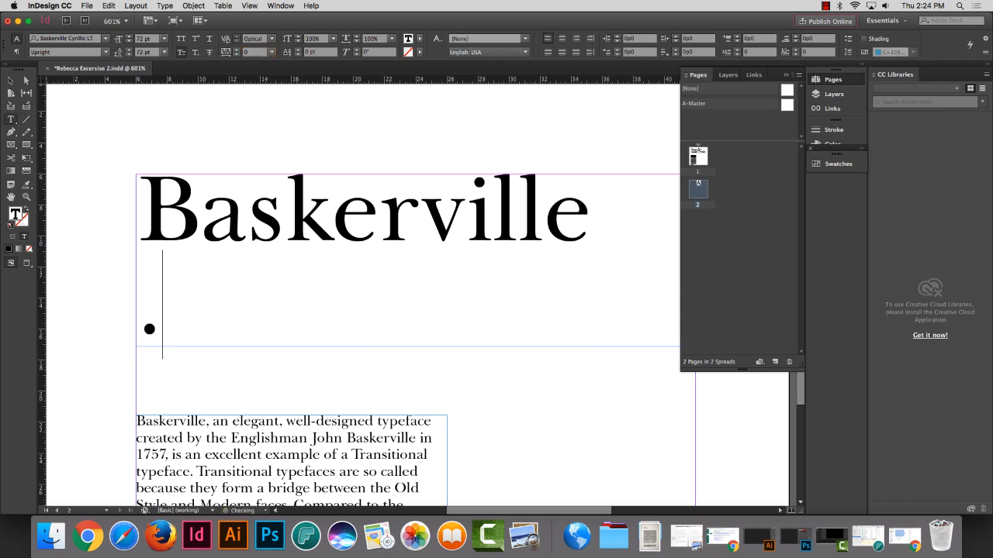
{"action": "key", "text": "super+z"}
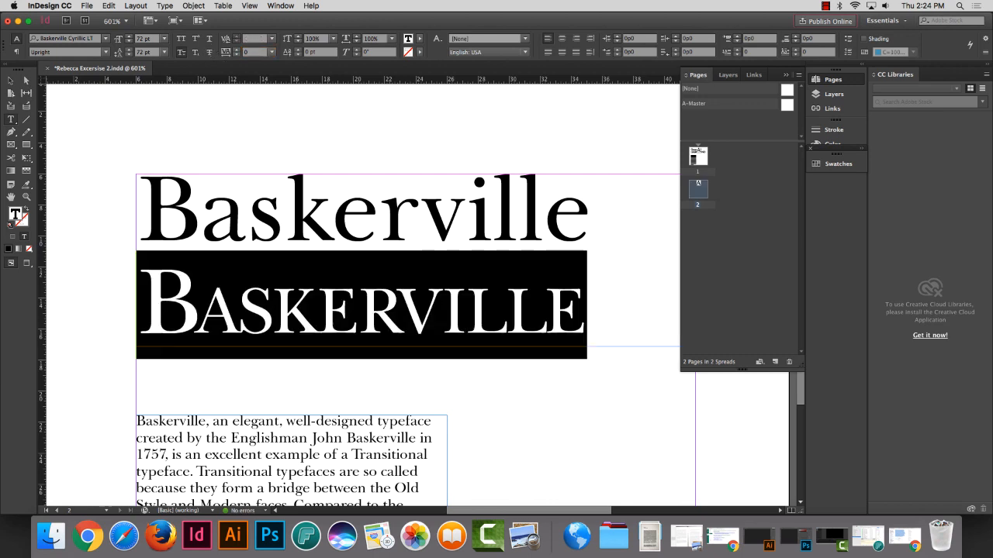
{"action": "left_click", "coordinate": [10, 81]}
{"action": "left_click", "coordinate": [80, 113]}
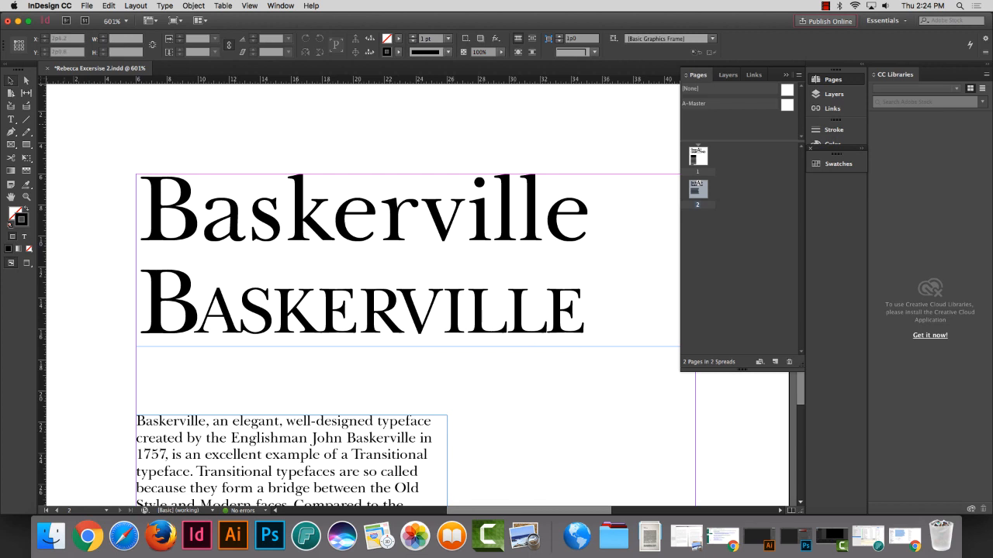
{"action": "key", "text": "super+s"}
{"action": "key", "text": "super+0"}
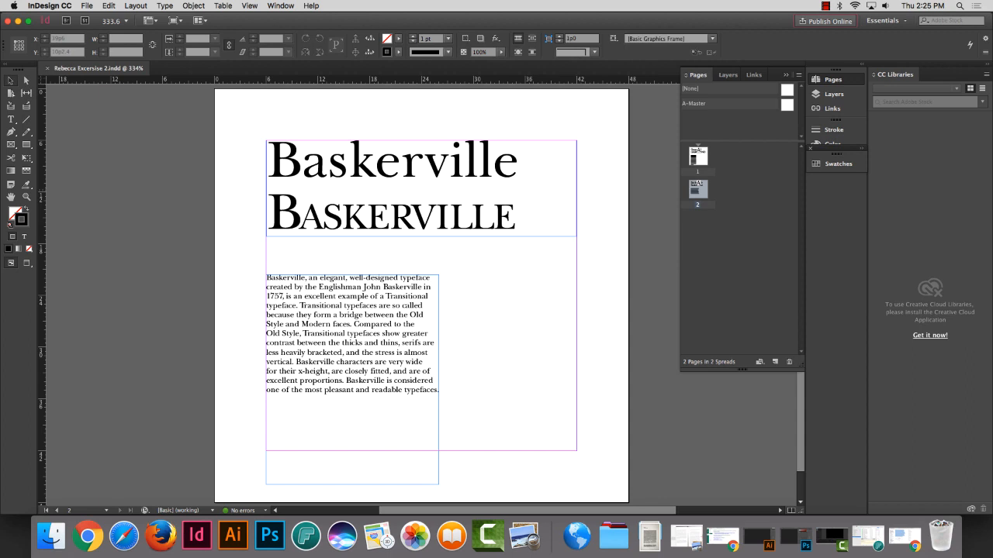
Duplicate page 2 as a new page 3 with Duplicate Spread.
{"action": "double_click", "coordinate": [698, 190]}
{"action": "right_click", "coordinate": [698, 192]}
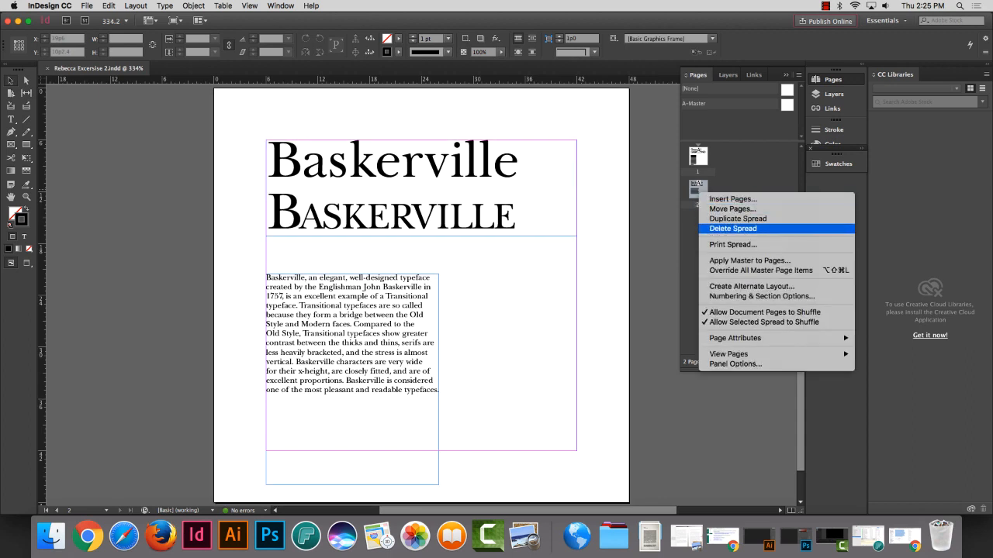
{"action": "left_click", "coordinate": [737, 219]}
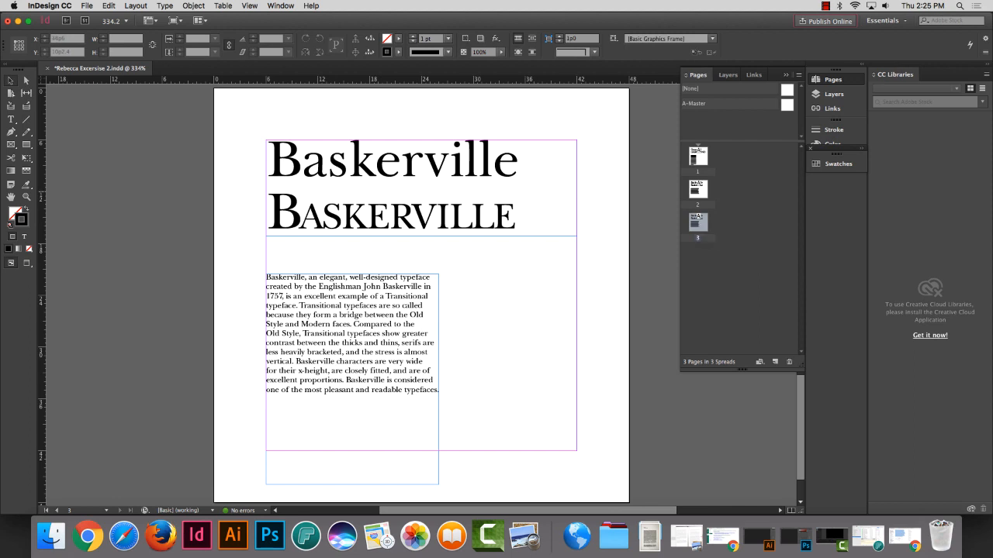
Delete the old Baskerville body text from page 3's frame.
{"action": "double_click", "coordinate": [314, 314]}
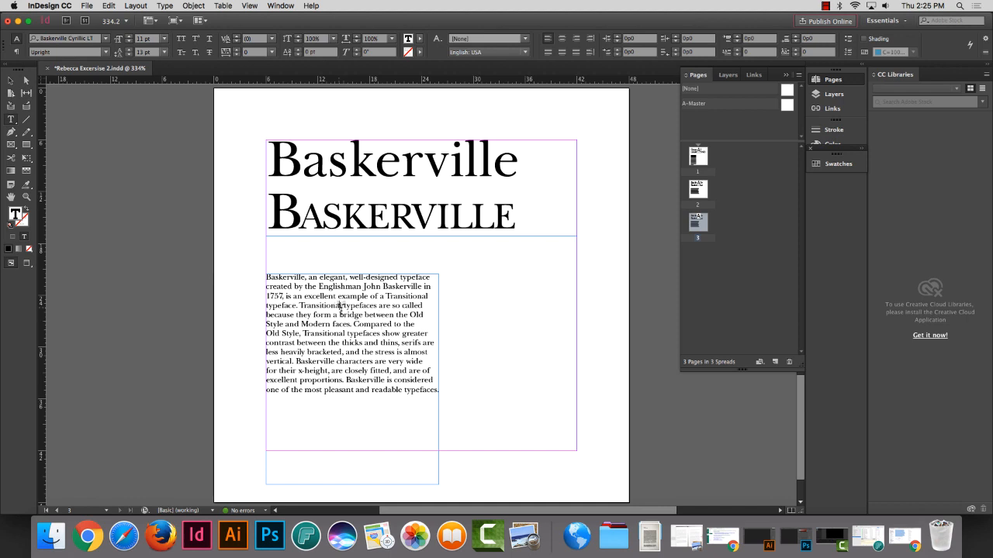
{"action": "triple_click", "coordinate": [339, 306]}
{"action": "double_click", "coordinate": [349, 315]}
{"action": "triple_click", "coordinate": [341, 315]}
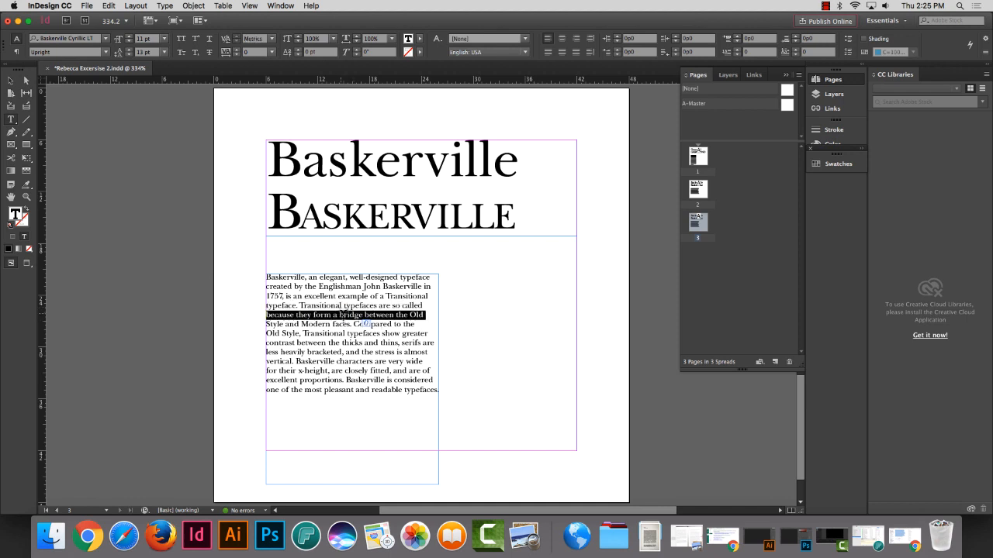
{"action": "left_click", "coordinate": [342, 315]}
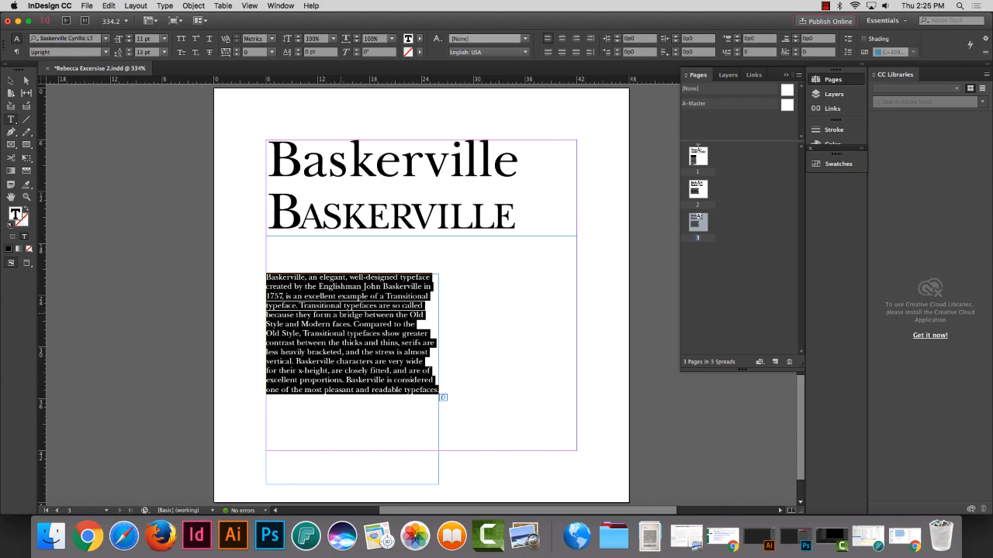
{"action": "key", "text": "BackSpace"}
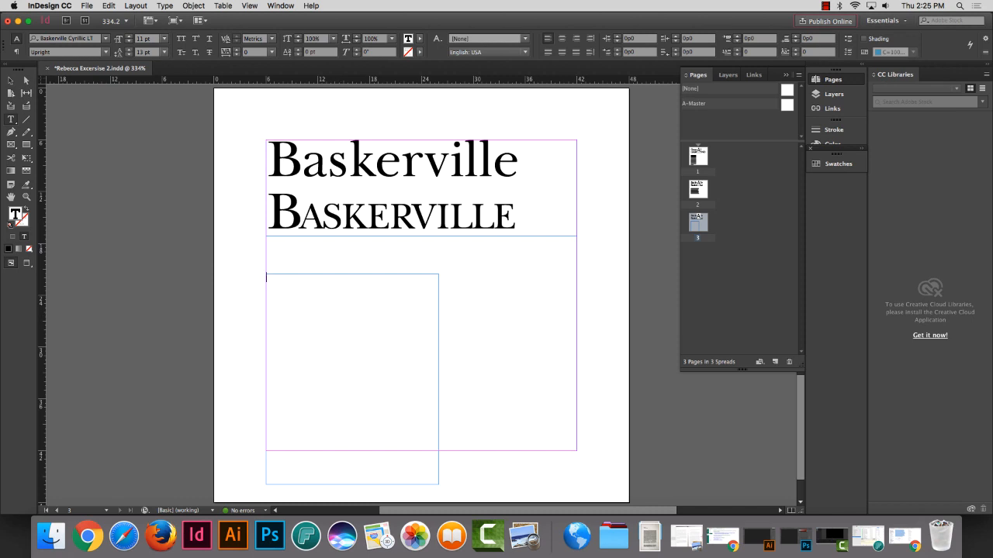
Place BODONI.docx into page 3's body frame, dismiss the missing-fonts warning, and select the text.
{"action": "left_click", "coordinate": [86, 6]}
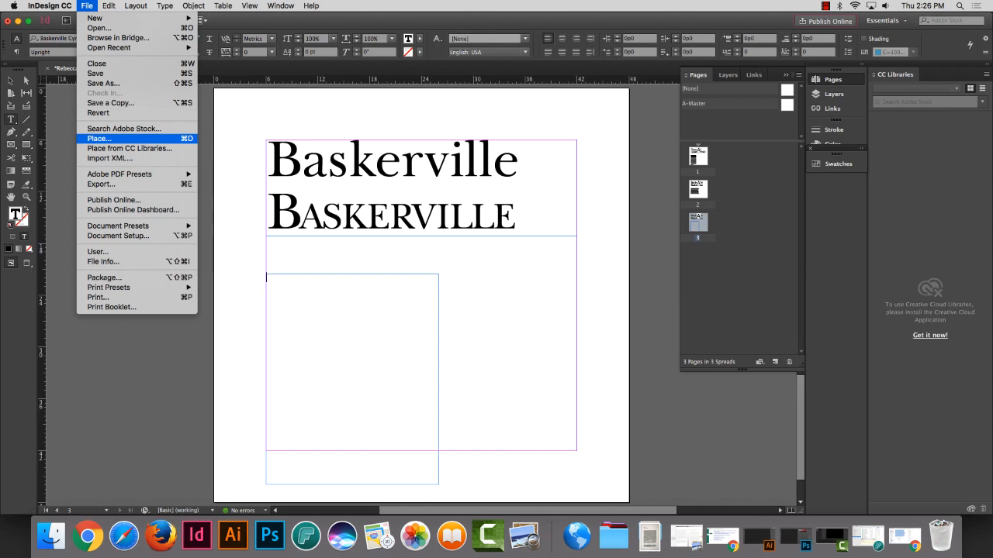
{"action": "left_click", "coordinate": [100, 139]}
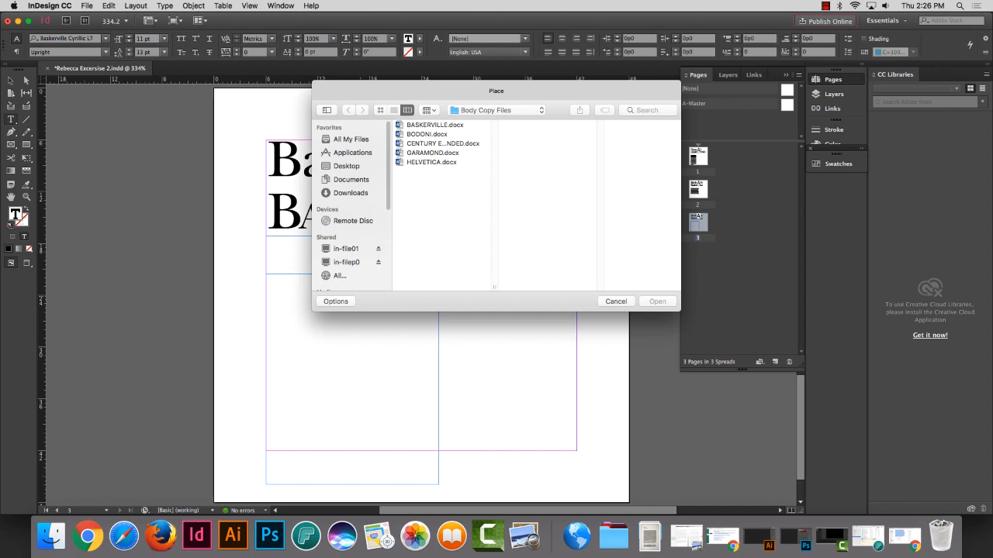
{"action": "left_click", "coordinate": [427, 135]}
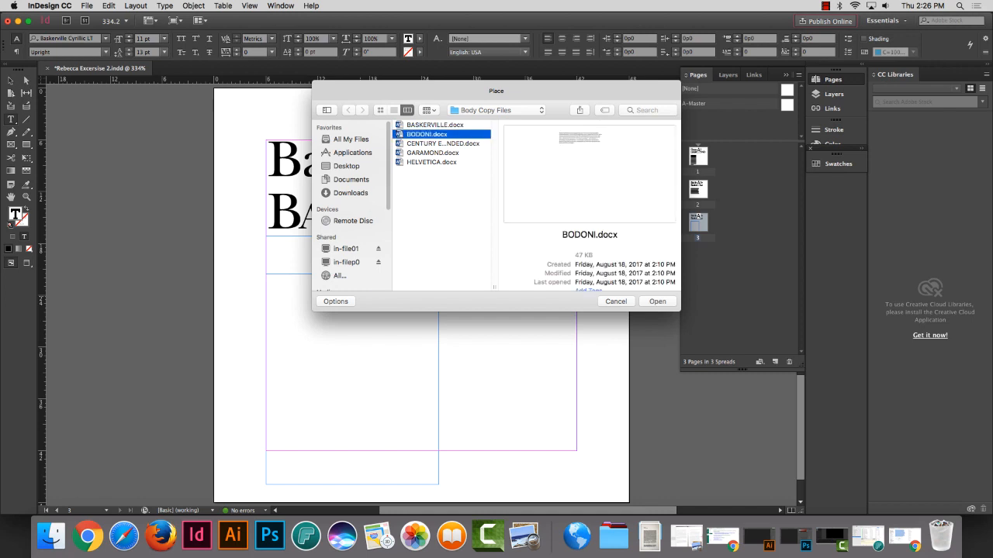
{"action": "left_click", "coordinate": [657, 301]}
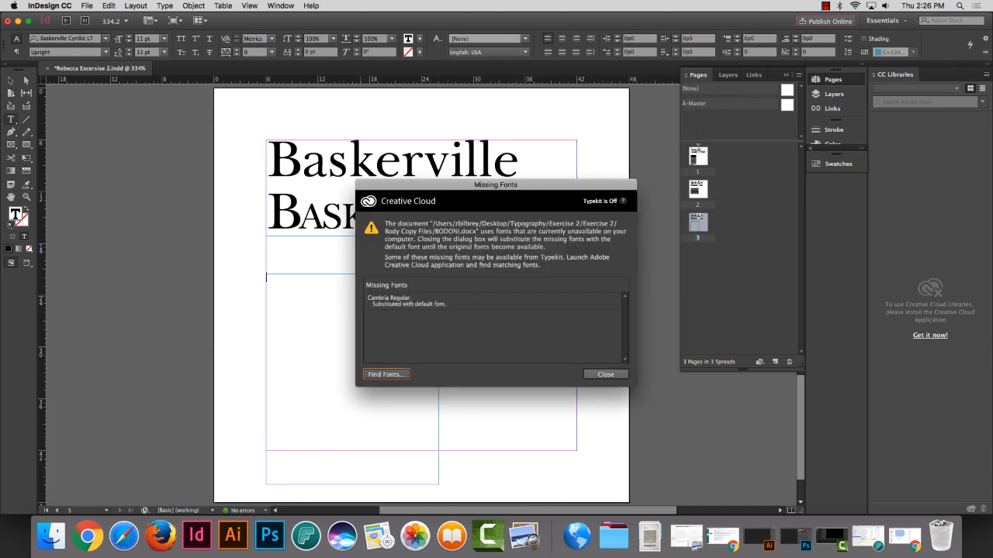
{"action": "left_click", "coordinate": [604, 374]}
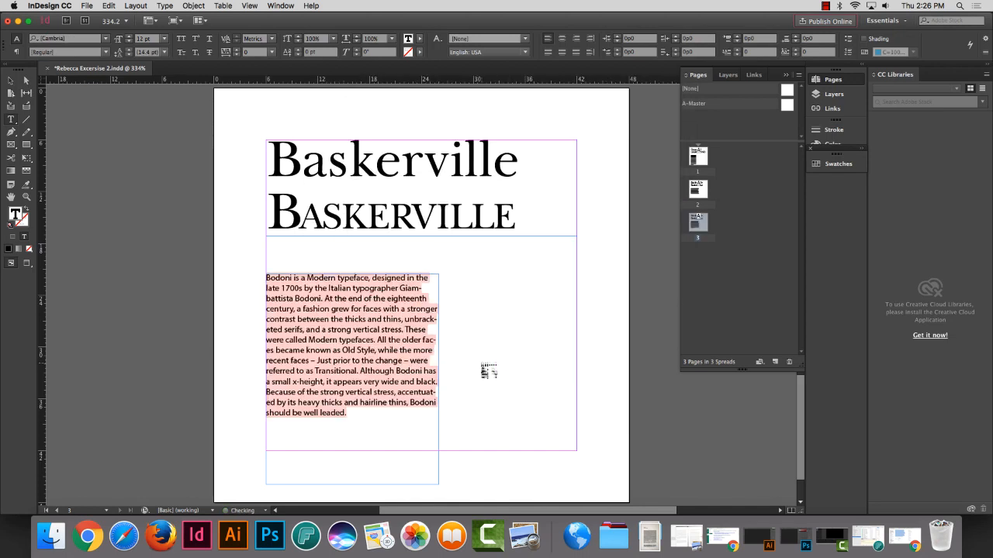
{"action": "left_click", "coordinate": [415, 340]}
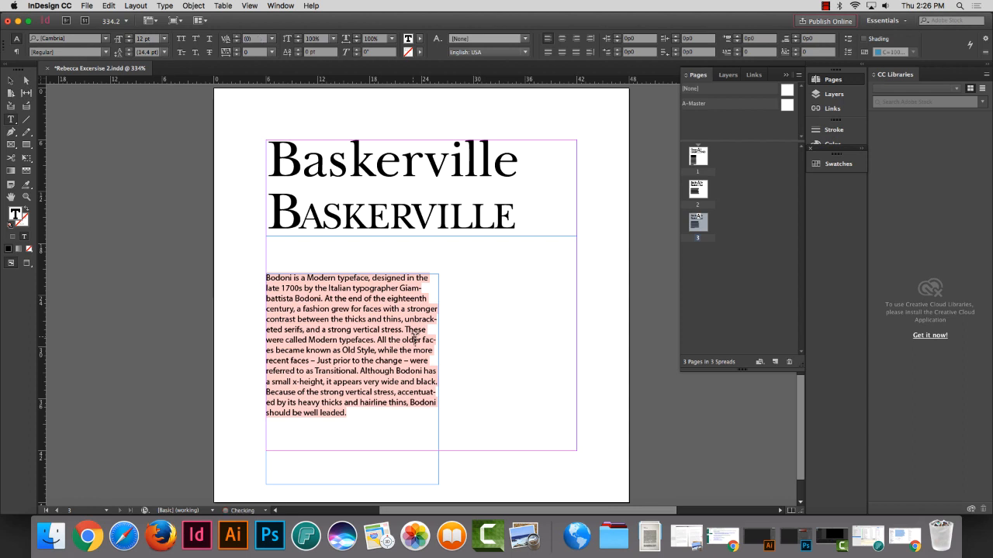
{"action": "key", "text": "super+a"}
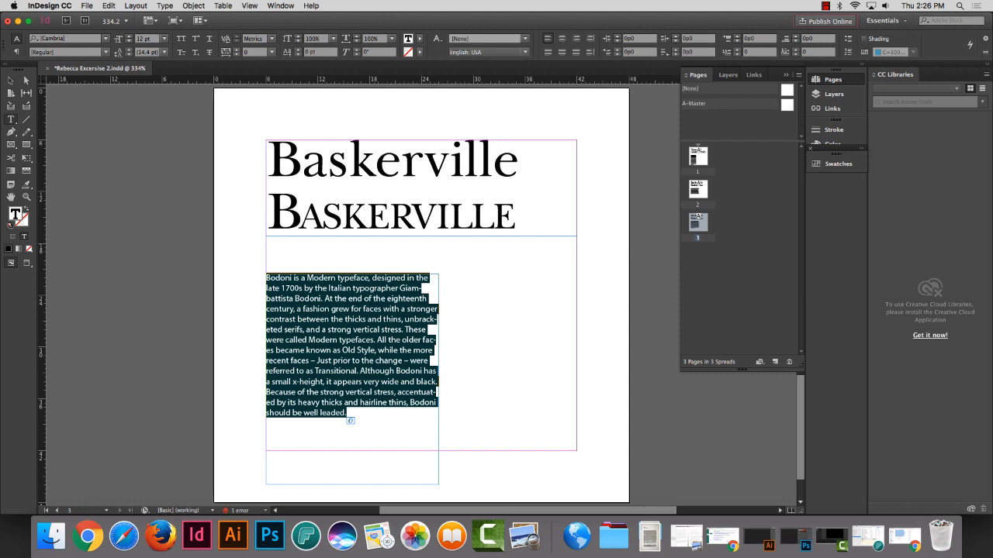
Apply Bodoni Std Book to page 3's body paragraph, replacing the substituted Cambria.
{"action": "left_click", "coordinate": [61, 39]}
{"action": "key", "text": "super+a"}
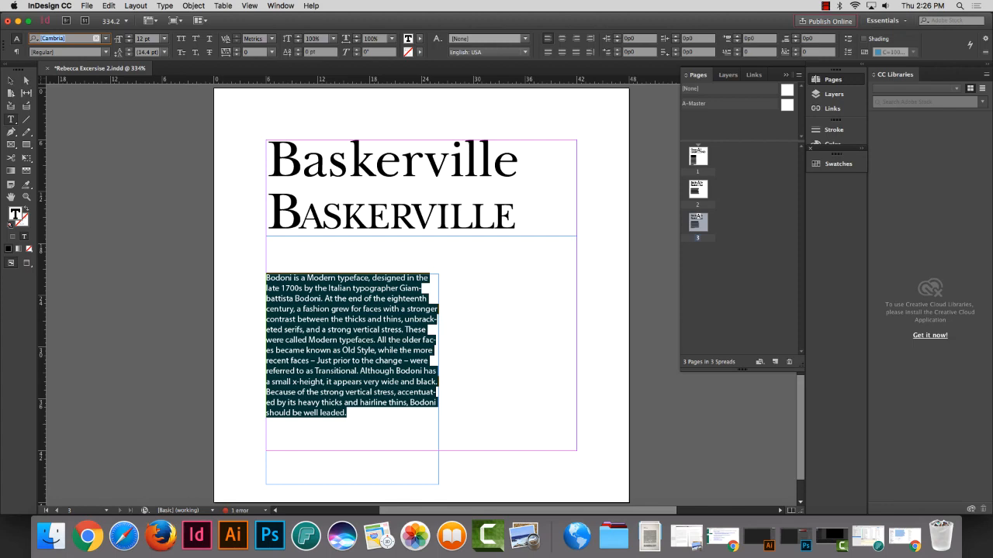
{"action": "type", "text": "bodo"}
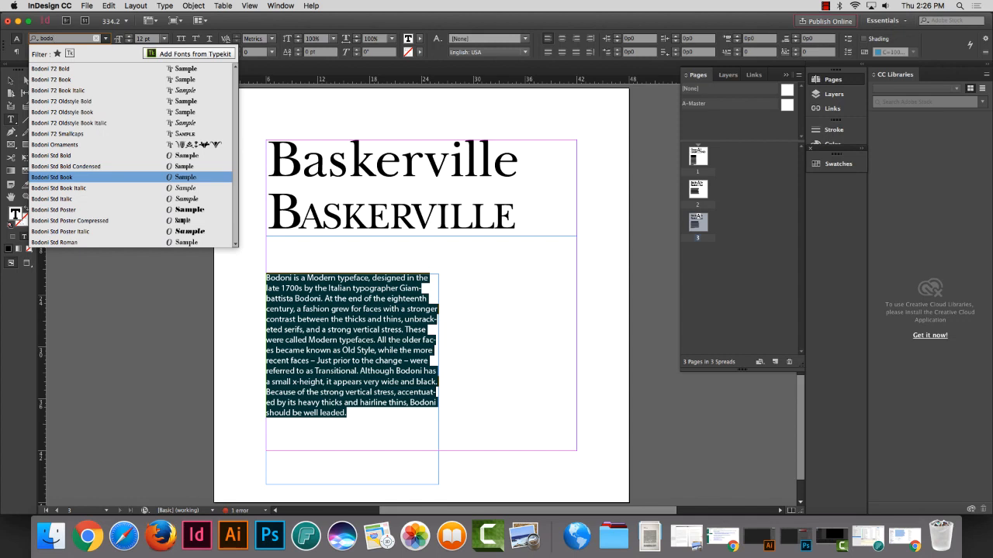
{"action": "left_click", "coordinate": [174, 180]}
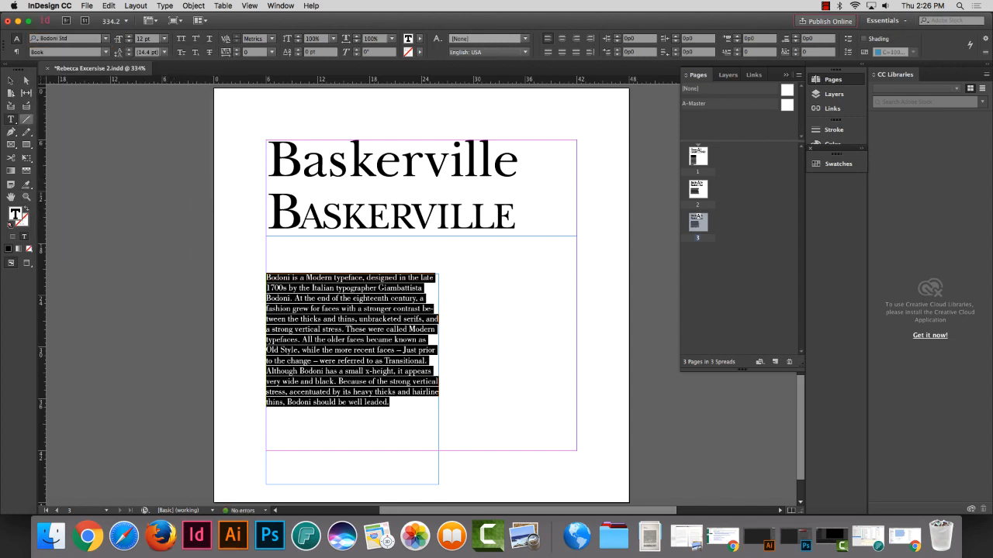
{"action": "left_click", "coordinate": [322, 208]}
{"action": "double_click", "coordinate": [322, 209]}
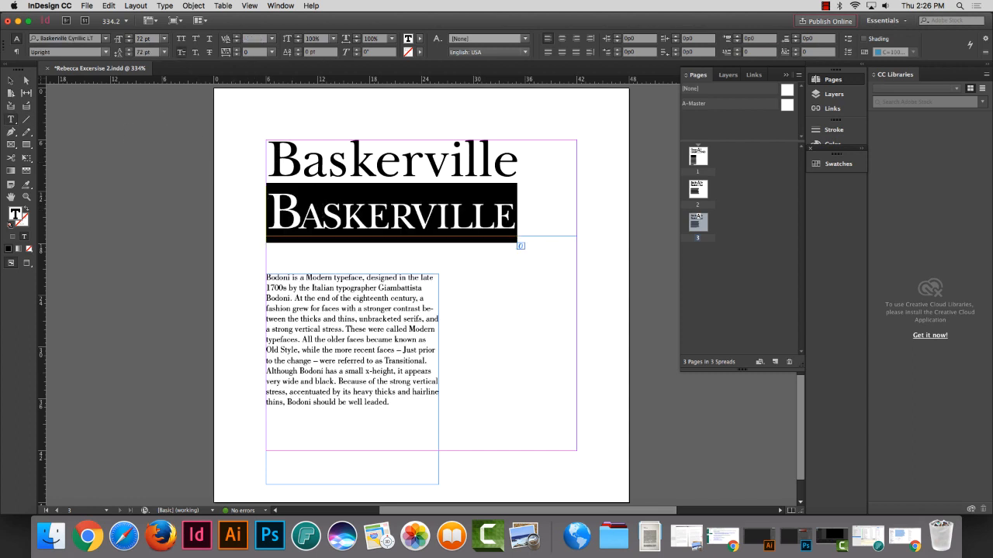
Set both heading lines in Bodoni Std Book.
{"action": "left_click", "coordinate": [99, 38]}
{"action": "type", "text": "bod"}
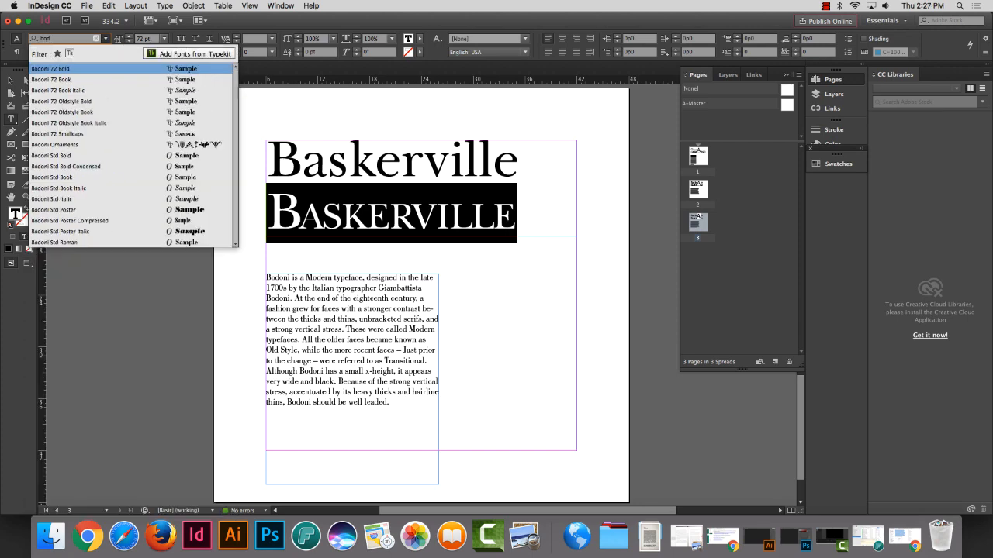
{"action": "key", "text": "Down"}
{"action": "key", "text": "Down"}
{"action": "key", "text": "Down"}
{"action": "key", "text": "Down"}
{"action": "key", "text": "Down"}
{"action": "key", "text": "Down"}
{"action": "key", "text": "Down"}
{"action": "key", "text": "Down"}
{"action": "key", "text": "Down"}
{"action": "key", "text": "Down"}
{"action": "key", "text": "Down"}
{"action": "key", "text": "Down"}
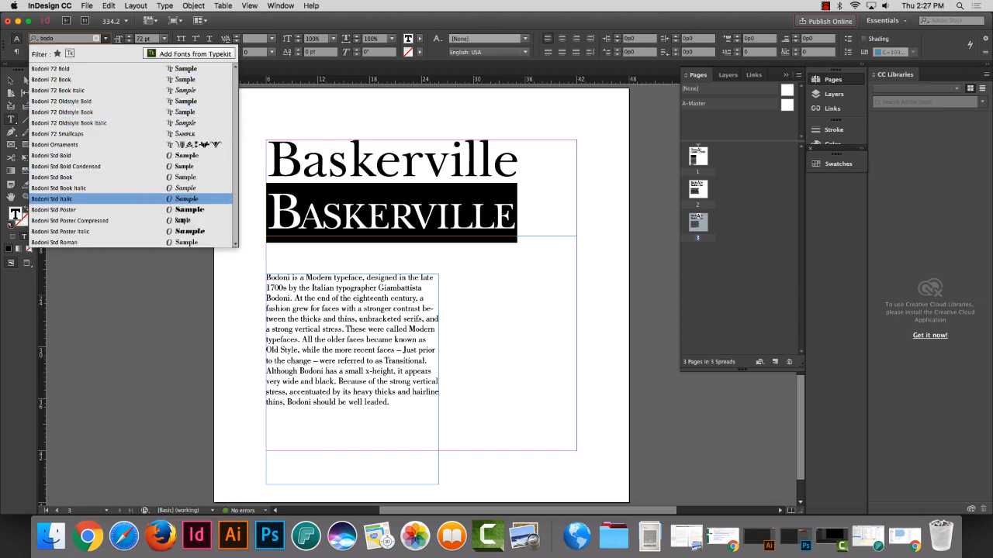
{"action": "key", "text": "Up"}
{"action": "key", "text": "Up"}
{"action": "key", "text": "Down"}
{"action": "left_click", "coordinate": [322, 199]}
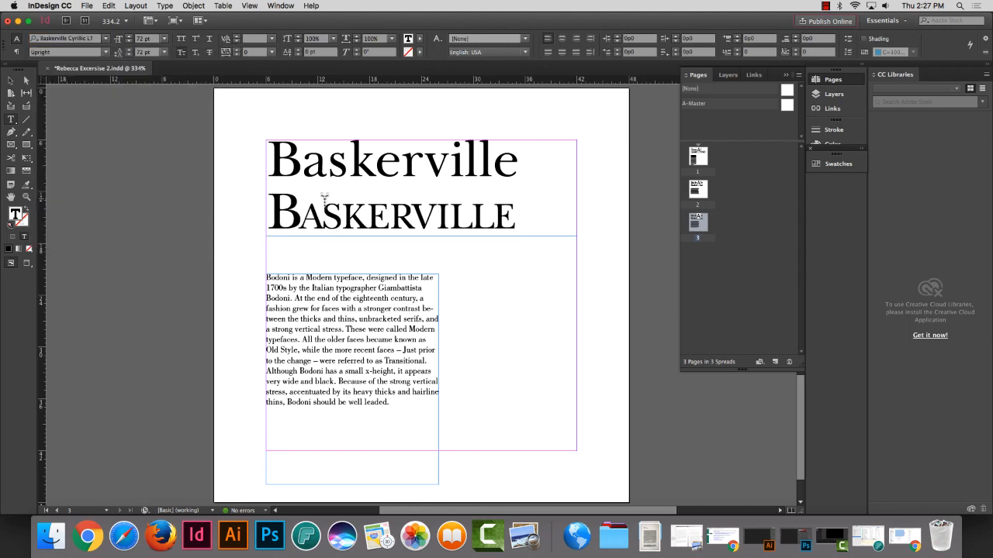
{"action": "key", "text": "super+a"}
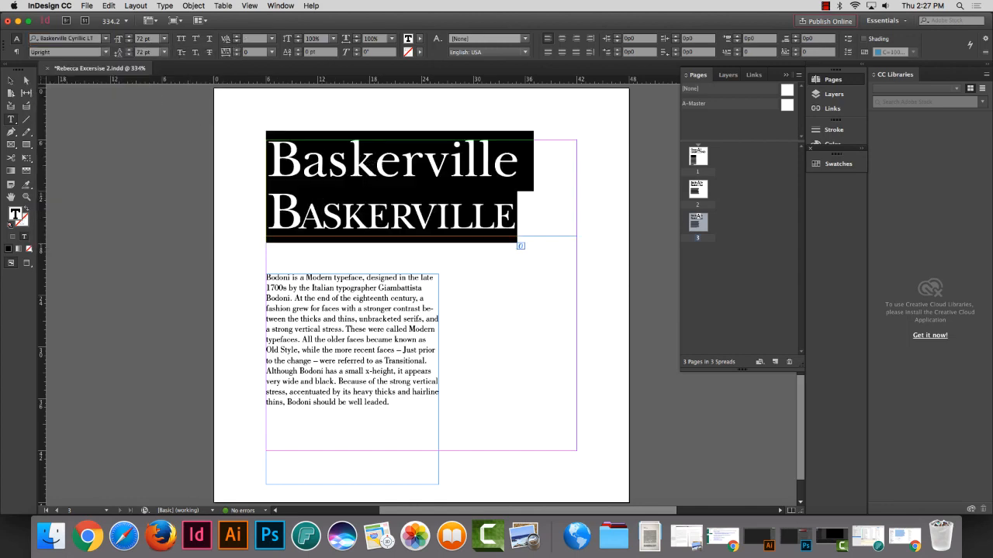
{"action": "left_click", "coordinate": [96, 38]}
{"action": "type", "text": "bodo"}
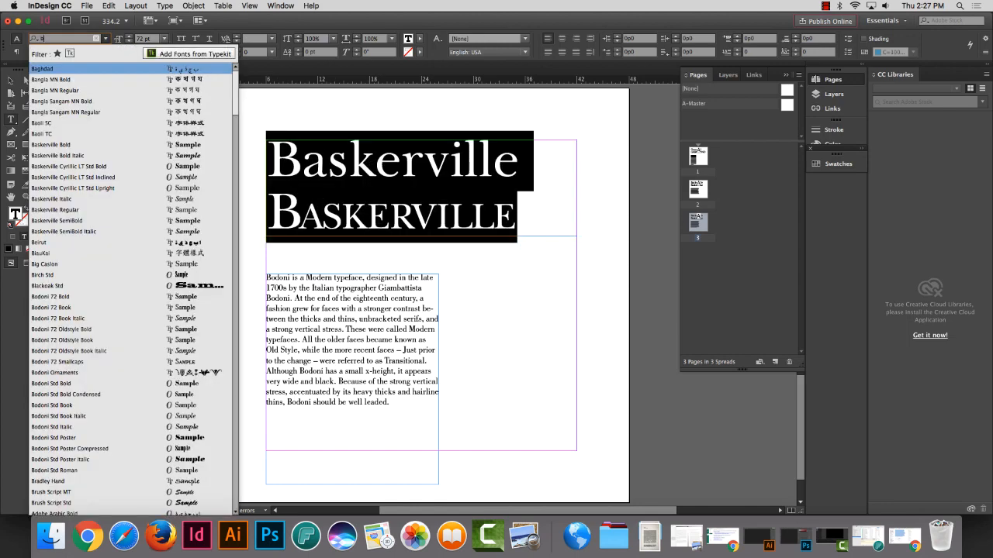
{"action": "key", "text": "Down"}
{"action": "key", "text": "Down"}
{"action": "key", "text": "Down"}
{"action": "key", "text": "Down"}
{"action": "key", "text": "Down"}
{"action": "key", "text": "Down"}
{"action": "key", "text": "Down"}
{"action": "key", "text": "Down"}
{"action": "key", "text": "Down"}
{"action": "key", "text": "Down"}
{"action": "key", "text": "Down"}
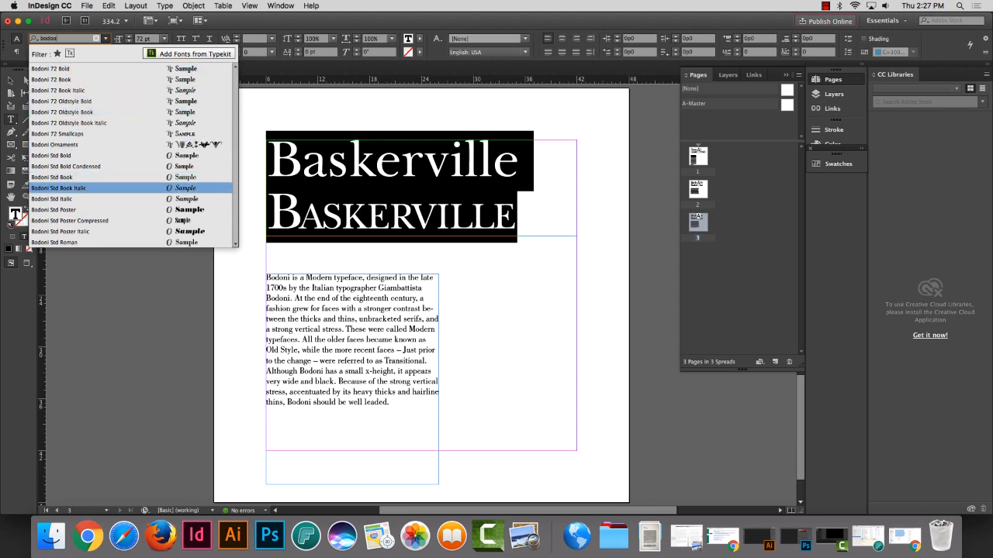
{"action": "key", "text": "Up"}
{"action": "key", "text": "Return"}
Change the second heading line to the Bodoni Std Poster style.
{"action": "double_click", "coordinate": [367, 215]}
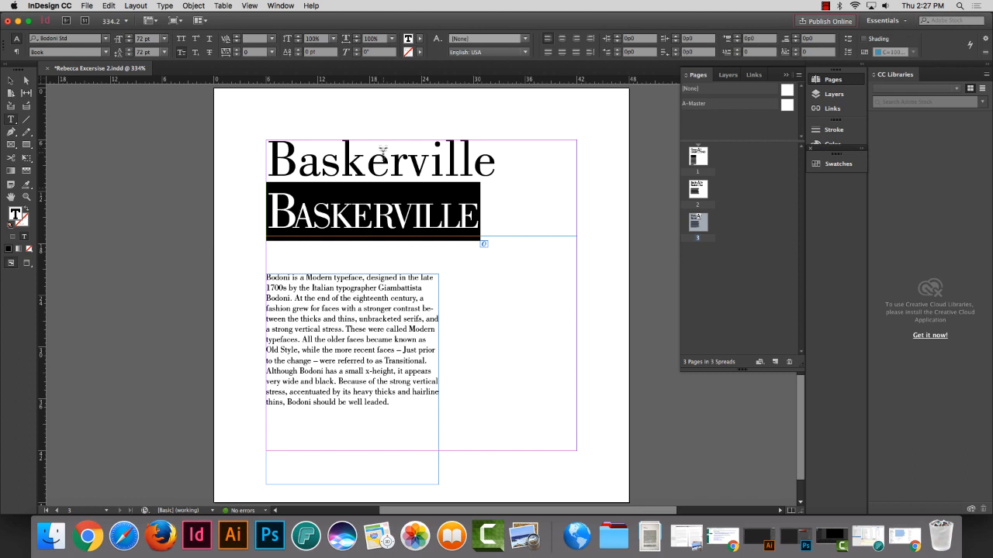
{"action": "left_click", "coordinate": [106, 38]}
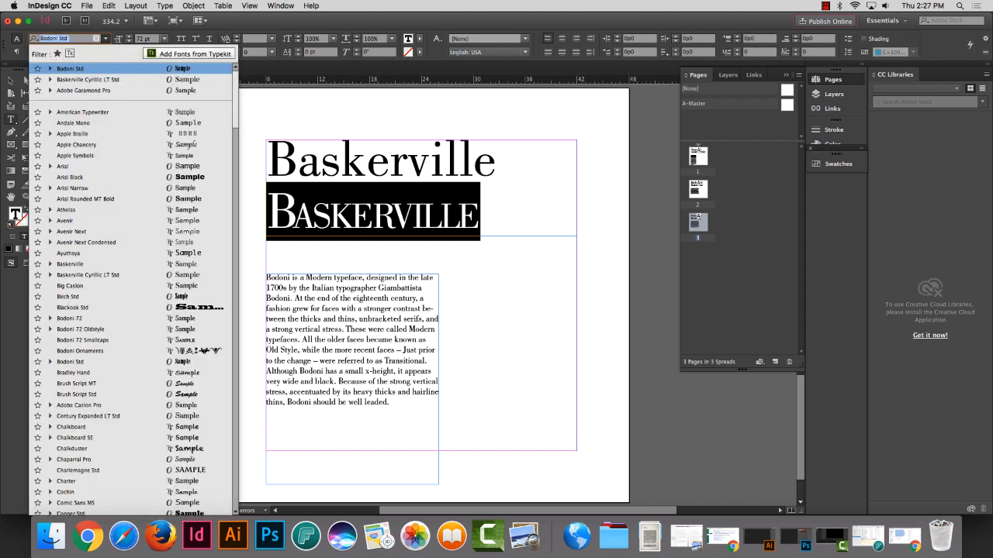
{"action": "left_click", "coordinate": [106, 38]}
{"action": "left_click", "coordinate": [106, 51]}
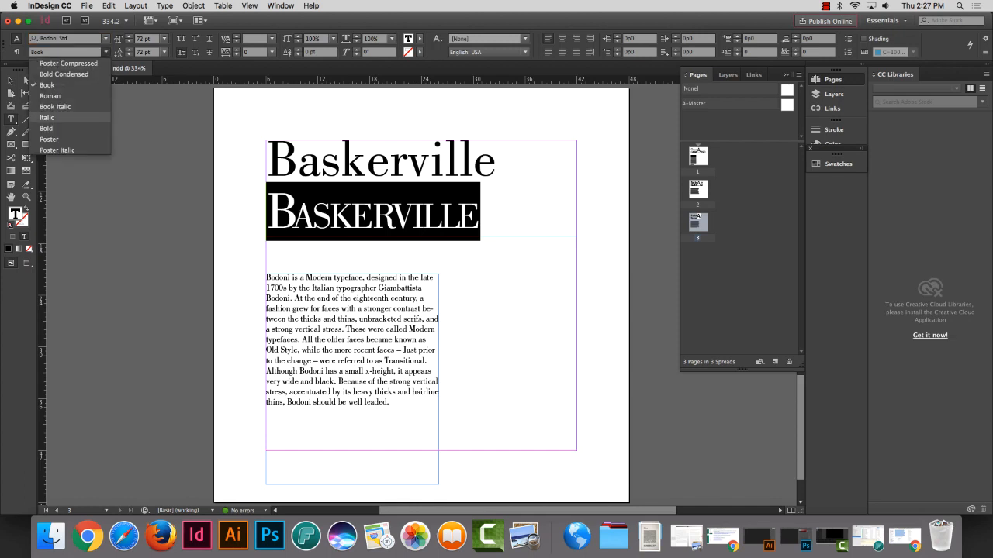
{"action": "left_click", "coordinate": [49, 139]}
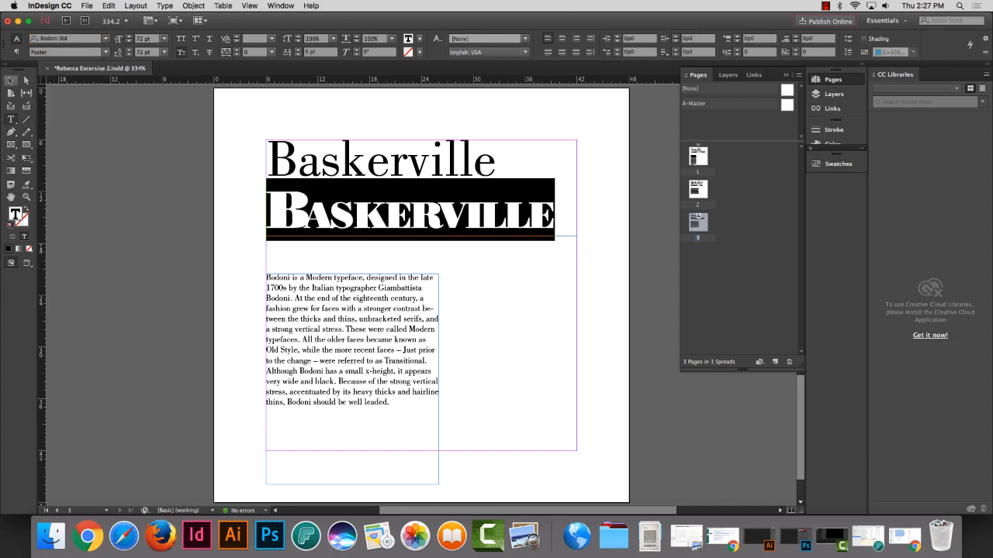
{"action": "left_click", "coordinate": [11, 80]}
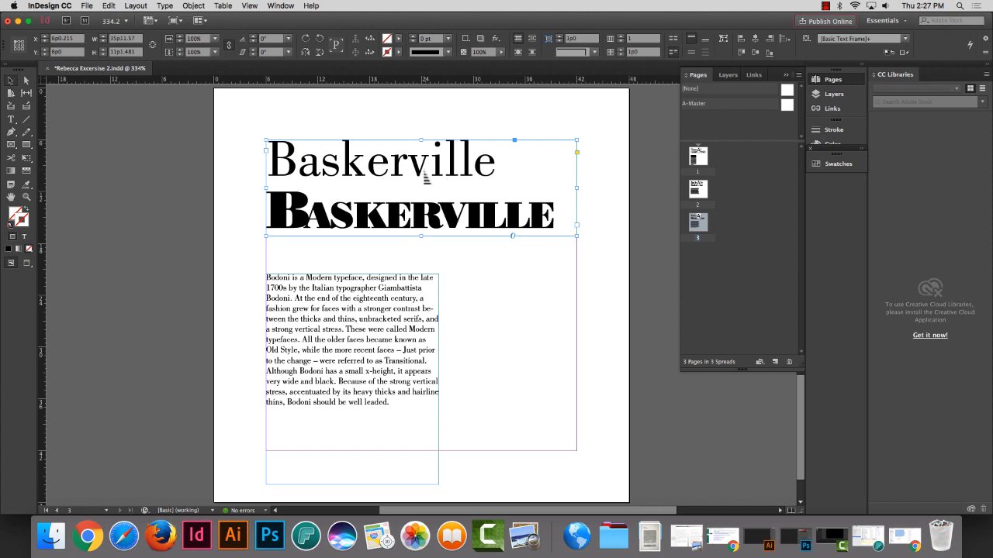
Retype the first heading line from Baskerville to Bodoni, correcting the typos along the way.
{"action": "double_click", "coordinate": [490, 172]}
{"action": "left_click_drag", "start_coordinate": [497, 163], "coordinate": [309, 149]}
{"action": "type", "text": "odi"}
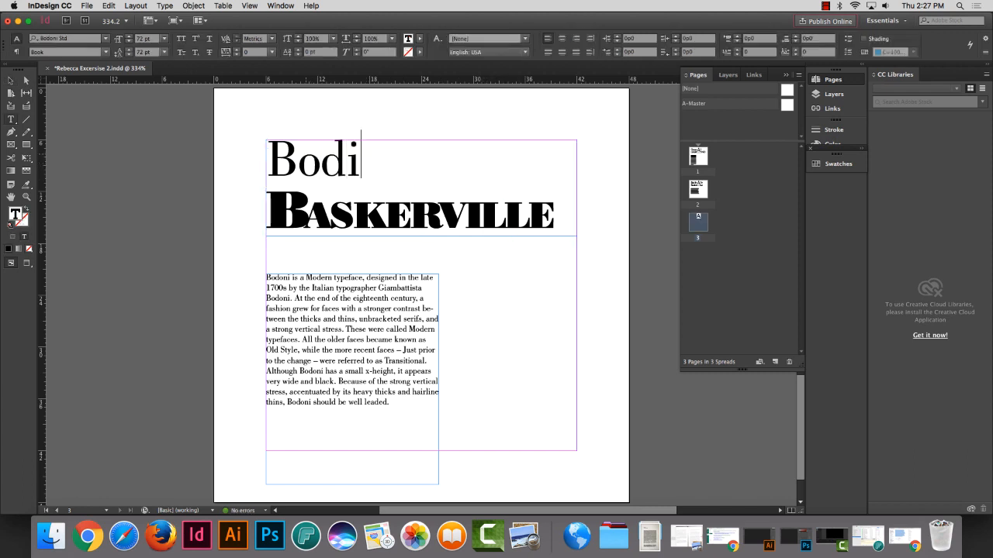
{"action": "key", "text": "BackSpace"}
{"action": "type", "text": "oni"}
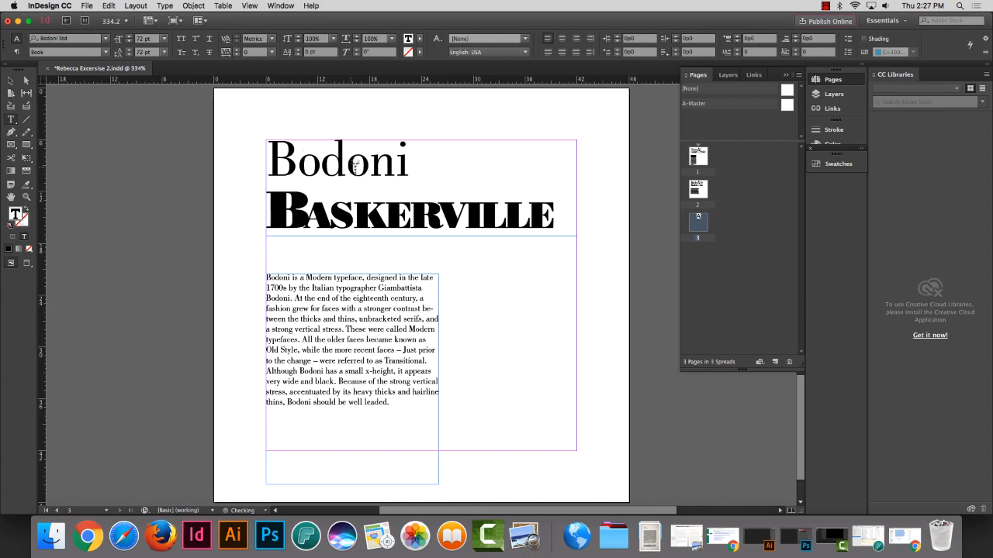
{"action": "left_click", "coordinate": [365, 160]}
{"action": "key", "text": "BackSpace"}
{"action": "type", "text": "i"}
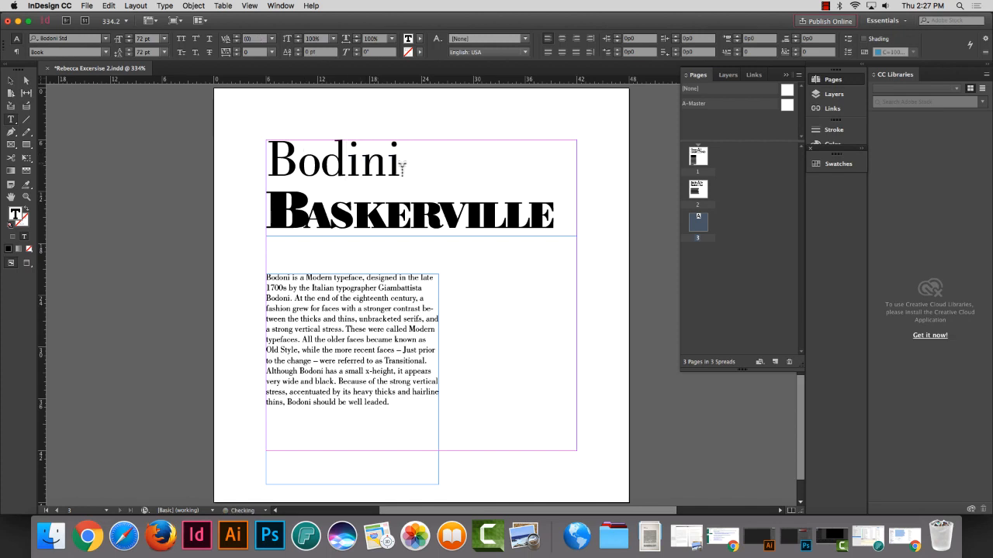
{"action": "left_click_drag", "start_coordinate": [363, 161], "coordinate": [354, 160]}
{"action": "type", "text": "o"}
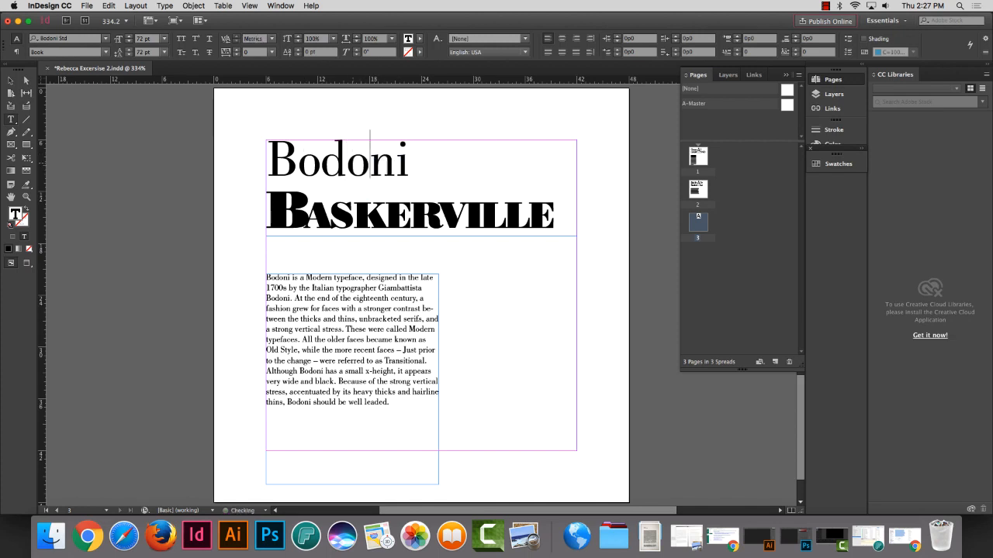
Change the second heading line to Bodoni in full capitals and place the cursor between N and I.
{"action": "double_click", "coordinate": [315, 214]}
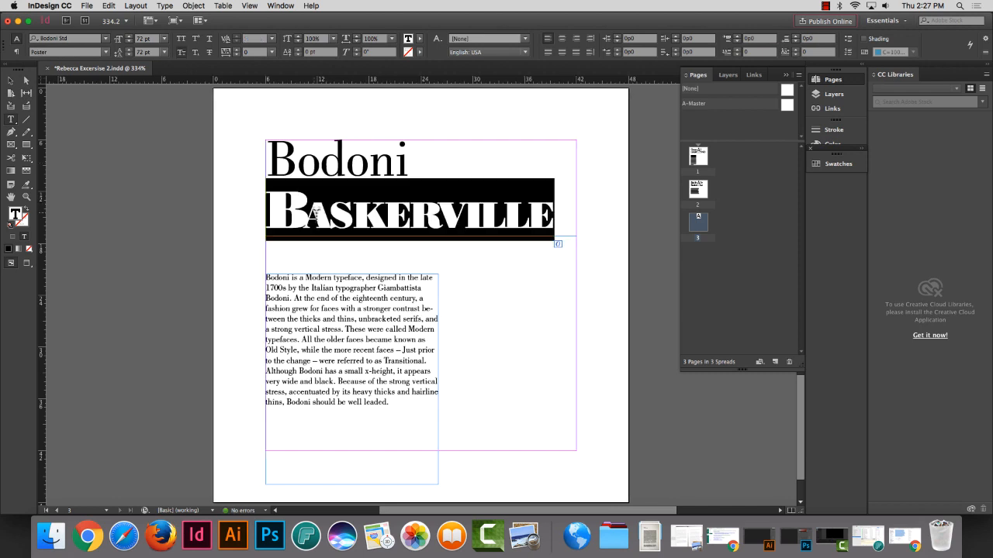
{"action": "type", "text": "Bodoni"}
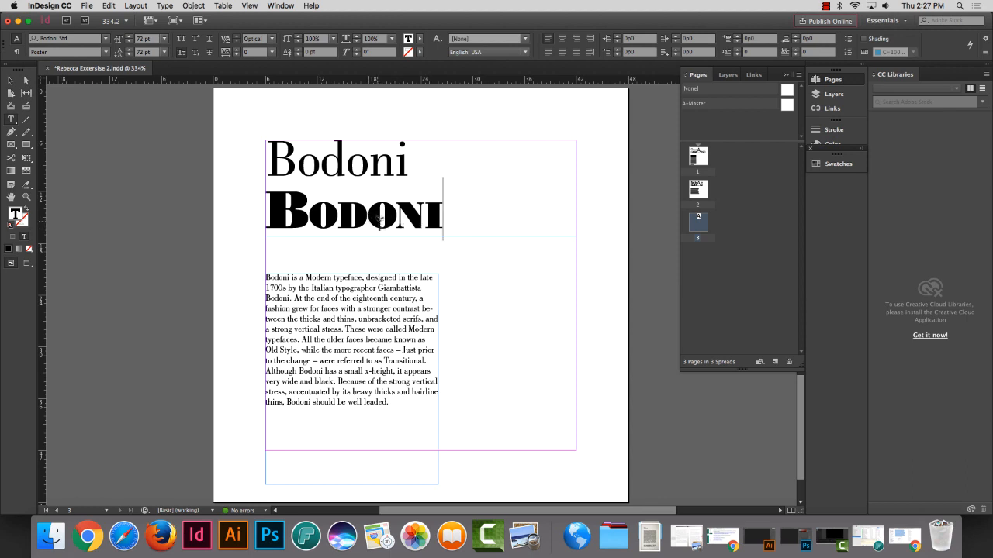
{"action": "triple_click", "coordinate": [378, 219]}
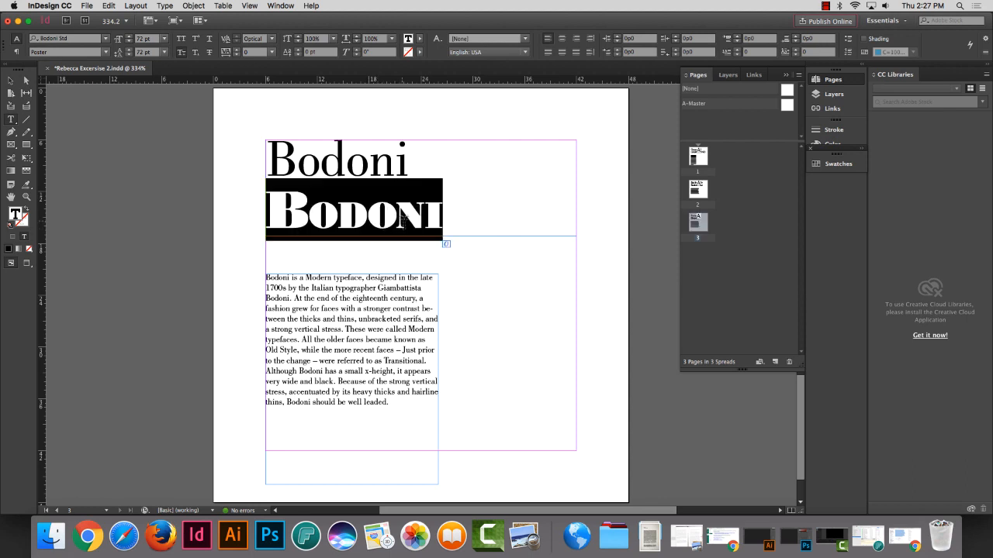
{"action": "key", "text": "super+shift+k"}
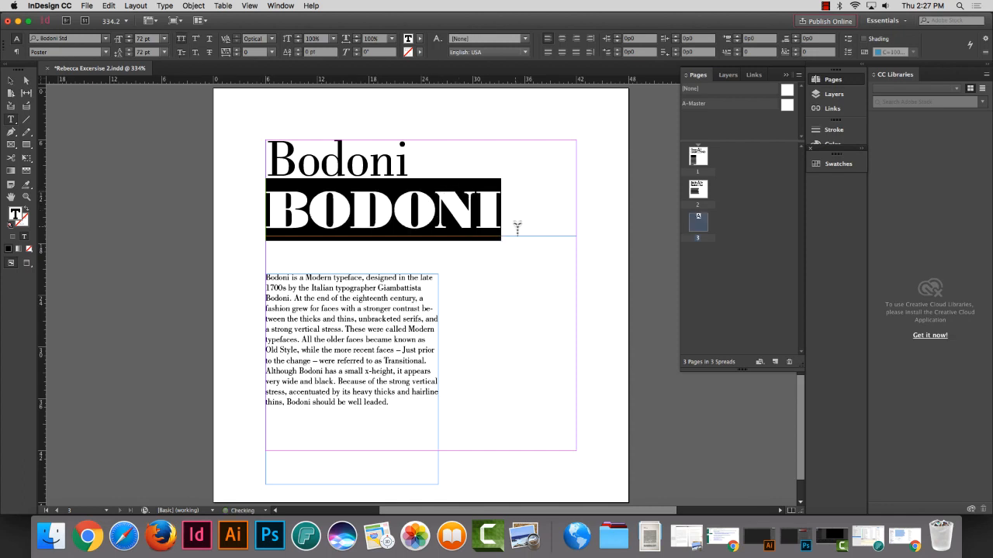
{"action": "left_click", "coordinate": [475, 216]}
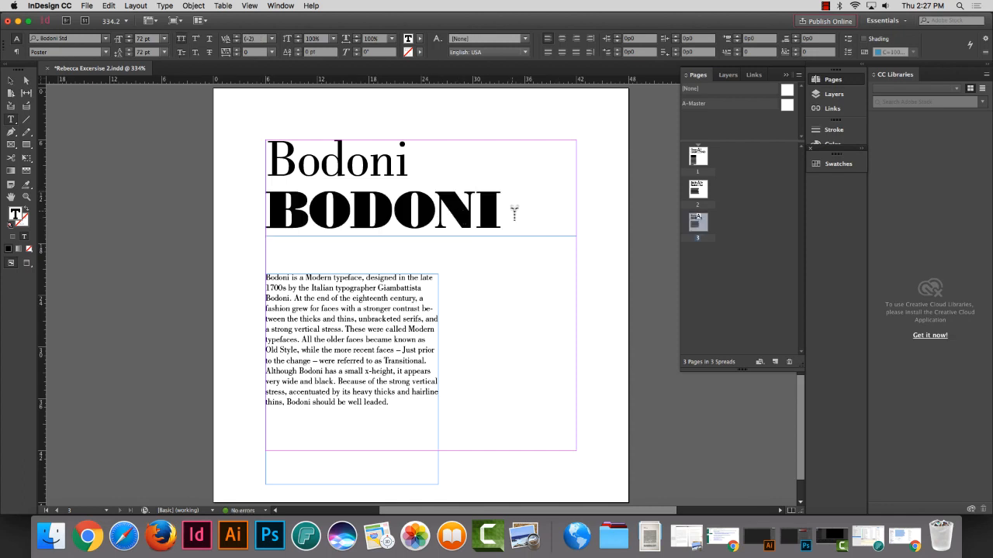
Set the word BODONI in the Bodoni Std Roman font style.
{"action": "left_click", "coordinate": [520, 212]}
{"action": "left_click_drag", "start_coordinate": [520, 212], "coordinate": [274, 206]}
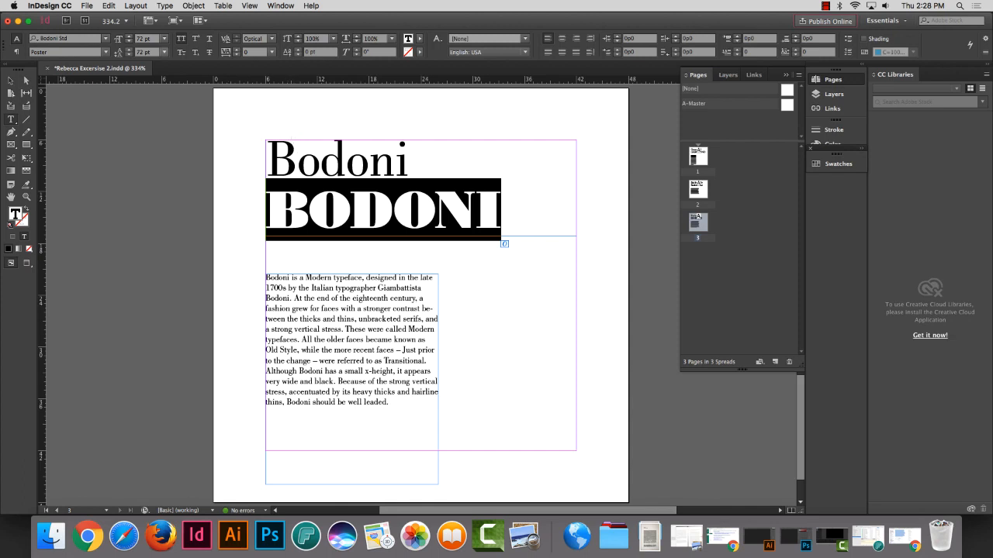
{"action": "left_click", "coordinate": [106, 51]}
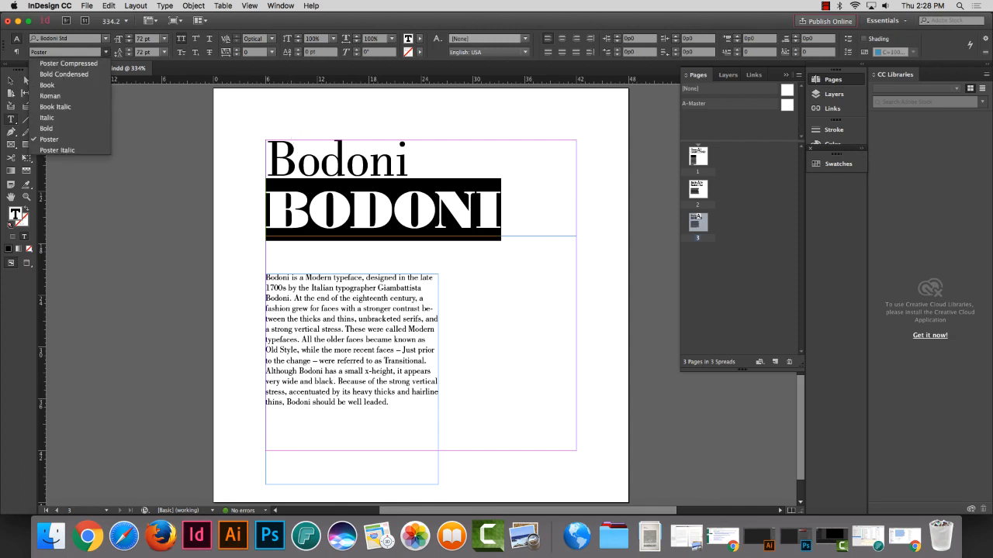
{"action": "left_click", "coordinate": [77, 101]}
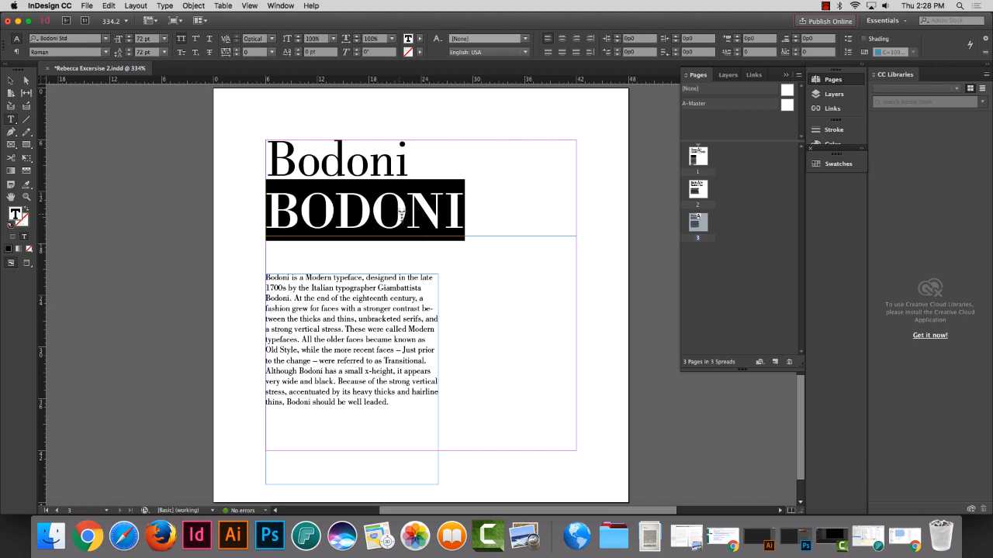
Kern the O–N pair to -35 and zoom in on the letters to check it.
{"action": "left_click", "coordinate": [407, 218]}
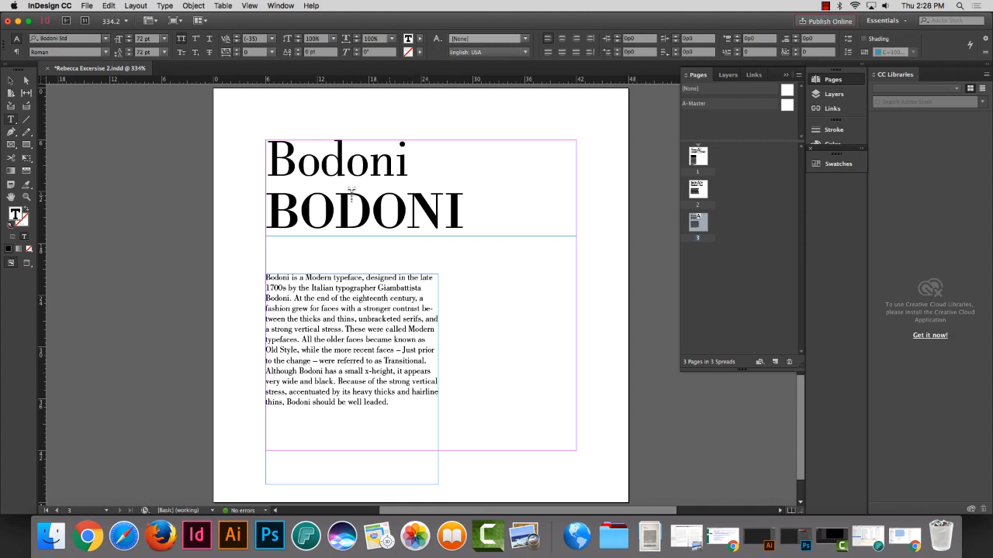
{"action": "left_click_drag", "start_coordinate": [332, 189], "coordinate": [375, 218]}
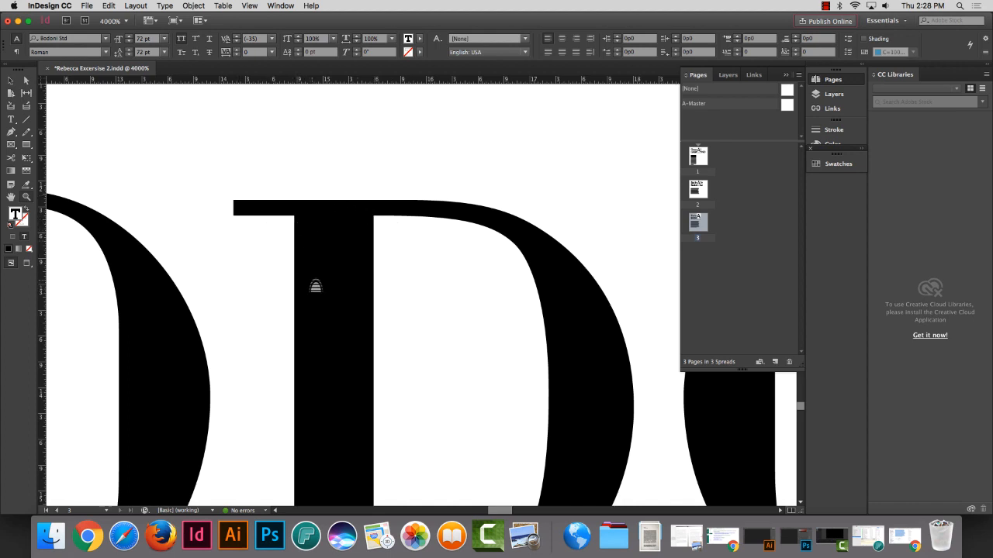
{"action": "key", "text": "super+alt+2"}
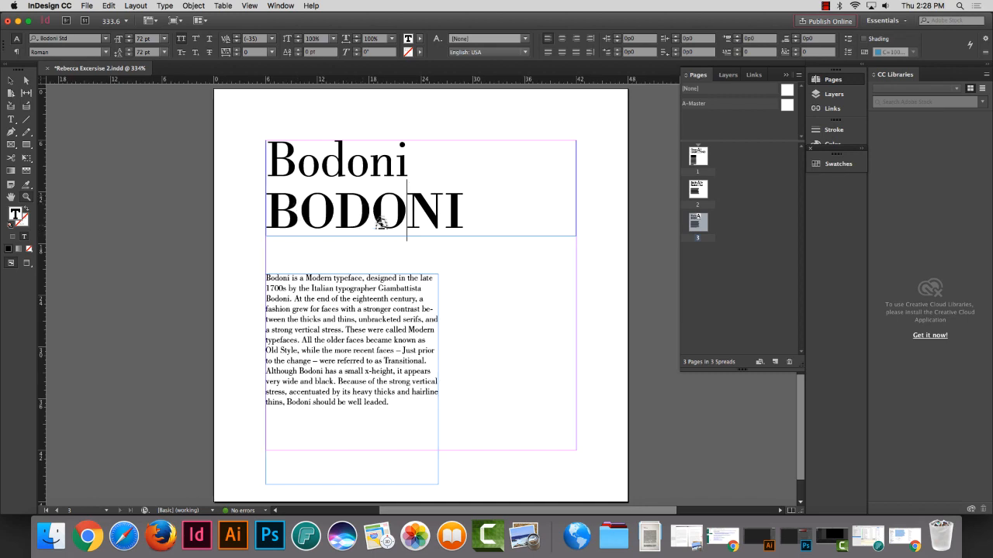
Zoom in on the GARAMOND heading letterforms, zoom back out, and scroll to the Bodoni page.
{"action": "scroll", "coordinate": [362, 209], "scroll_direction": "up", "scroll_amount": 20}
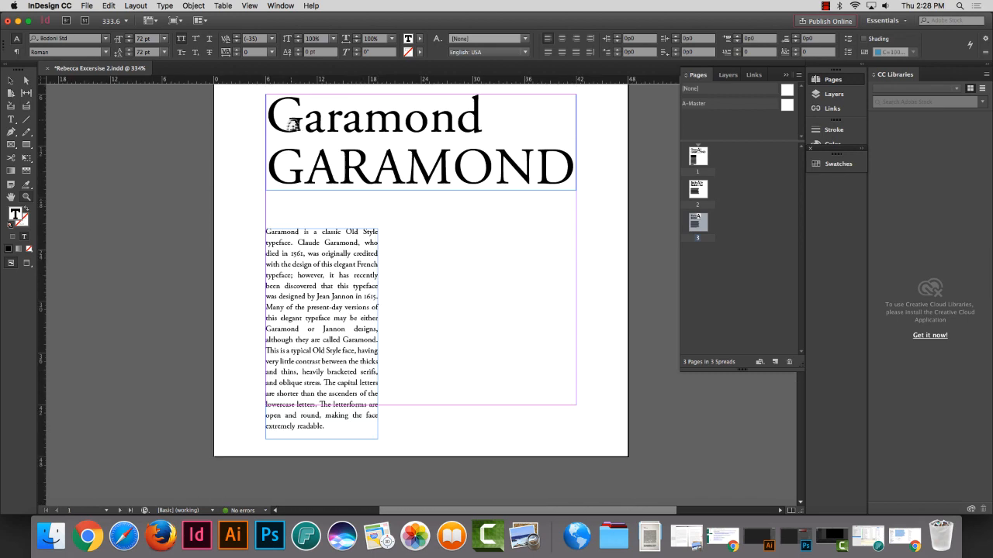
{"action": "key", "text": "super+alt+2"}
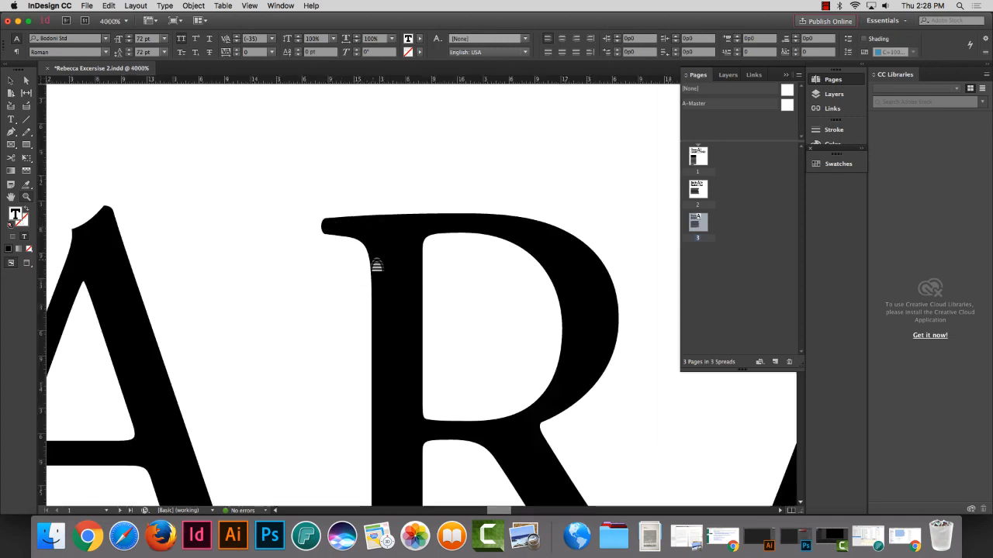
{"action": "key", "text": "super+alt+2"}
{"action": "scroll", "coordinate": [376, 266], "scroll_direction": "down", "scroll_amount": 15}
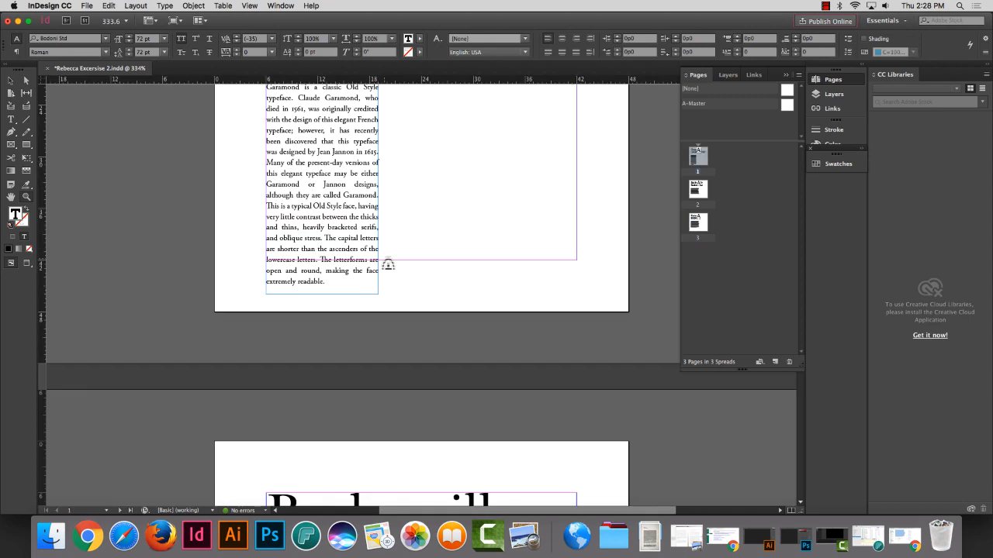
{"action": "scroll", "coordinate": [387, 264], "scroll_direction": "up", "scroll_amount": 2}
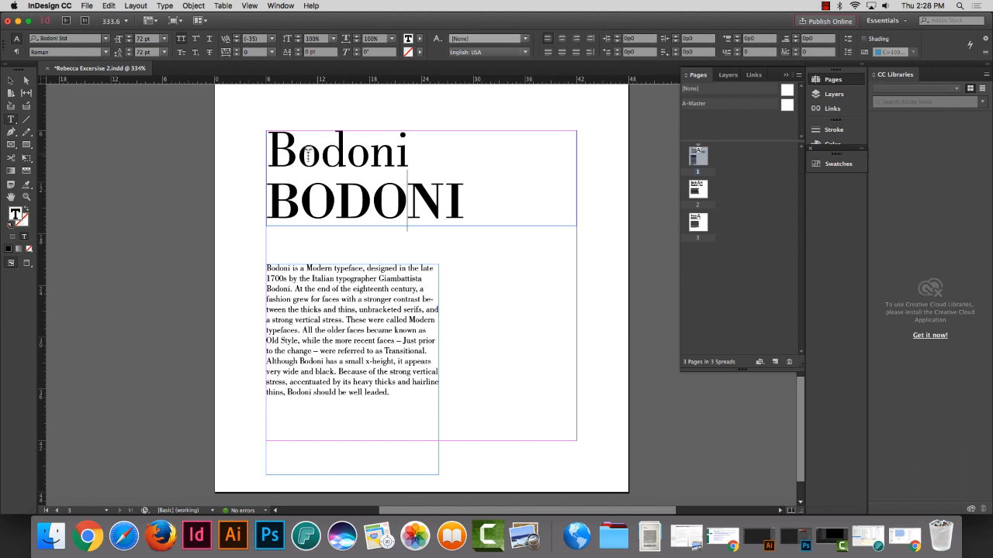
Select all of the two-line heading and set it in Bodoni Std Book.
{"action": "left_click_drag", "start_coordinate": [307, 154], "coordinate": [426, 203]}
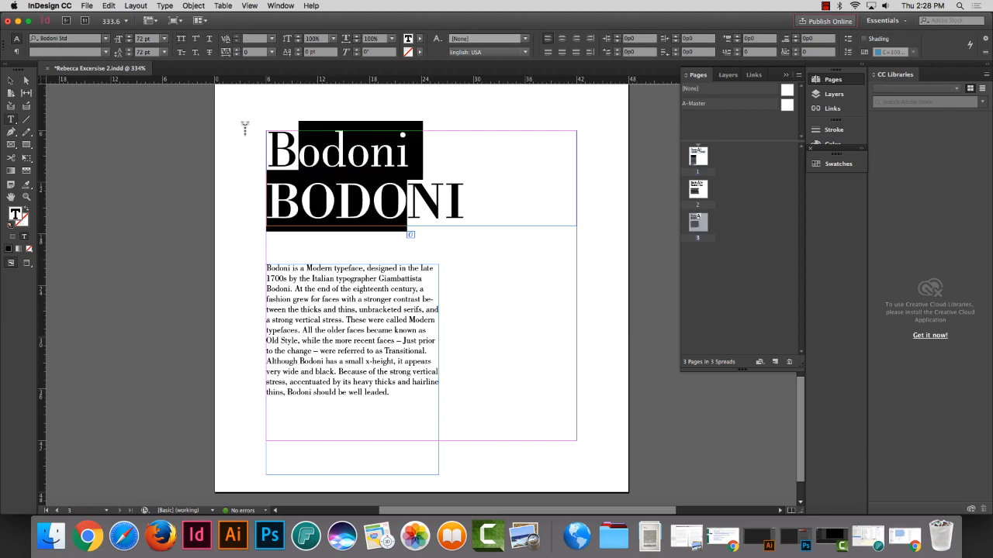
{"action": "left_click", "coordinate": [299, 156]}
{"action": "key", "text": "super+a"}
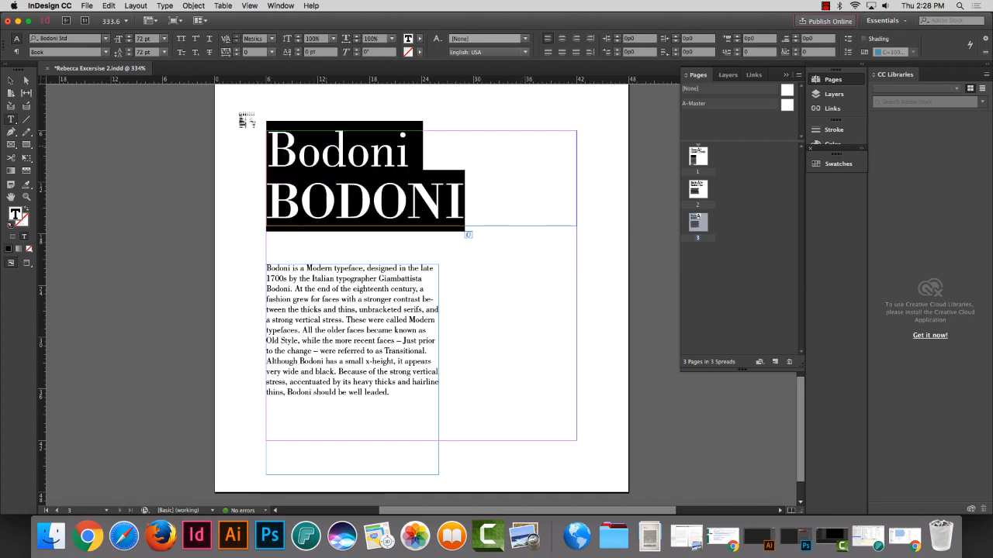
{"action": "left_click", "coordinate": [105, 52]}
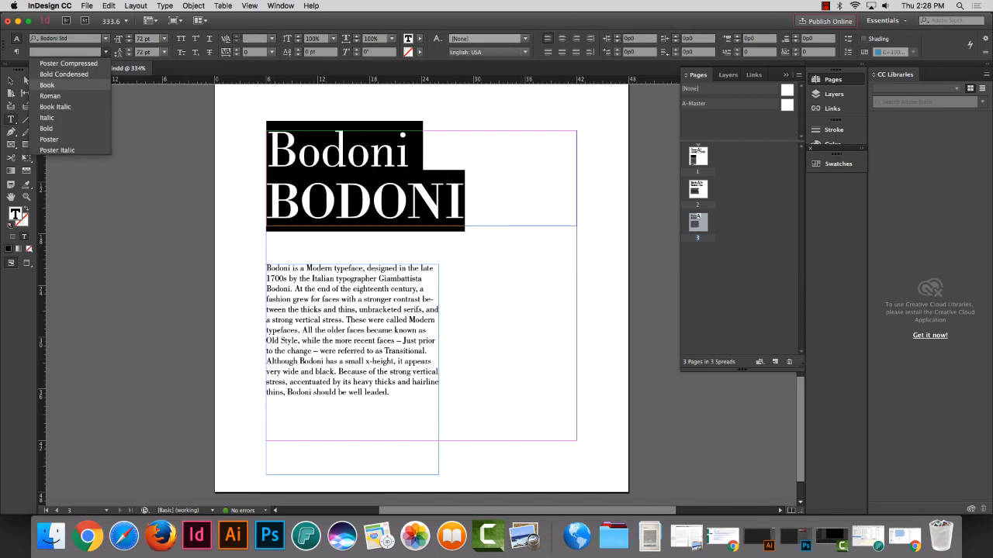
{"action": "left_click", "coordinate": [49, 95]}
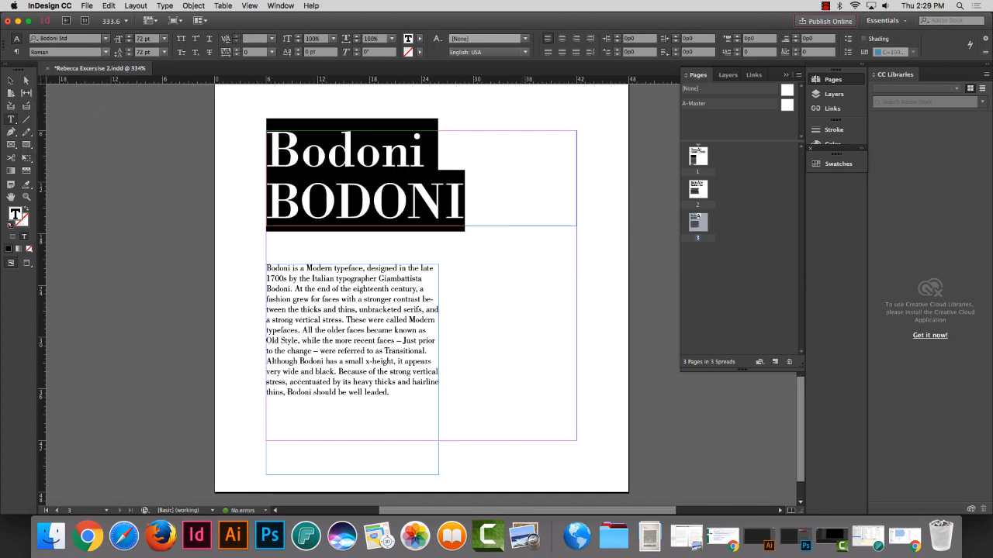
{"action": "left_click", "coordinate": [106, 52]}
{"action": "left_click", "coordinate": [50, 84]}
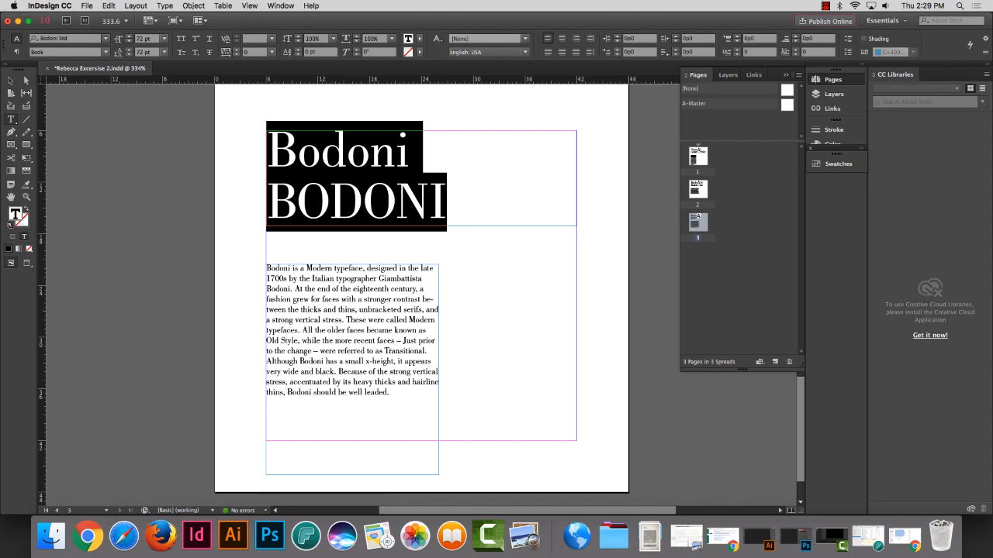
Verify the Book style, deselect the heading, and minimize InDesign.
{"action": "left_click", "coordinate": [106, 52]}
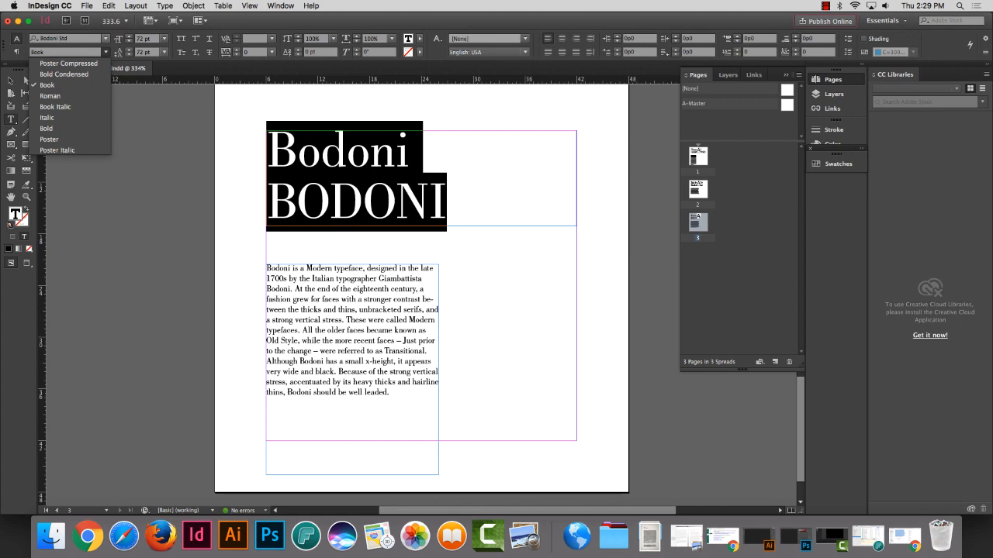
{"action": "left_click", "coordinate": [169, 196]}
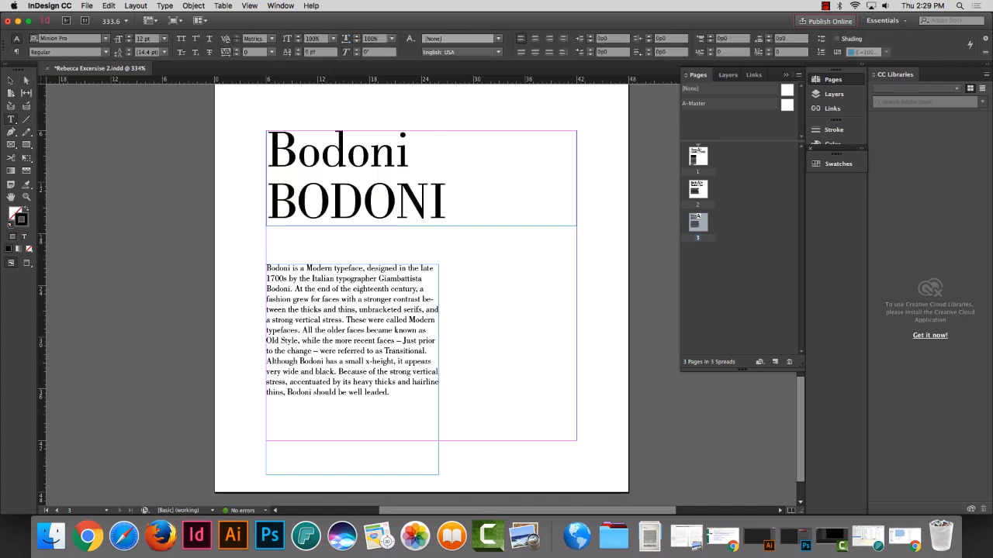
{"action": "key", "text": "super+m"}
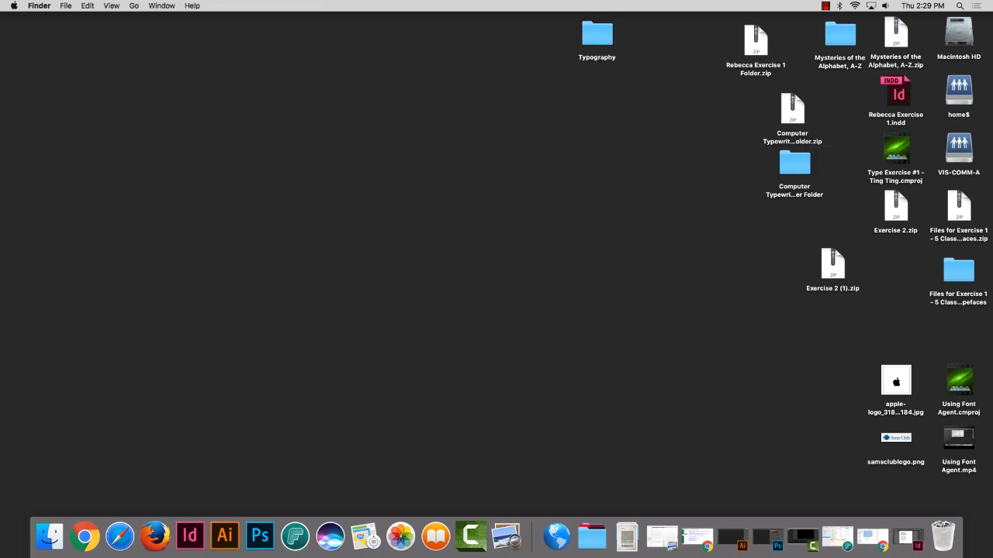
Browse Typography > Exercise 2 > Exercise 2 > Fonts for Exercise 2 and expand the Bodoni folder.
{"action": "double_click", "coordinate": [597, 35]}
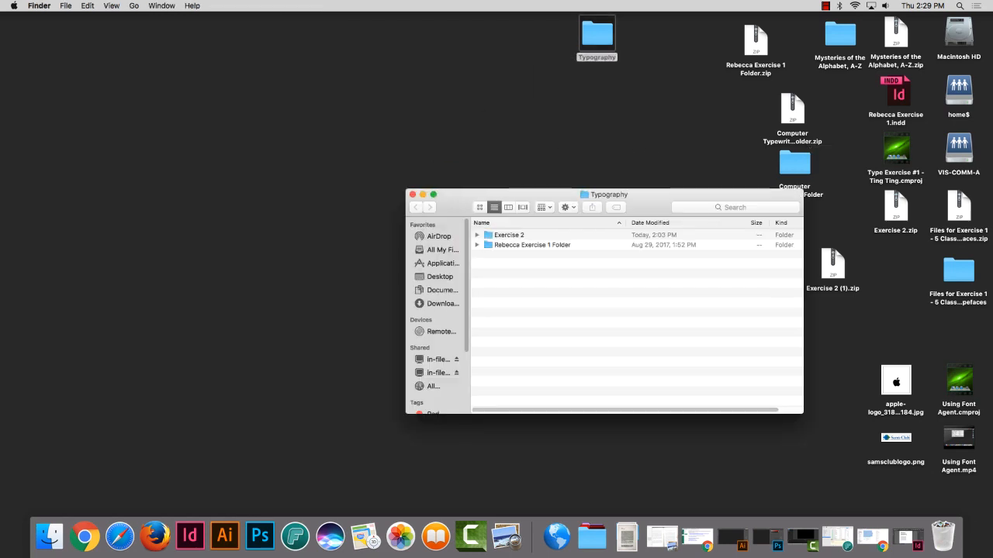
{"action": "double_click", "coordinate": [509, 235]}
{"action": "double_click", "coordinate": [509, 245]}
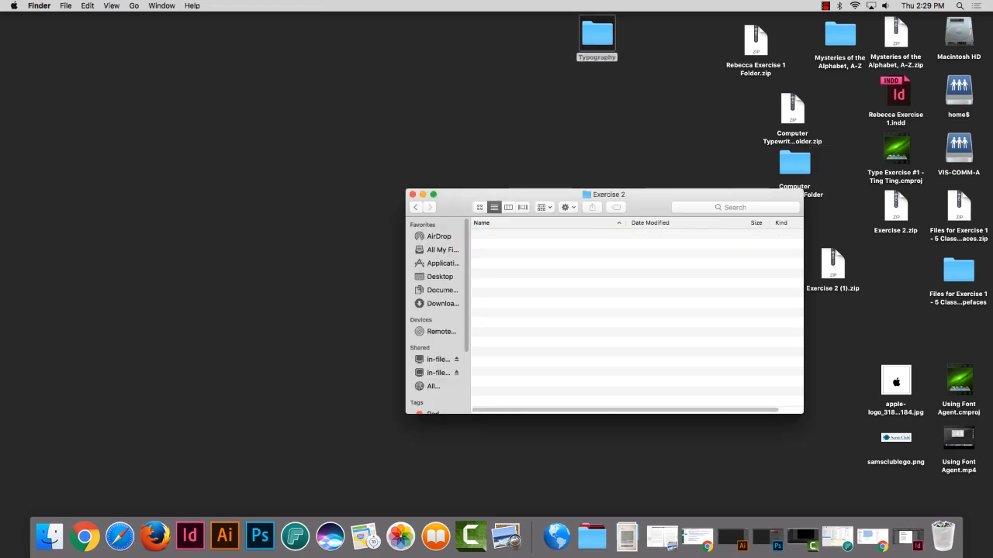
{"action": "left_click_drag", "start_coordinate": [536, 195], "coordinate": [521, 46]}
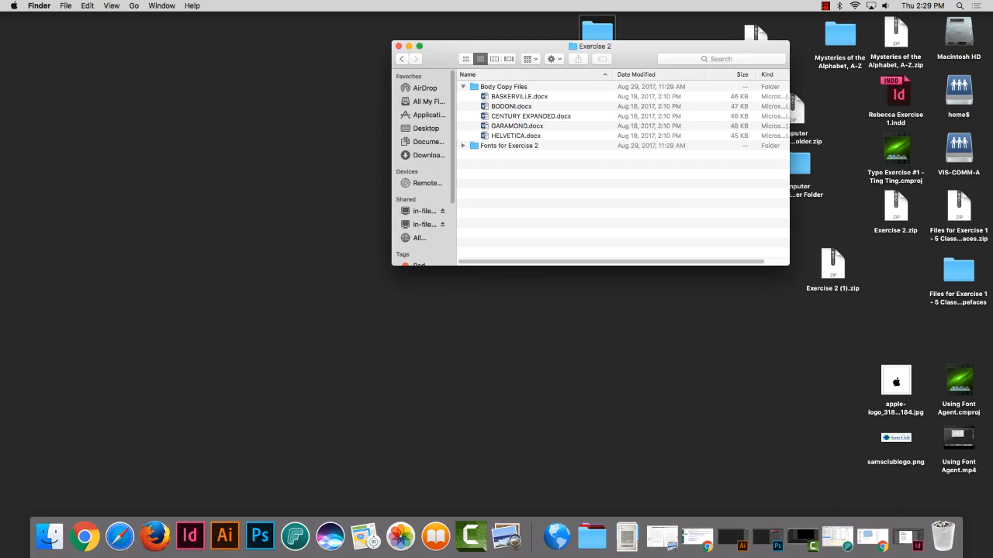
{"action": "double_click", "coordinate": [509, 146]}
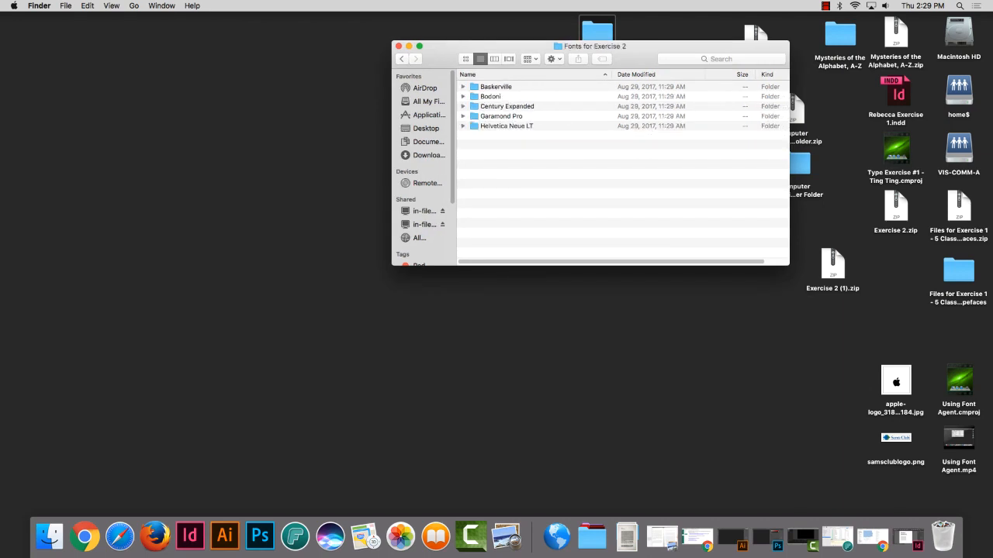
{"action": "left_click", "coordinate": [463, 97]}
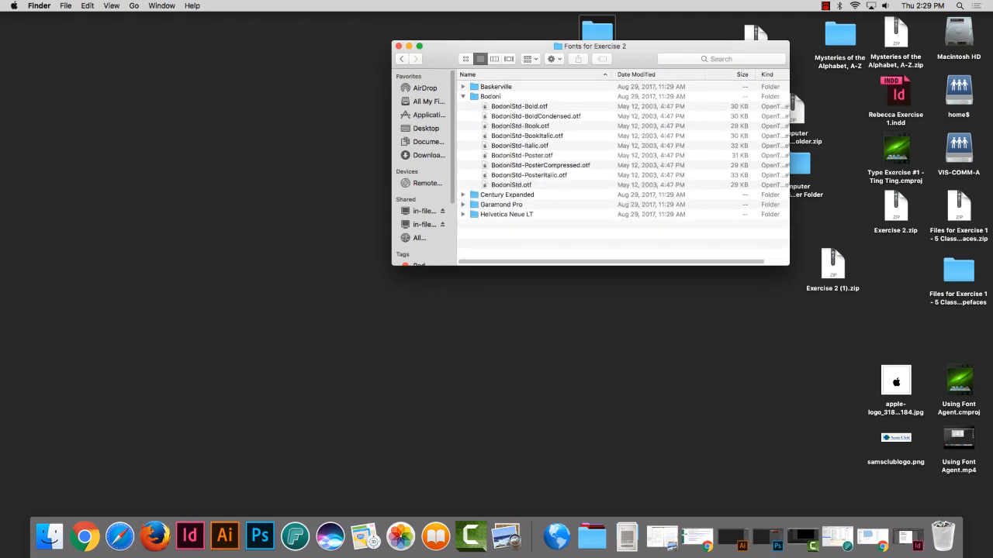
{"action": "left_click_drag", "start_coordinate": [506, 46], "coordinate": [809, 37]}
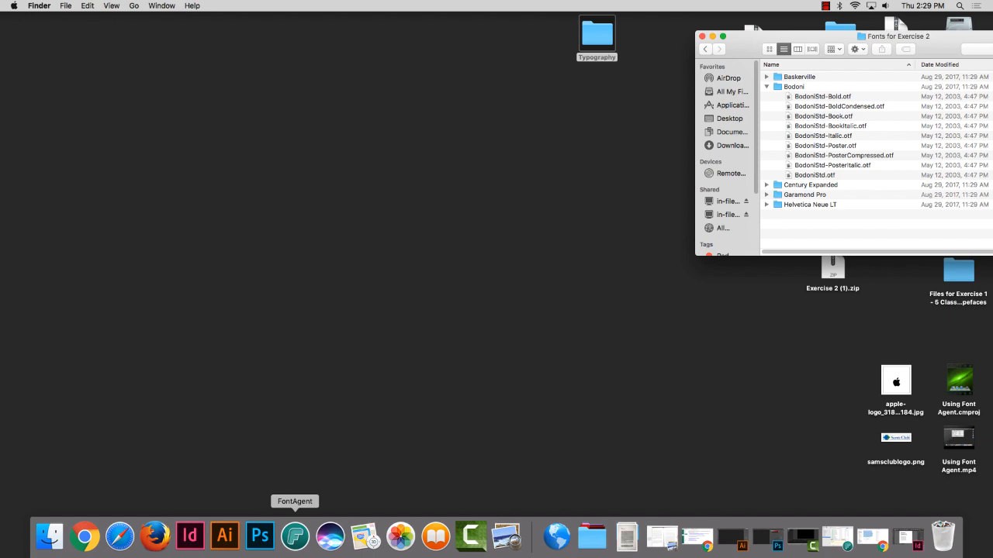
{"action": "left_click", "coordinate": [295, 535]}
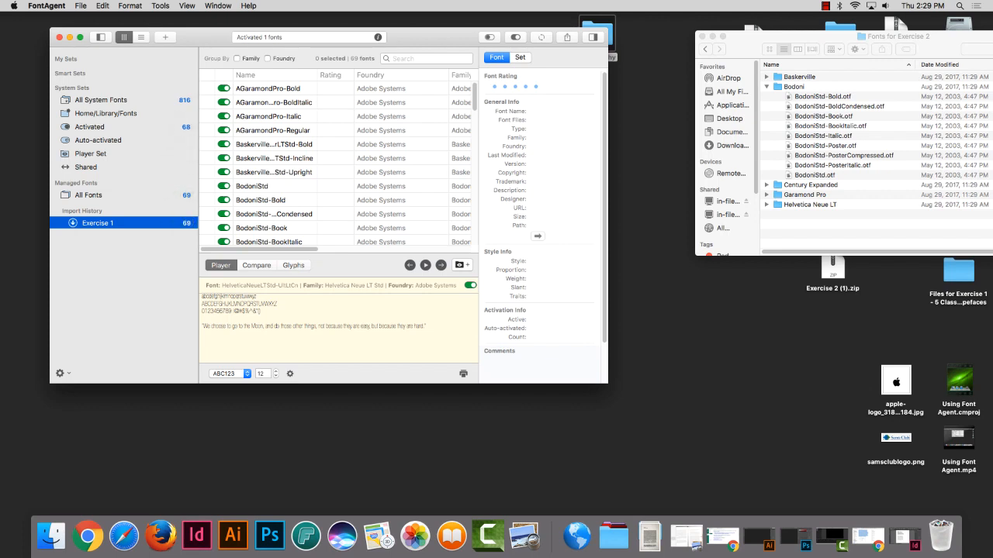
Start a FontAgent font import and browse from Desktop to Fonts for Exercise 2 > Bodoni.
{"action": "left_click", "coordinate": [80, 6]}
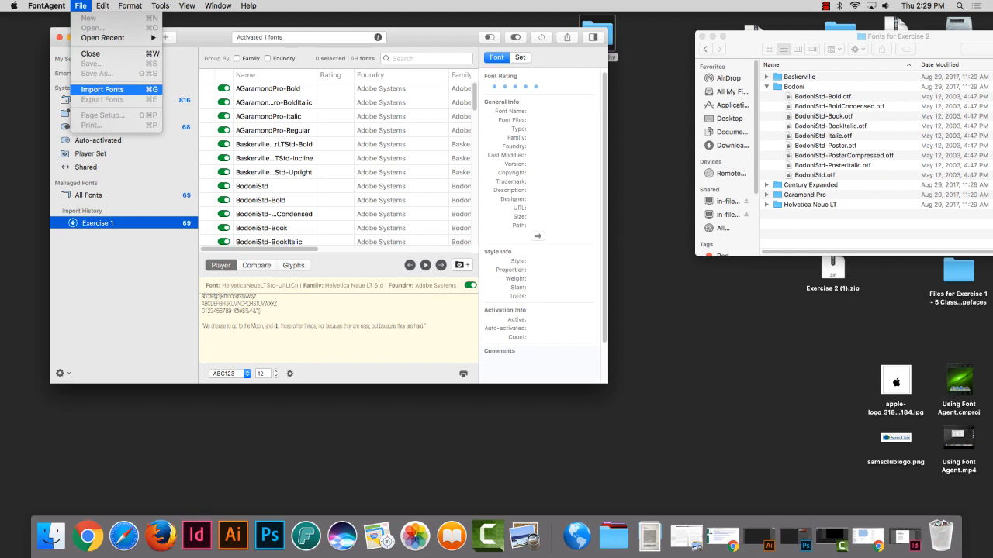
{"action": "left_click", "coordinate": [102, 89]}
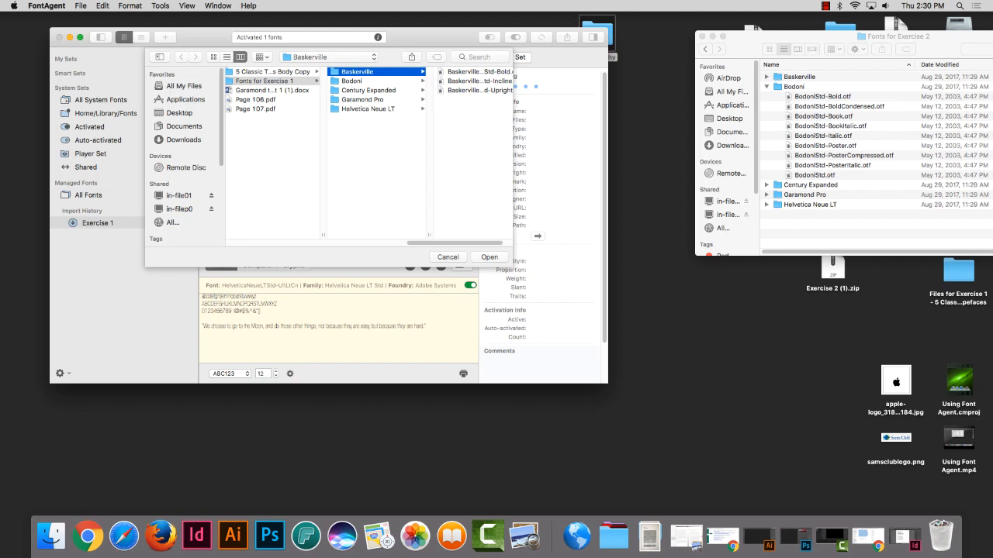
{"action": "left_click", "coordinate": [330, 57]}
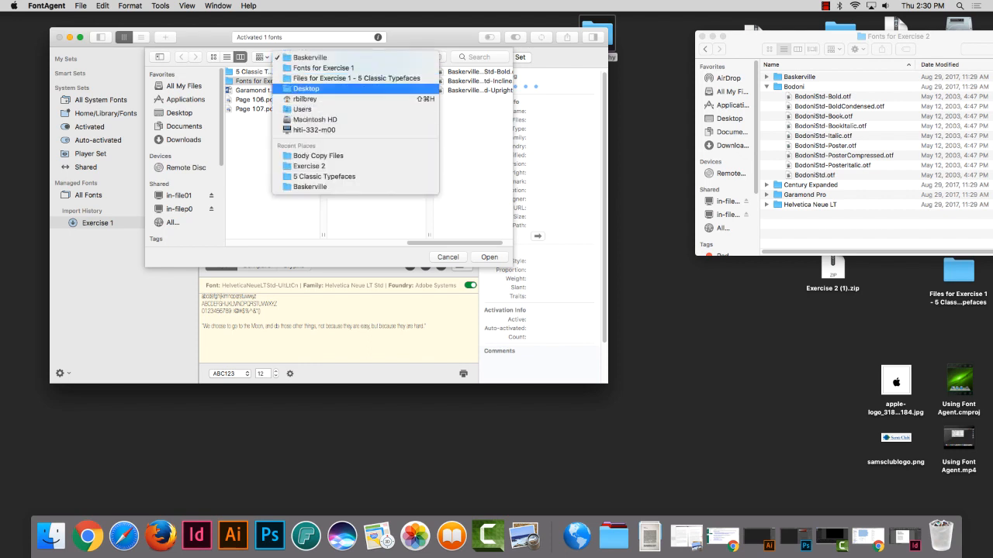
{"action": "left_click", "coordinate": [306, 88]}
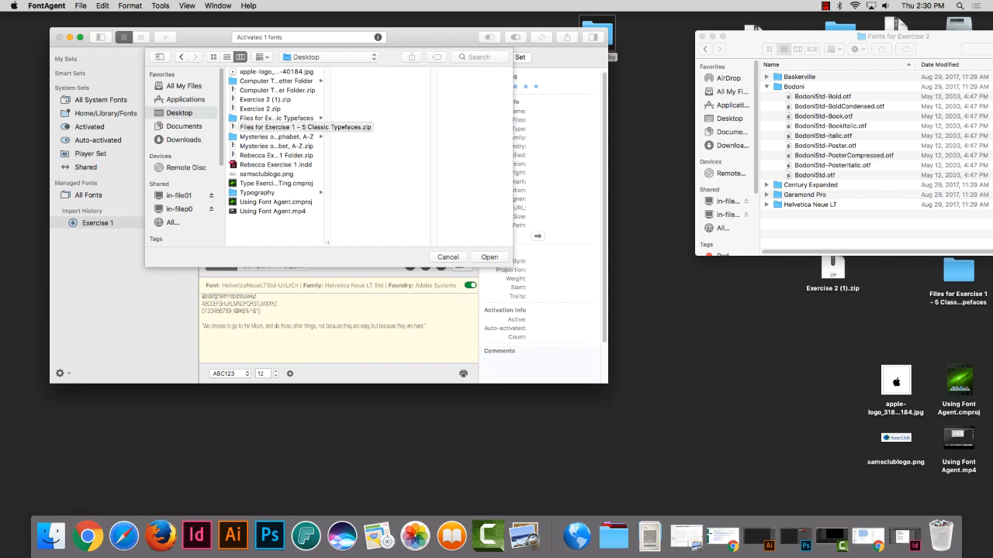
{"action": "left_click", "coordinate": [275, 183]}
{"action": "left_click", "coordinate": [257, 192]}
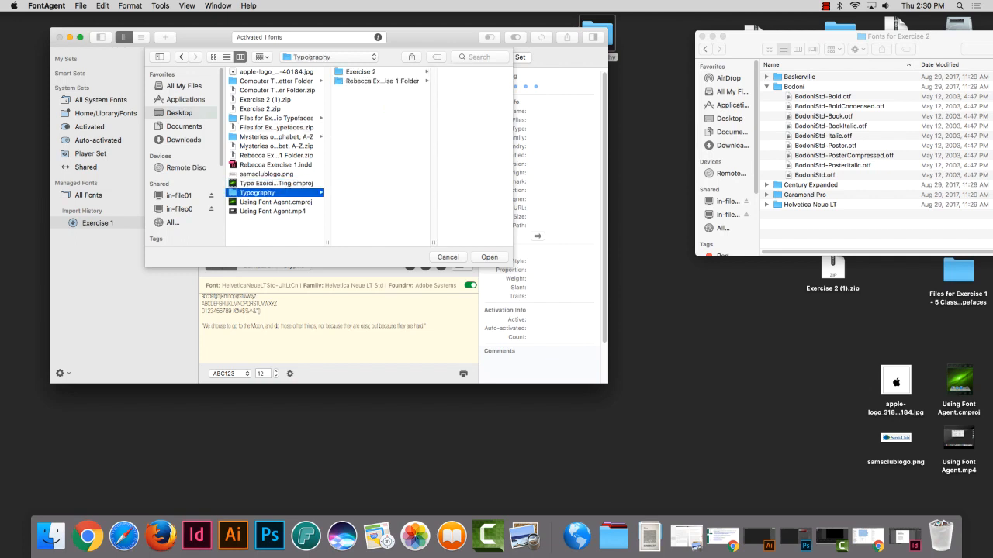
{"action": "left_click", "coordinate": [362, 71]}
{"action": "left_click", "coordinate": [439, 81]}
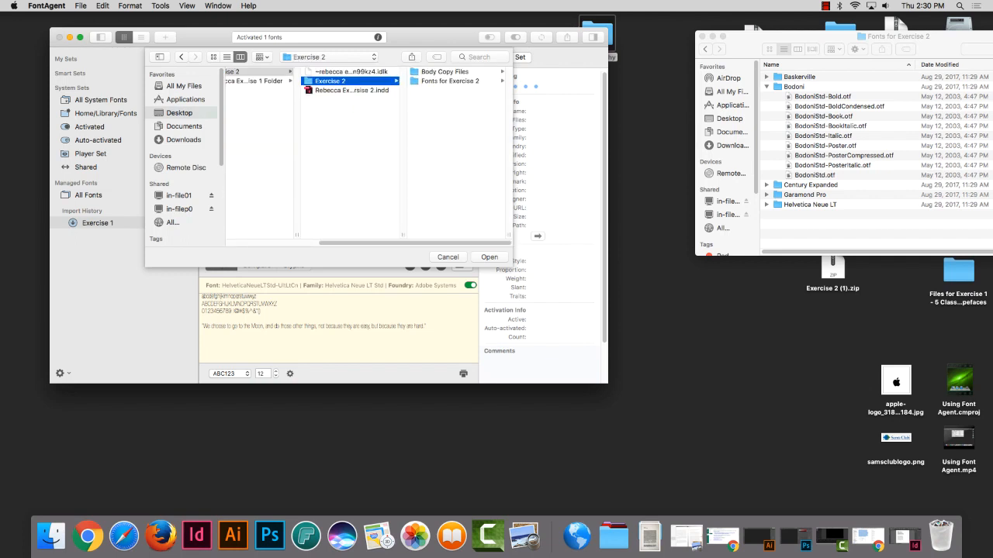
{"action": "left_click", "coordinate": [450, 80]}
{"action": "left_click", "coordinate": [432, 81]}
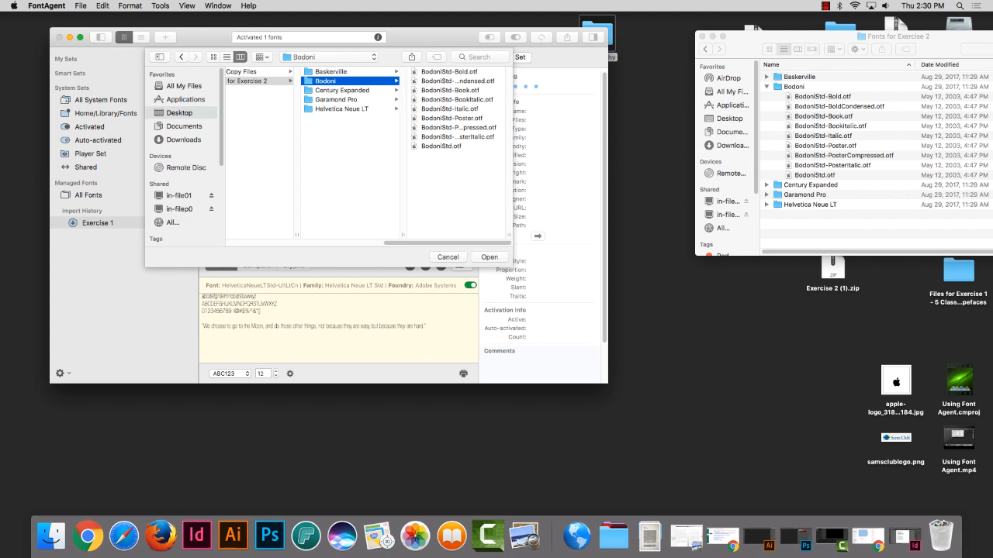
Confirm the Bodoni import, dismiss the report, scroll the font list, and minimize FontAgent.
{"action": "key", "text": "Return"}
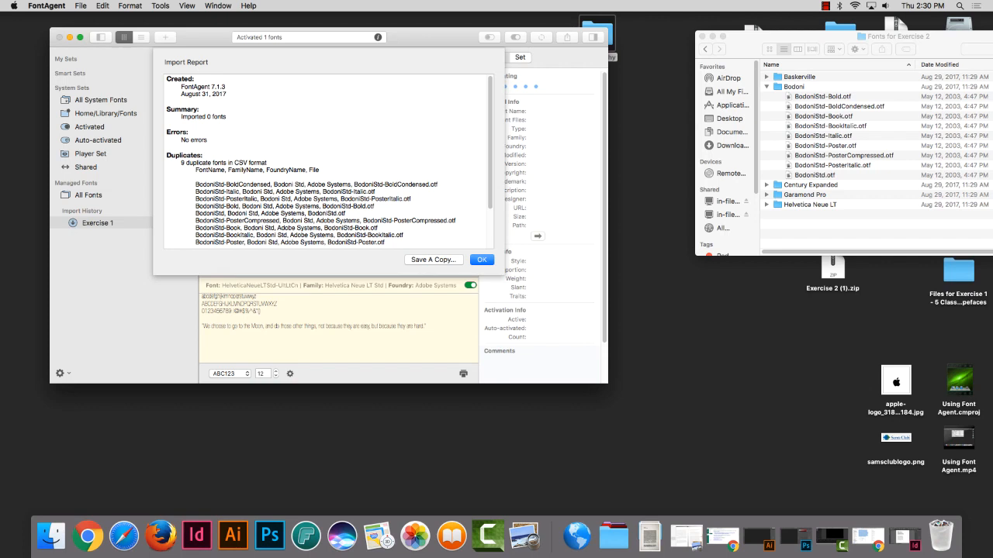
{"action": "key", "text": "Return"}
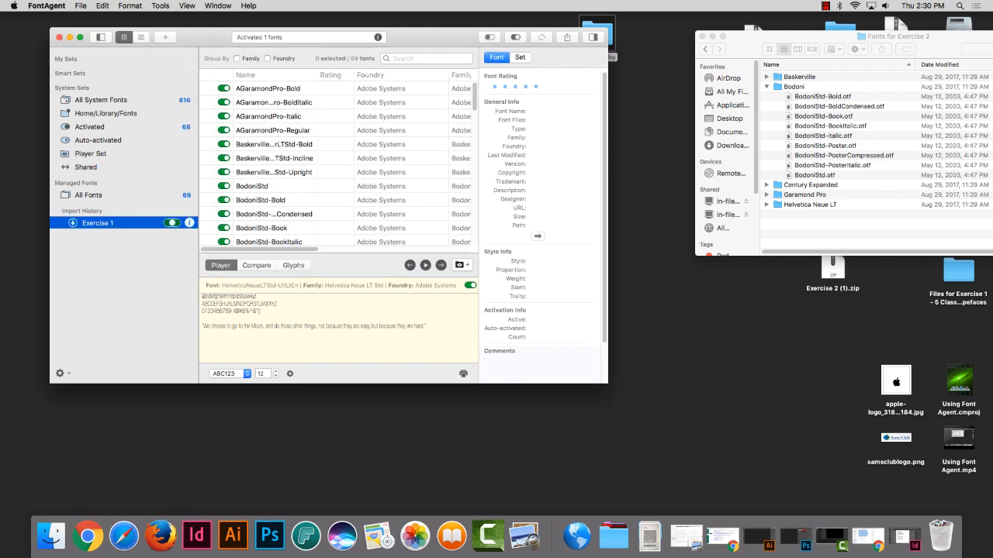
{"action": "scroll", "coordinate": [339, 163], "scroll_direction": "down", "scroll_amount": 10}
{"action": "scroll", "coordinate": [339, 163], "scroll_direction": "down", "scroll_amount": 5}
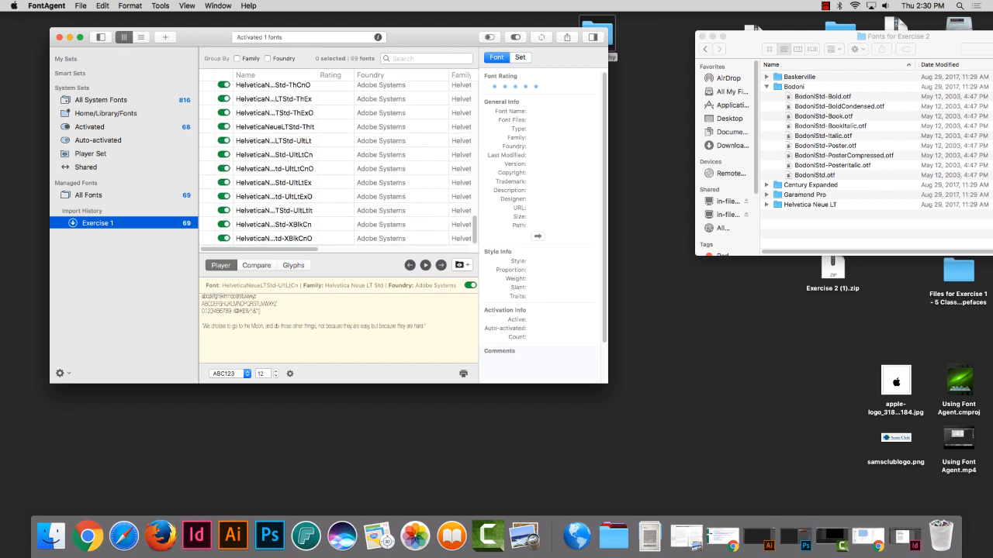
{"action": "scroll", "coordinate": [339, 163], "scroll_direction": "up", "scroll_amount": 15}
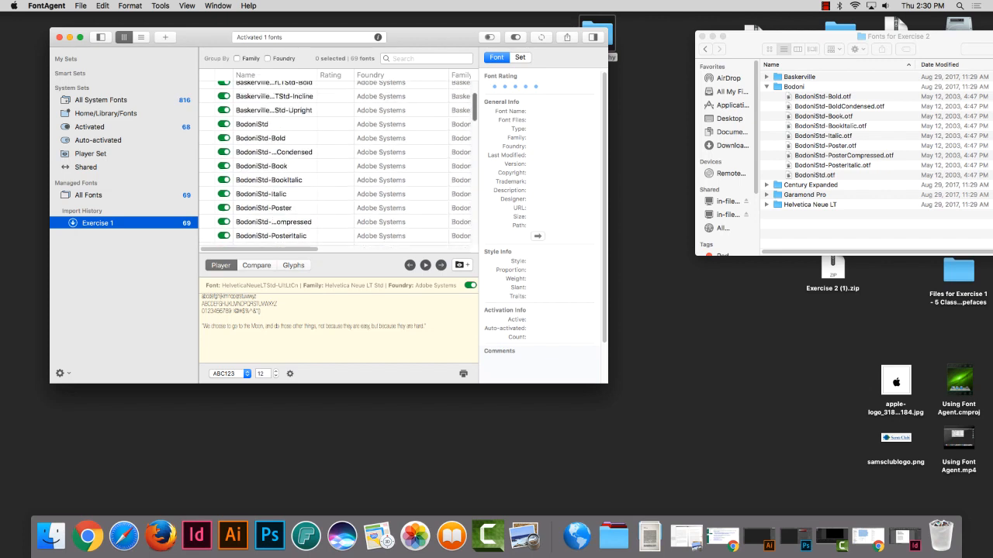
{"action": "scroll", "coordinate": [339, 163], "scroll_direction": "up", "scroll_amount": 3}
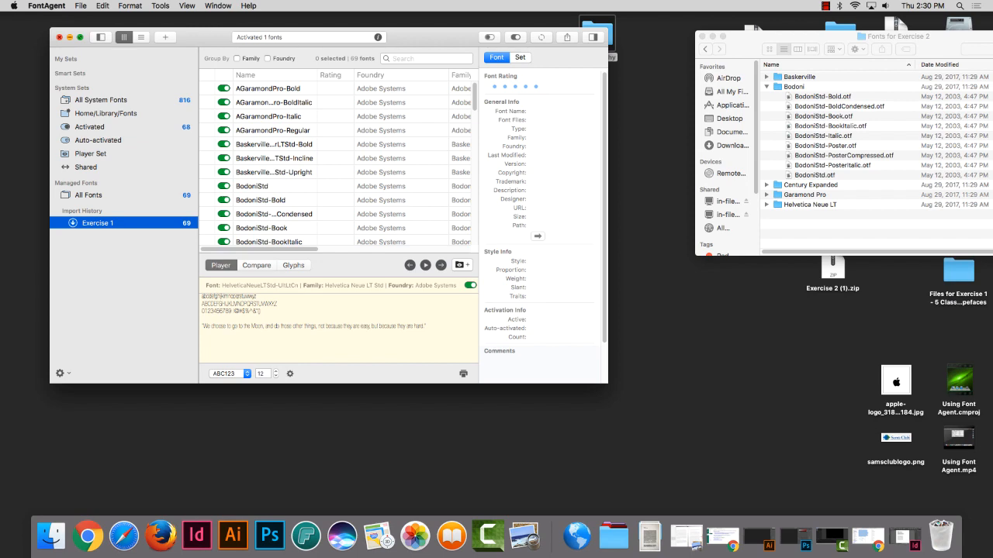
{"action": "key", "text": "super+m"}
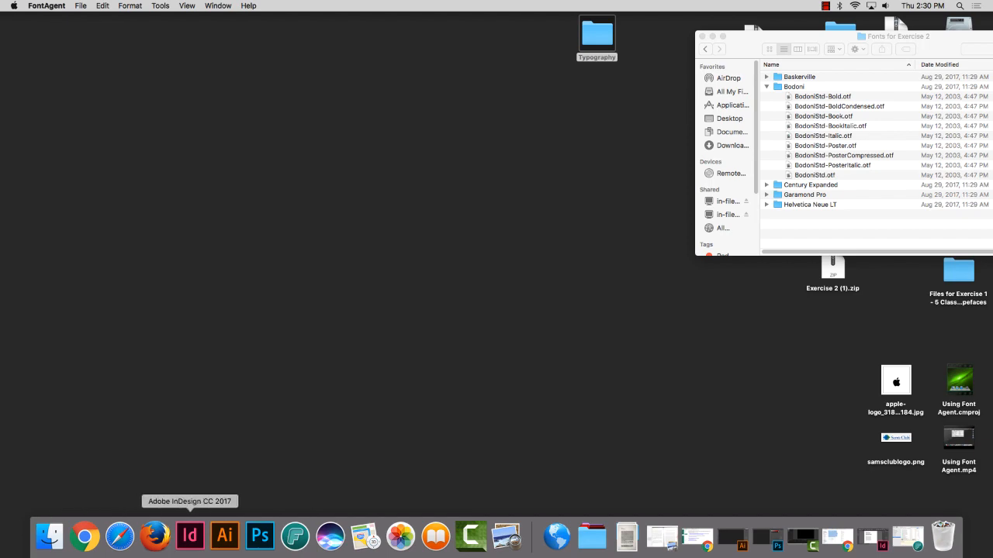
Back in InDesign, apply Proportional Oldstyle figures to the date 1700s in the Bodoni body text.
{"action": "left_click", "coordinate": [189, 535]}
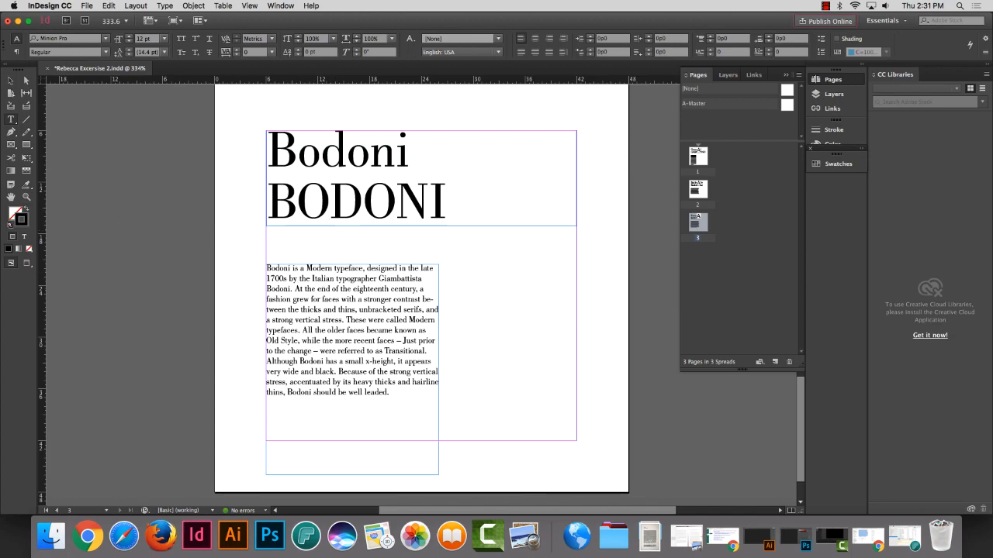
{"action": "left_click", "coordinate": [26, 197]}
{"action": "left_click_drag", "start_coordinate": [266, 240], "coordinate": [497, 428]}
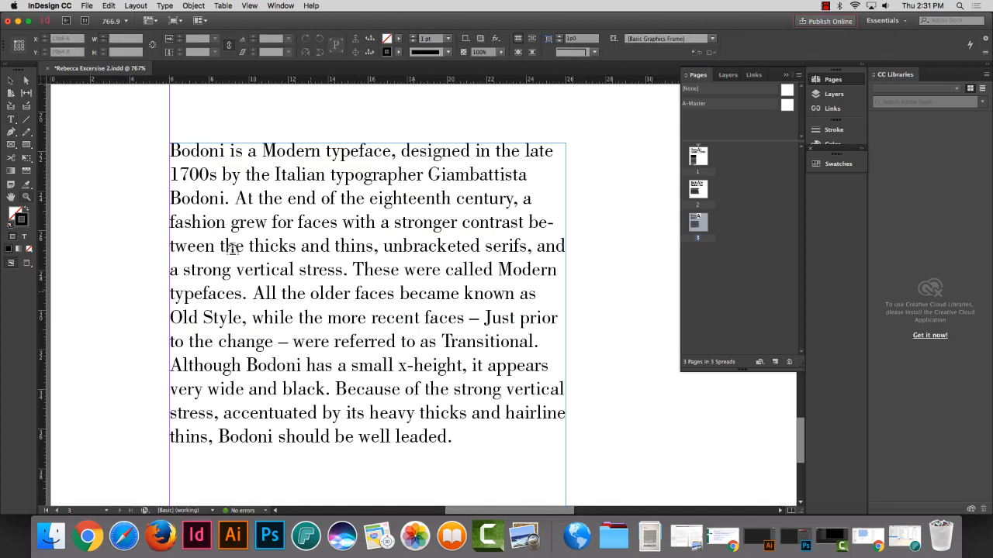
{"action": "left_click_drag", "start_coordinate": [221, 174], "coordinate": [170, 176]}
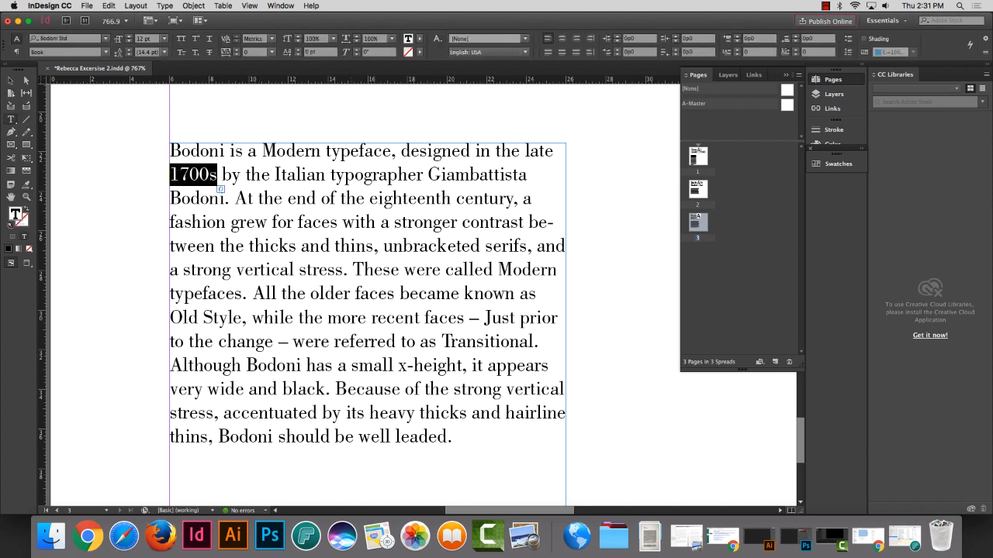
{"action": "left_click", "coordinate": [985, 37]}
{"action": "mouse_move", "coordinate": [847, 56]}
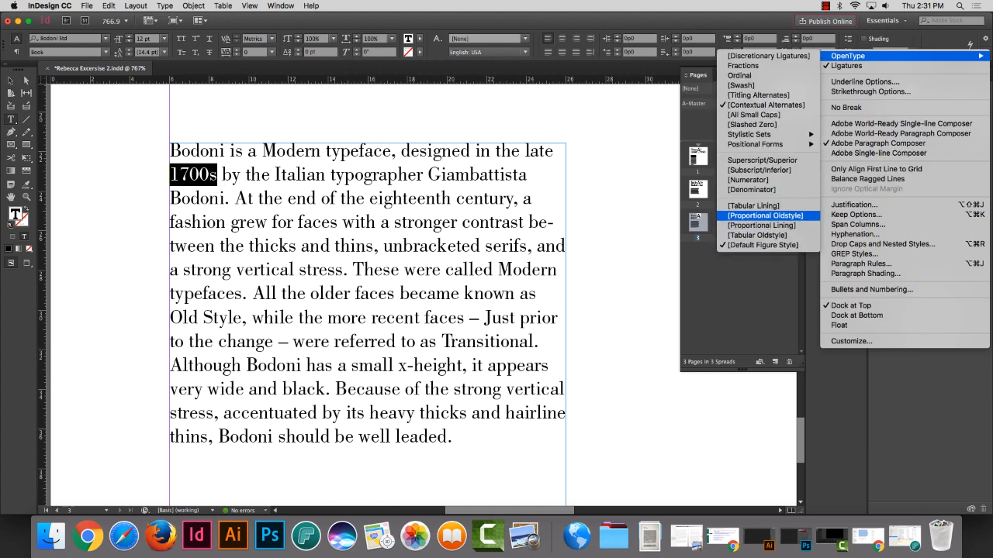
{"action": "left_click", "coordinate": [764, 215]}
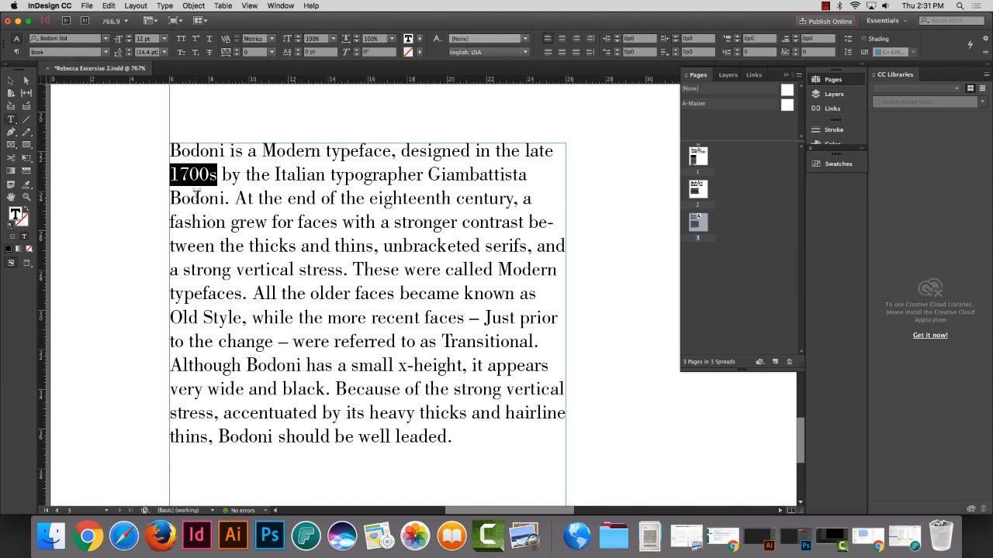
Zoom in on the hyphenated line ends, then fit the page and click into the body text.
{"action": "left_click", "coordinate": [26, 197]}
{"action": "left_click_drag", "start_coordinate": [535, 206], "coordinate": [608, 265]}
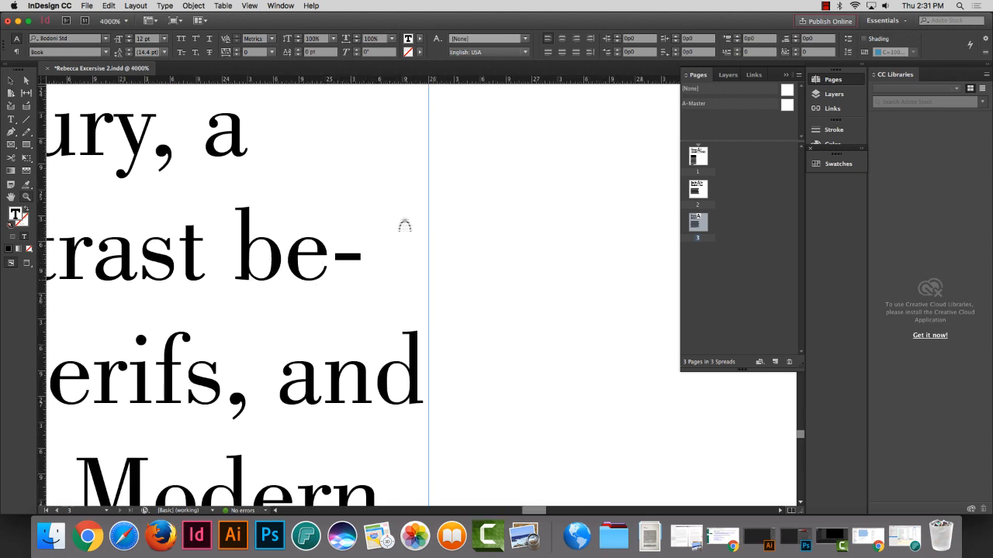
{"action": "key", "text": "super+0"}
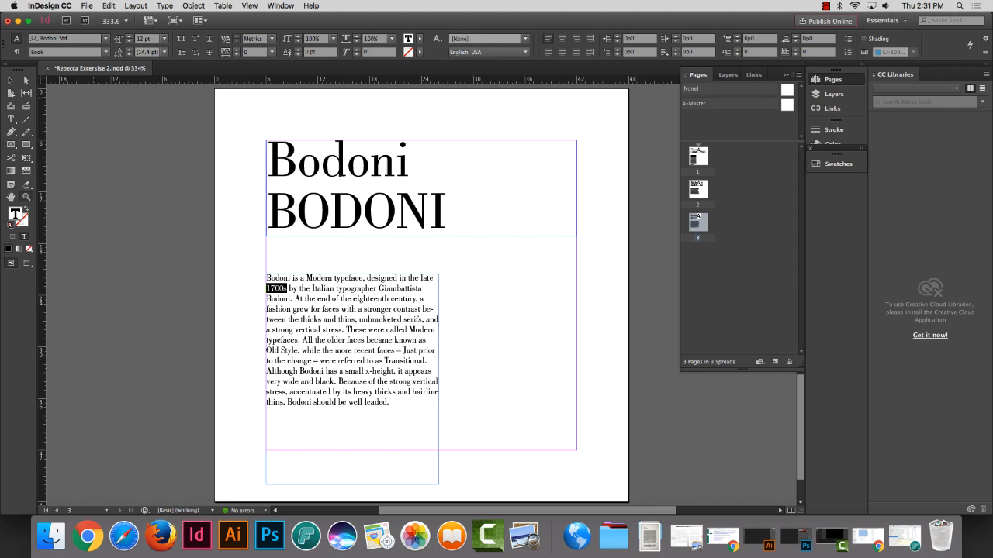
{"action": "left_click", "coordinate": [290, 290]}
Uncheck Hyphenate for the whole Bodoni body paragraph, inspect the reflow, and select its text frame.
{"action": "key", "text": "super+a"}
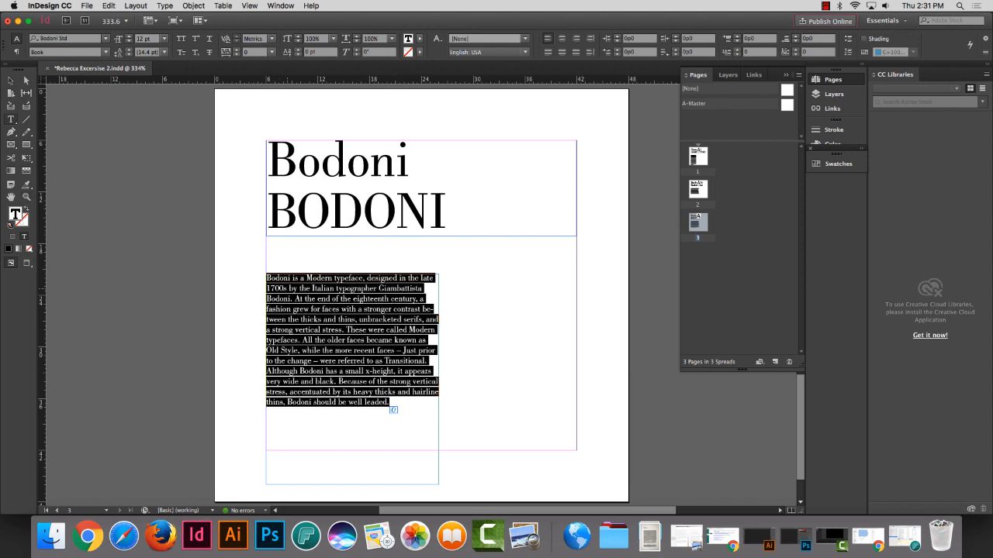
{"action": "left_click", "coordinate": [16, 51]}
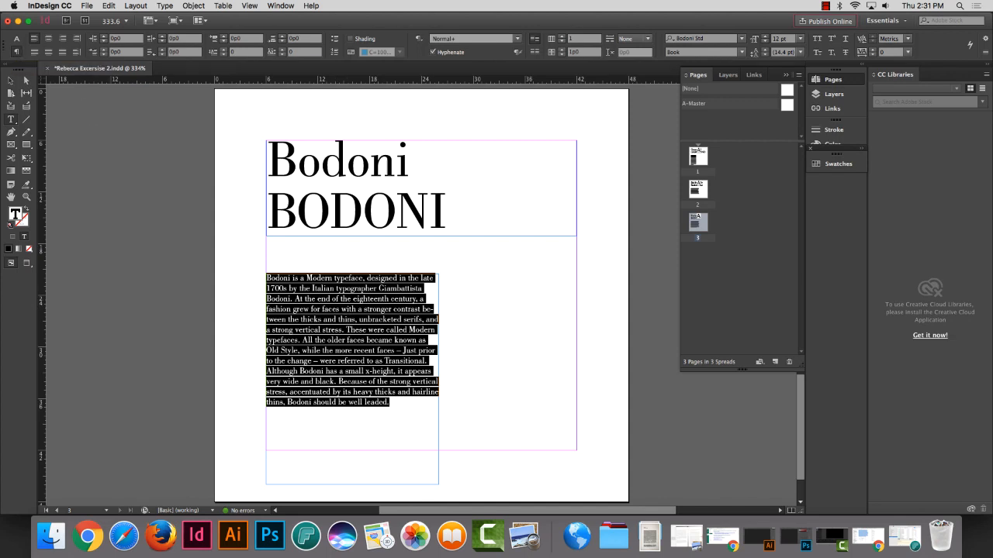
{"action": "left_click", "coordinate": [433, 52]}
{"action": "left_click", "coordinate": [318, 389]}
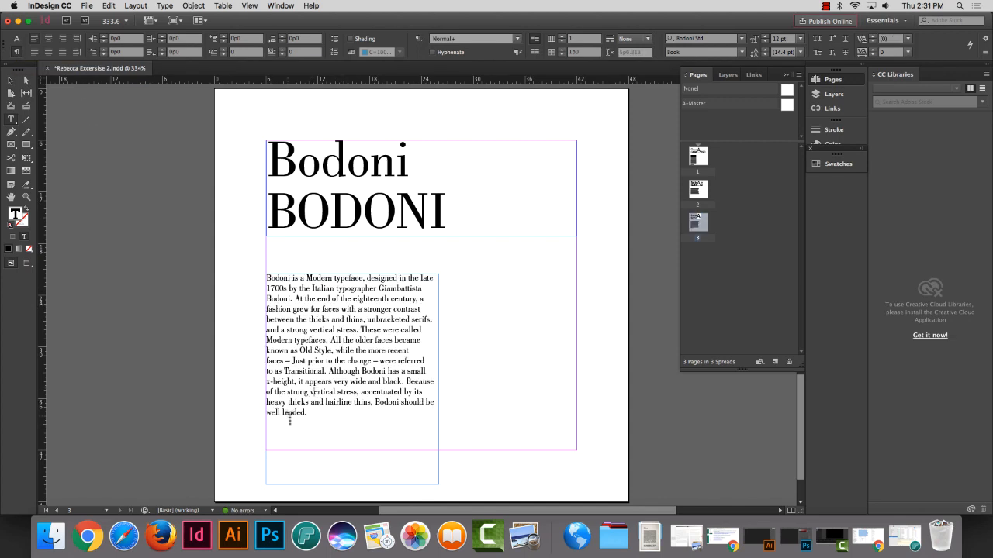
{"action": "left_click", "coordinate": [27, 197]}
{"action": "left_click_drag", "start_coordinate": [212, 359], "coordinate": [492, 463]}
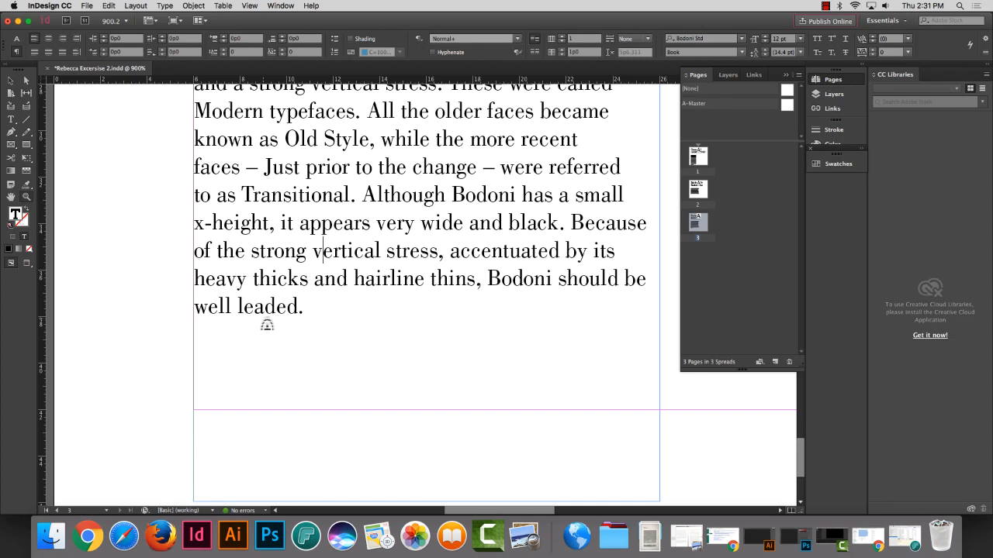
{"action": "key", "text": "super+0"}
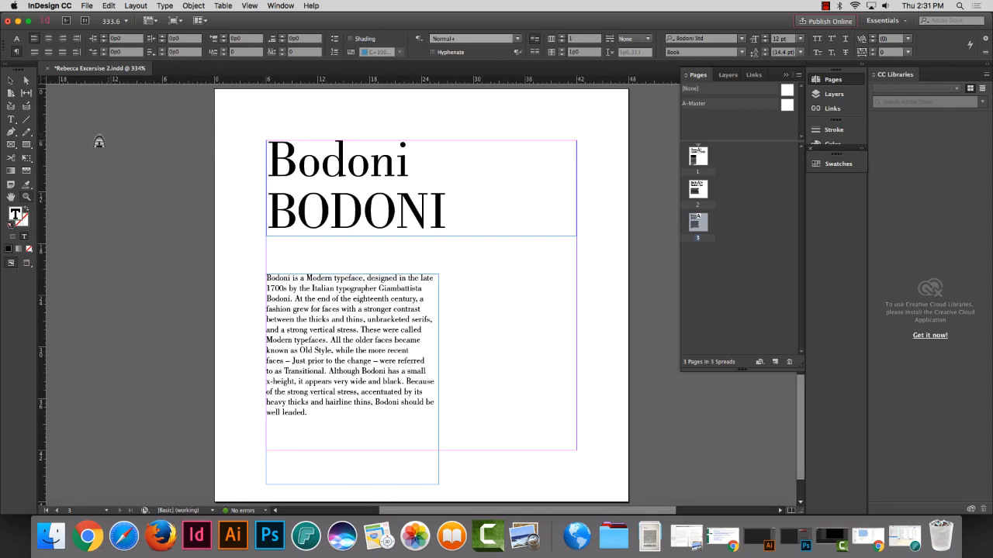
{"action": "left_click", "coordinate": [11, 80]}
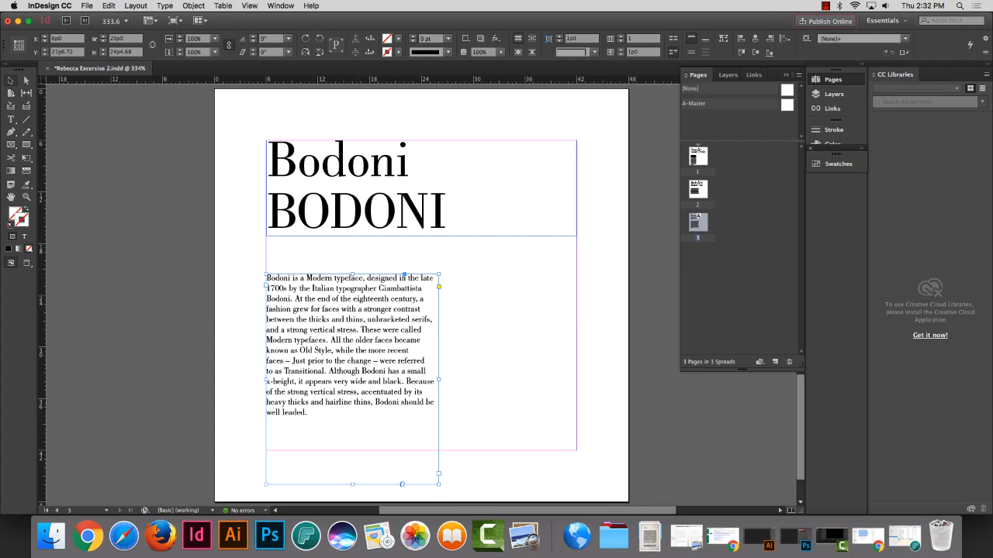
Enter 18p0 as the body frame's W value in the Control panel and save.
{"action": "double_click", "coordinate": [117, 38]}
{"action": "type", "text": "18p"}
{"action": "key", "text": "Tab"}
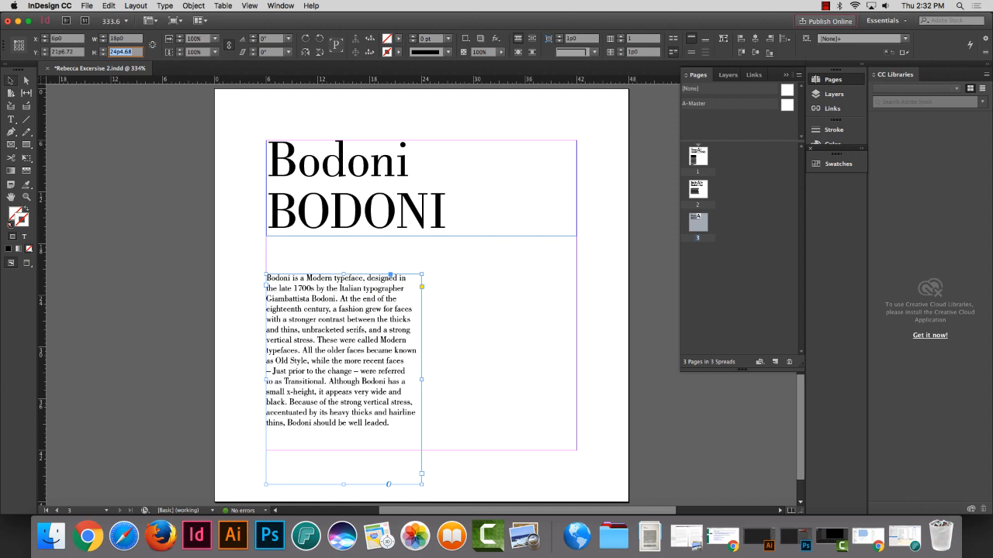
{"action": "key", "text": "super+s"}
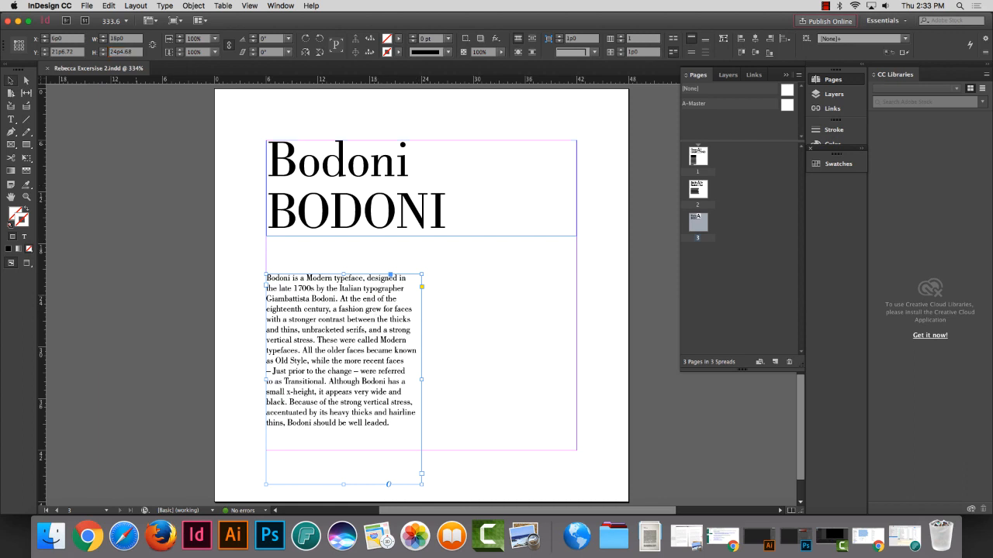
Right-align all of the Bodoni Std Book body paragraph on page 3.
{"action": "double_click", "coordinate": [317, 300]}
{"action": "key", "text": "super+a"}
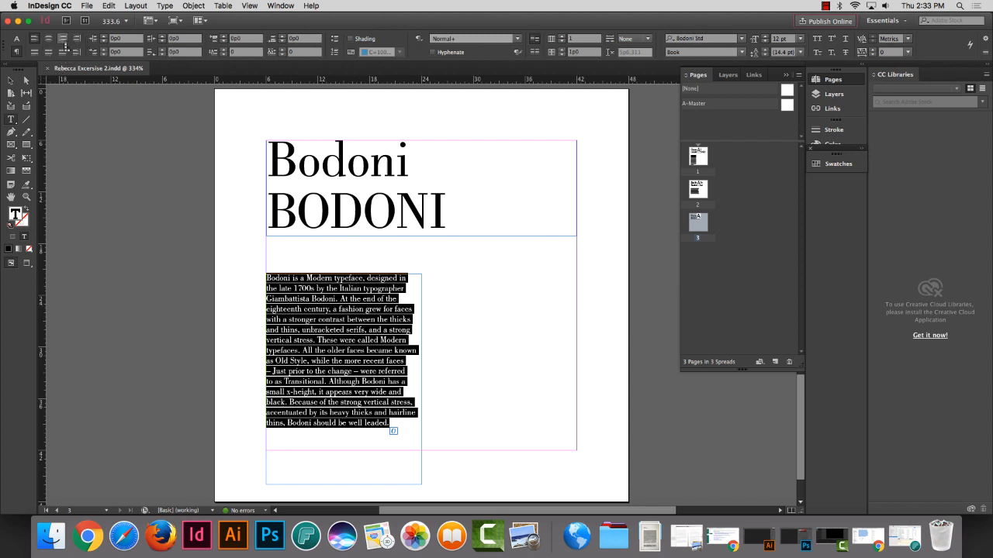
{"action": "left_click", "coordinate": [62, 39]}
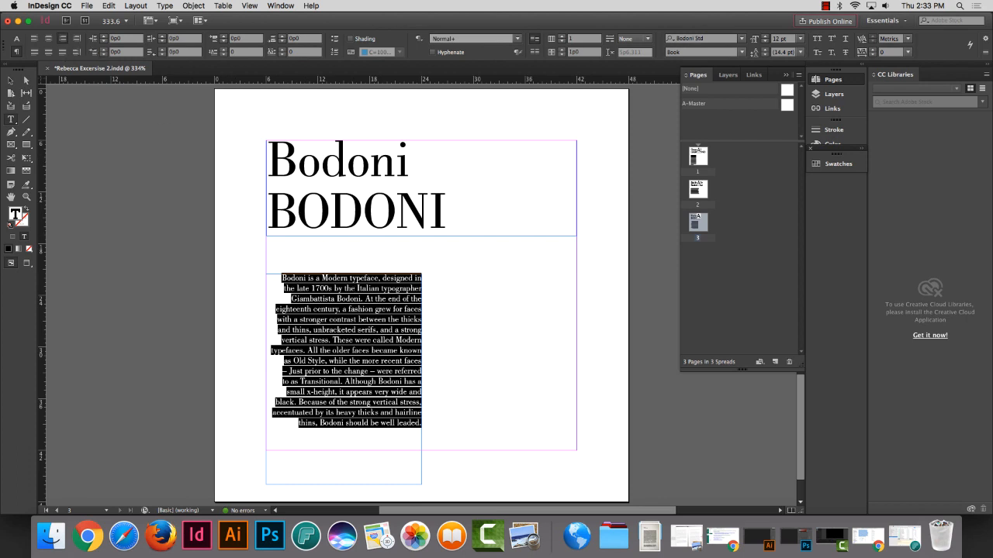
{"action": "left_click", "coordinate": [10, 80]}
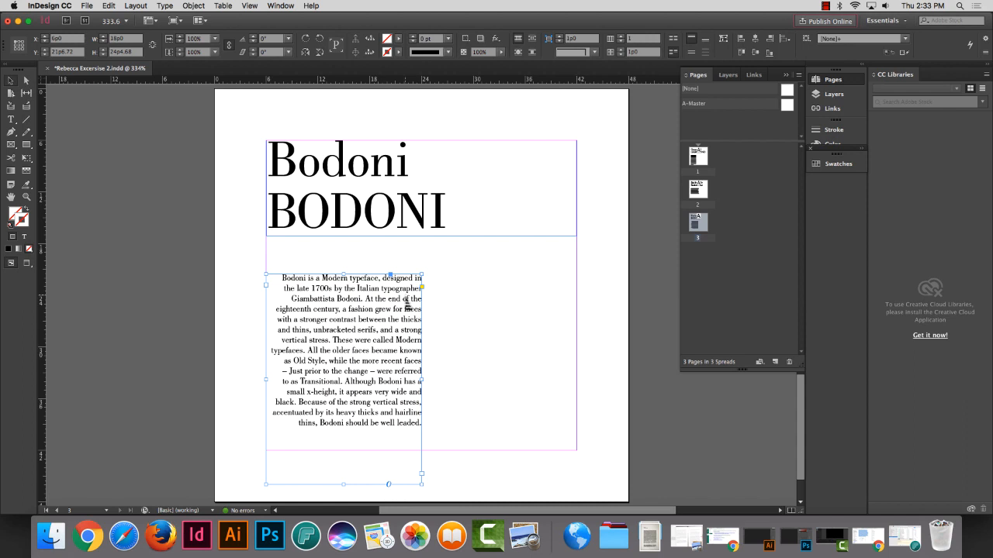
Save the document, then change the Bodoni body text's leading from 14.4 pt to 16 pt.
{"action": "key", "text": "super+s"}
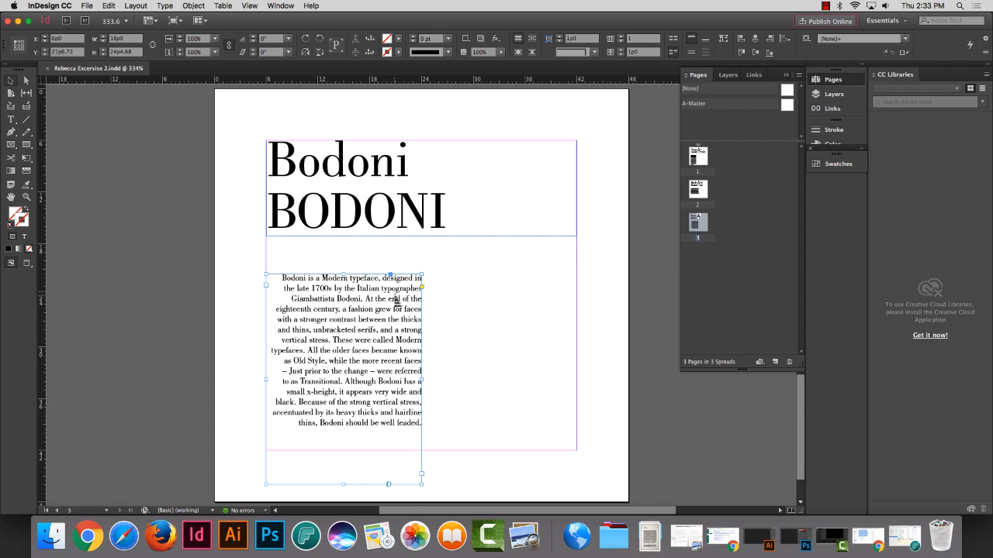
{"action": "double_click", "coordinate": [346, 292]}
{"action": "key", "text": "super+a"}
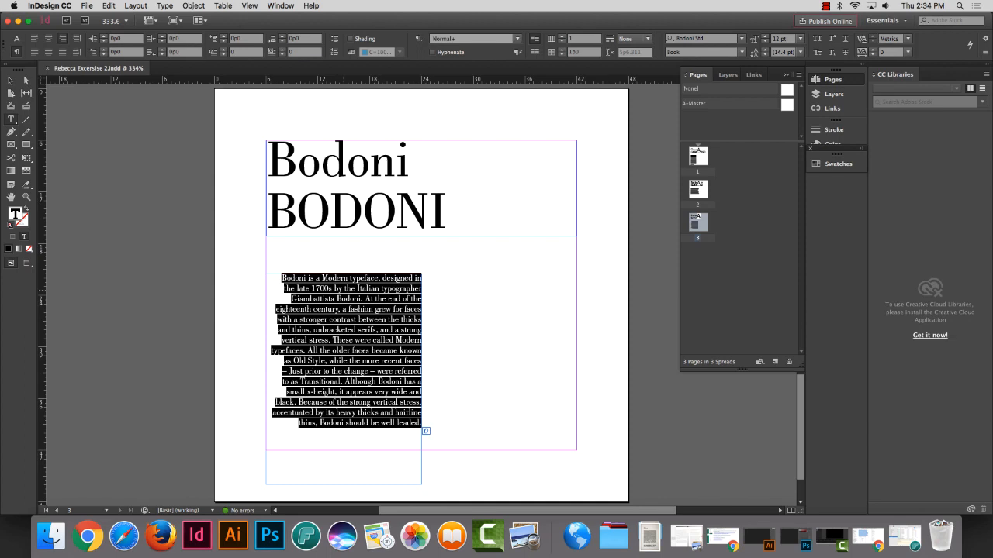
{"action": "left_click", "coordinate": [16, 38]}
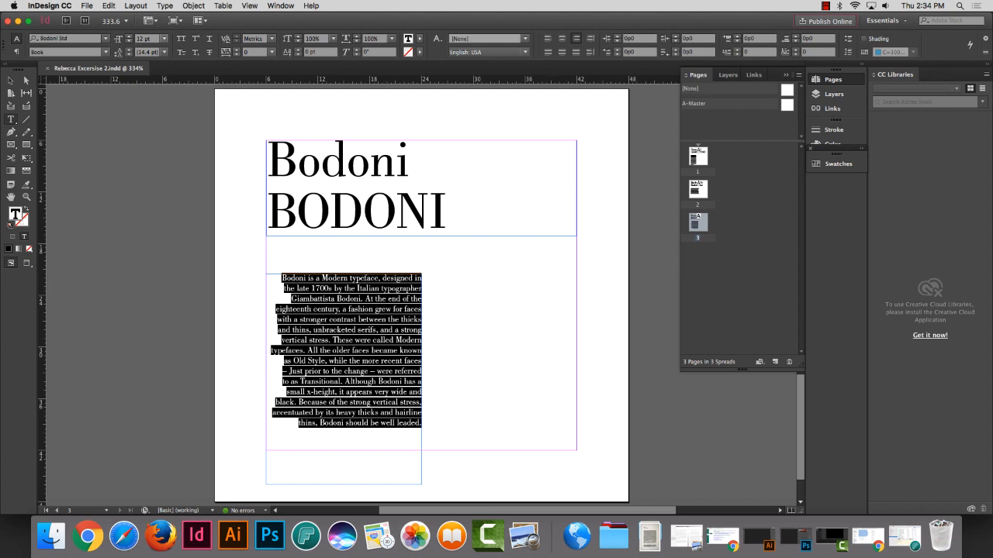
{"action": "double_click", "coordinate": [140, 38]}
{"action": "left_click_drag", "start_coordinate": [144, 38], "coordinate": [150, 38]}
{"action": "key", "text": "Tab"}
{"action": "type", "text": "16"}
{"action": "key", "text": "Return"}
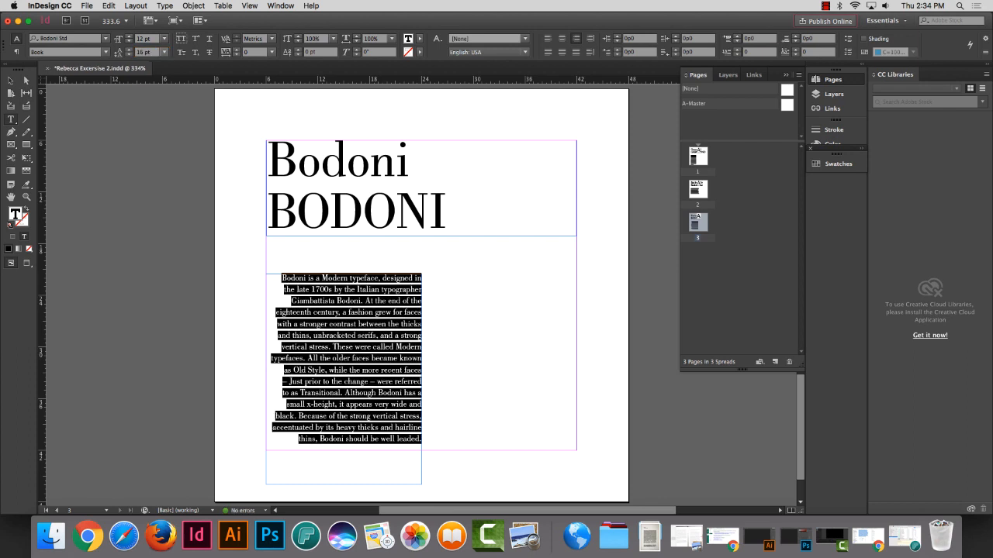
{"action": "left_click", "coordinate": [10, 80]}
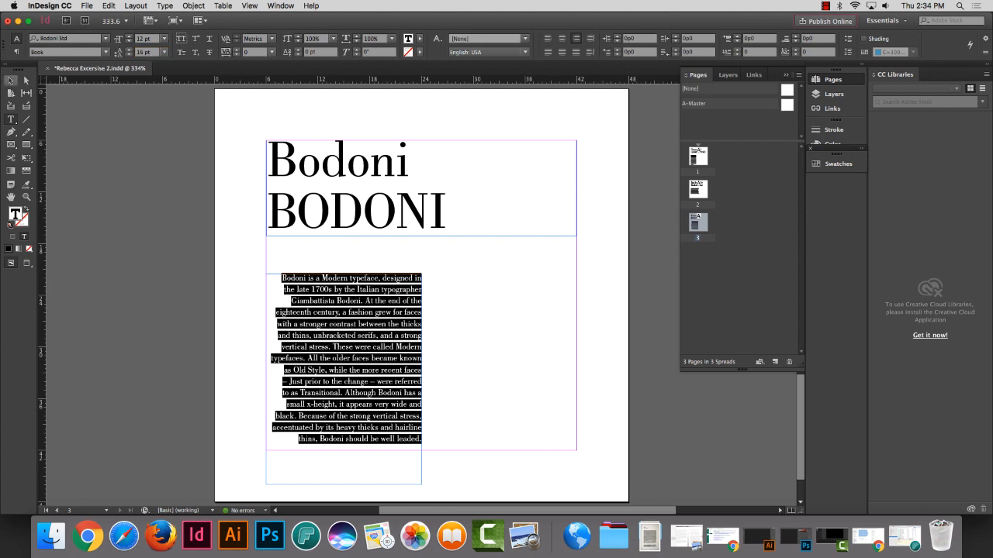
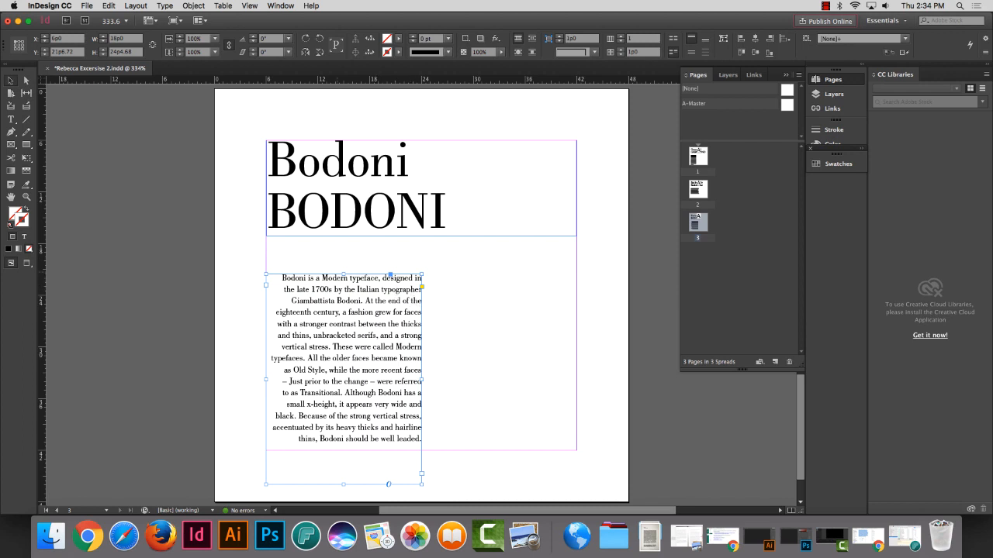
Save the document, fit the Bodoni page in the window, and bring up page 3's context menu.
{"action": "key", "text": "super+s"}
{"action": "key", "text": "super+0"}
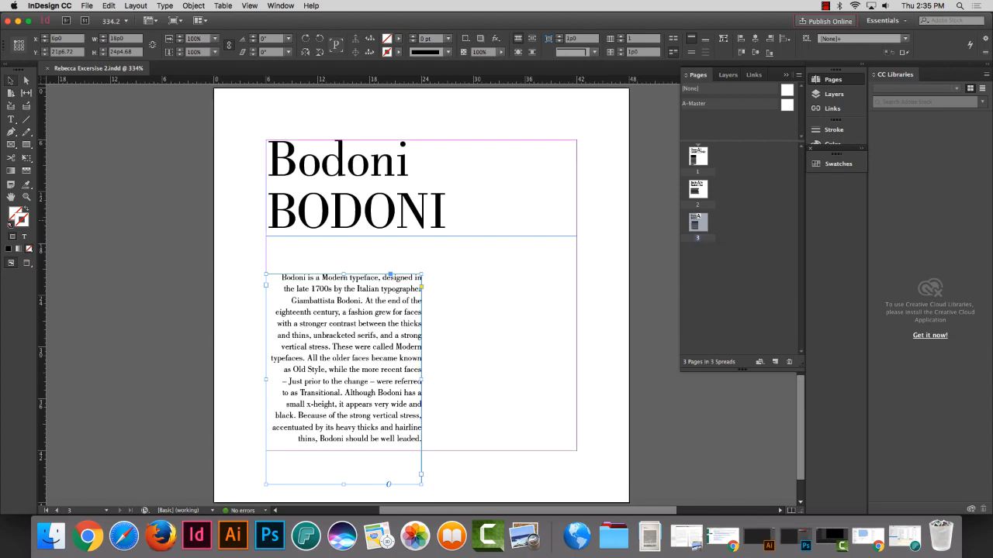
{"action": "right_click", "coordinate": [697, 223]}
Duplicate page 3 as page 4 and retype its headline as 'Century / CENTURY'.
{"action": "left_click", "coordinate": [714, 251]}
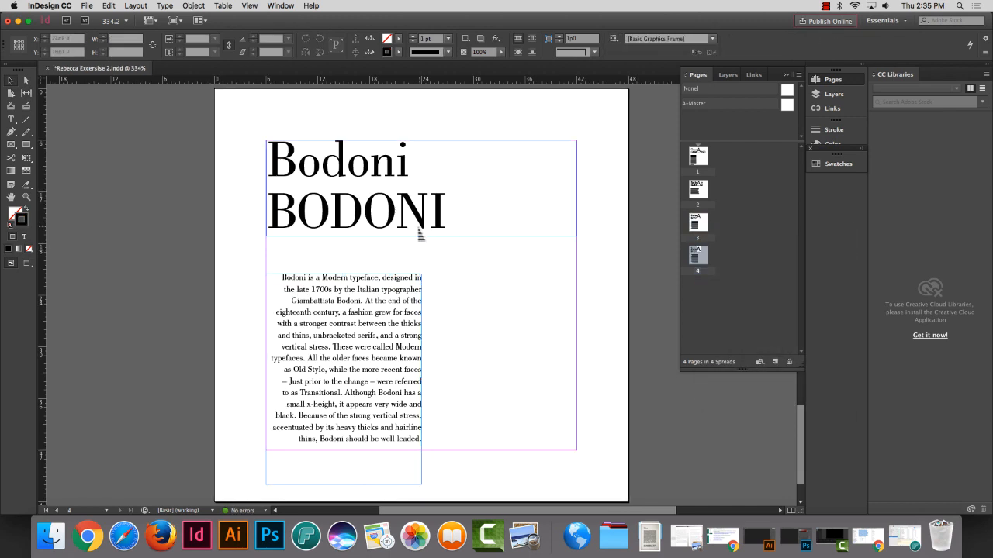
{"action": "left_click", "coordinate": [357, 182]}
{"action": "double_click", "coordinate": [358, 172]}
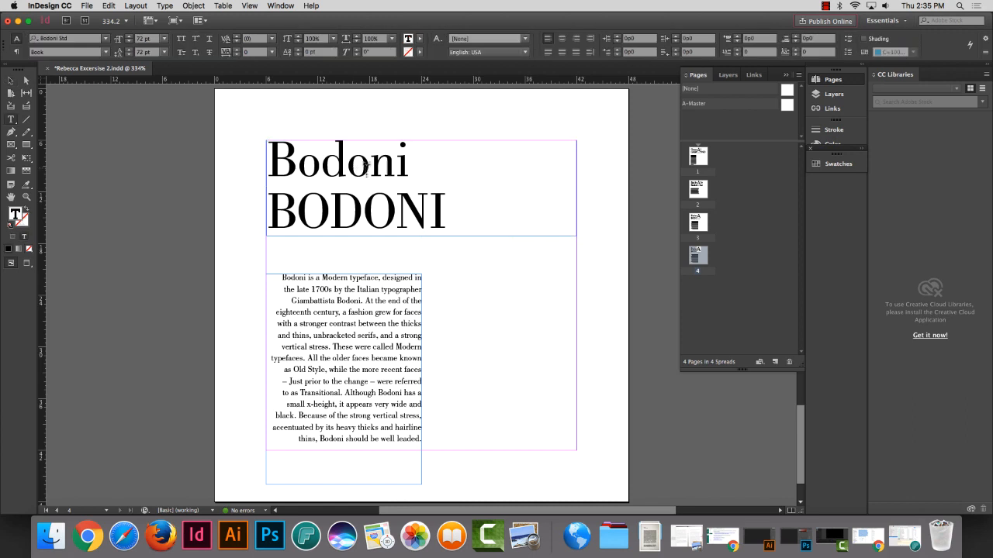
{"action": "double_click", "coordinate": [361, 168]}
{"action": "type", "text": "Ce"}
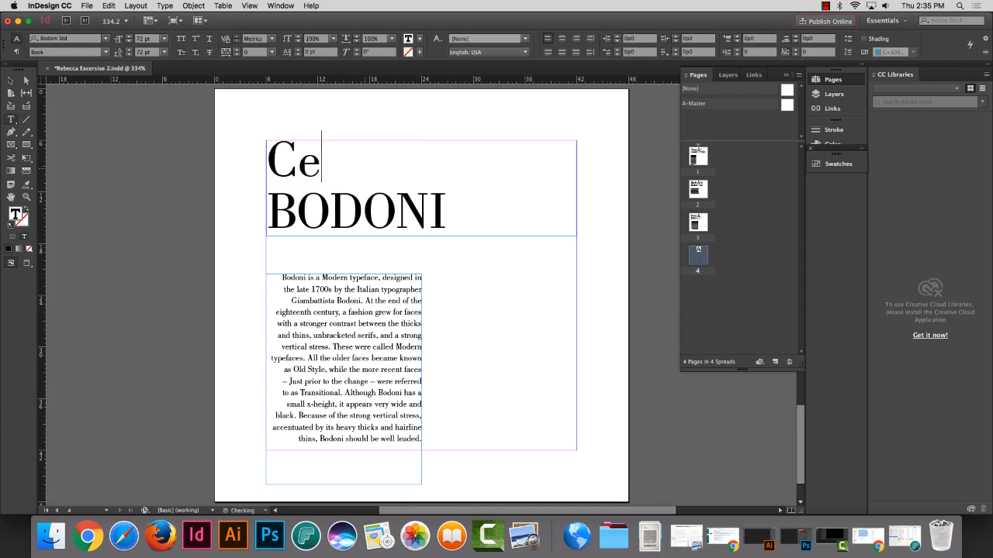
{"action": "type", "text": "btury"}
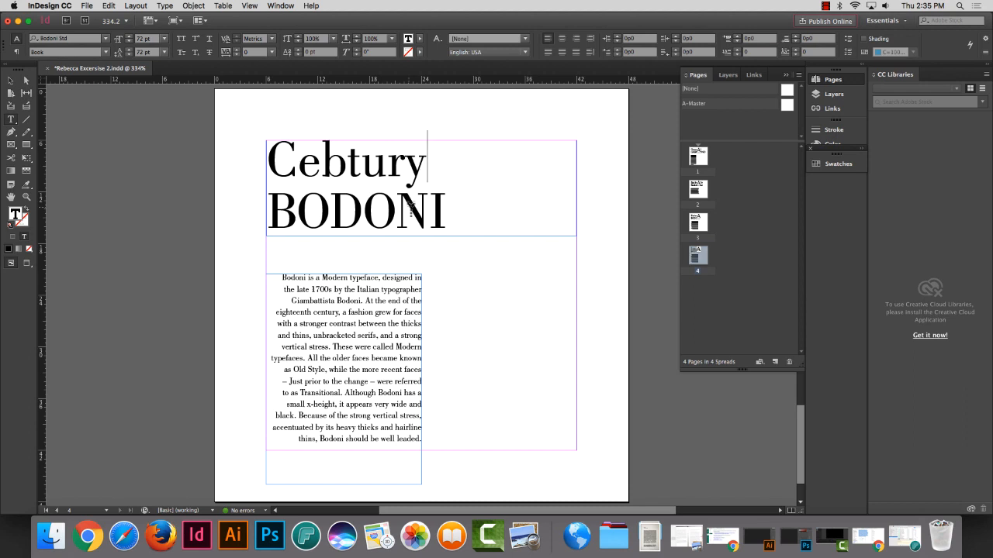
{"action": "left_click", "coordinate": [350, 176]}
{"action": "key", "text": "BackSpace"}
{"action": "type", "text": "n"}
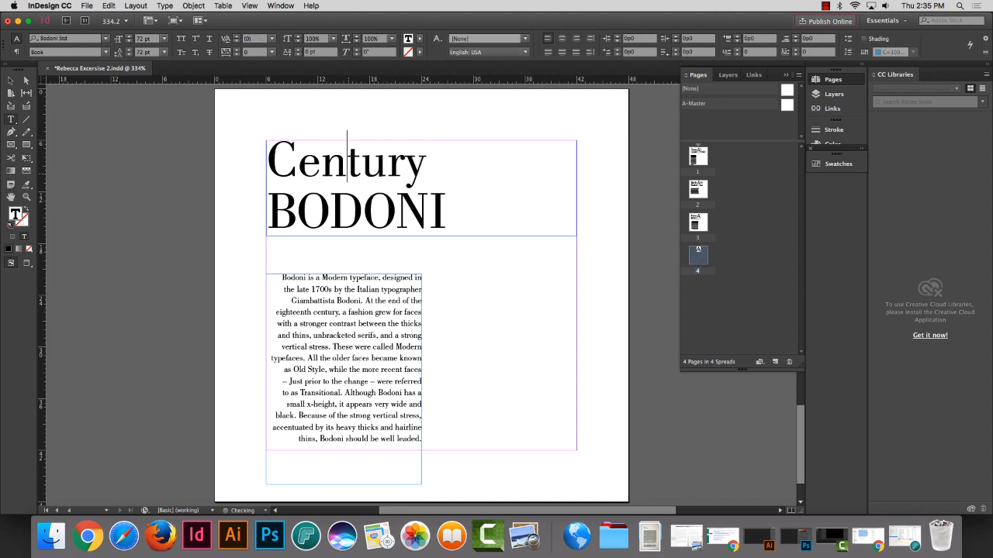
{"action": "double_click", "coordinate": [352, 213]}
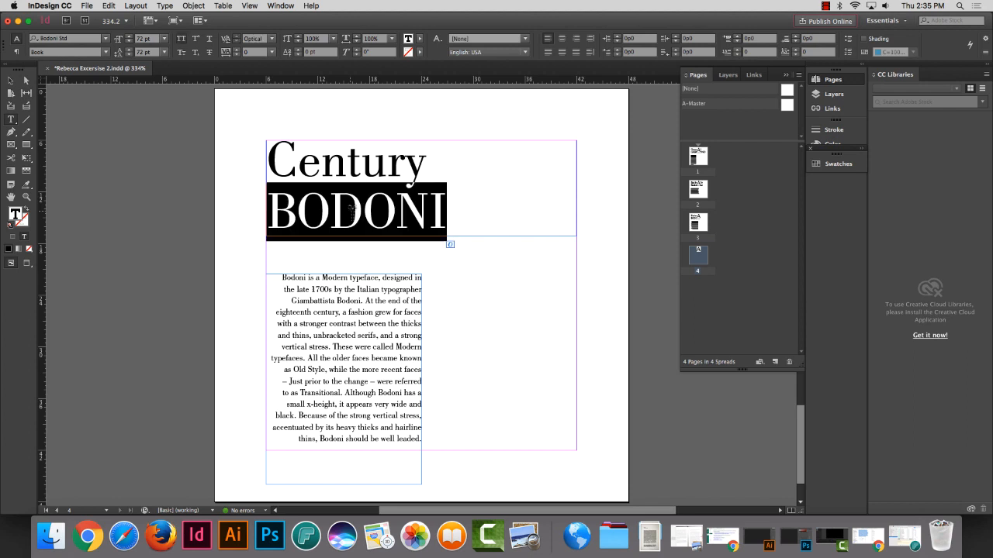
{"action": "type", "text": "CENTURY"}
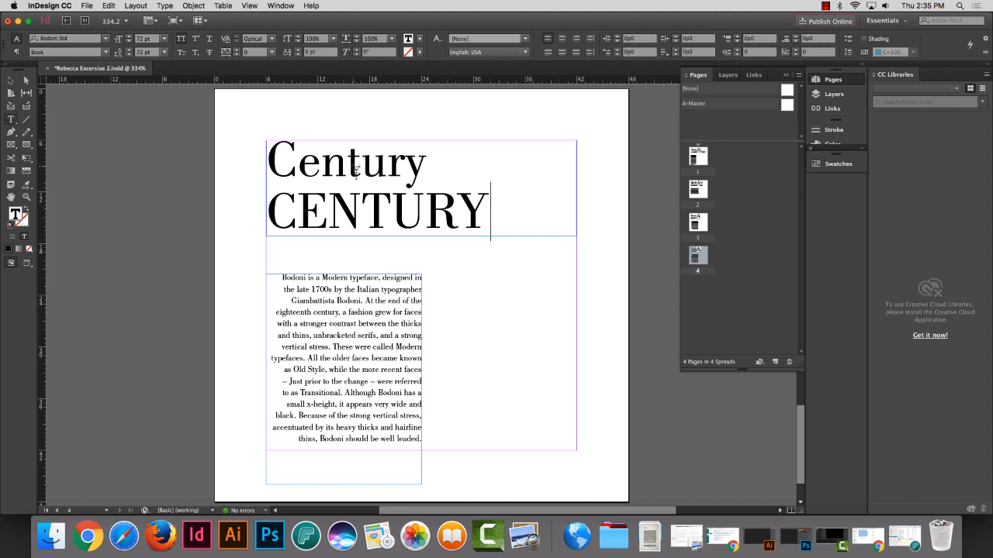
Set the whole headline in Century Expanded LT Std Roman.
{"action": "left_click", "coordinate": [371, 179]}
{"action": "key", "text": "ctrl+a"}
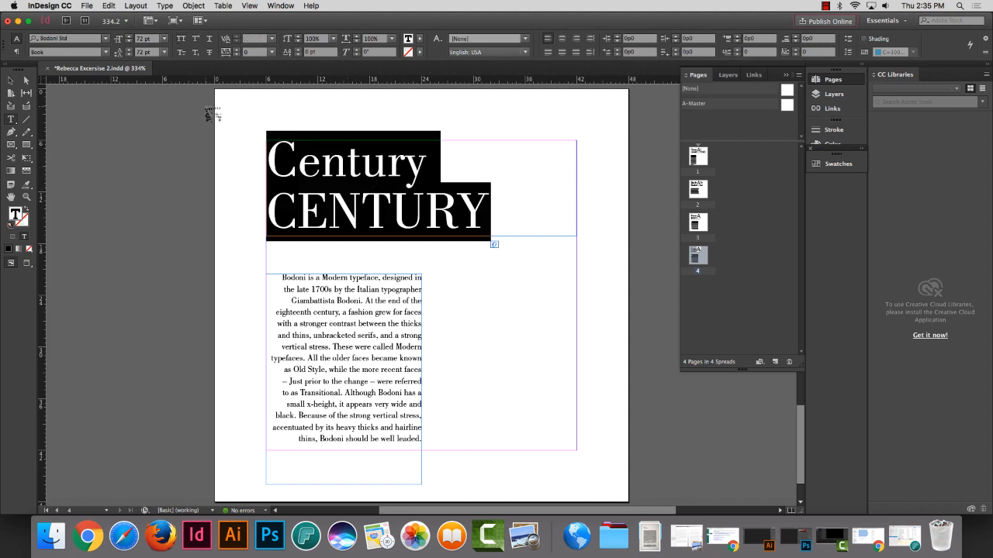
{"action": "left_click", "coordinate": [106, 38]}
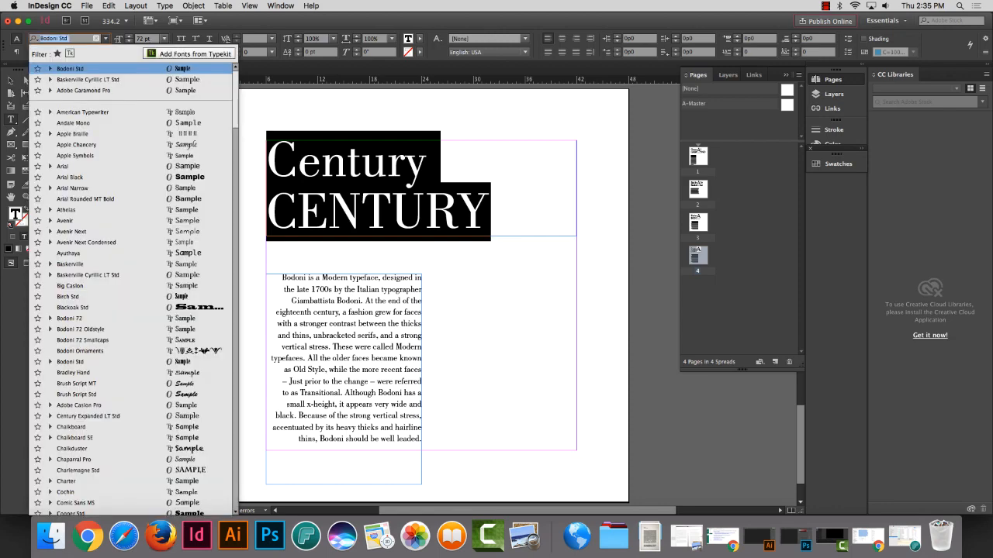
{"action": "scroll", "coordinate": [132, 287], "scroll_direction": "down", "scroll_amount": 10}
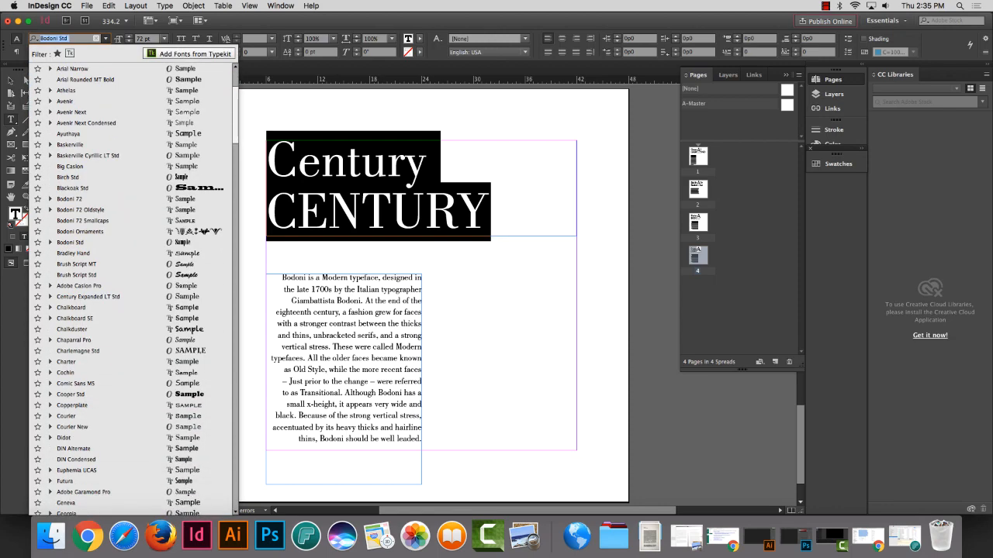
{"action": "scroll", "coordinate": [132, 292], "scroll_direction": "up", "scroll_amount": 2}
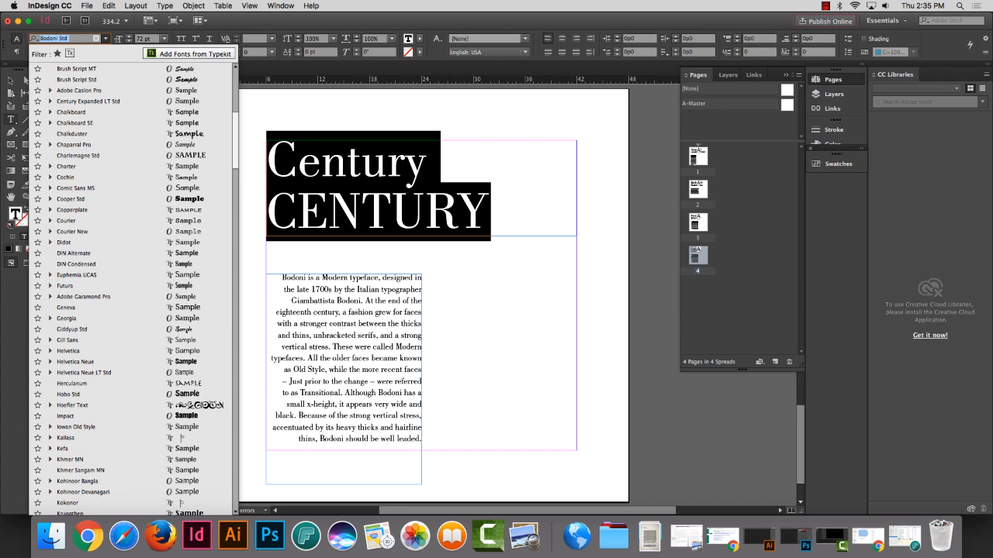
{"action": "scroll", "coordinate": [132, 292], "scroll_direction": "up", "scroll_amount": 2}
{"action": "left_click", "coordinate": [51, 123]}
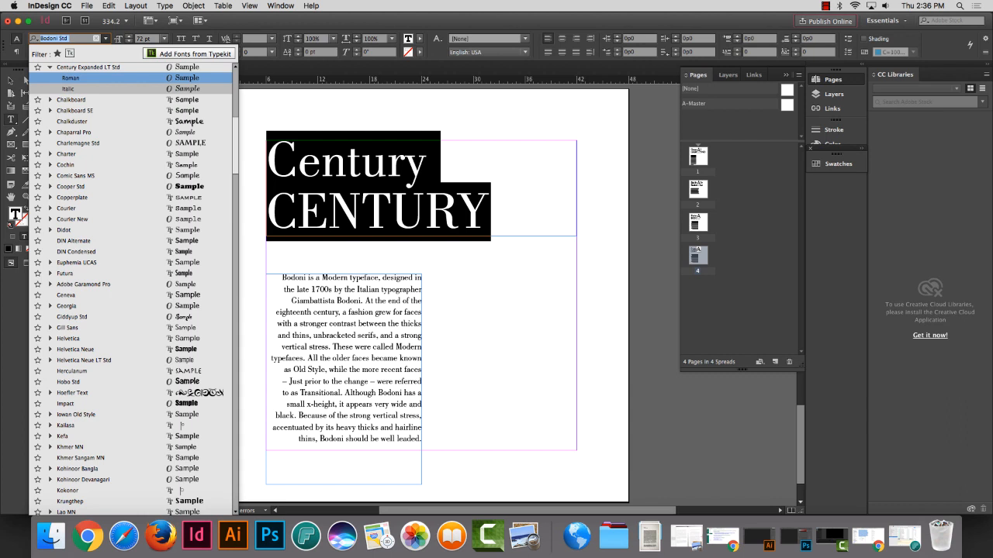
{"action": "key", "text": "Return"}
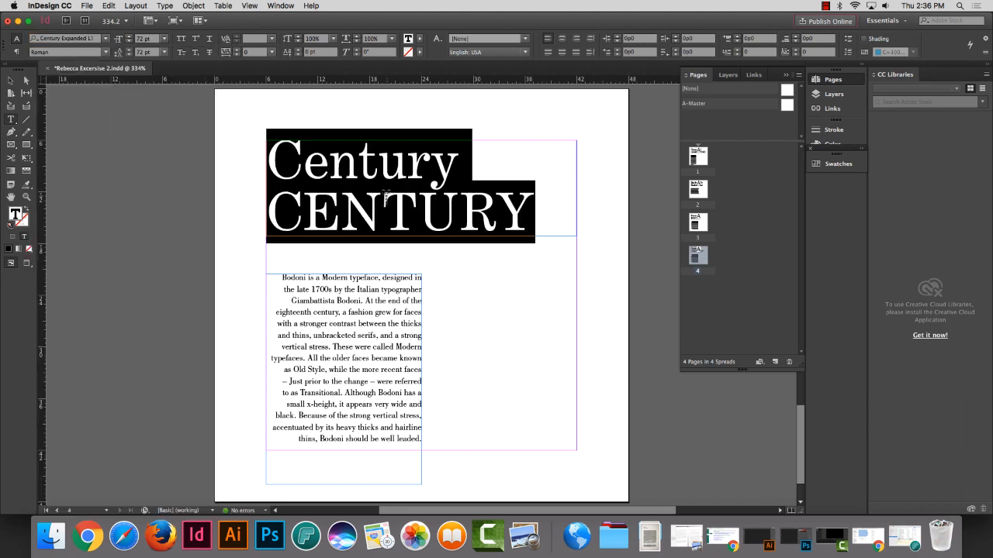
{"action": "left_click", "coordinate": [379, 218]}
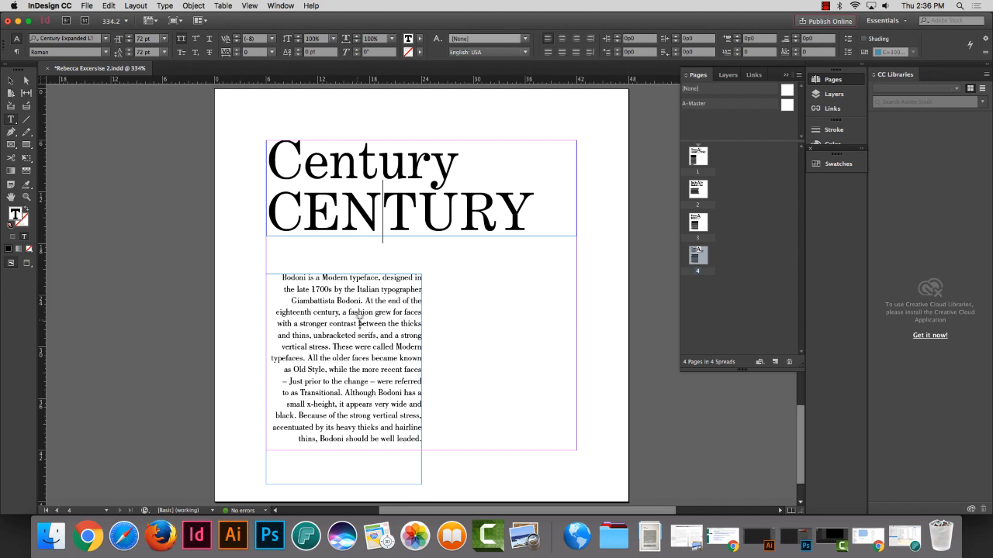
Delete the Bodoni body text and place CENTURY EXPANDED.docx, dismissing the missing-fonts warning.
{"action": "left_click_drag", "start_coordinate": [362, 311], "coordinate": [359, 323]}
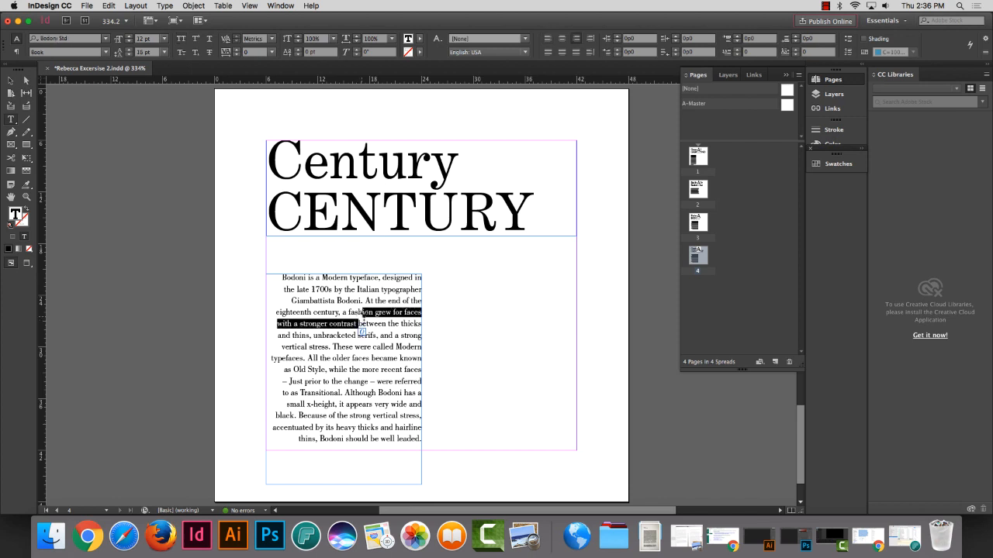
{"action": "key", "text": "super+a"}
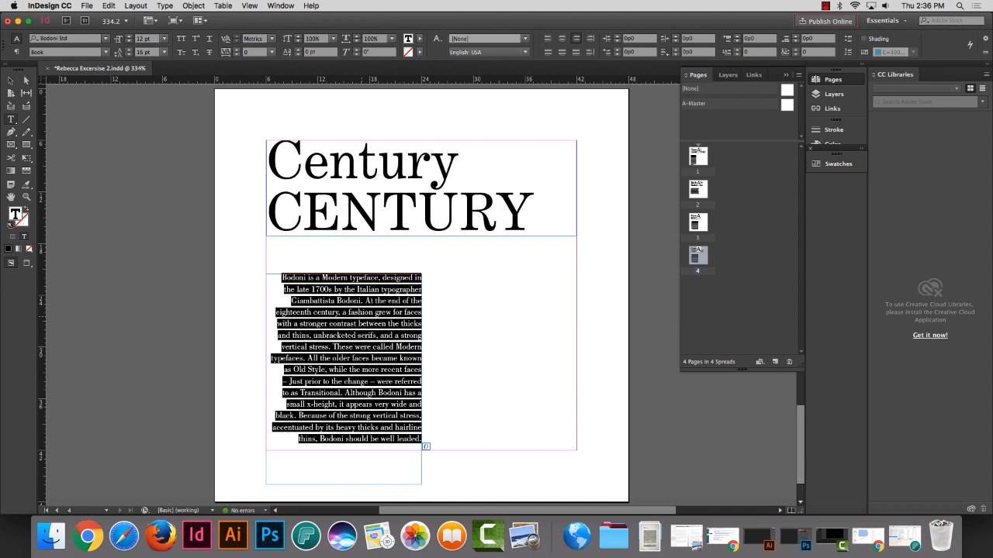
{"action": "key", "text": "BackSpace"}
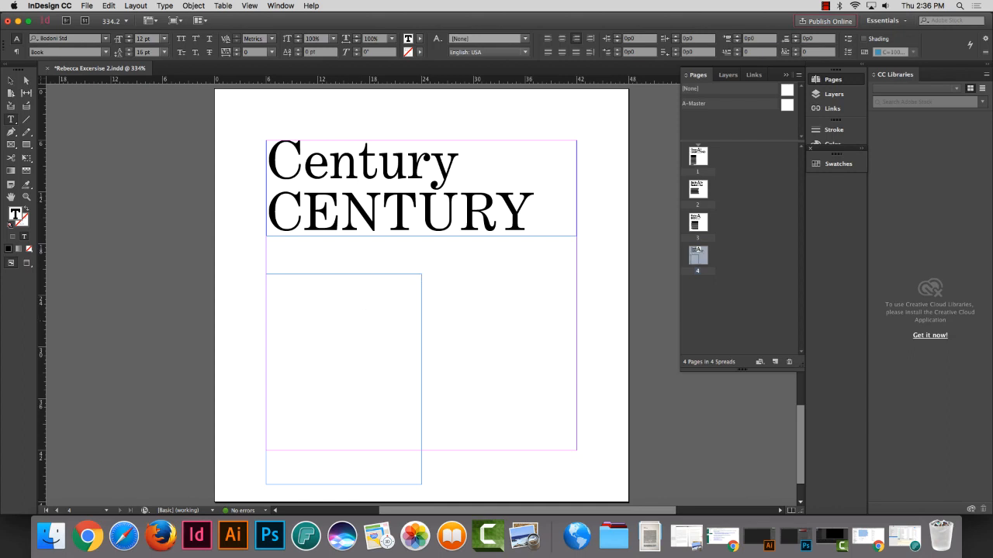
{"action": "key", "text": "super+d"}
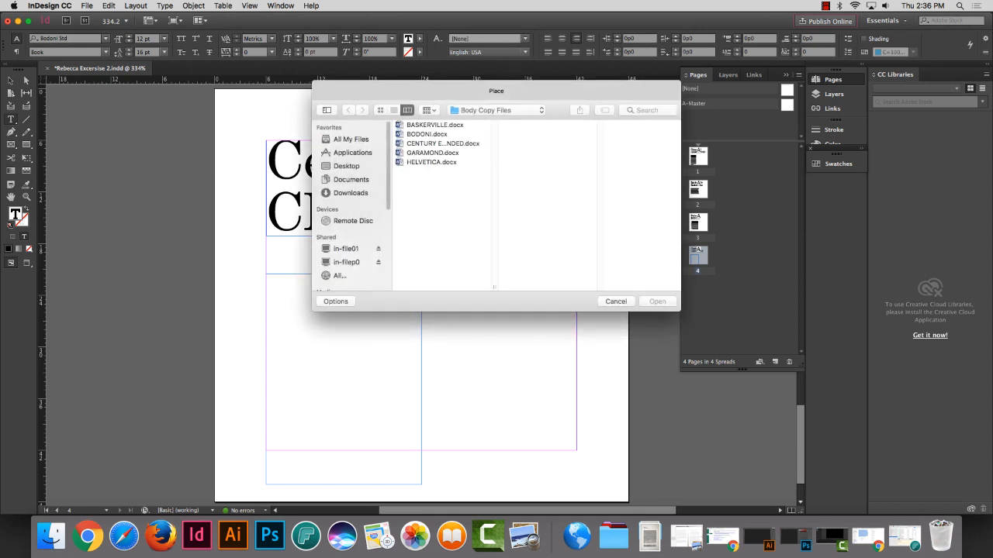
{"action": "left_click_drag", "start_coordinate": [496, 91], "coordinate": [503, 76]}
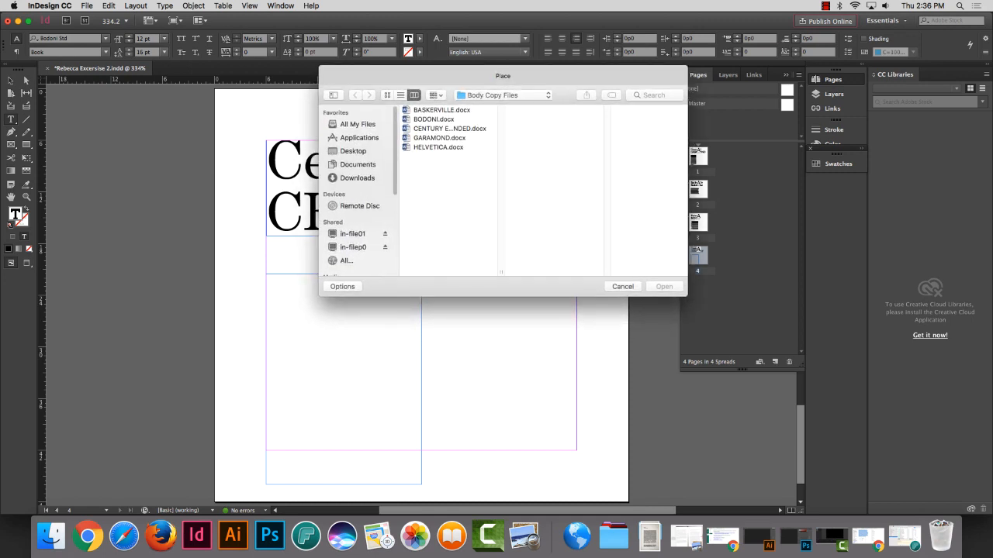
{"action": "left_click", "coordinate": [449, 129]}
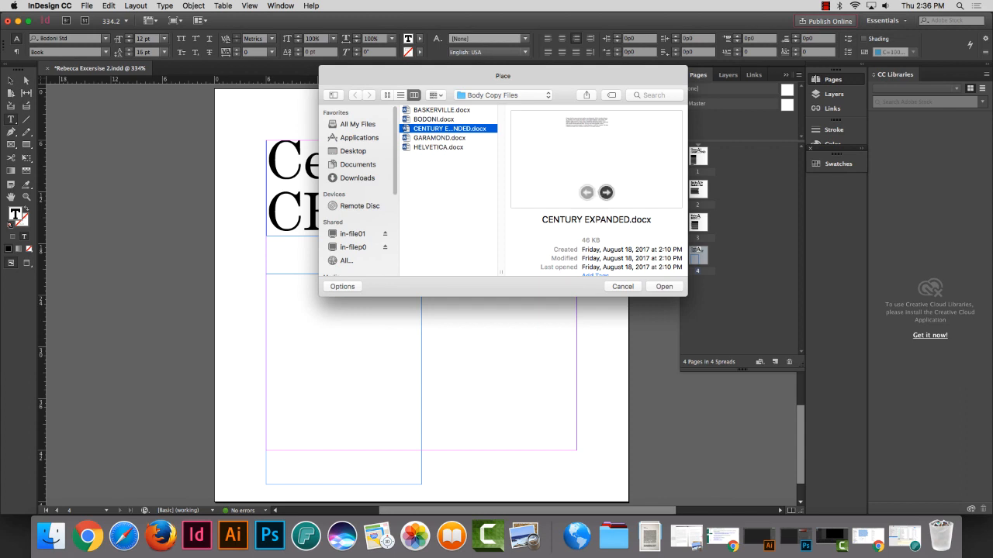
{"action": "key", "text": "Return"}
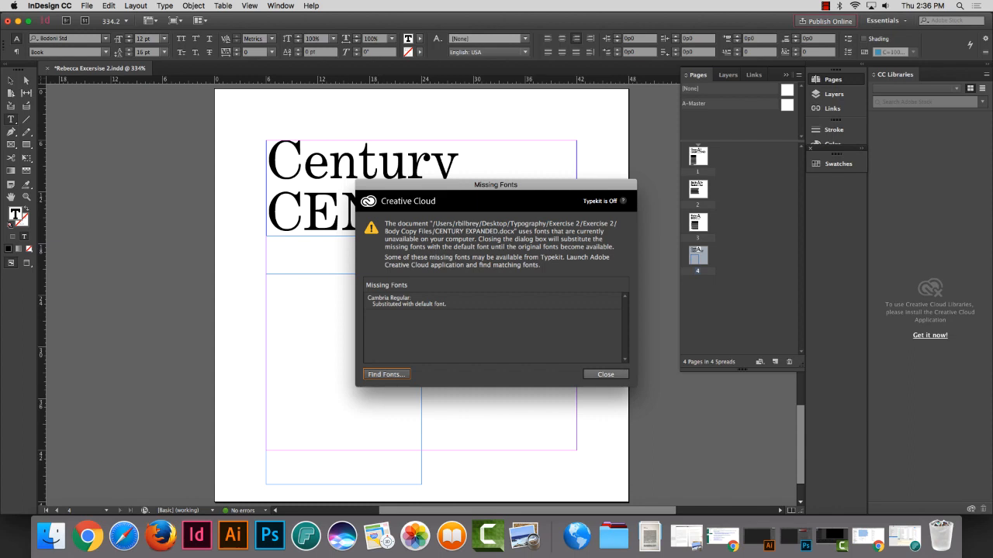
{"action": "key", "text": "Return"}
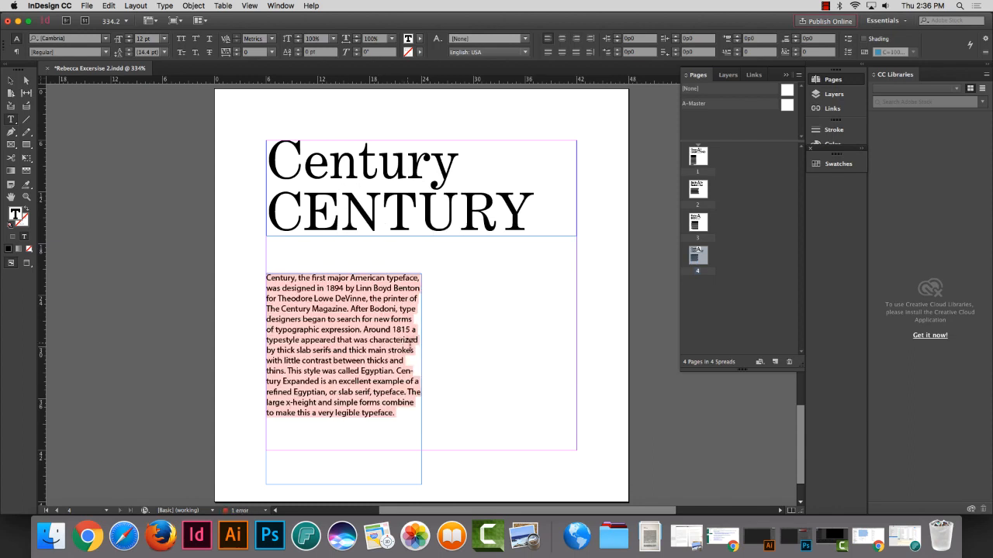
{"action": "left_click", "coordinate": [380, 338]}
Apply Century Expanded LT Std to all of the Century body text.
{"action": "key", "text": "super+a"}
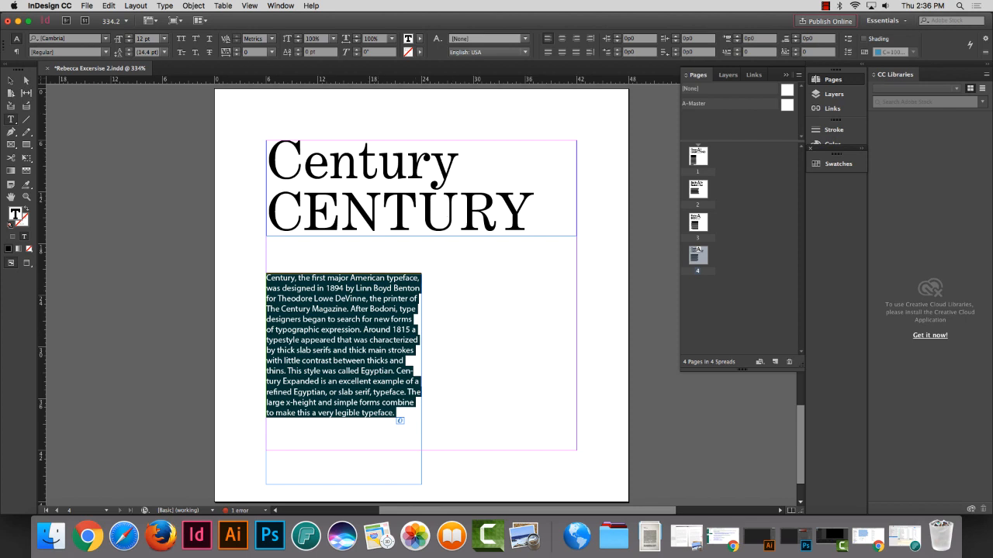
{"action": "left_click", "coordinate": [105, 38]}
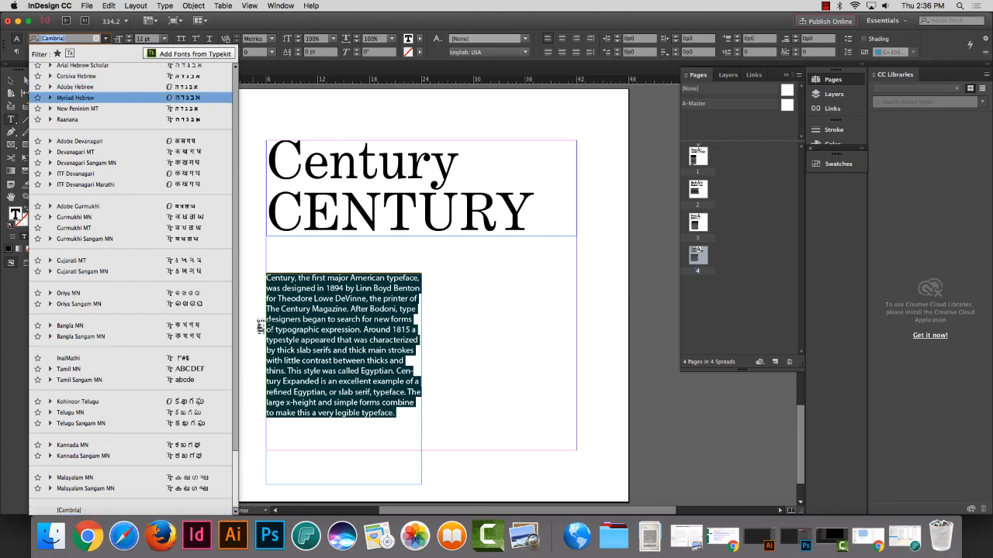
{"action": "left_click_drag", "start_coordinate": [235, 478], "coordinate": [235, 74]}
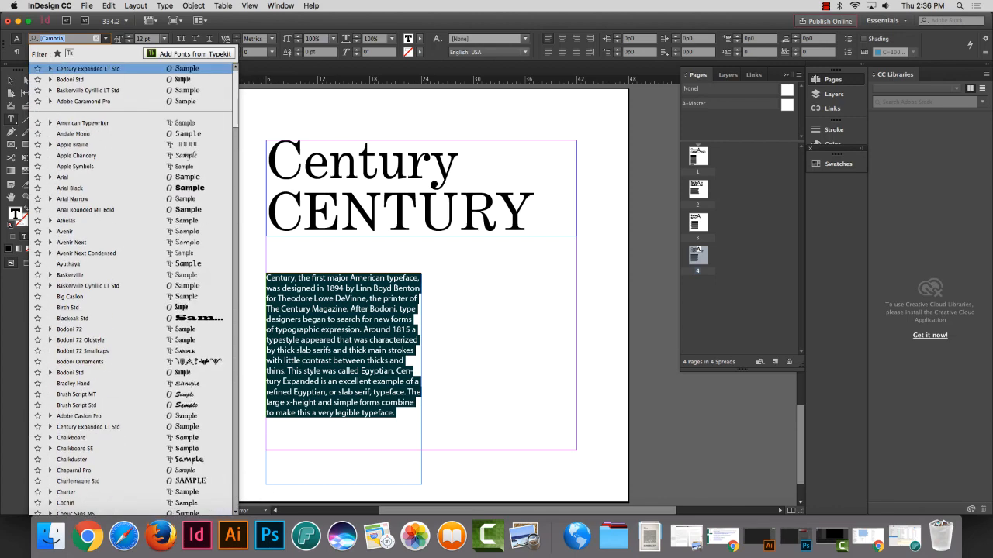
{"action": "left_click", "coordinate": [89, 69]}
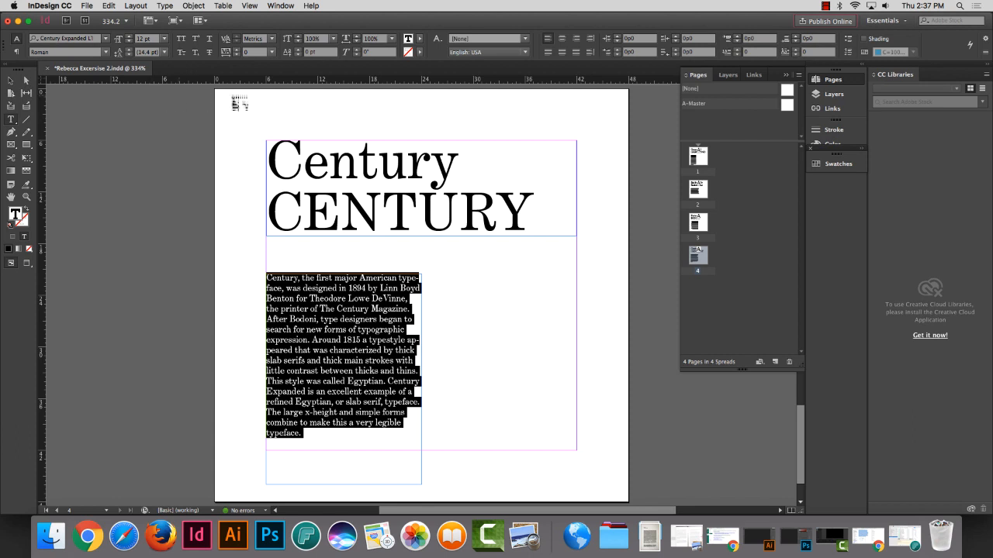
Turn off Hyphenate for the body text in the paragraph formatting controls.
{"action": "left_click", "coordinate": [16, 53]}
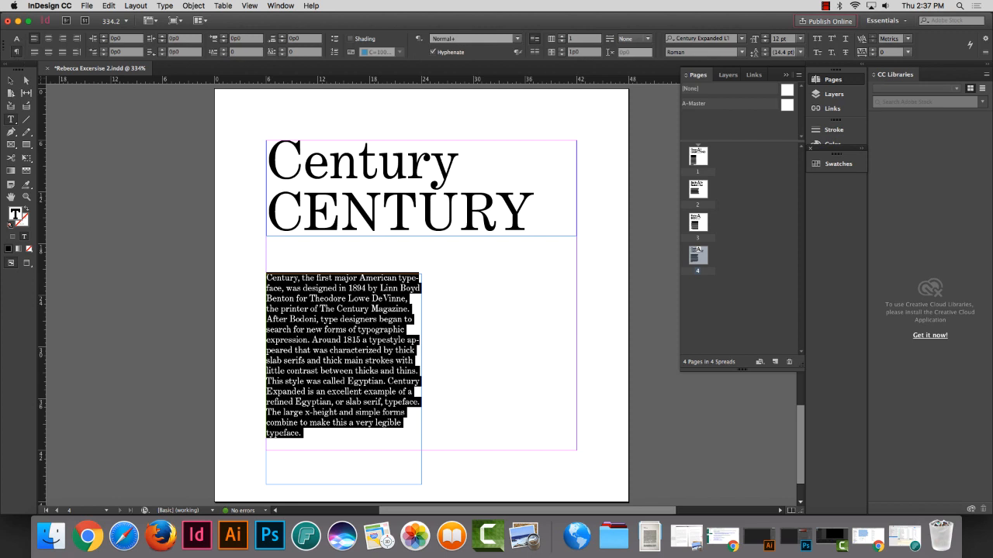
{"action": "left_click", "coordinate": [434, 53]}
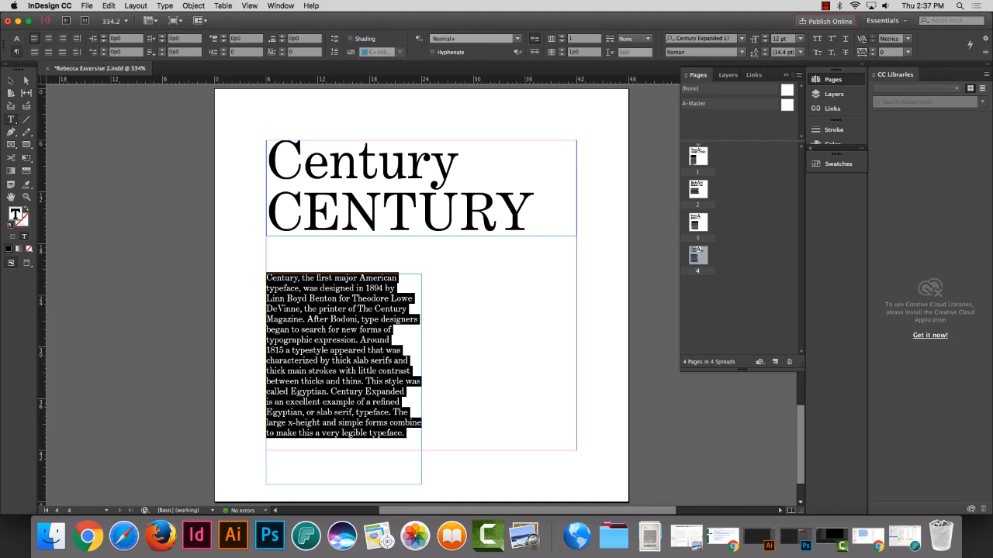
{"action": "left_click", "coordinate": [17, 39]}
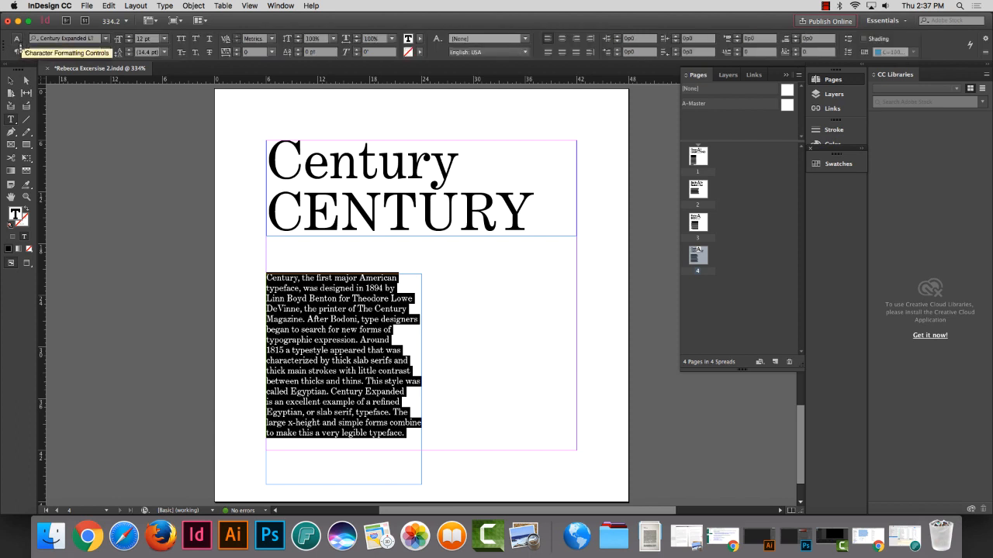
Set the Century body text to 10 pt size and 16 pt leading, centre-aligned.
{"action": "left_click_drag", "start_coordinate": [151, 39], "coordinate": [135, 39]}
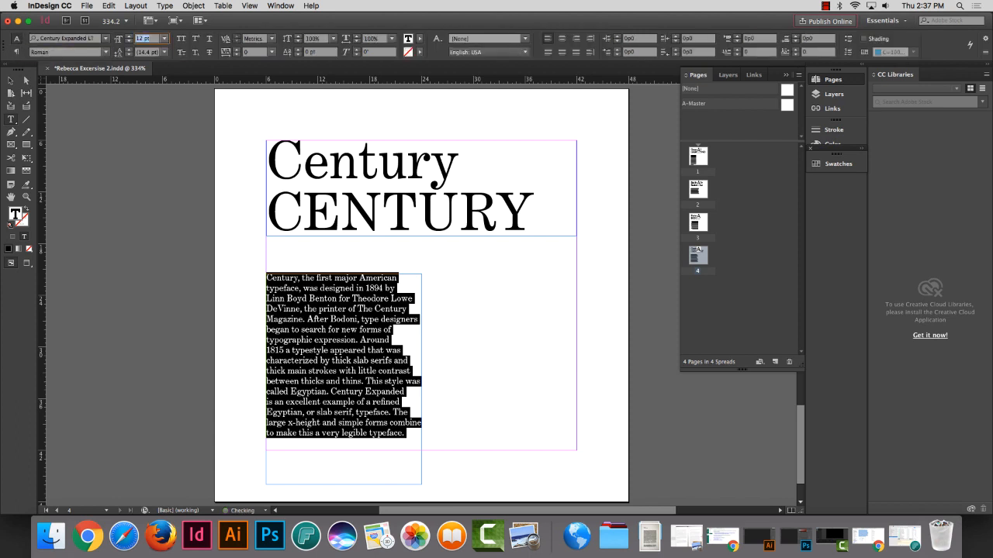
{"action": "type", "text": "10"}
{"action": "key", "text": "Tab"}
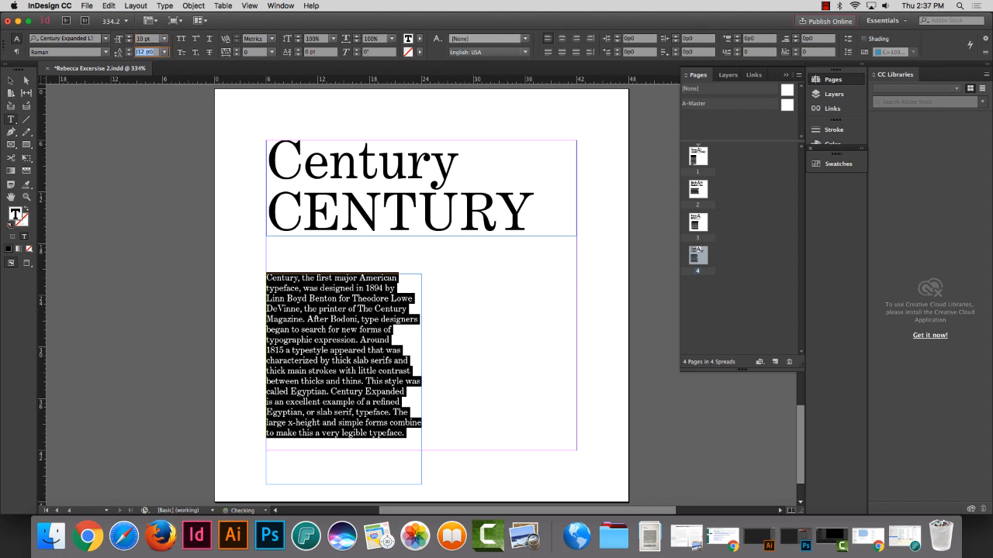
{"action": "type", "text": "16"}
{"action": "key", "text": "Return"}
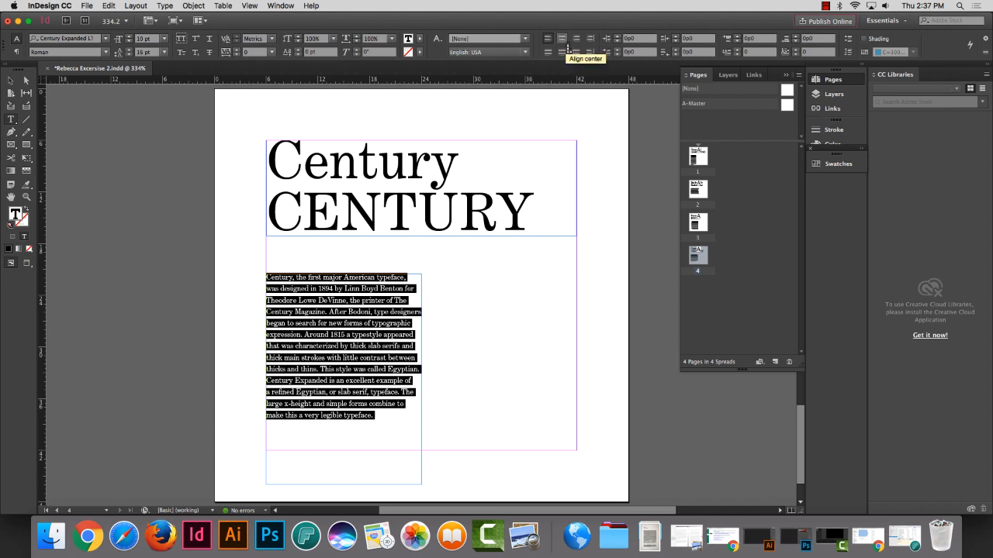
{"action": "left_click", "coordinate": [568, 48]}
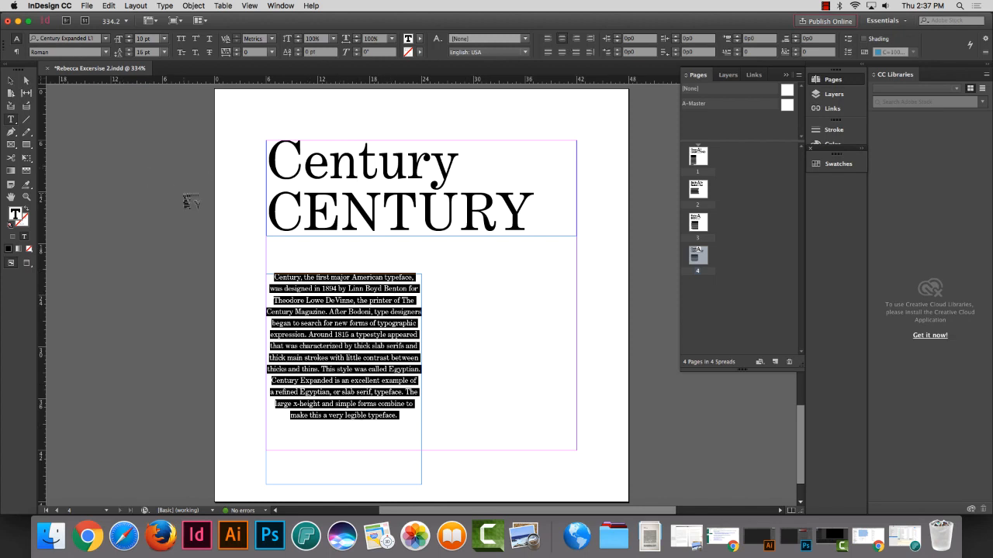
Widen the body text frame to 24p0 and save the document.
{"action": "key", "text": "Escape"}
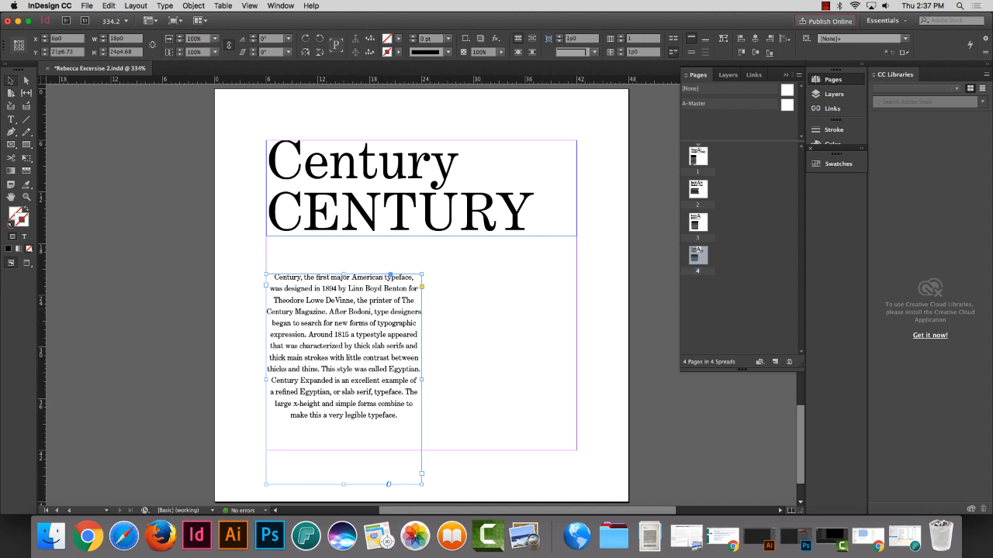
{"action": "double_click", "coordinate": [117, 39]}
{"action": "type", "text": "224"}
{"action": "type", "text": "2"}
{"action": "type", "text": "4"}
{"action": "key", "text": "Tab"}
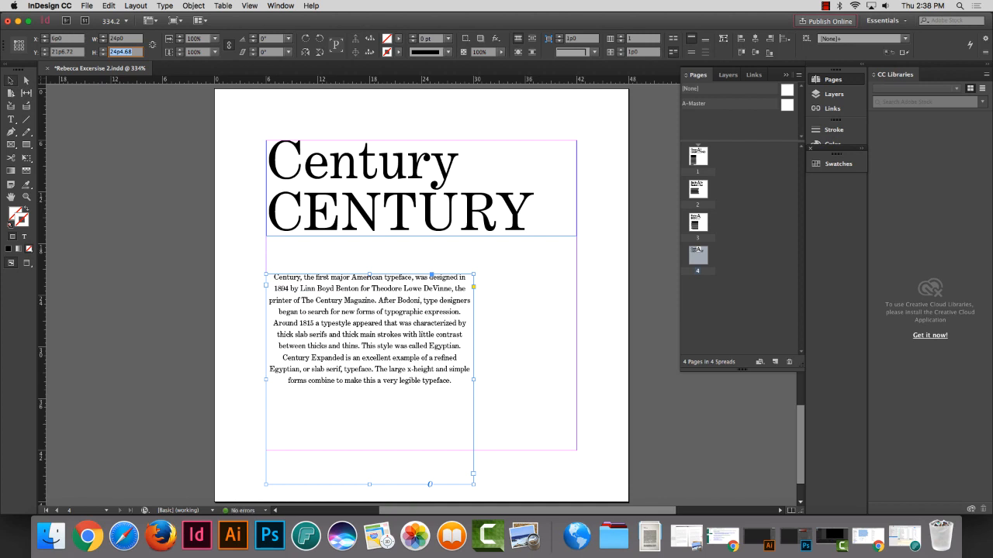
{"action": "key", "text": "super+s"}
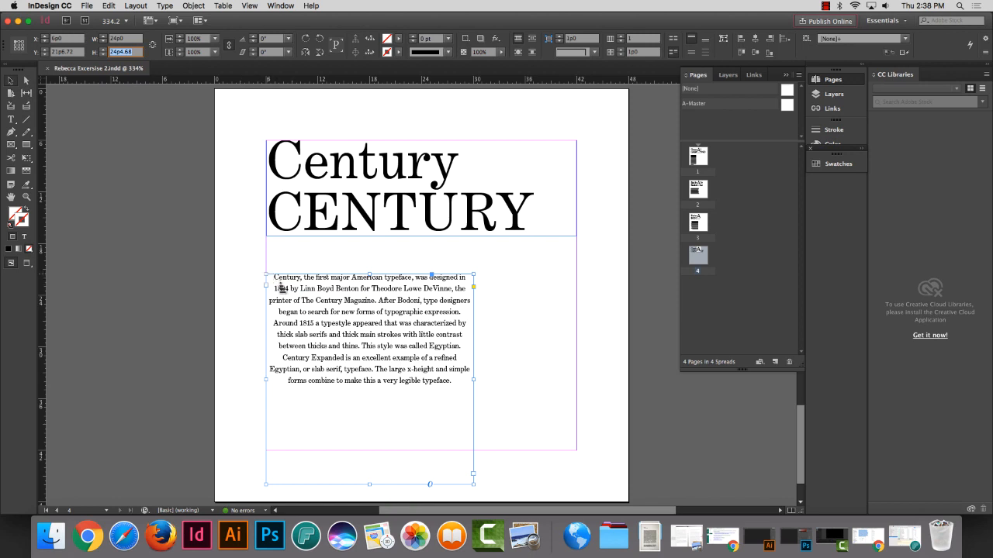
Reselect the Century body text to check it, then go to the Garamond page 1.
{"action": "double_click", "coordinate": [394, 308]}
{"action": "left_click_drag", "start_coordinate": [273, 280], "coordinate": [476, 436]}
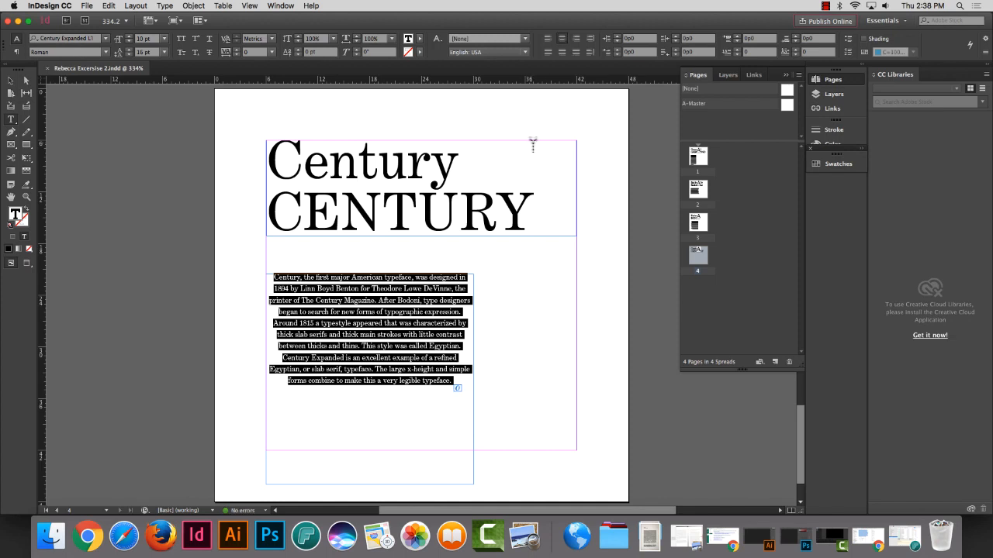
{"action": "key", "text": "Escape"}
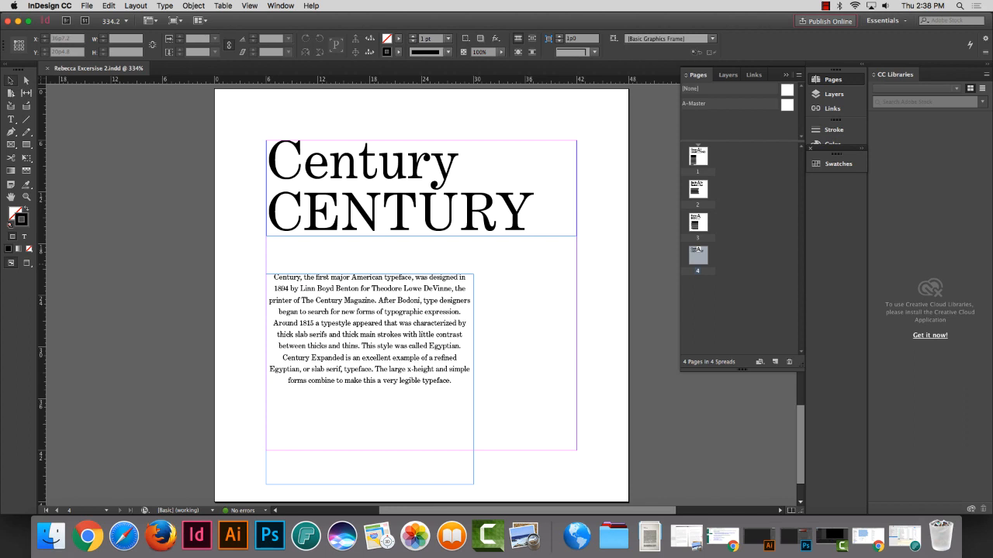
{"action": "double_click", "coordinate": [698, 156]}
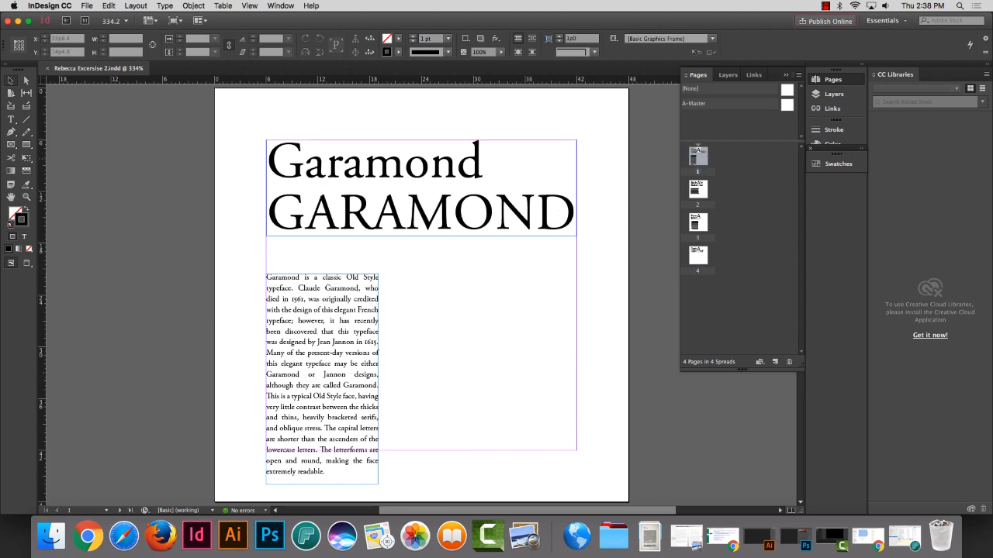
Select the whole Garamond heading to review its type settings.
{"action": "double_click", "coordinate": [406, 214]}
{"action": "left_click_drag", "start_coordinate": [303, 167], "coordinate": [594, 200]}
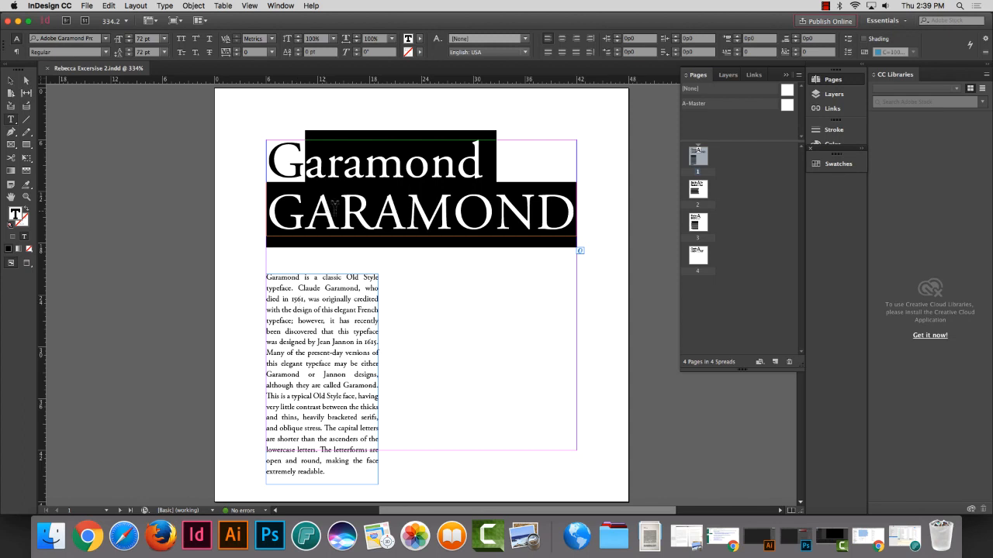
{"action": "left_click", "coordinate": [346, 181]}
{"action": "key", "text": "super+a"}
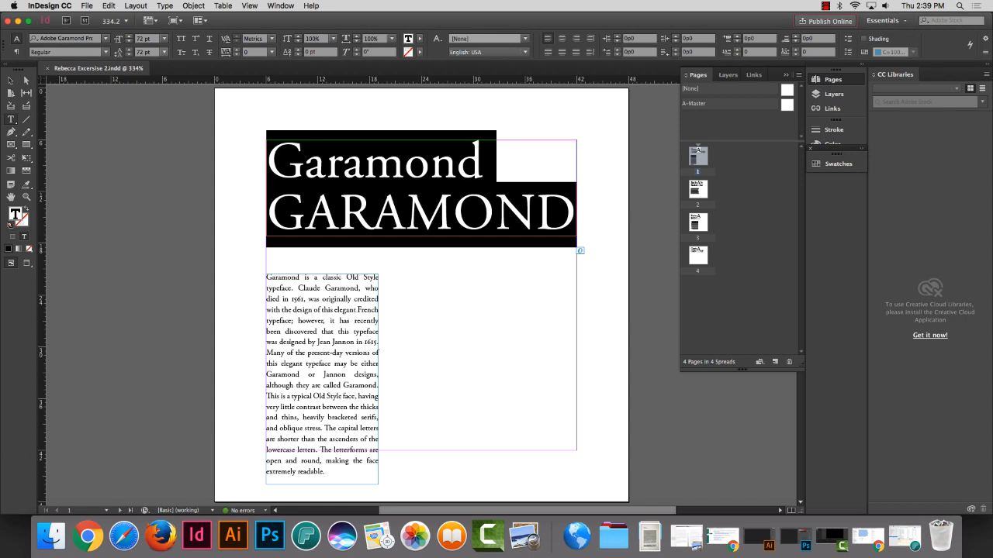
Select all the Garamond body text to review it, then go to the Baskerville page 2.
{"action": "left_click", "coordinate": [332, 317]}
{"action": "key", "text": "ctrl+a"}
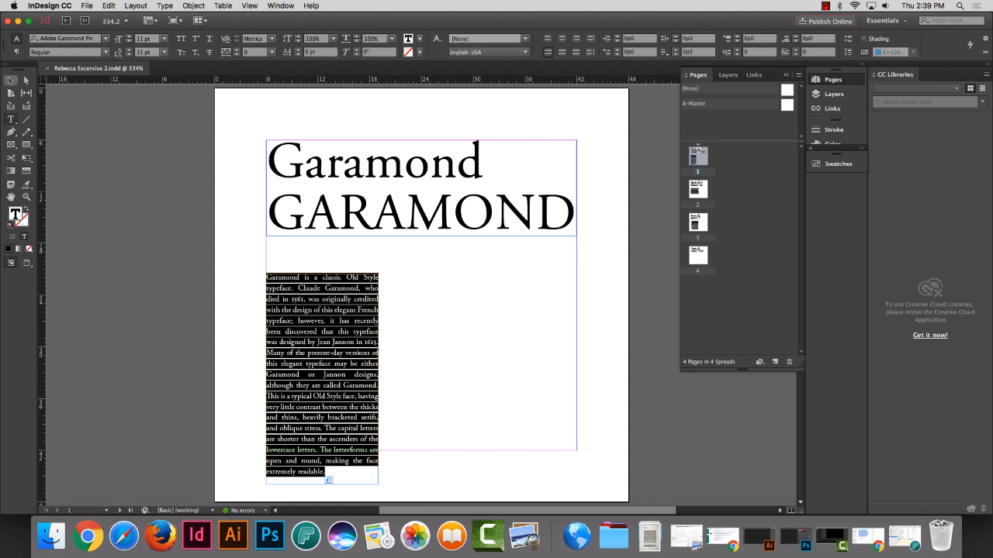
{"action": "left_click", "coordinate": [11, 79]}
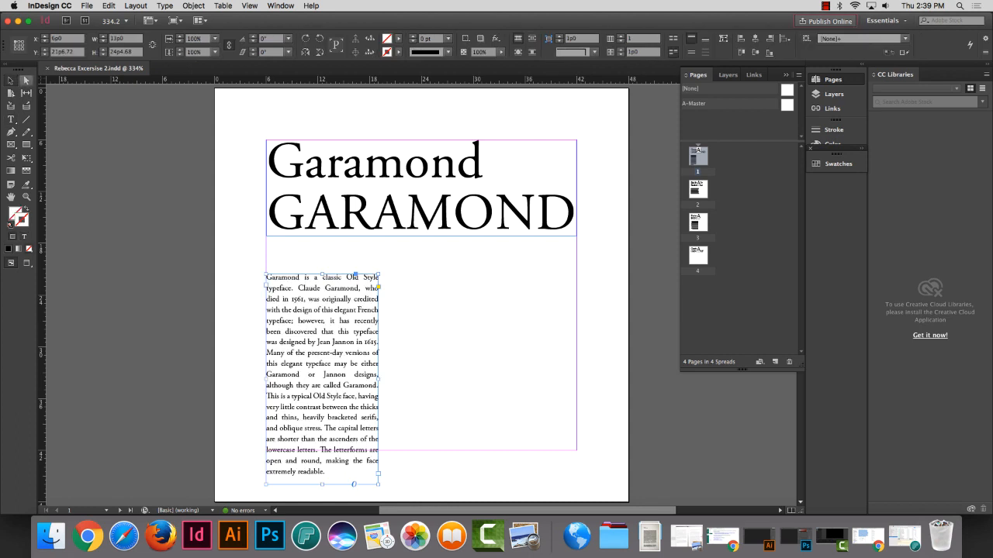
{"action": "scroll", "coordinate": [342, 342], "scroll_direction": "right", "scroll_amount": 1}
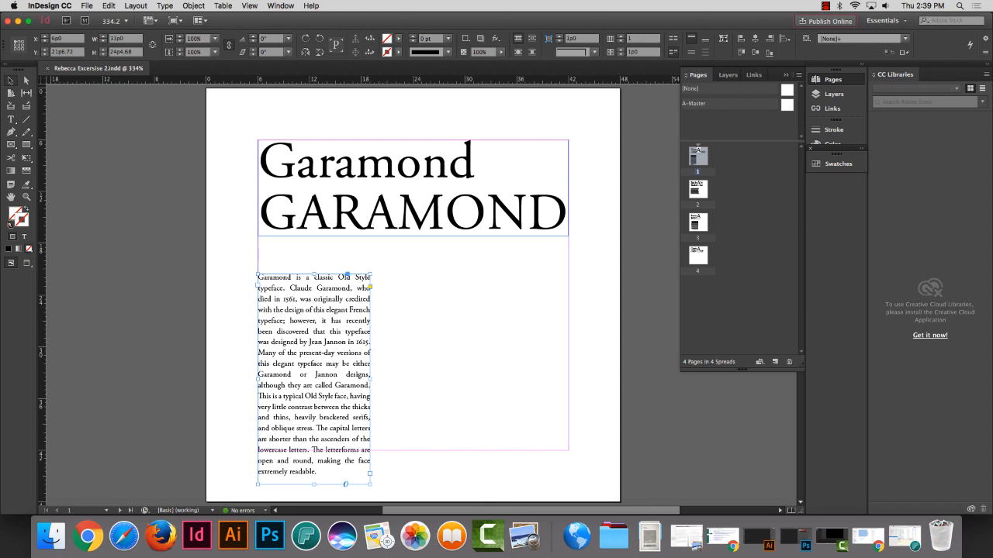
{"action": "double_click", "coordinate": [698, 189]}
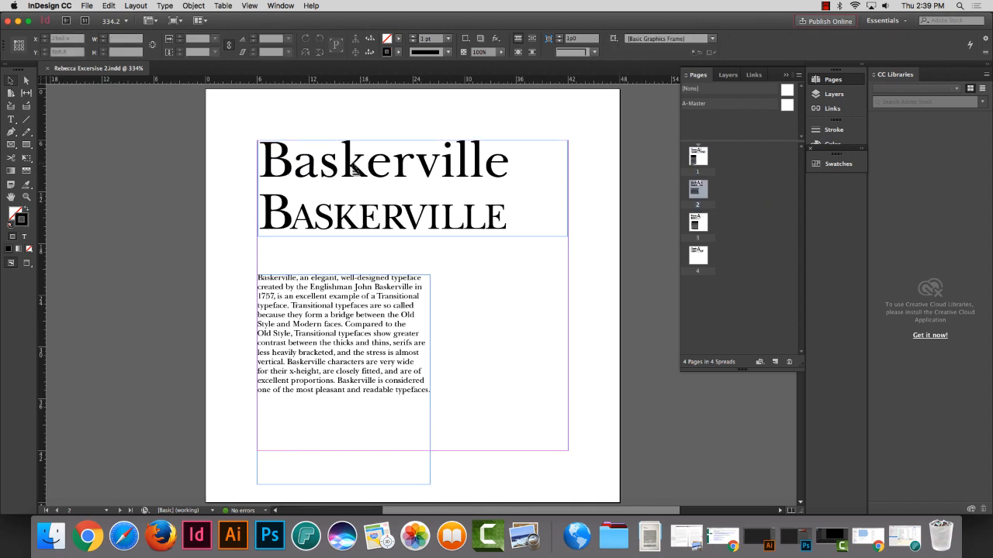
{"action": "double_click", "coordinate": [325, 164]}
{"action": "left_click_drag", "start_coordinate": [293, 164], "coordinate": [566, 250]}
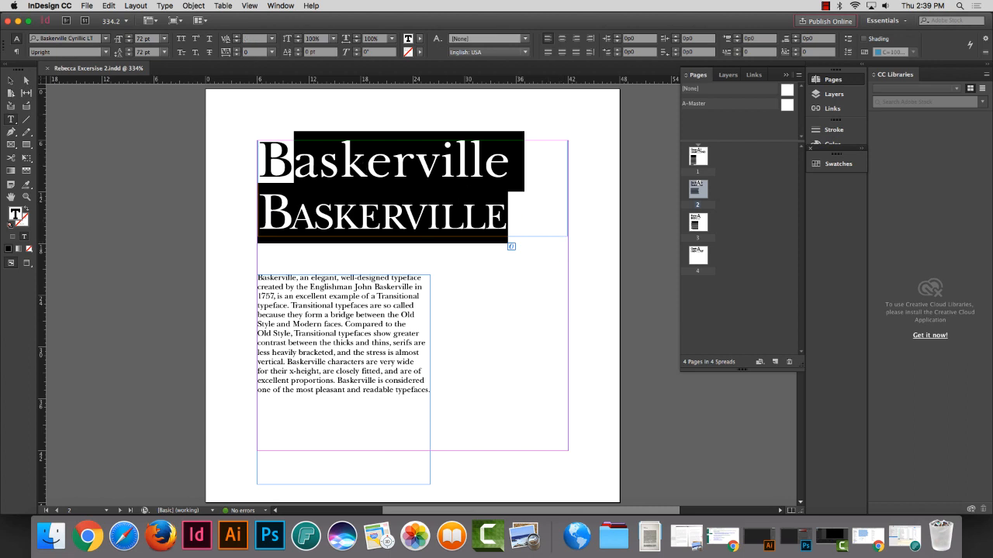
{"action": "left_click", "coordinate": [107, 38]}
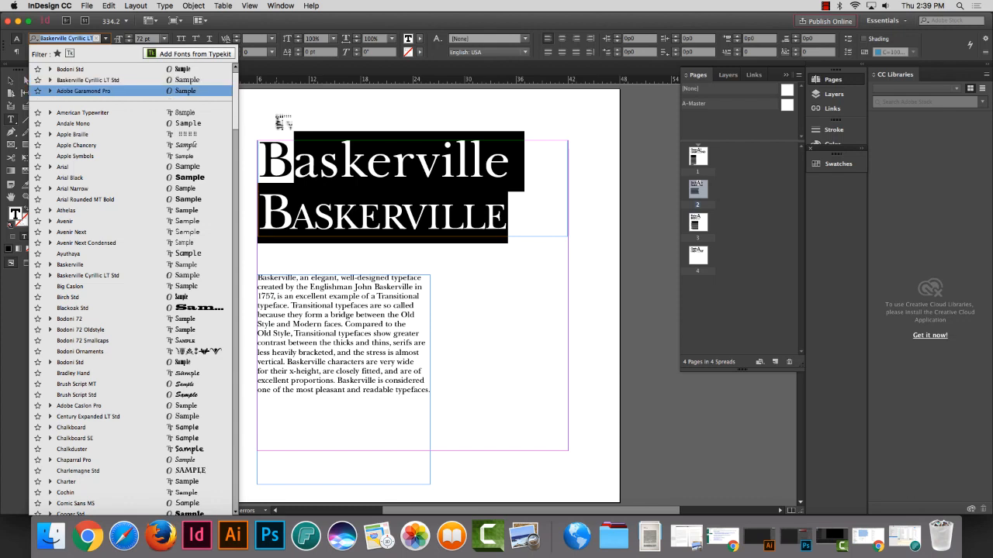
{"action": "left_click", "coordinate": [283, 121]}
{"action": "left_click", "coordinate": [317, 158]}
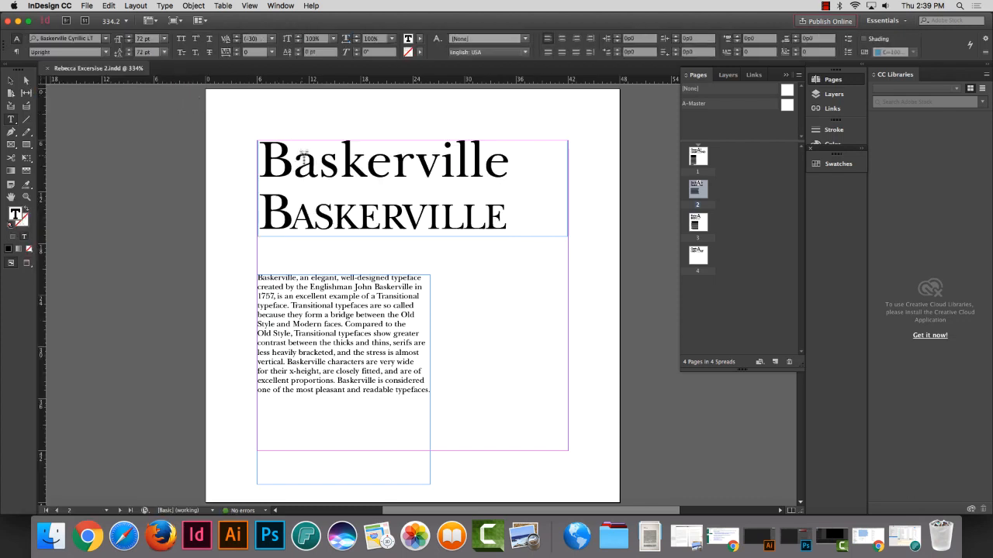
{"action": "key", "text": "super+a"}
{"action": "left_click", "coordinate": [106, 52]}
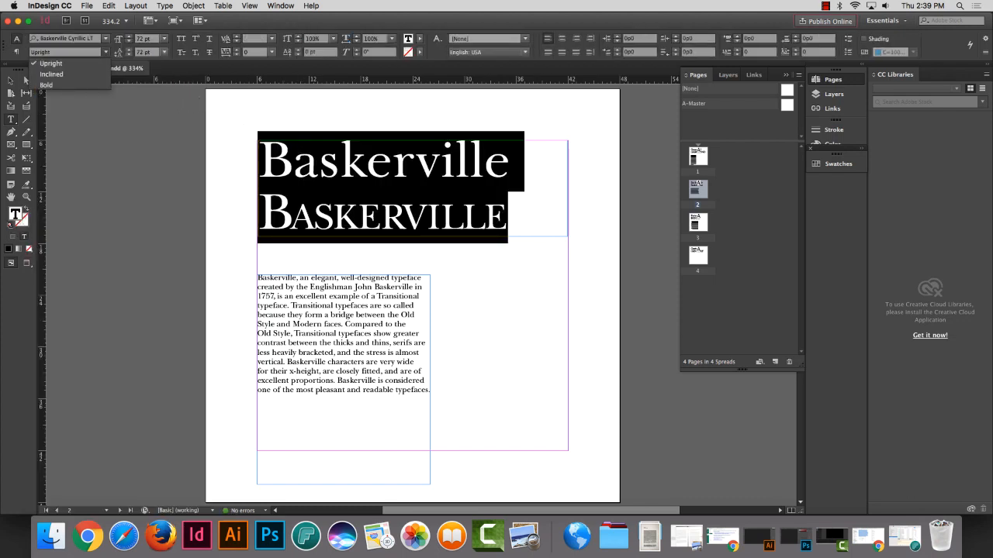
{"action": "left_click", "coordinate": [237, 129]}
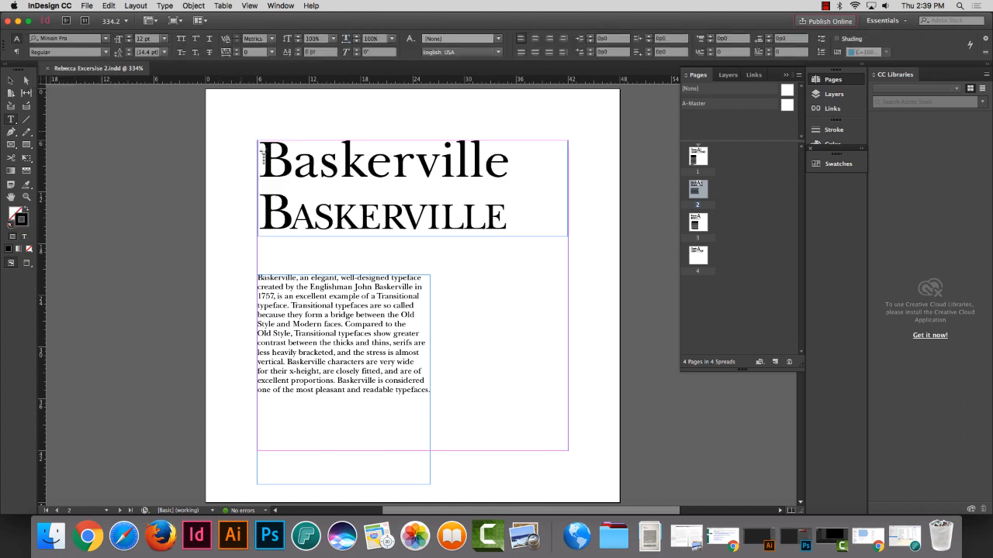
{"action": "left_click", "coordinate": [309, 174]}
{"action": "key", "text": "super+a"}
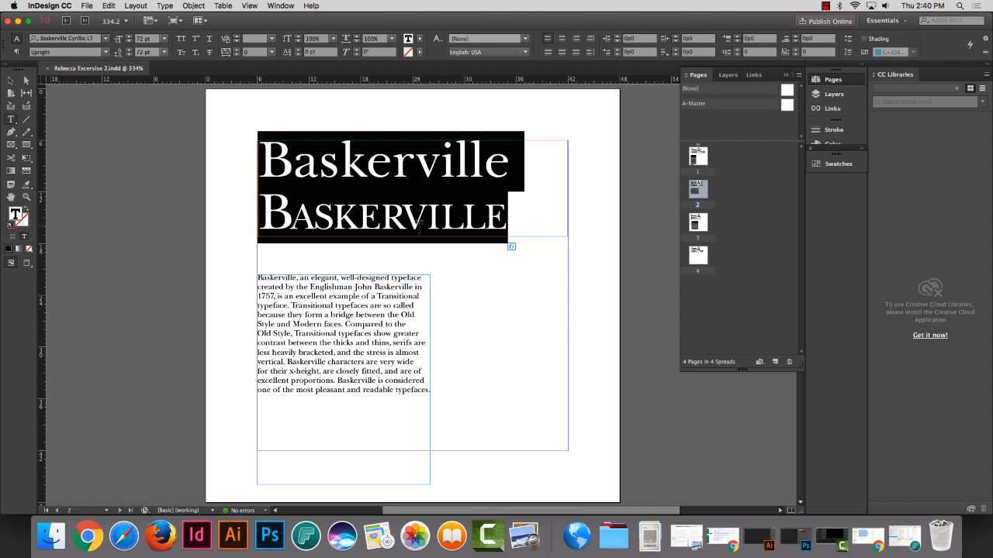
{"action": "triple_click", "coordinate": [418, 227]}
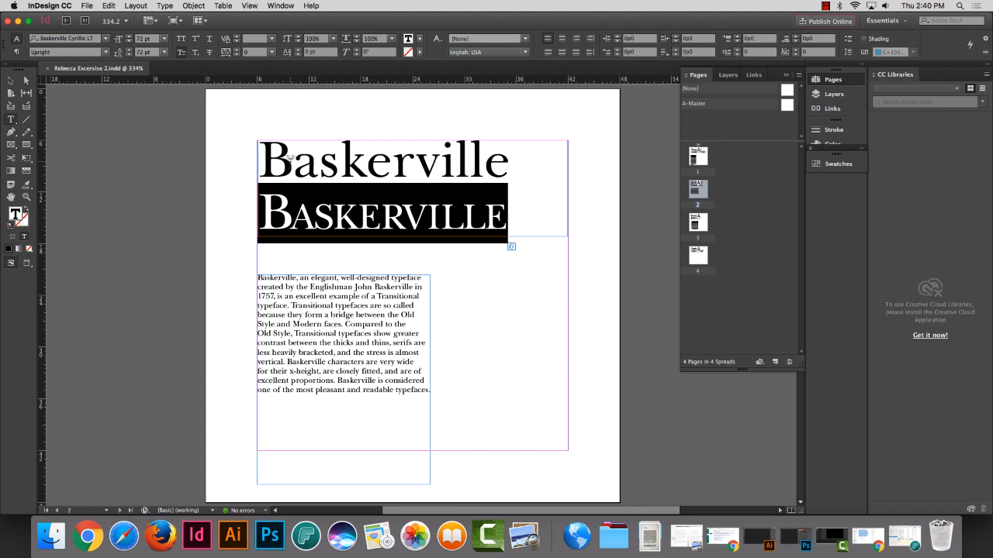
{"action": "left_click_drag", "start_coordinate": [271, 155], "coordinate": [461, 221]}
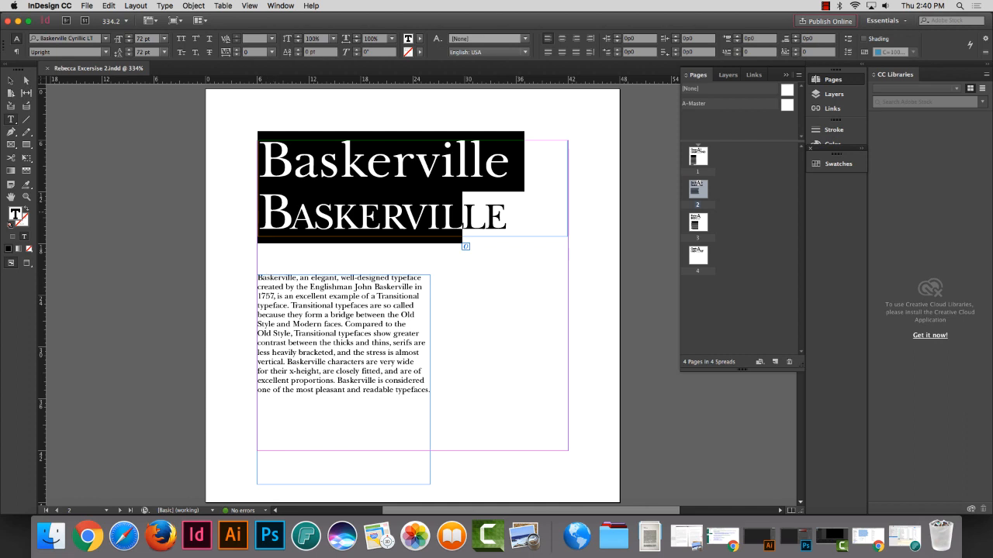
{"action": "left_click", "coordinate": [319, 315]}
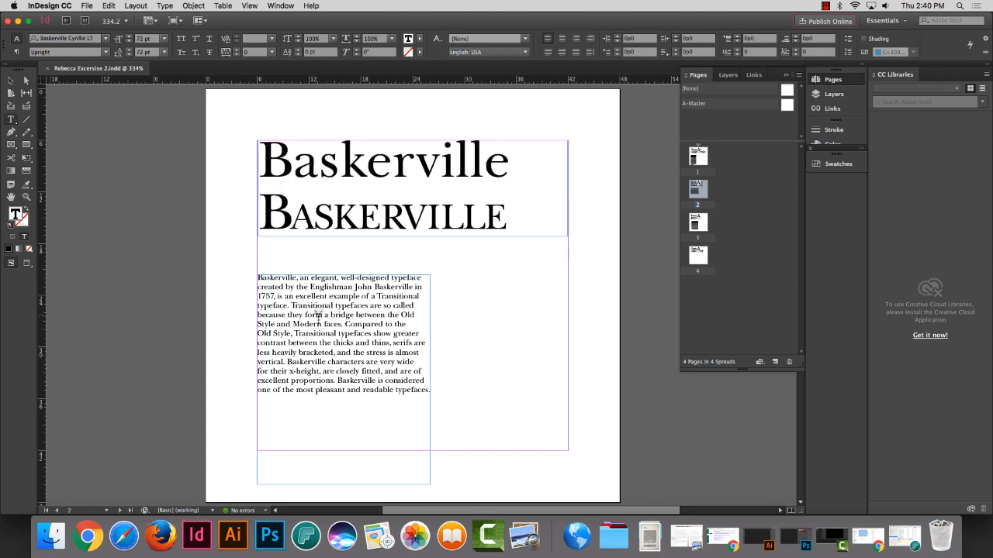
Review the Baskerville body text, then move to the Bodoni page 3.
{"action": "key", "text": "super+a"}
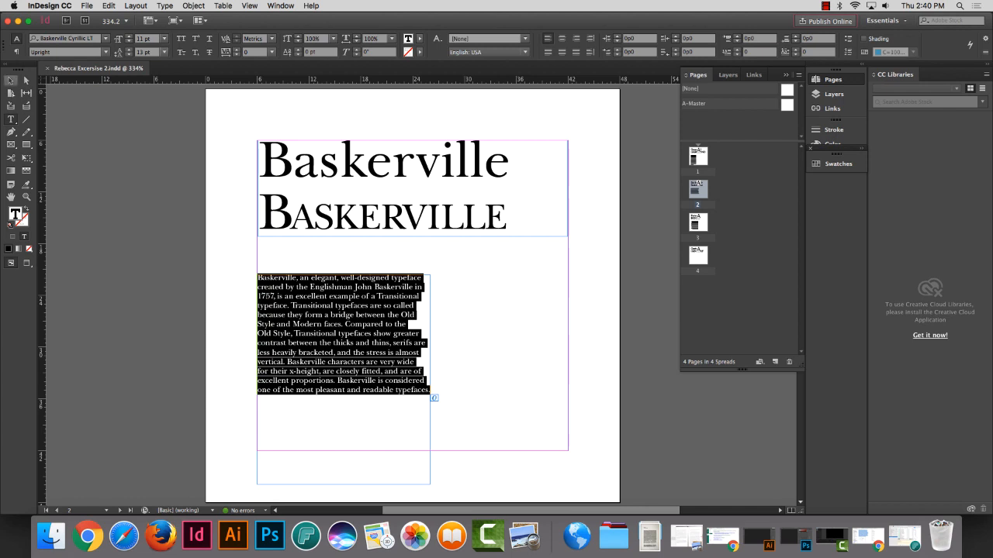
{"action": "left_click", "coordinate": [10, 80]}
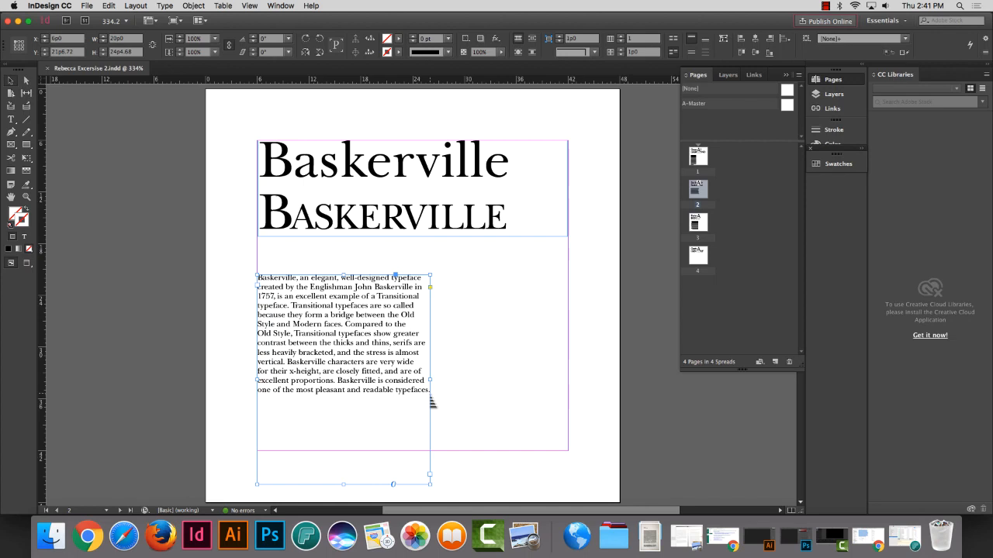
{"action": "key", "text": "shift+Page_Down"}
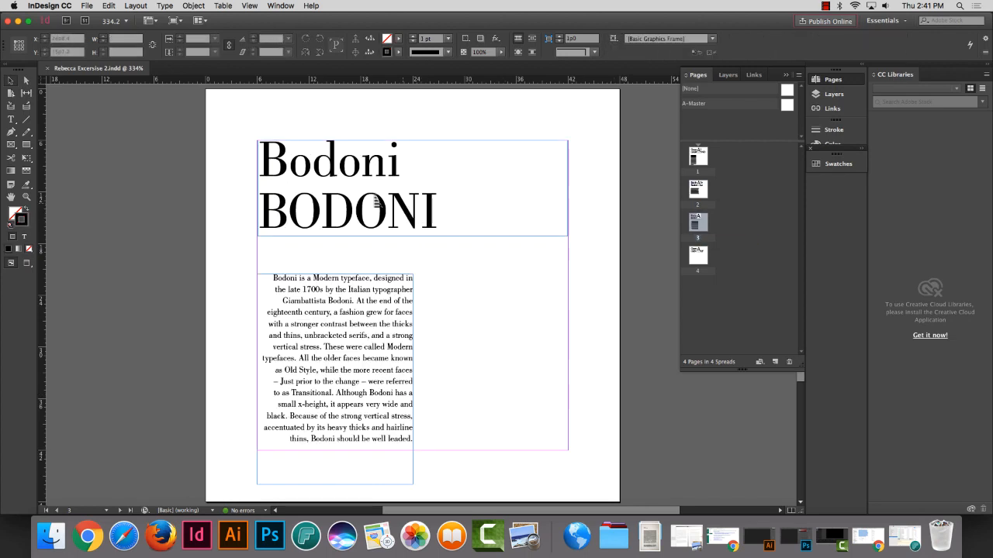
Set the Bodoni title to the Roman font style.
{"action": "double_click", "coordinate": [354, 171]}
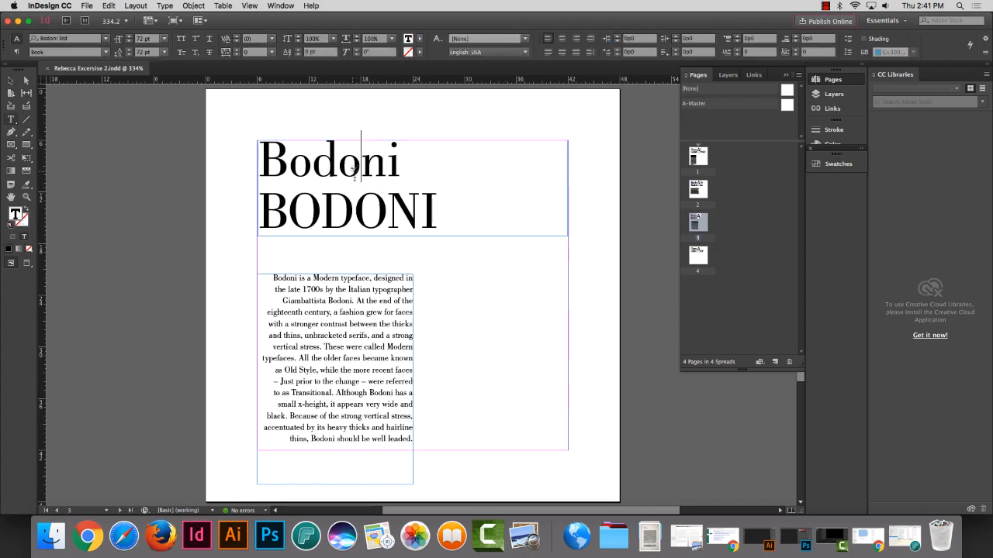
{"action": "key", "text": "super+a"}
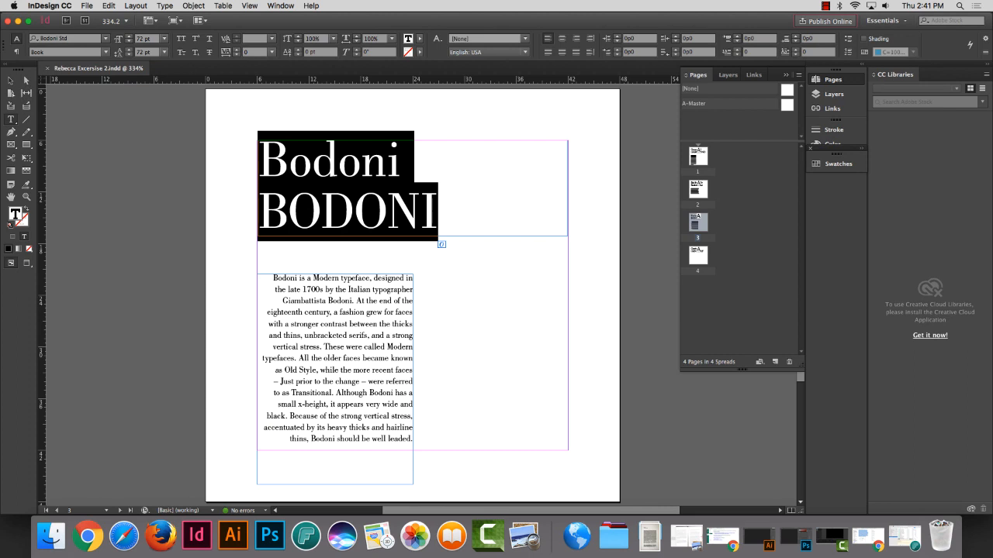
{"action": "left_click", "coordinate": [107, 51]}
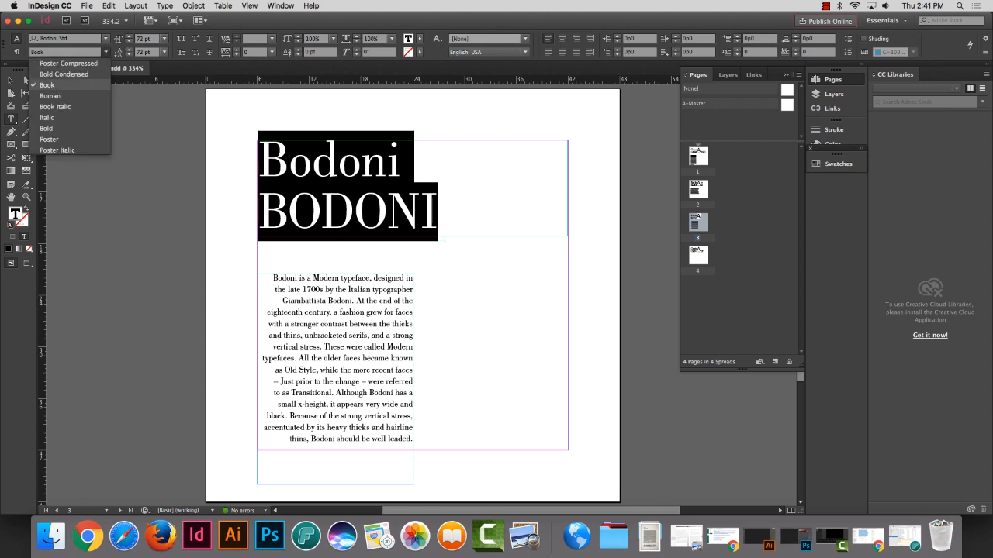
{"action": "left_click", "coordinate": [69, 96]}
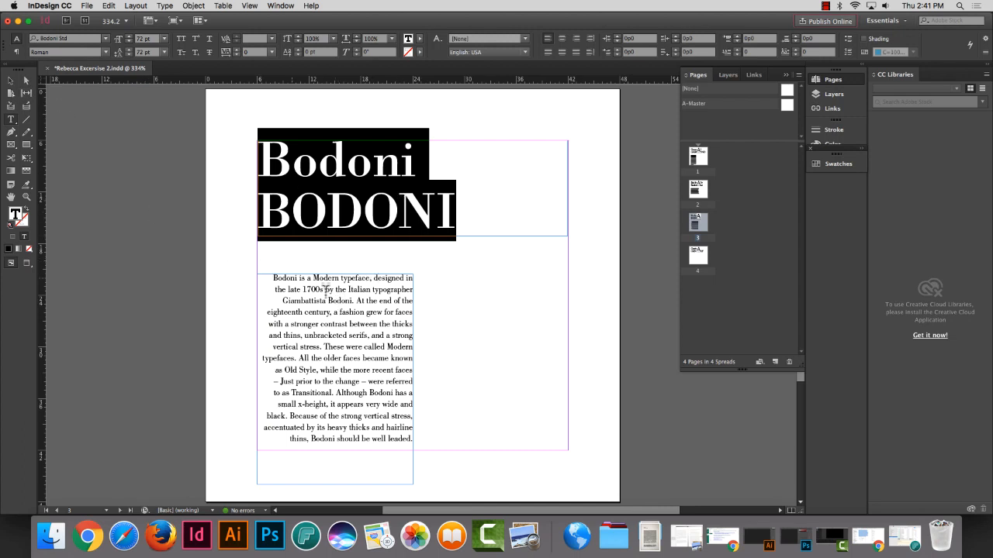
Select the Bodoni body paragraph, save the document, and go to the Century page 4.
{"action": "left_click", "coordinate": [328, 310]}
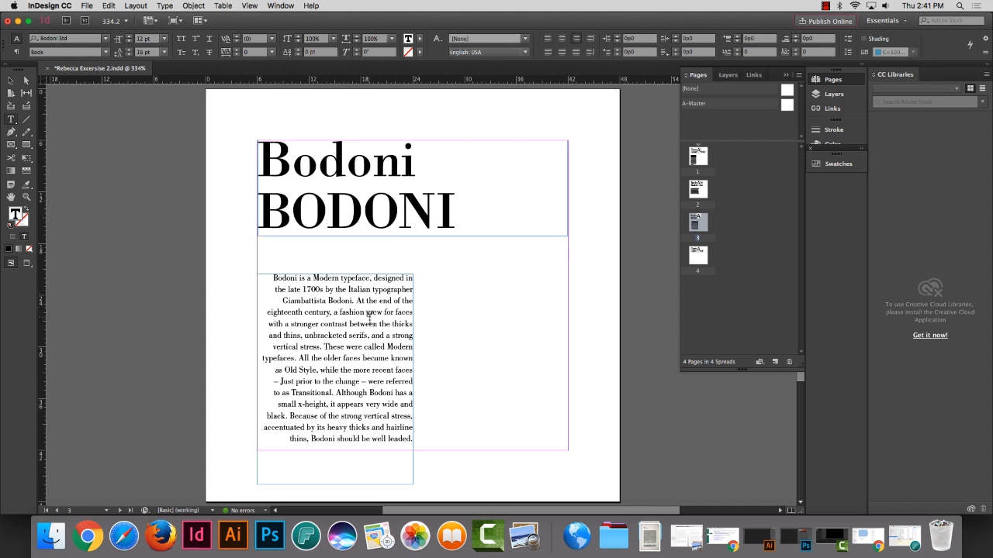
{"action": "key", "text": "super+a"}
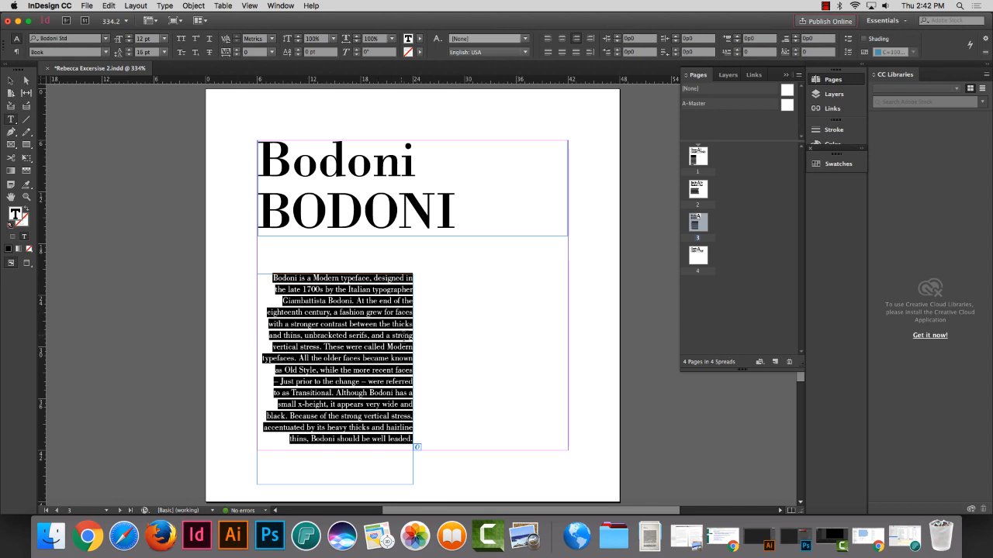
{"action": "key", "text": "Escape"}
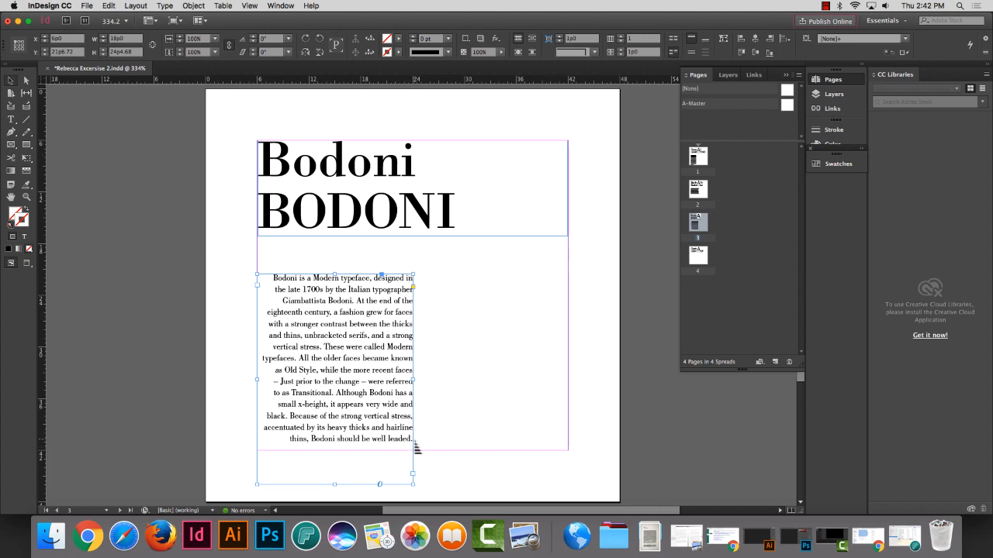
{"action": "key", "text": "super+s"}
{"action": "key", "text": "shift+Page_Down"}
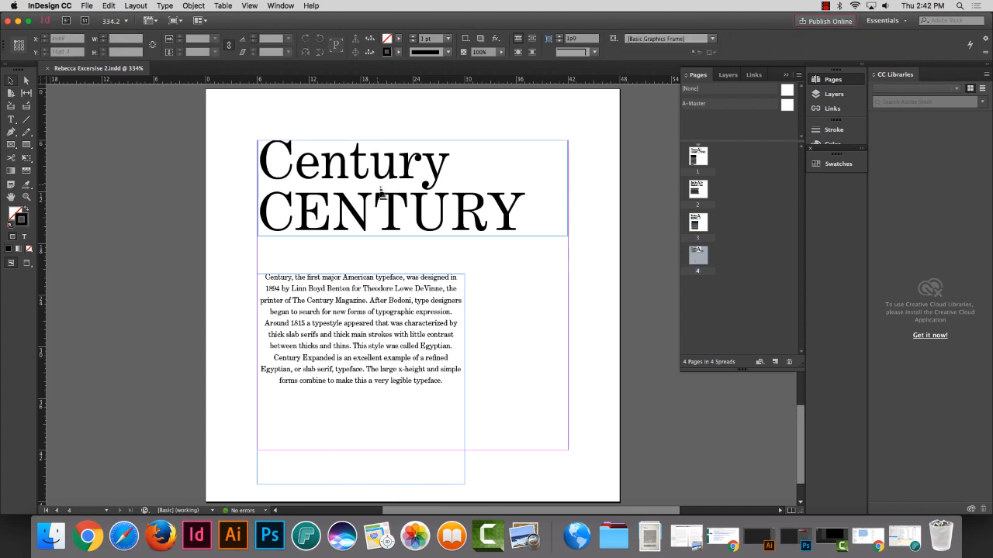
{"action": "double_click", "coordinate": [369, 180]}
{"action": "key", "text": "super+a"}
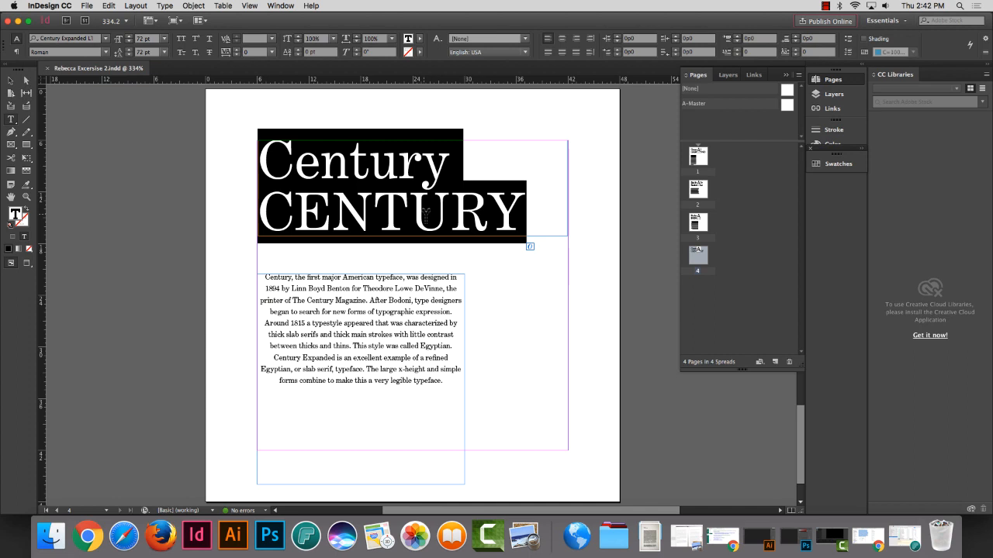
{"action": "left_click", "coordinate": [10, 80]}
{"action": "left_click", "coordinate": [317, 286]}
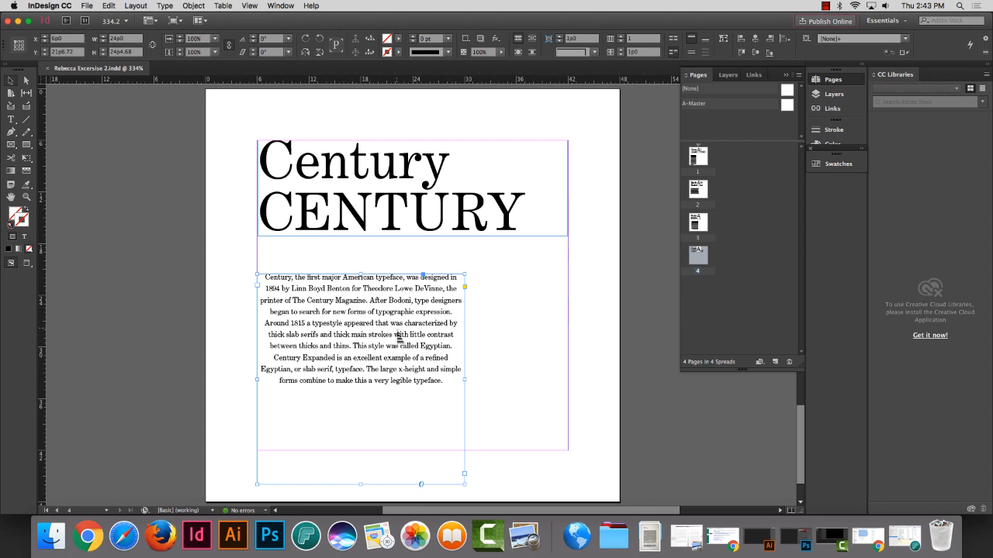
{"action": "double_click", "coordinate": [399, 334]}
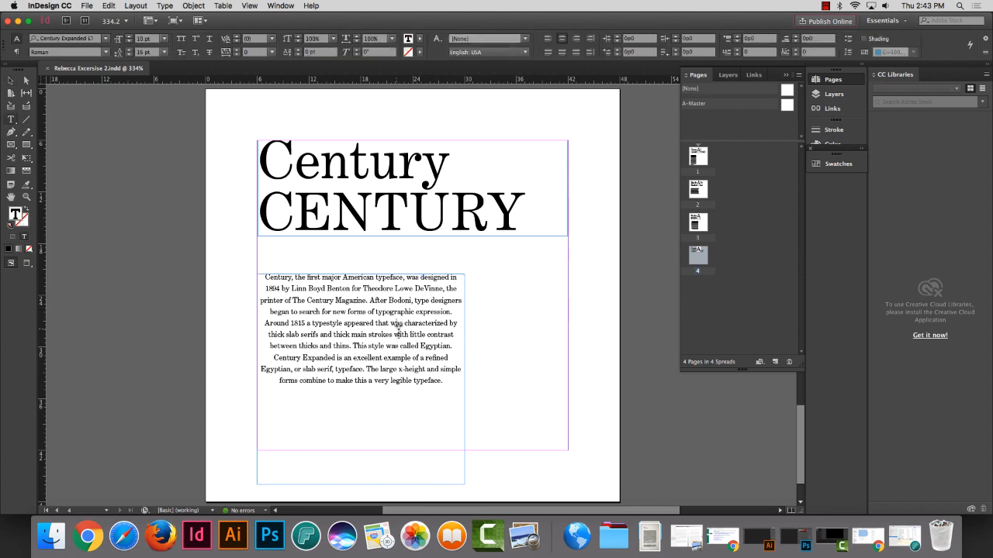
{"action": "key", "text": "super+a"}
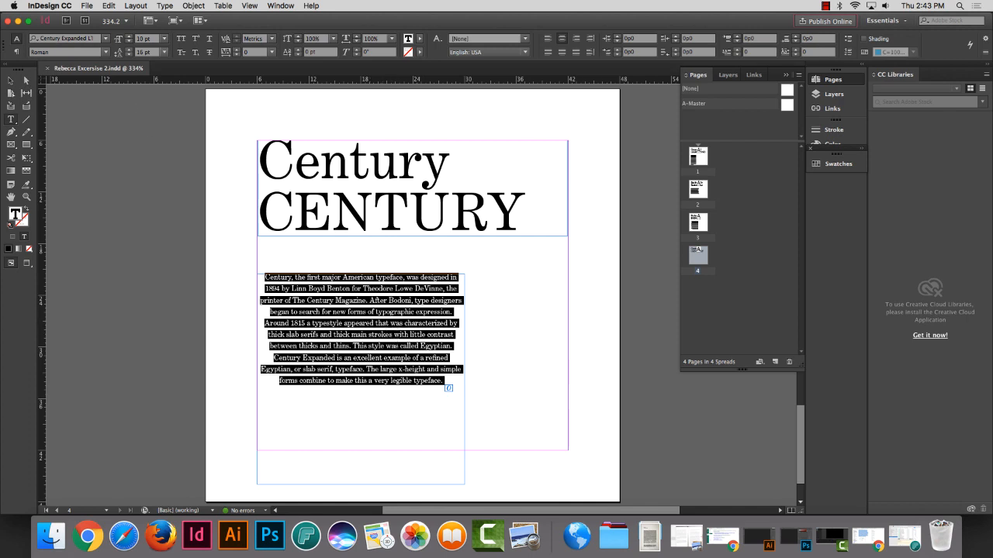
{"action": "left_click", "coordinate": [54, 38]}
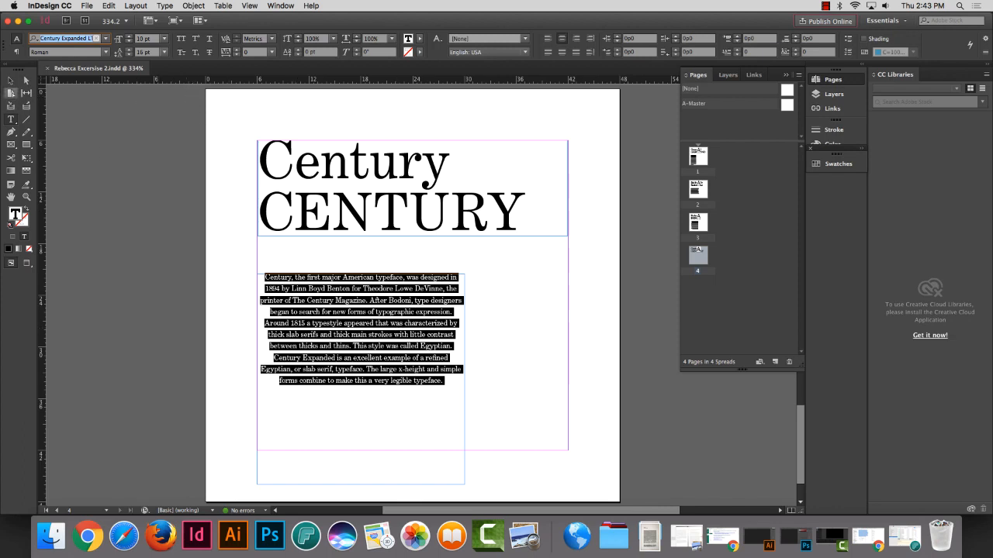
{"action": "left_click", "coordinate": [10, 80]}
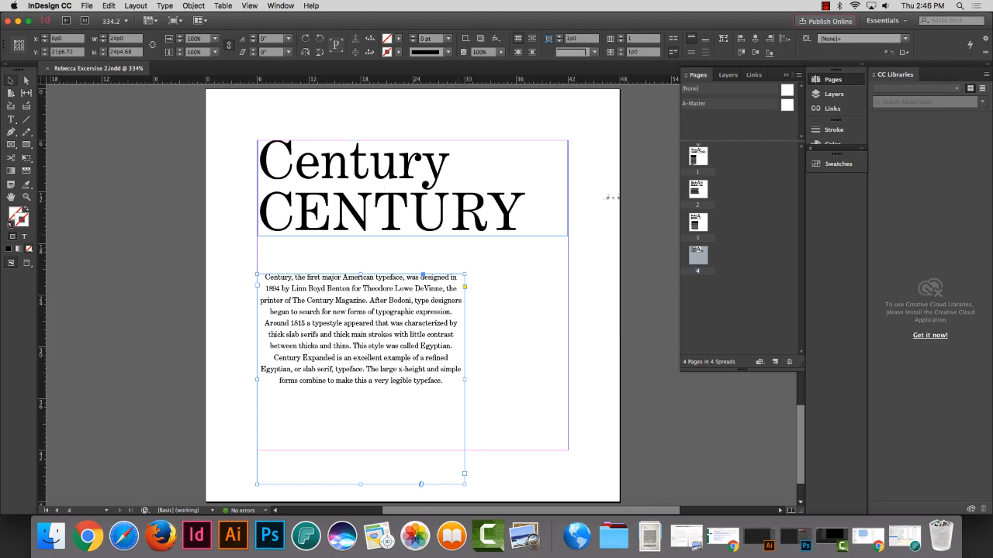
Page through Garamond, Baskerville and Bodoni back to Century, then open the File menu.
{"action": "double_click", "coordinate": [698, 156]}
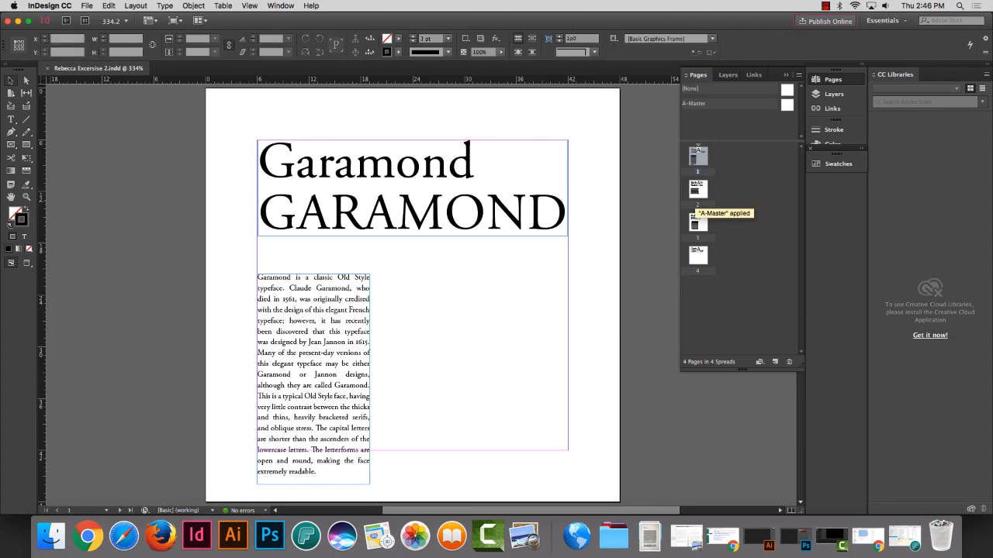
{"action": "double_click", "coordinate": [698, 189]}
{"action": "double_click", "coordinate": [698, 223]}
{"action": "double_click", "coordinate": [698, 254]}
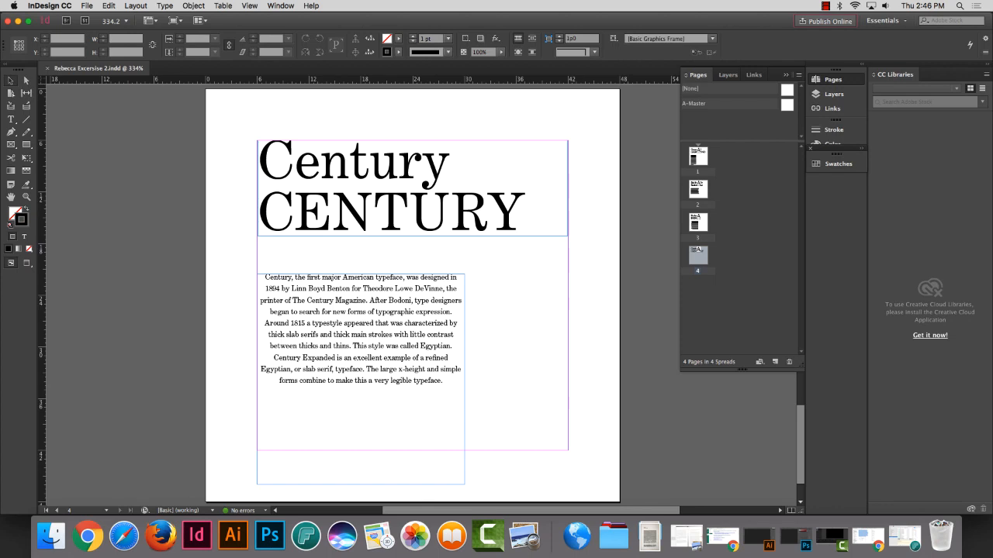
{"action": "left_click", "coordinate": [86, 5]}
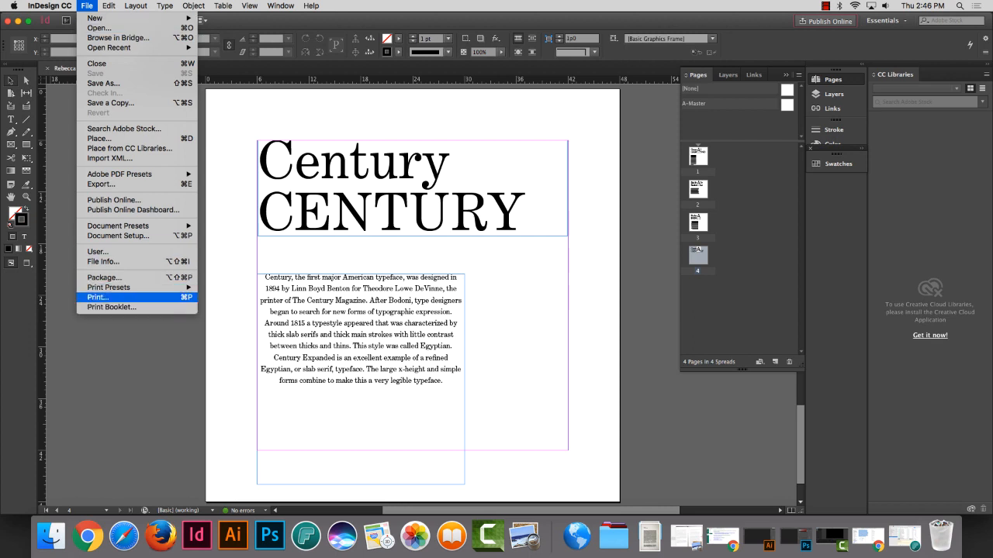
Open Print, choose the HITP-341-LASER-2 printer, and show the Setup paper options.
{"action": "left_click", "coordinate": [98, 297]}
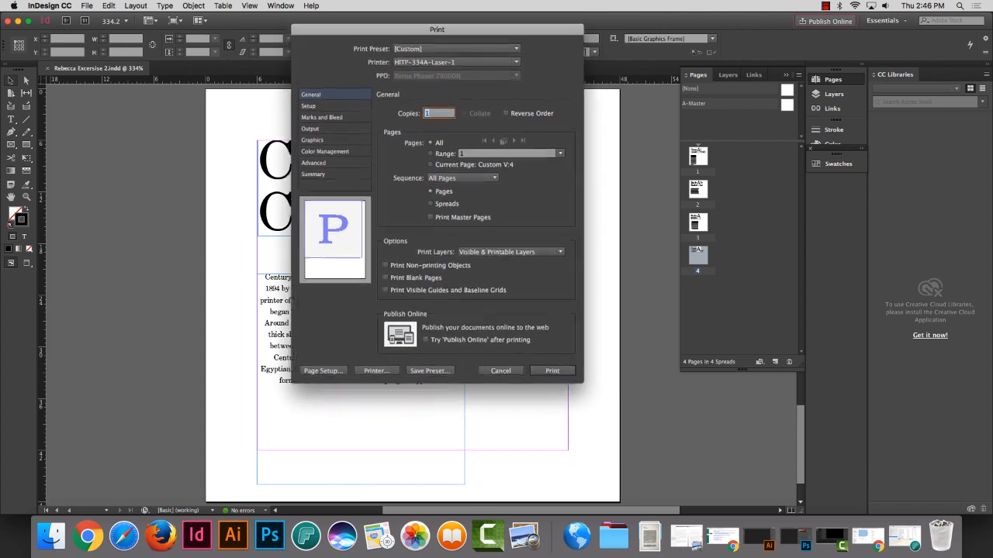
{"action": "left_click", "coordinate": [453, 55]}
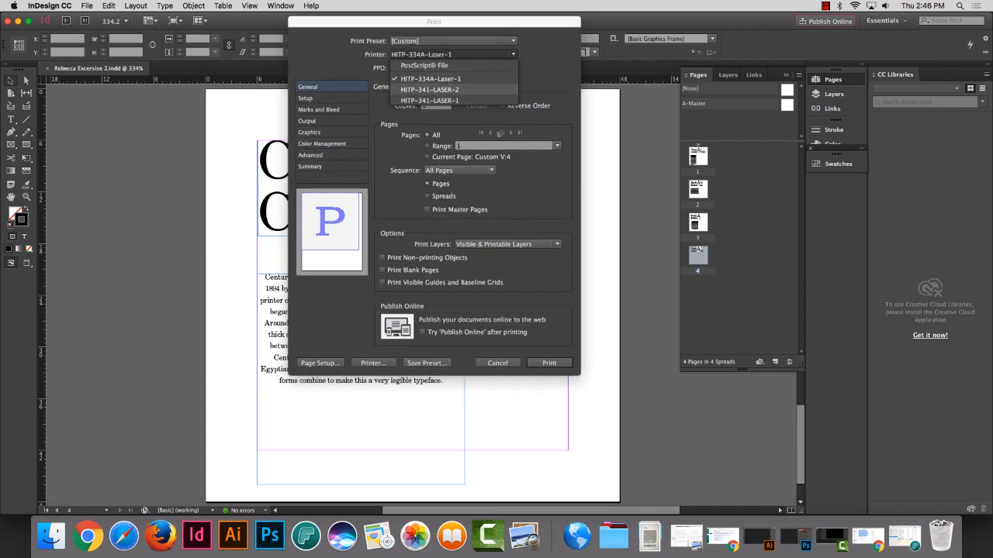
{"action": "left_click", "coordinate": [430, 90]}
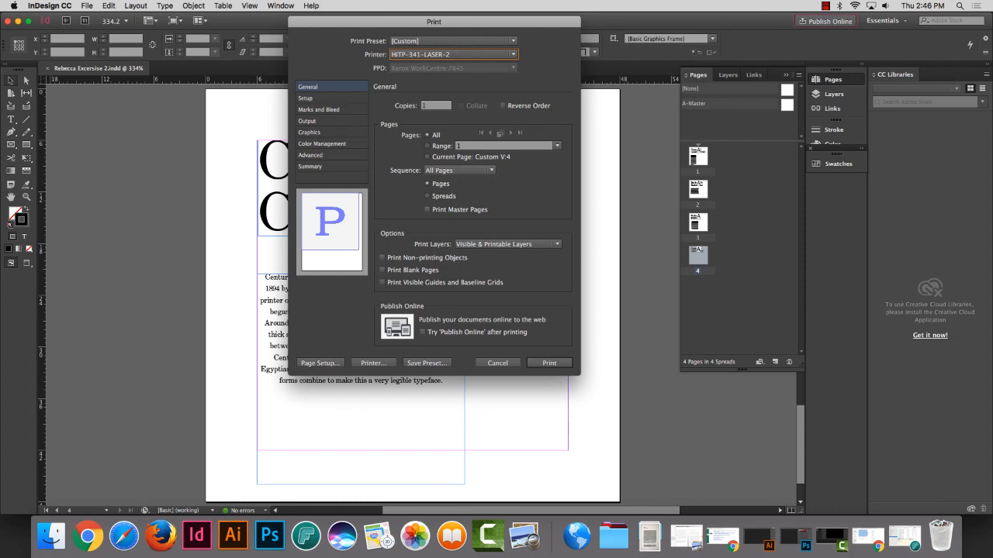
{"action": "left_click", "coordinate": [306, 99]}
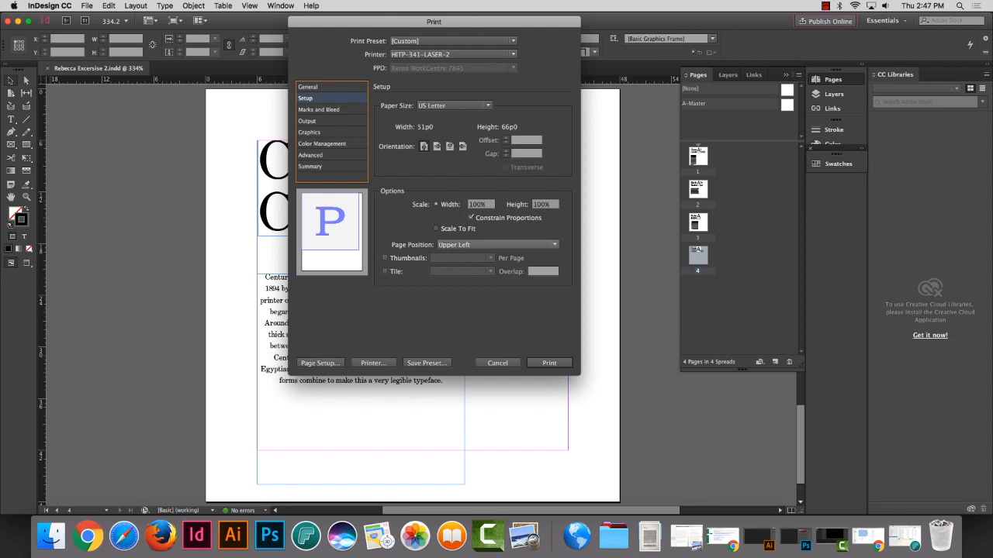
Set the page position to Centered and show the Marks and Bleed settings.
{"action": "left_click", "coordinate": [497, 245]}
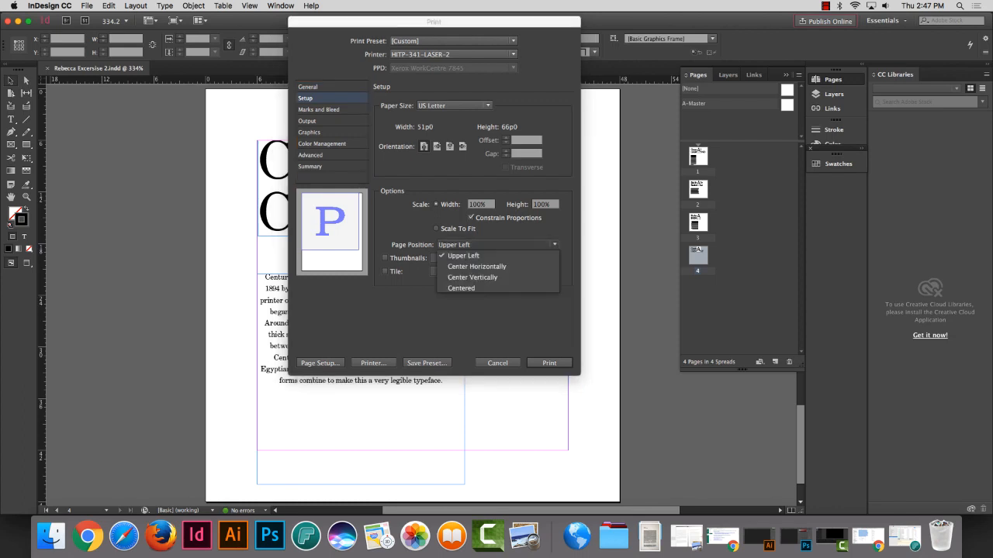
{"action": "left_click", "coordinate": [462, 288]}
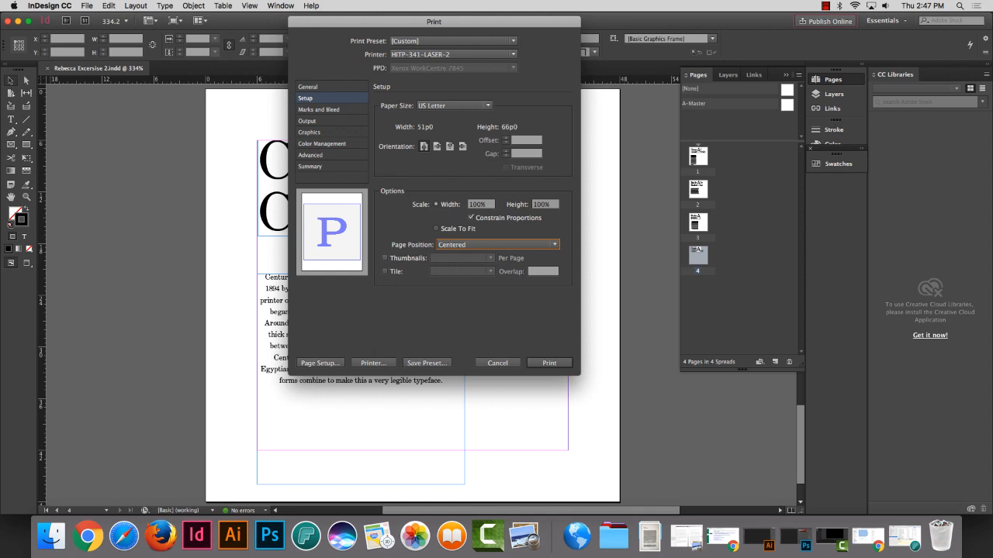
{"action": "left_click", "coordinate": [319, 109]}
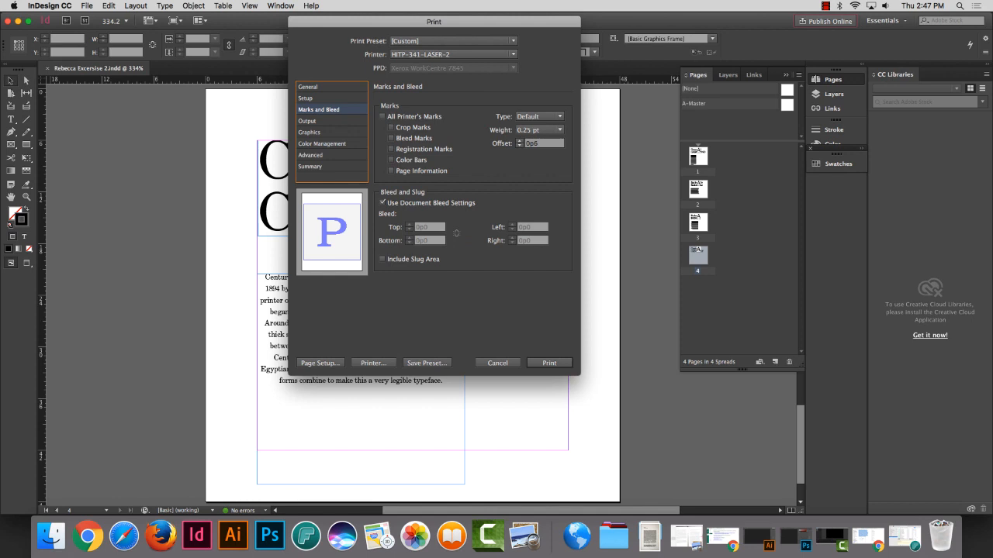
Add crop marks to the printed pages and return to the Output settings.
{"action": "left_click", "coordinate": [390, 127]}
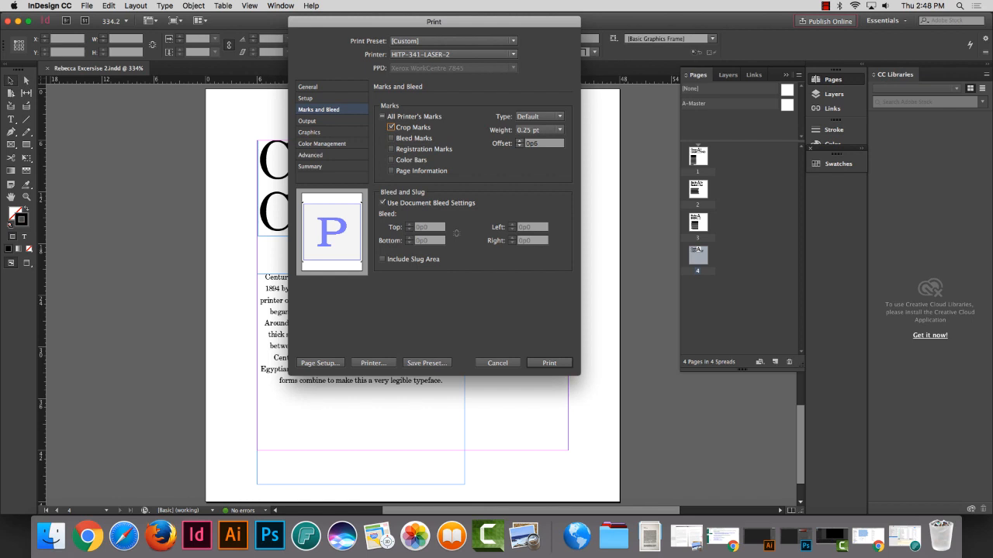
{"action": "key", "text": "Down"}
{"action": "key", "text": "Down"}
{"action": "key", "text": "Down"}
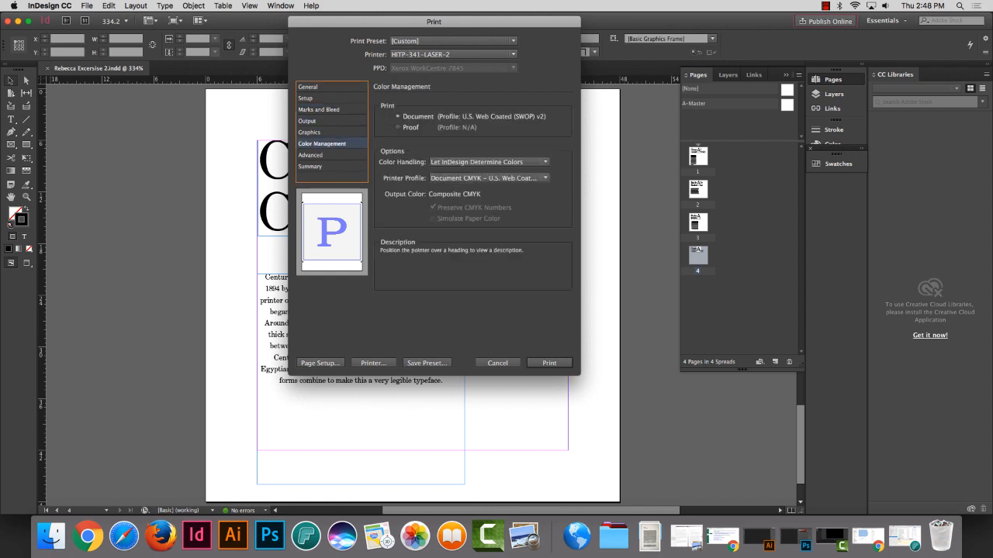
{"action": "key", "text": "Up"}
{"action": "key", "text": "Up"}
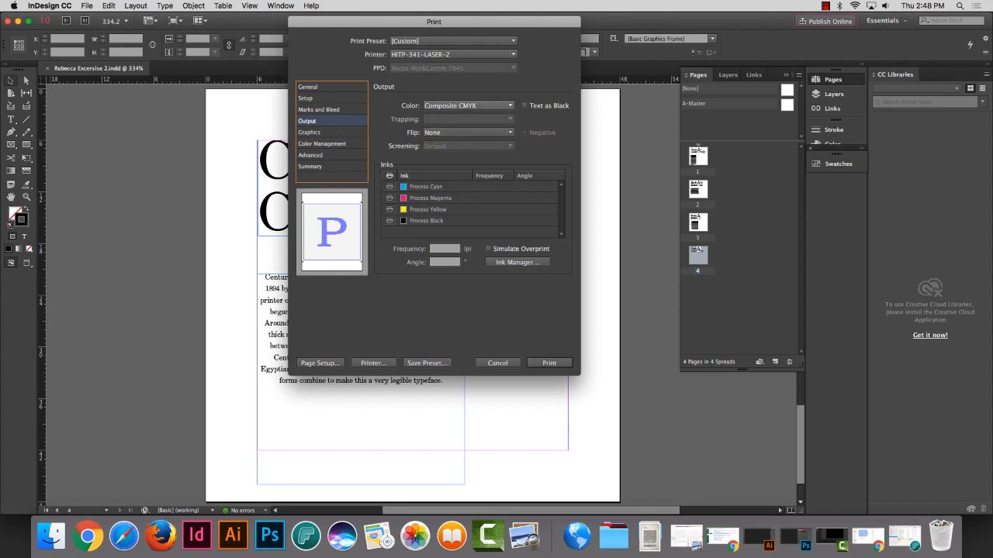
Set the output color to Composite Gray with Text as Black, then view the Graphics settings.
{"action": "left_click", "coordinate": [468, 106]}
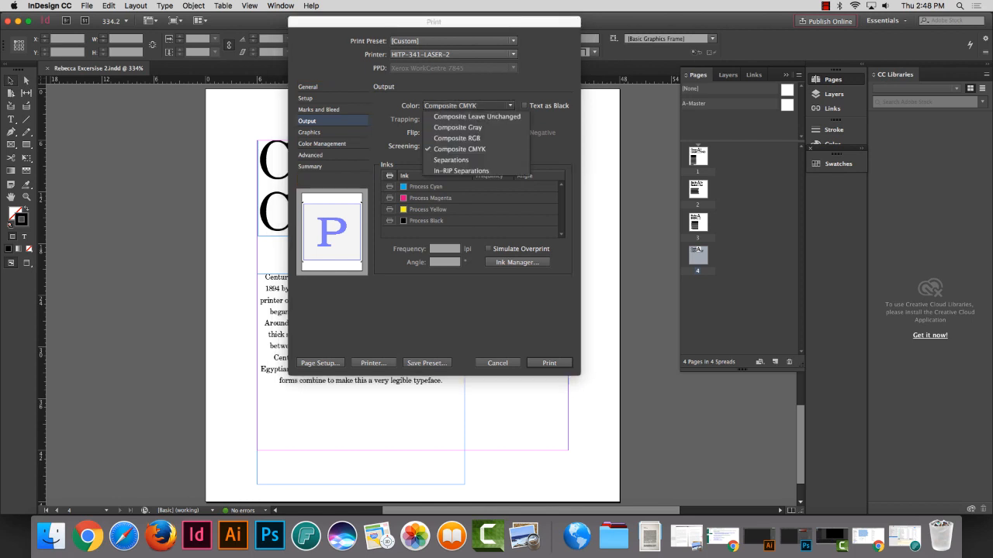
{"action": "left_click", "coordinate": [458, 127]}
{"action": "left_click", "coordinate": [524, 105]}
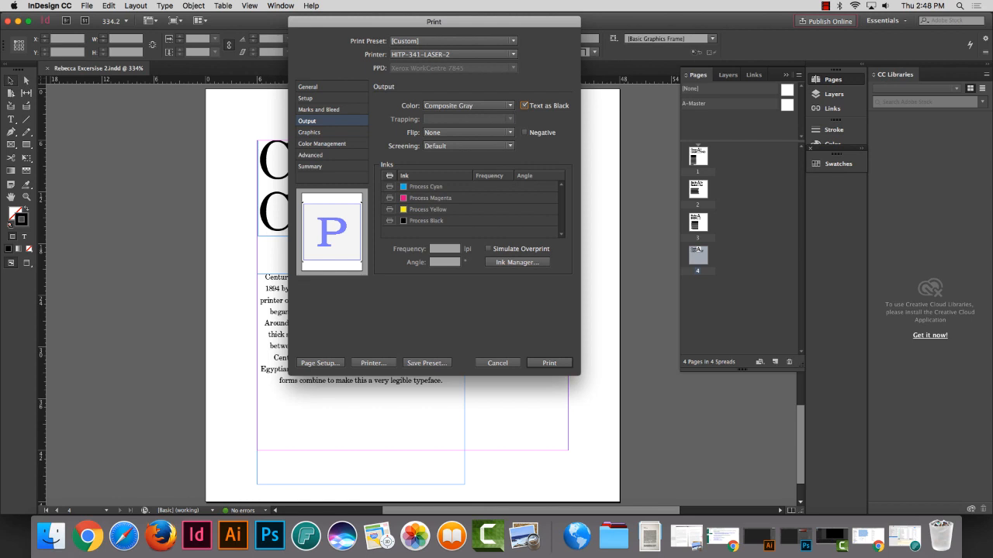
{"action": "left_click", "coordinate": [310, 132]}
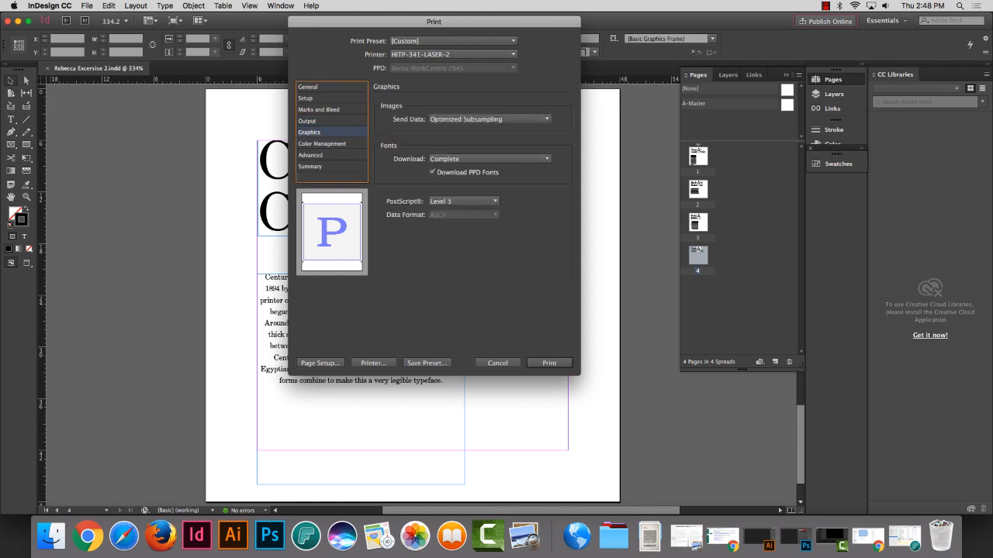
Confirm the printer page setup as US Letter at 100% scale.
{"action": "left_click", "coordinate": [322, 143]}
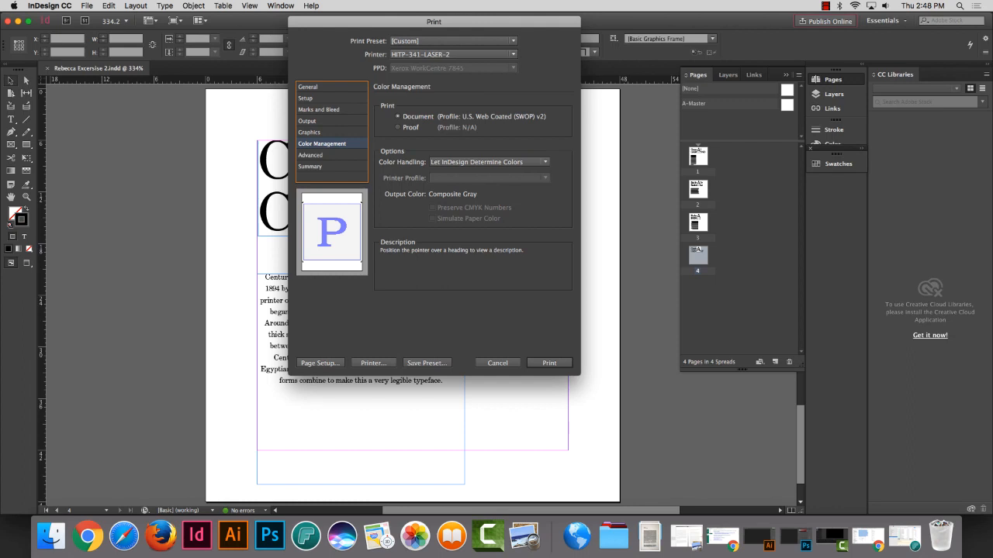
{"action": "left_click", "coordinate": [319, 363]}
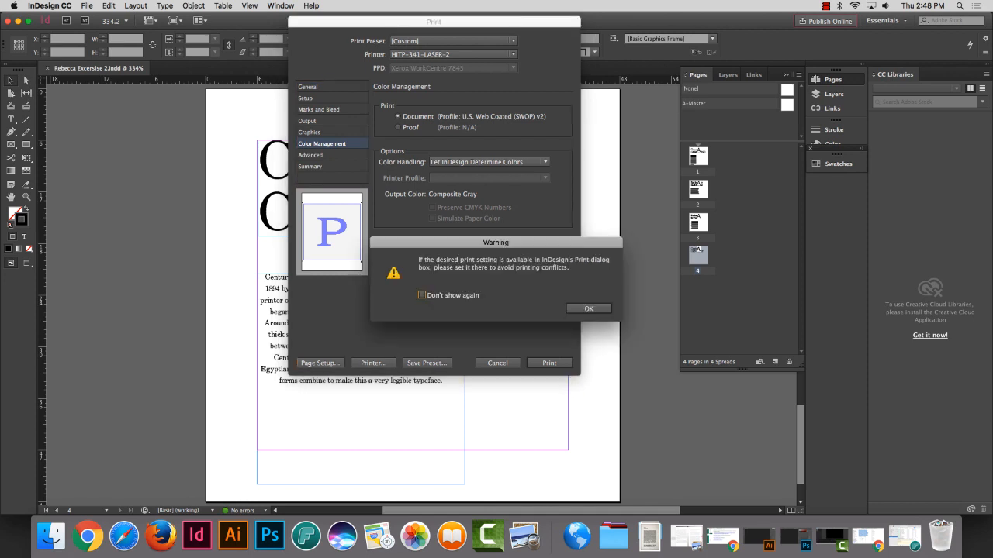
{"action": "key", "text": "Return"}
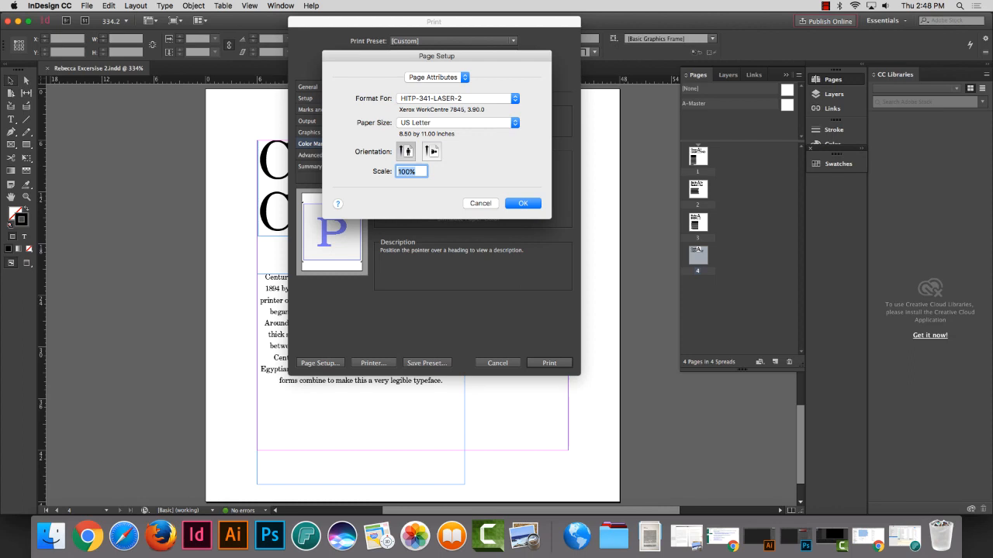
{"action": "key", "text": "Return"}
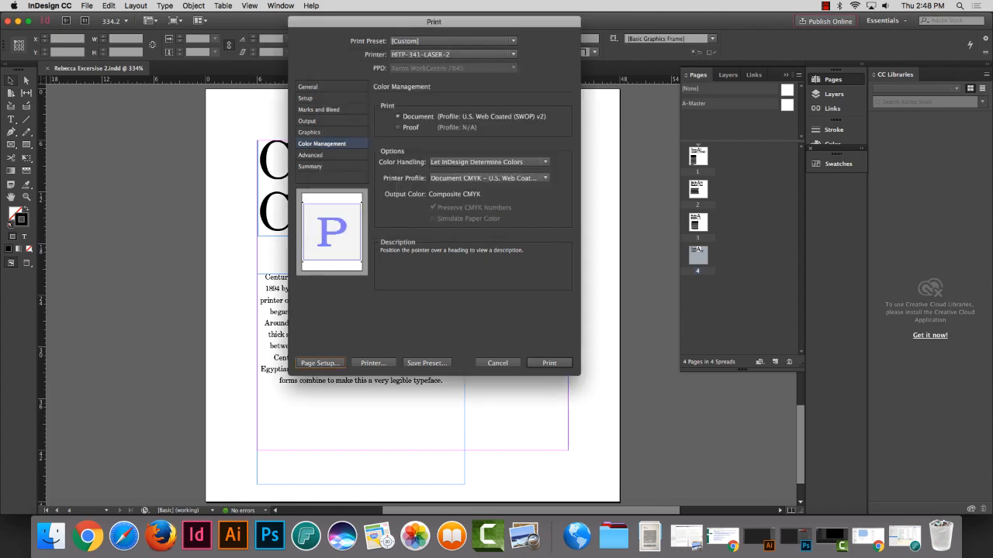
Bring up the system Print sheet, set for 1 copy, Two-Sided, all pages.
{"action": "left_click", "coordinate": [373, 363]}
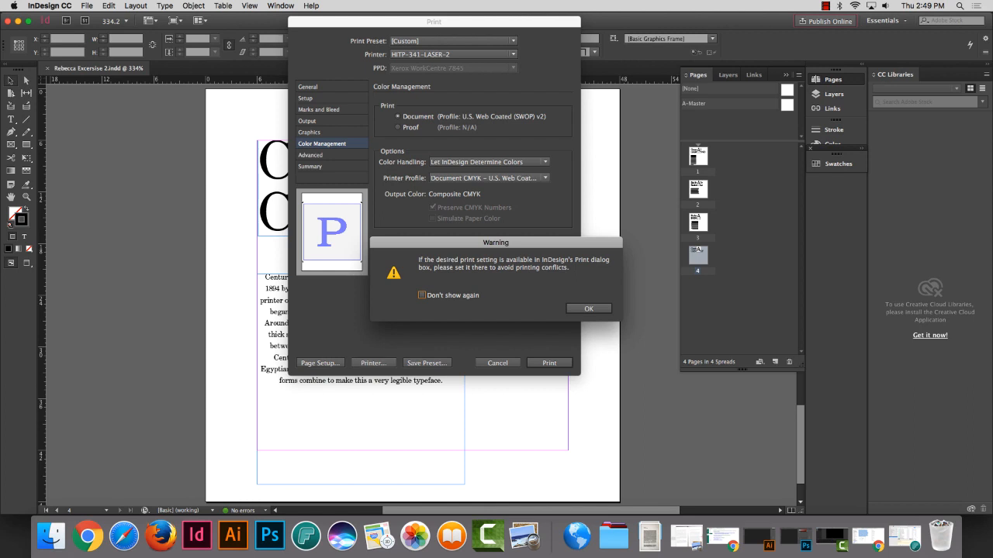
{"action": "key", "text": "Return"}
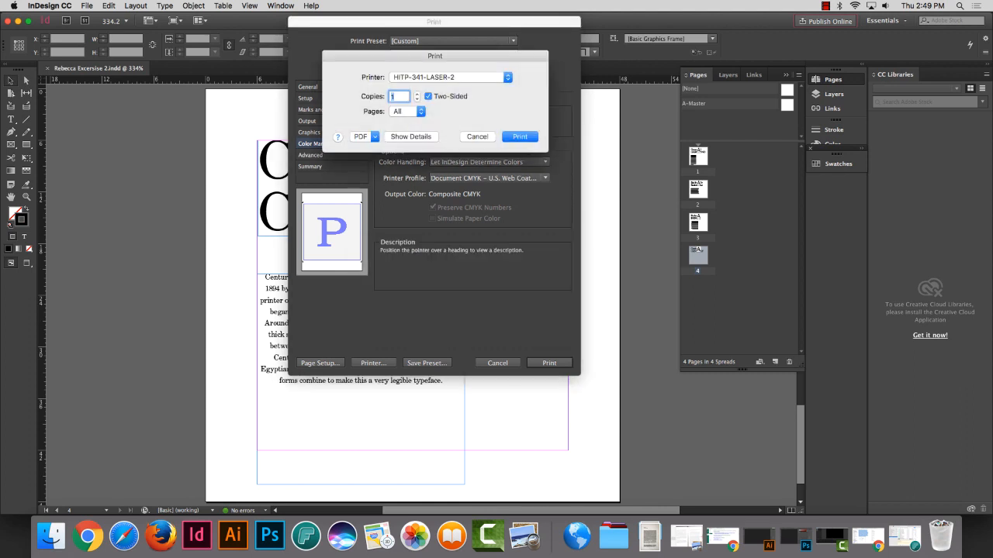
{"action": "left_click", "coordinate": [477, 136]}
{"action": "left_click", "coordinate": [320, 363]}
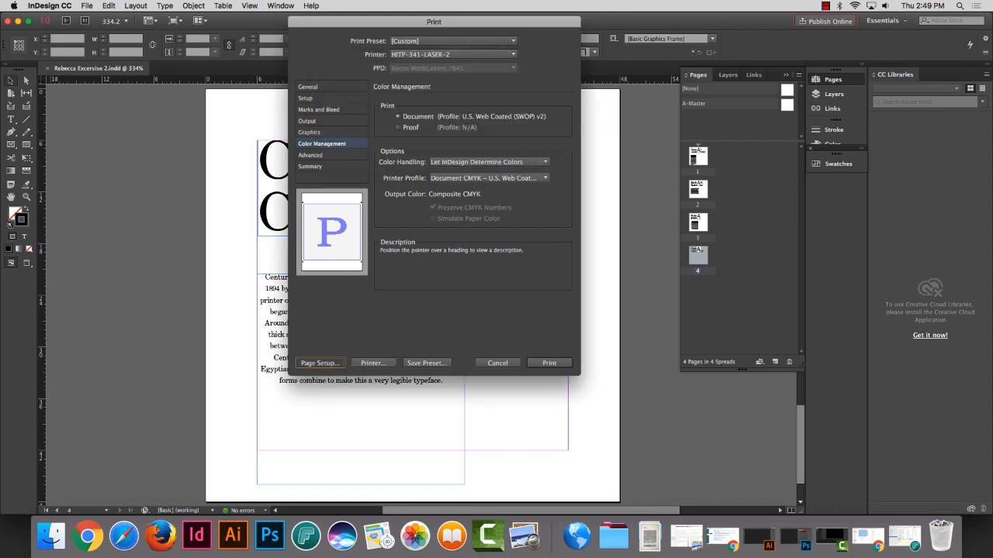
{"action": "key", "text": "Return"}
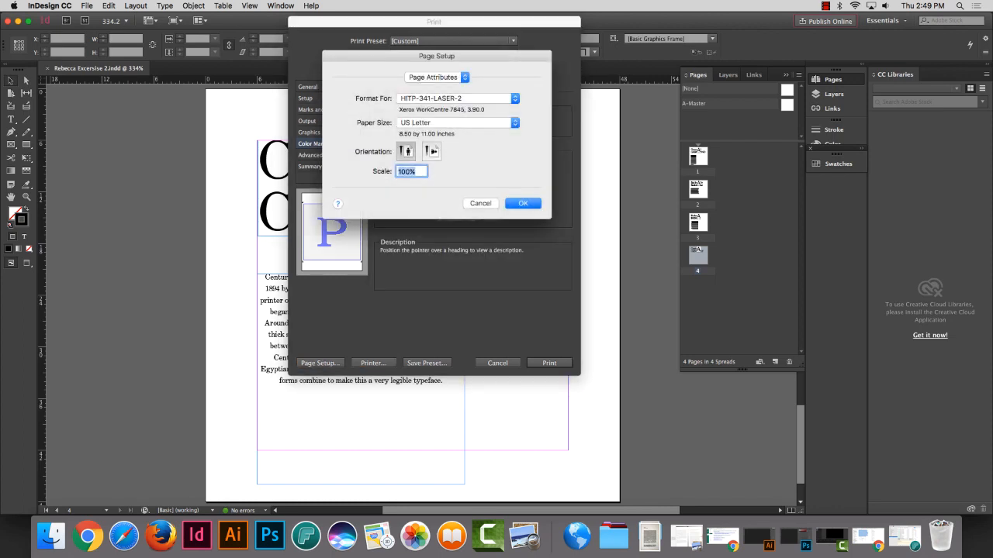
{"action": "key", "text": "Return"}
{"action": "left_click", "coordinate": [373, 363]}
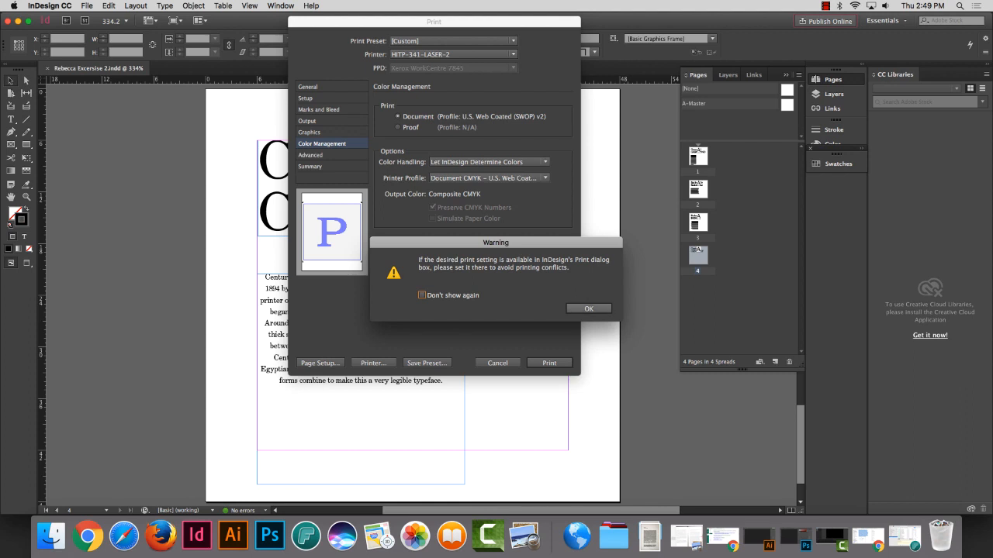
{"action": "key", "text": "Return"}
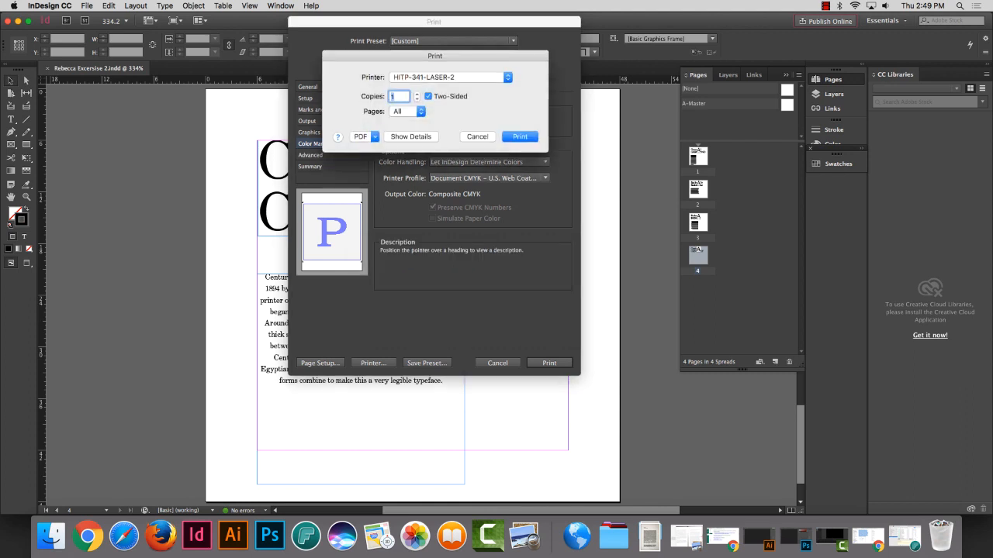
Turn off two-sided printing and show the Xerox Features printer settings.
{"action": "left_click", "coordinate": [428, 96]}
{"action": "left_click", "coordinate": [411, 137]}
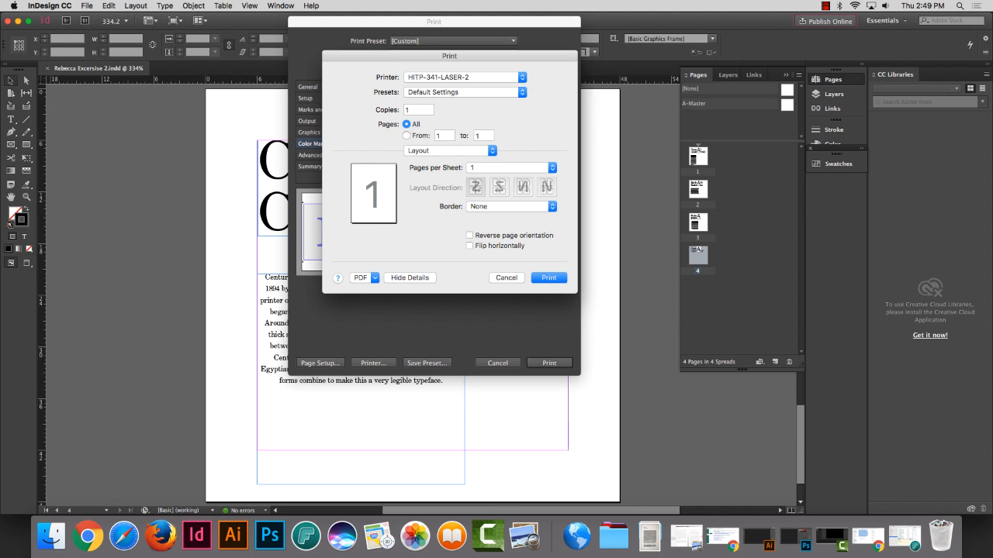
{"action": "left_click", "coordinate": [449, 151]}
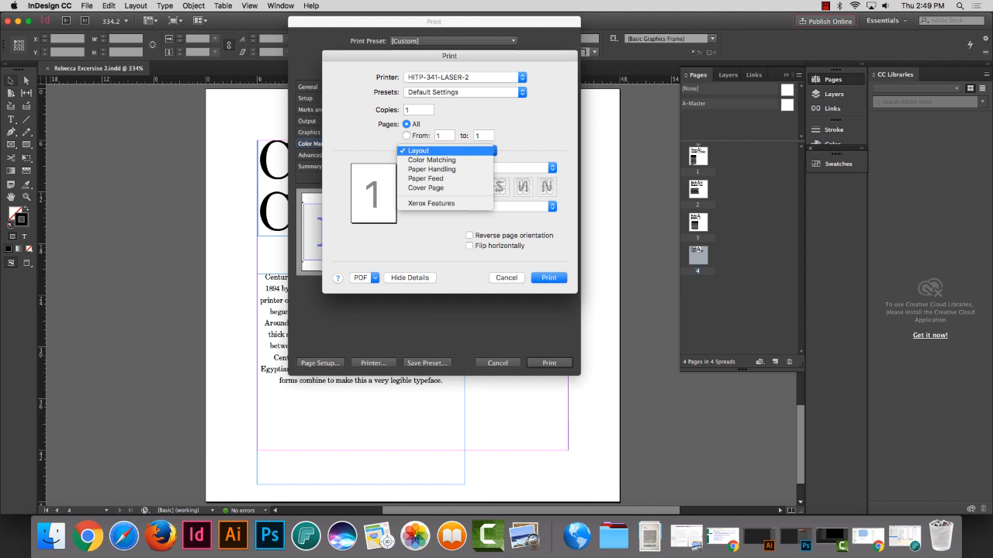
{"action": "left_click", "coordinate": [431, 204]}
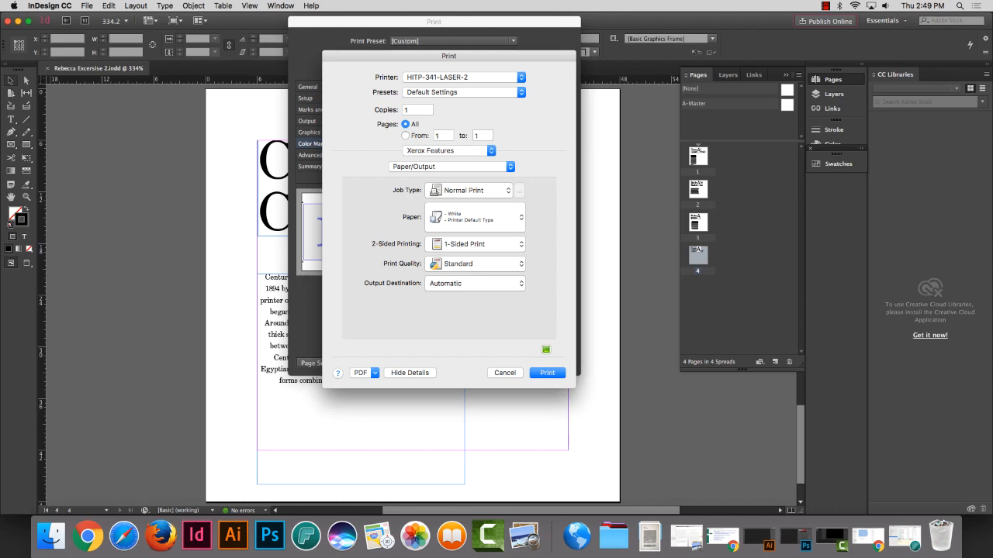
Check that print quality stays Standard and job type stays Normal Print.
{"action": "left_click", "coordinate": [475, 263]}
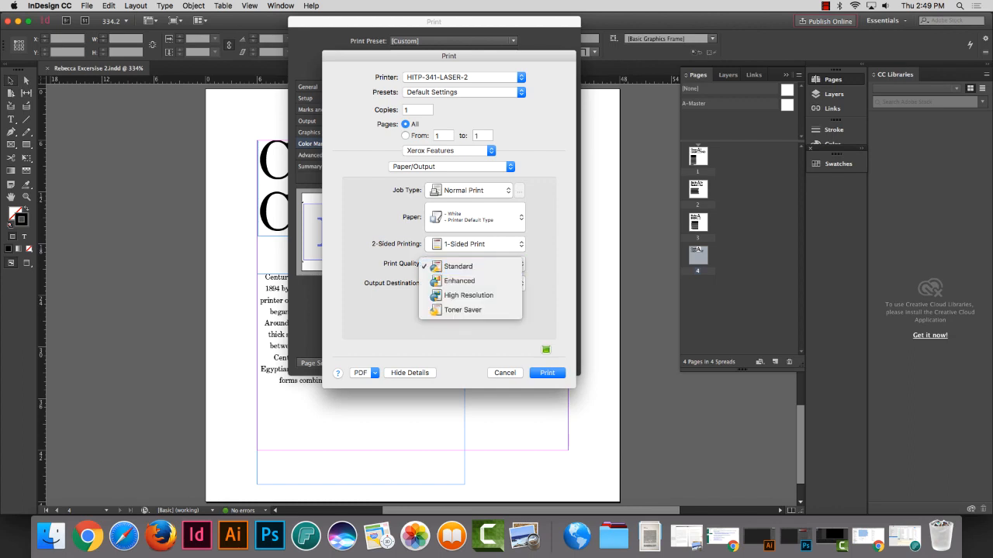
{"action": "key", "text": "Escape"}
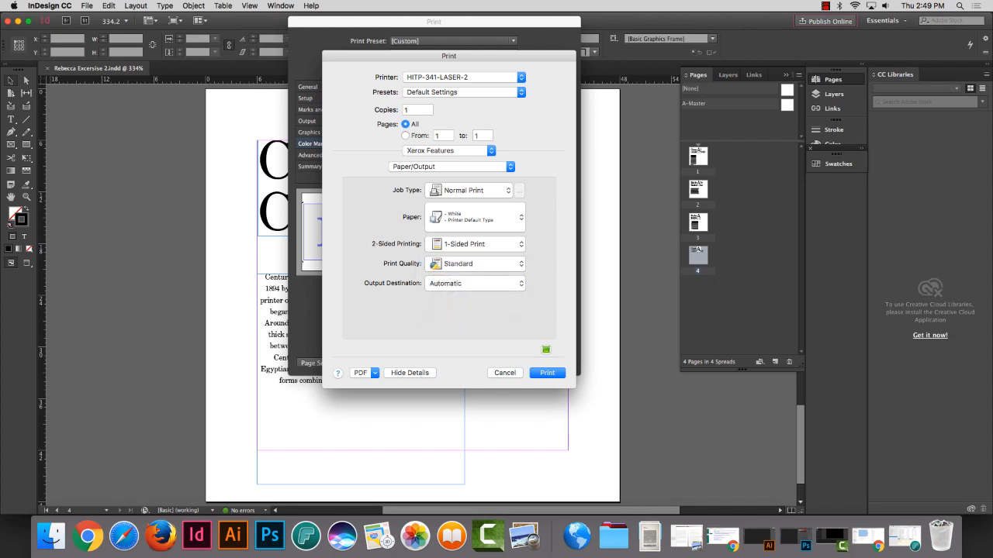
{"action": "left_click", "coordinate": [469, 190]}
{"action": "key", "text": "Escape"}
Review the Advanced Xerox settings, keeping job offset at Offset Each Set.
{"action": "left_click", "coordinate": [452, 167]}
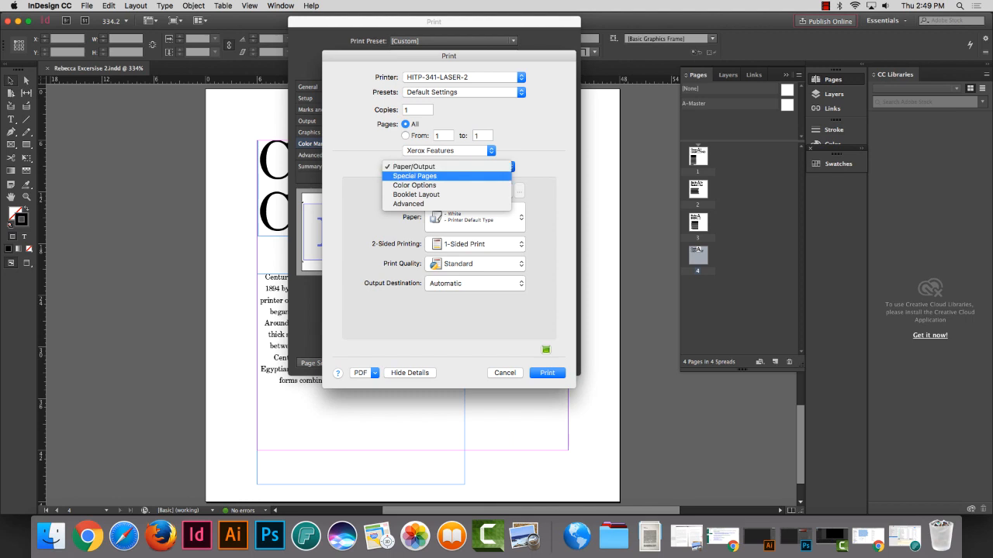
{"action": "key", "text": "Down"}
{"action": "key", "text": "Return"}
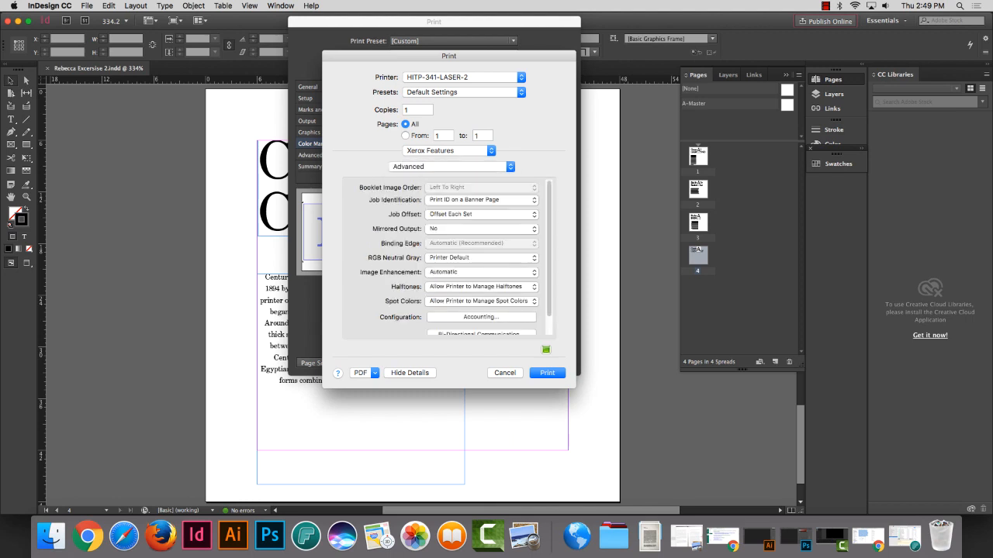
{"action": "scroll", "coordinate": [466, 258], "scroll_direction": "down", "scroll_amount": 2}
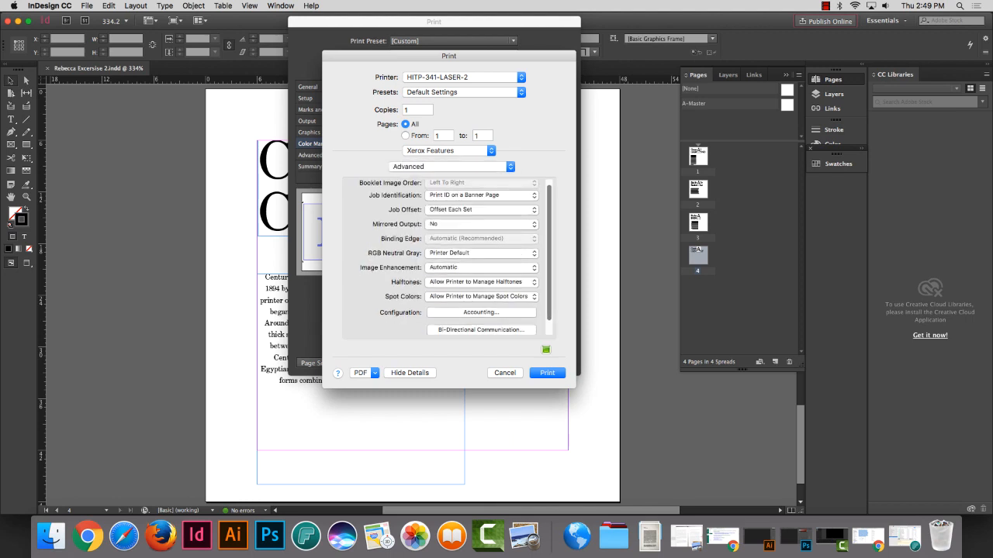
{"action": "left_click", "coordinate": [481, 199]}
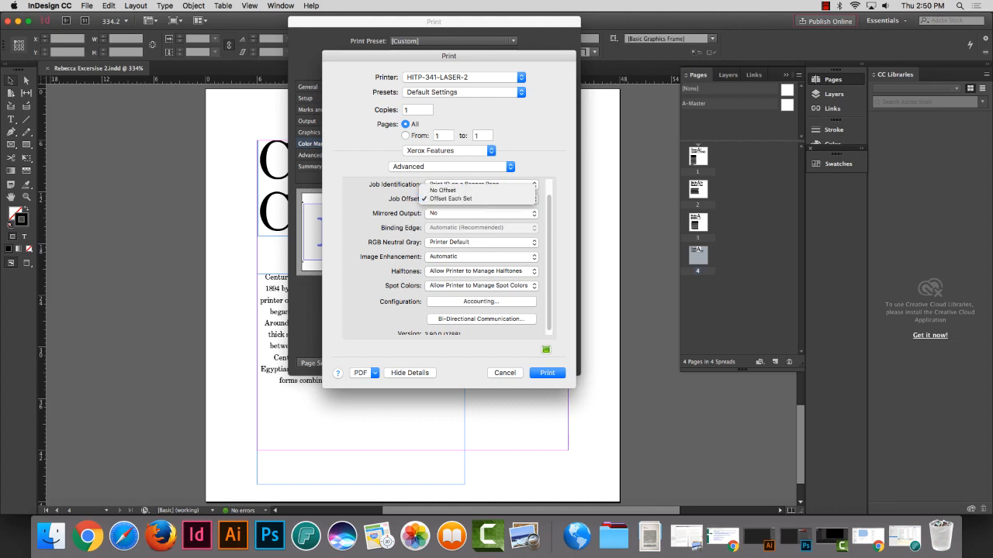
{"action": "left_click", "coordinate": [481, 199]}
{"action": "scroll", "coordinate": [442, 256], "scroll_direction": "down", "scroll_amount": 1}
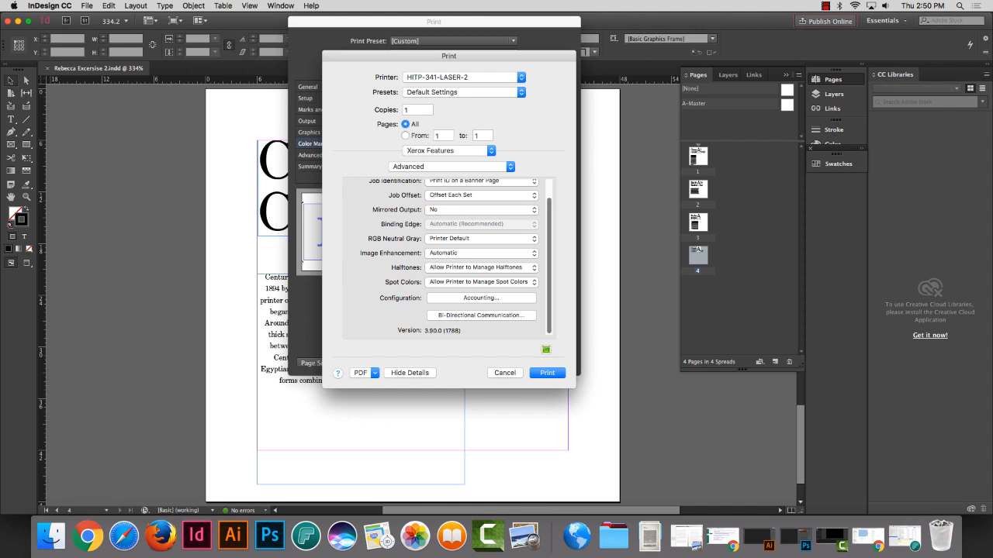
{"action": "scroll", "coordinate": [481, 256], "scroll_direction": "up", "scroll_amount": 3}
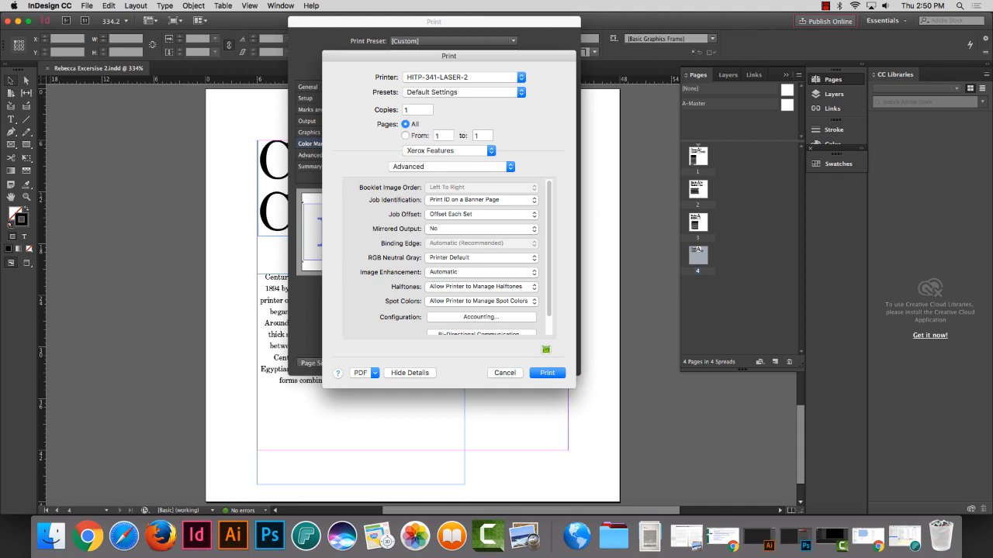
In Paper/Output, keep Normal Print, White/Printer Default paper, Standard quality and Automatic destination.
{"action": "left_click", "coordinate": [452, 166]}
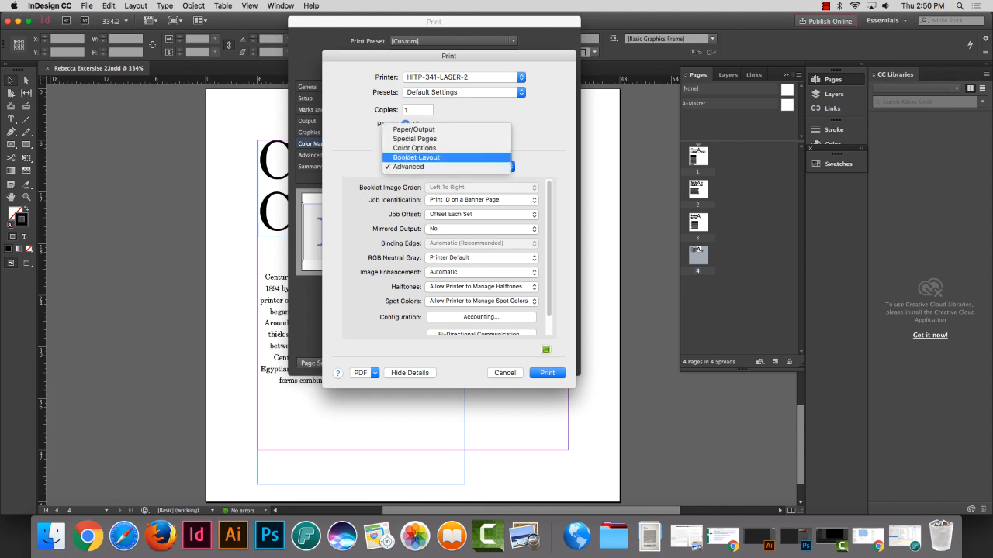
{"action": "left_click", "coordinate": [414, 129]}
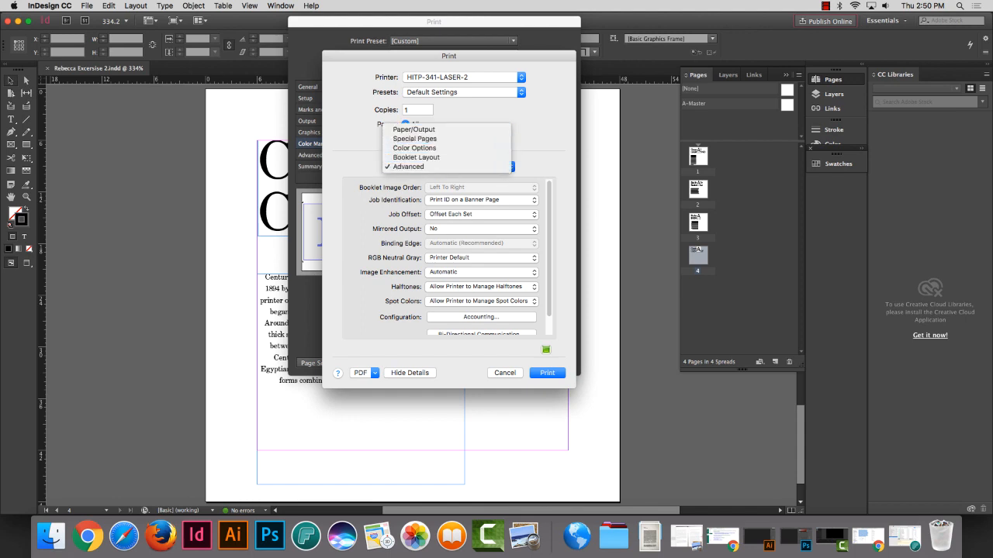
{"action": "left_click", "coordinate": [469, 190]}
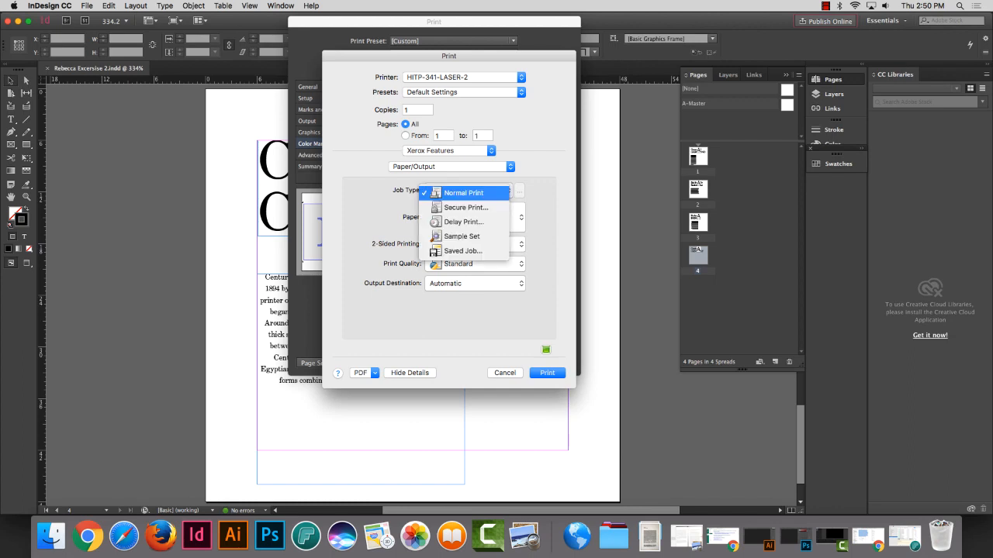
{"action": "left_click", "coordinate": [466, 193]}
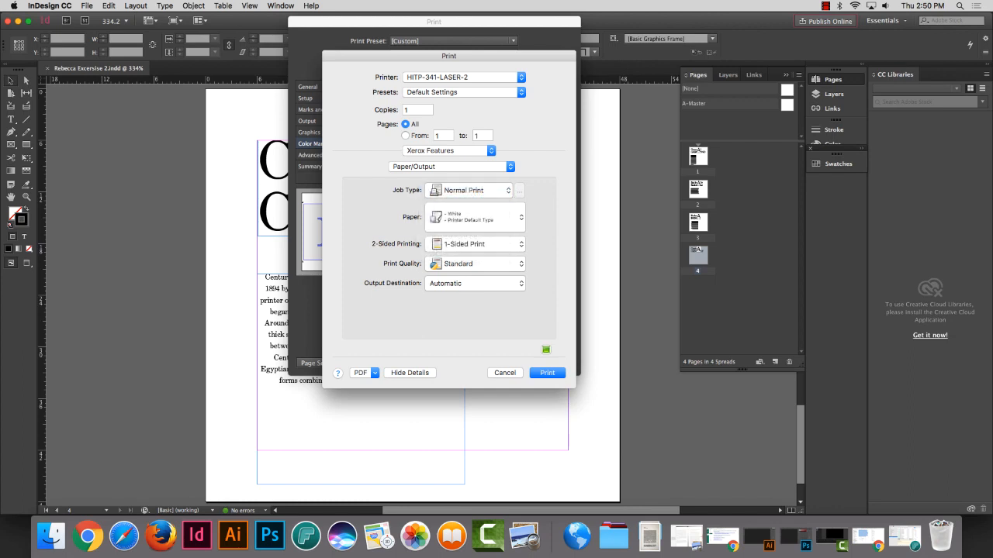
{"action": "left_click", "coordinate": [518, 219]}
{"action": "mouse_move", "coordinate": [466, 217]}
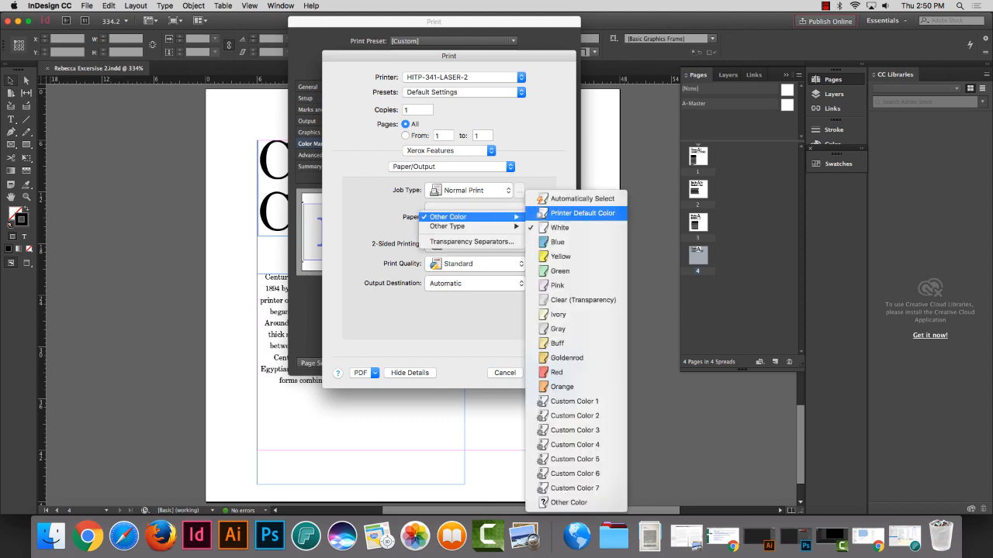
{"action": "left_click", "coordinate": [588, 215]}
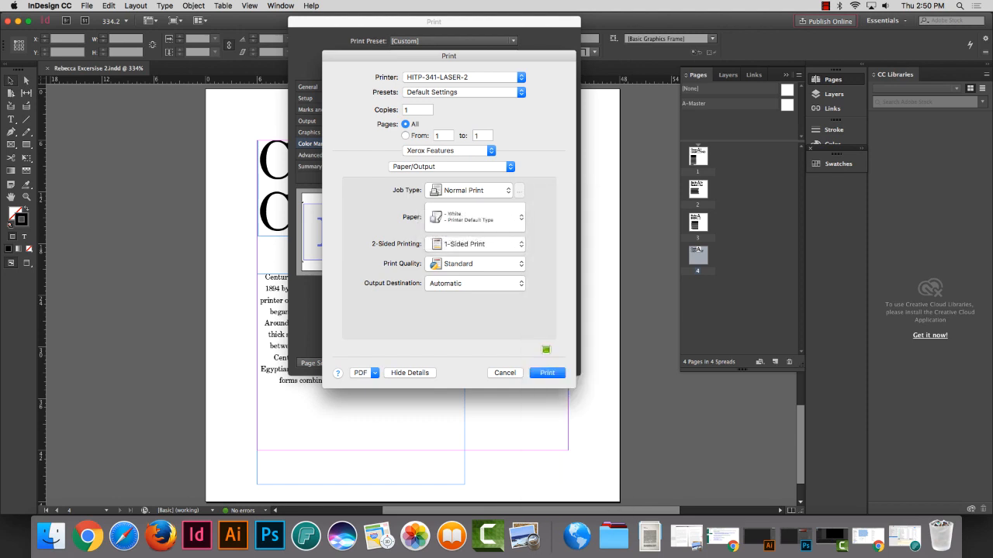
{"action": "left_click", "coordinate": [475, 265]}
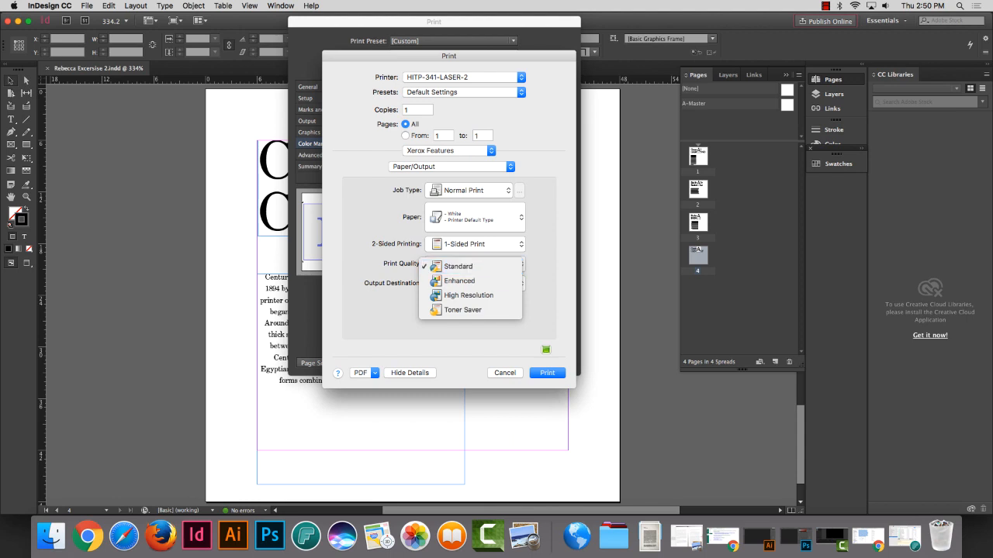
{"action": "left_click", "coordinate": [470, 266]}
{"action": "left_click", "coordinate": [475, 283]}
{"action": "left_click", "coordinate": [470, 284]}
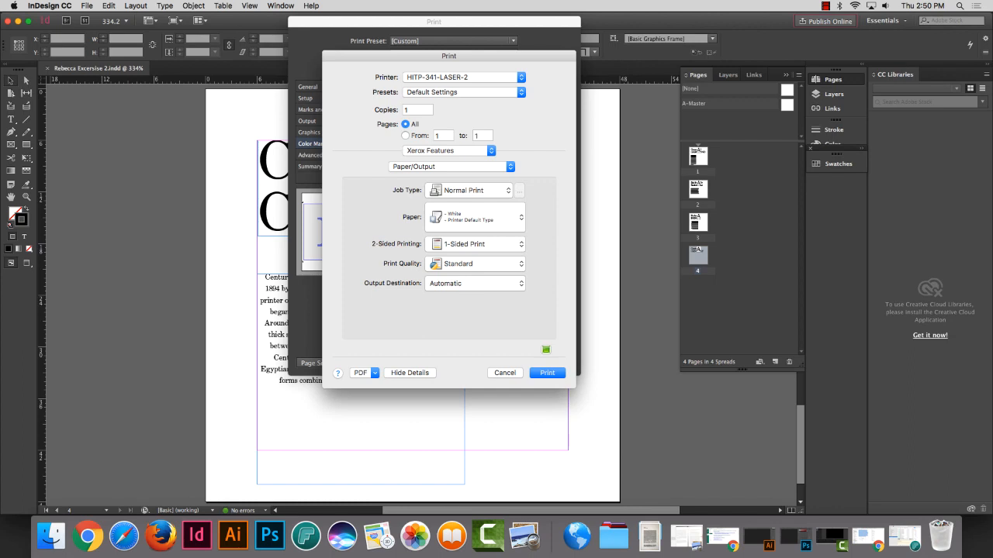
Browse the Paper Feed, Paper Handling and Layout panes, then hide the details.
{"action": "left_click", "coordinate": [448, 151]}
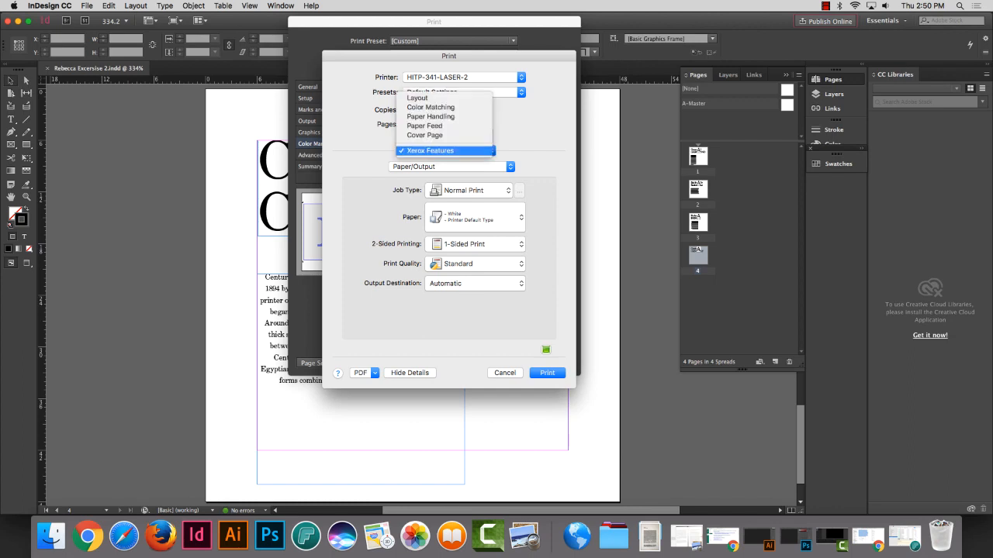
{"action": "left_click", "coordinate": [424, 125]}
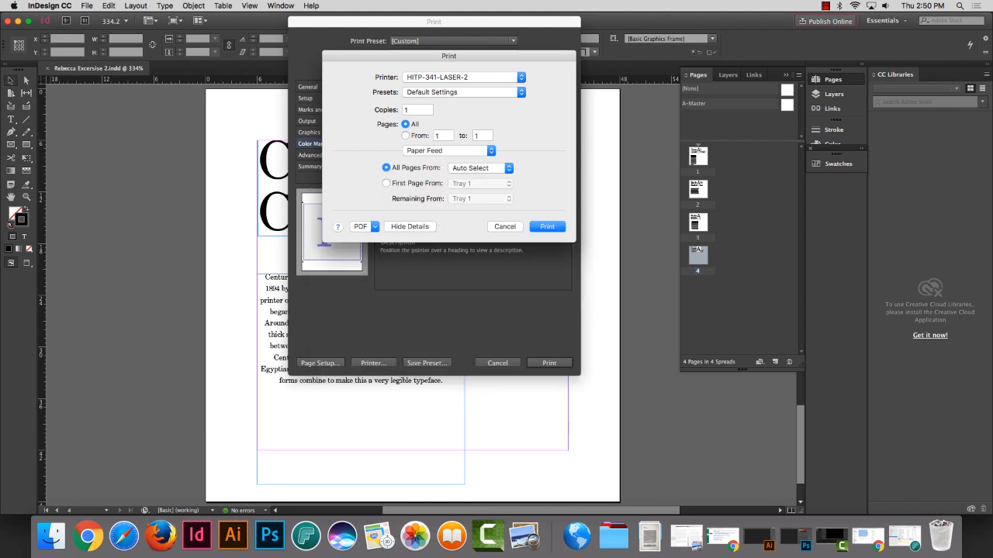
{"action": "left_click", "coordinate": [449, 150]}
{"action": "left_click", "coordinate": [427, 142]}
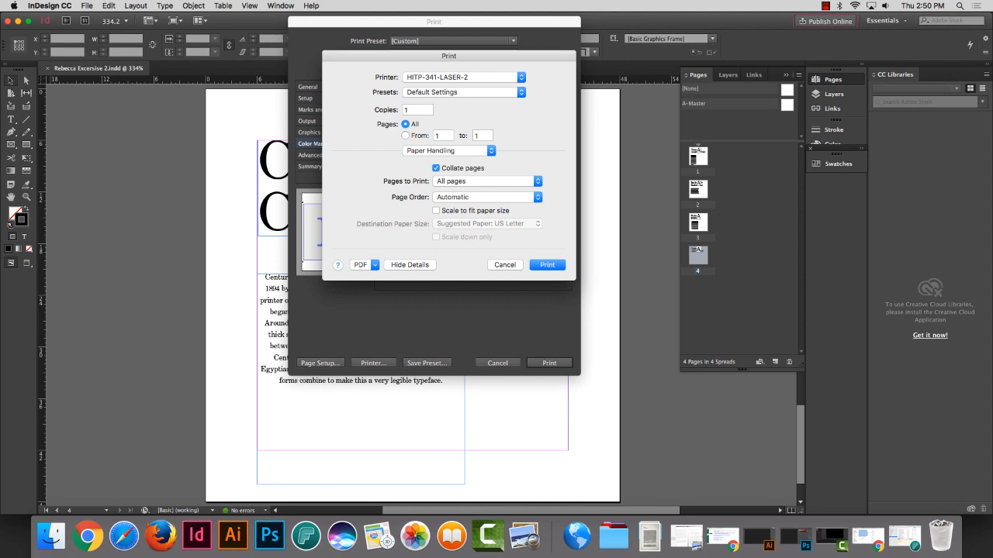
{"action": "left_click", "coordinate": [449, 150]}
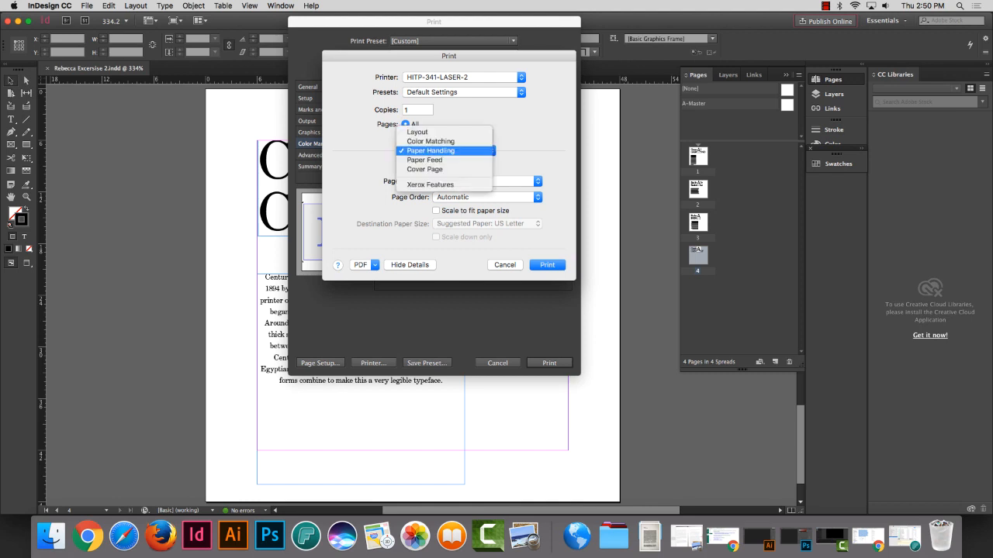
{"action": "left_click", "coordinate": [419, 132]}
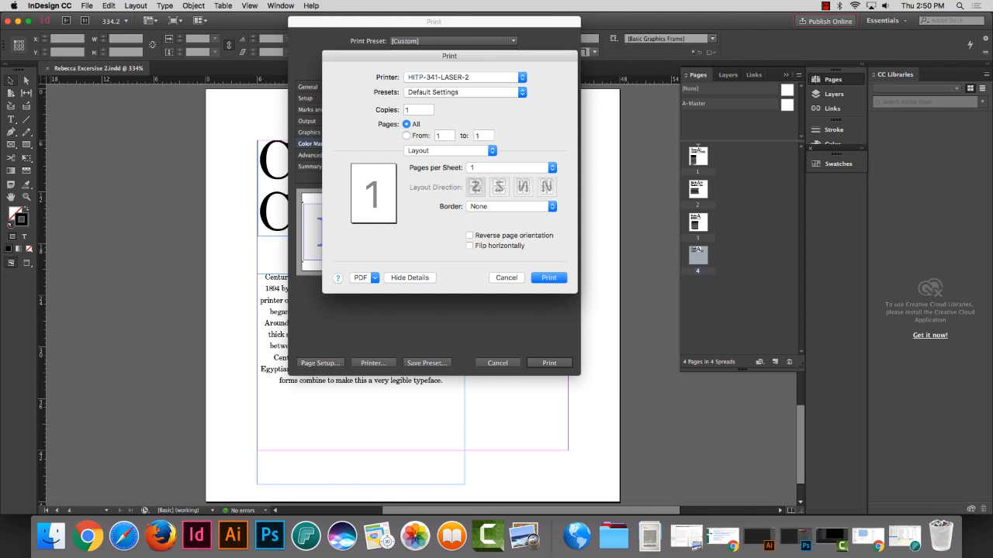
{"action": "left_click", "coordinate": [409, 277]}
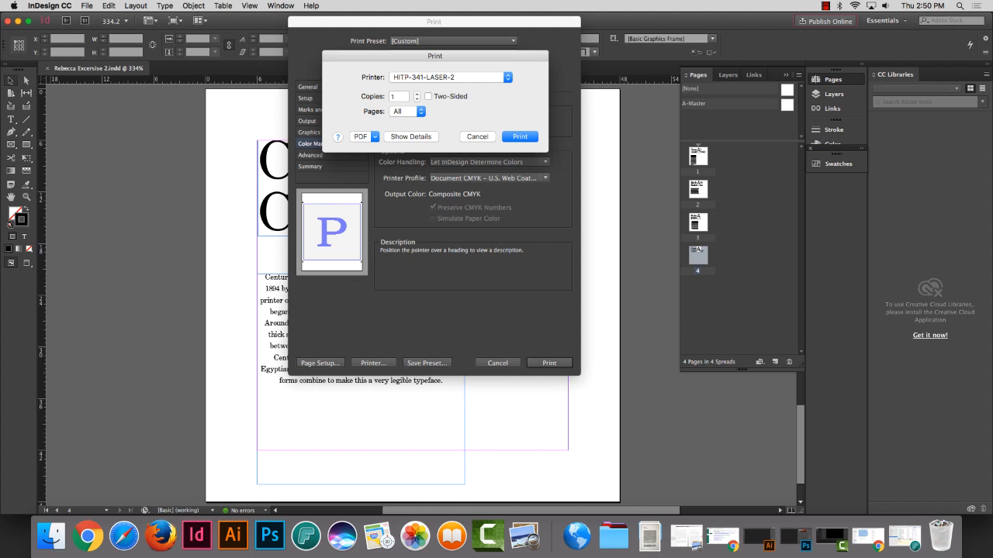
Send the 4 specimen pages to the printer and accept the $0.00 print charge.
{"action": "key", "text": "Return"}
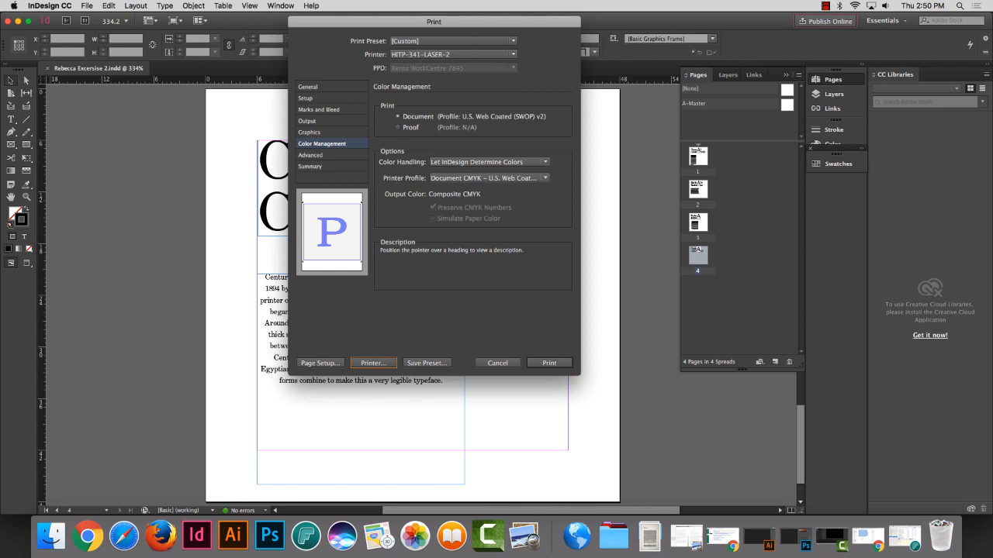
{"action": "key", "text": "Return"}
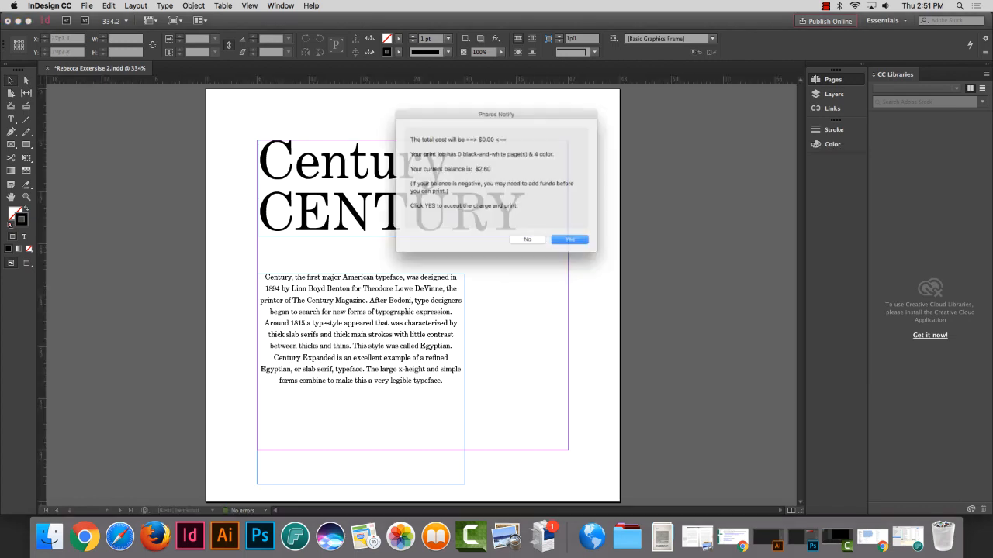
{"action": "key", "text": "Return"}
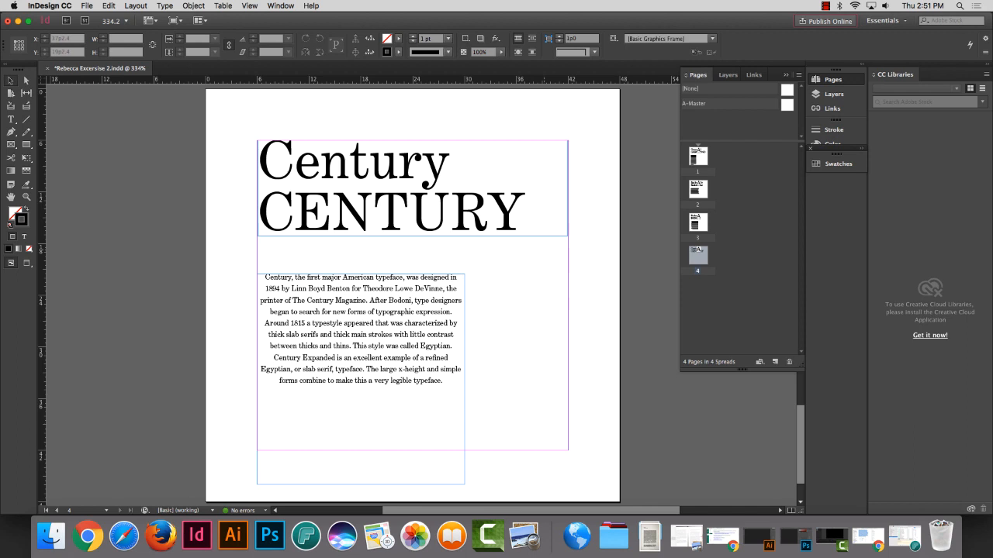
Save, then type the author's name in a top-right text frame on A-Master.
{"action": "key", "text": "super+s"}
{"action": "double_click", "coordinate": [696, 103]}
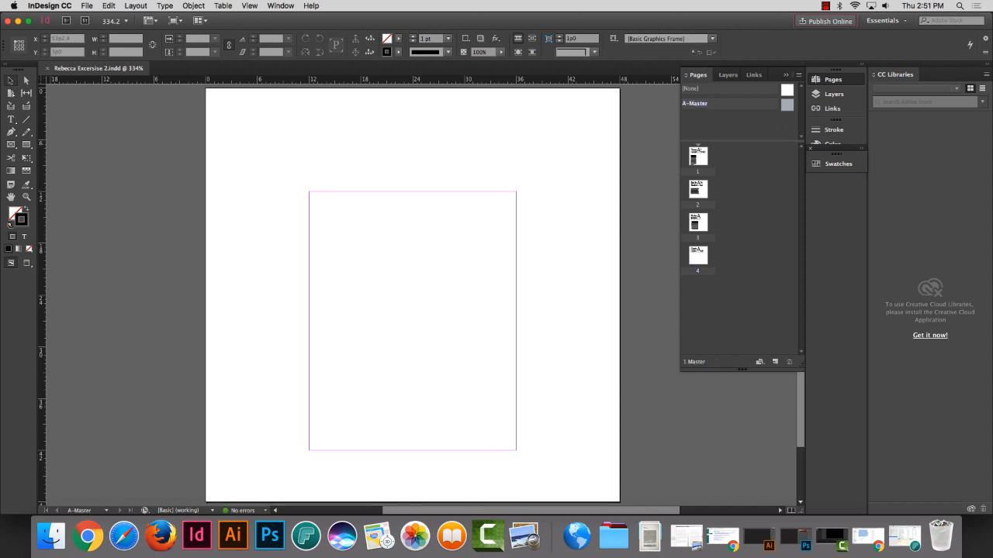
{"action": "left_click", "coordinate": [10, 120]}
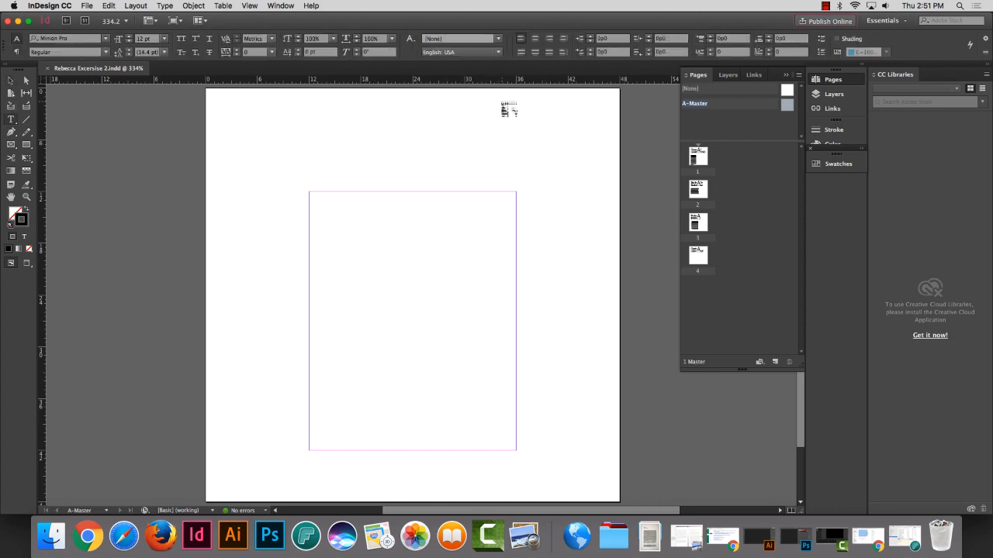
{"action": "left_click_drag", "start_coordinate": [502, 102], "coordinate": [590, 115]}
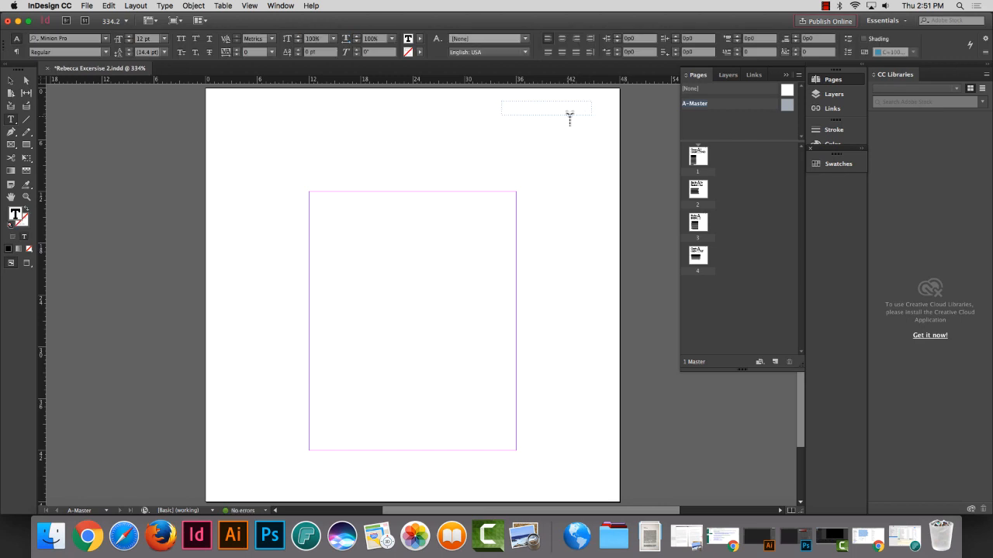
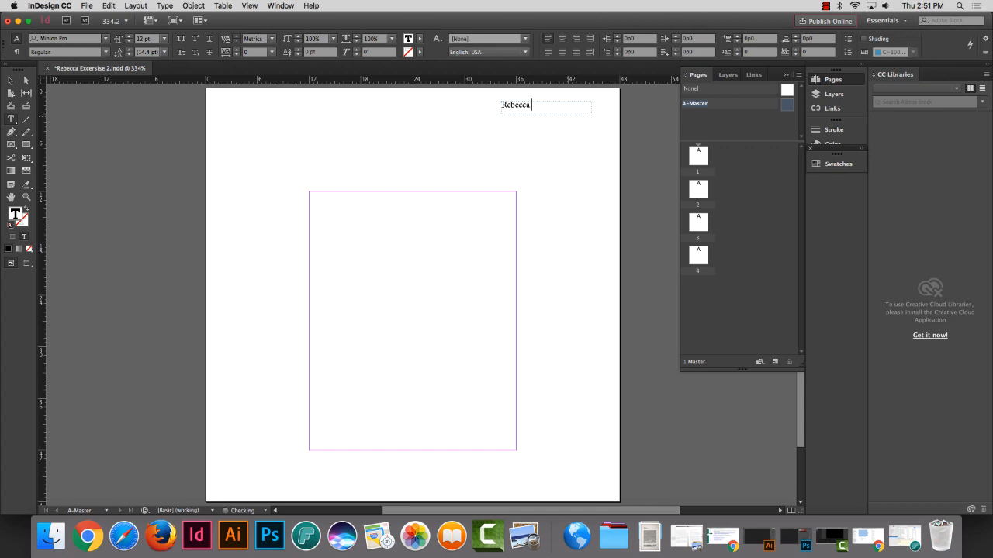
{"action": "left_click", "coordinate": [26, 80]}
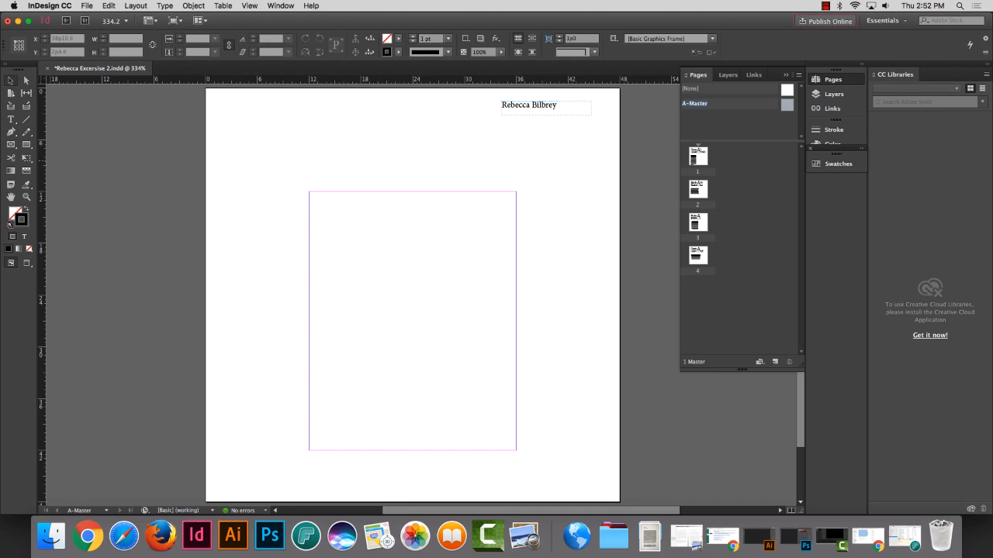
{"action": "double_click", "coordinate": [698, 156]}
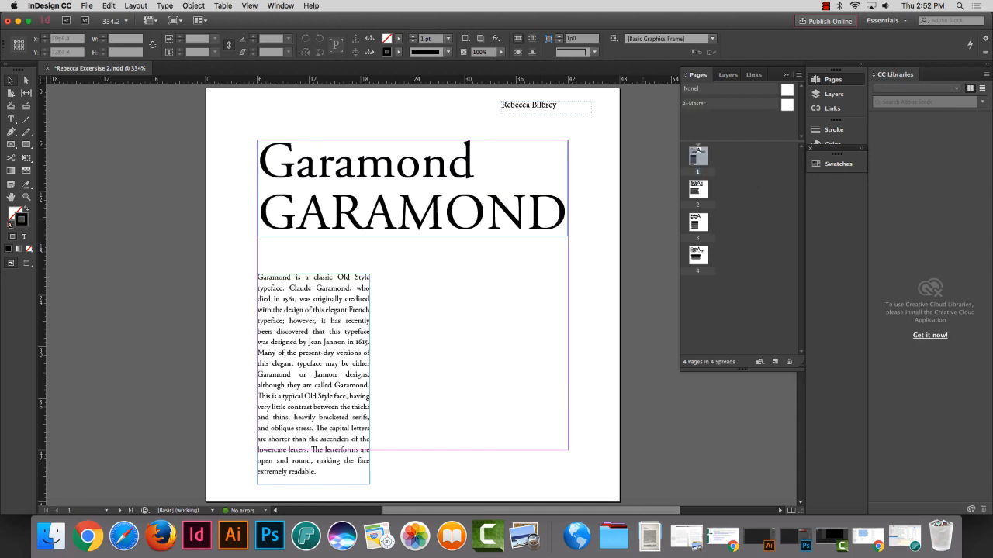
Scroll pages 1–4 to confirm the master name, save, and return to page 1.
{"action": "scroll", "coordinate": [634, 241], "scroll_direction": "down", "scroll_amount": 10}
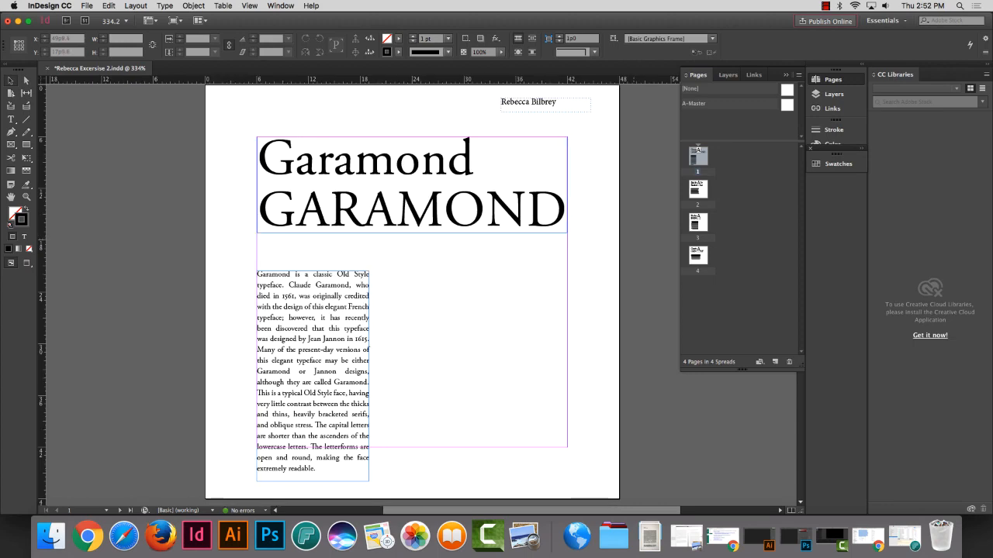
{"action": "scroll", "coordinate": [634, 241], "scroll_direction": "up", "scroll_amount": 3}
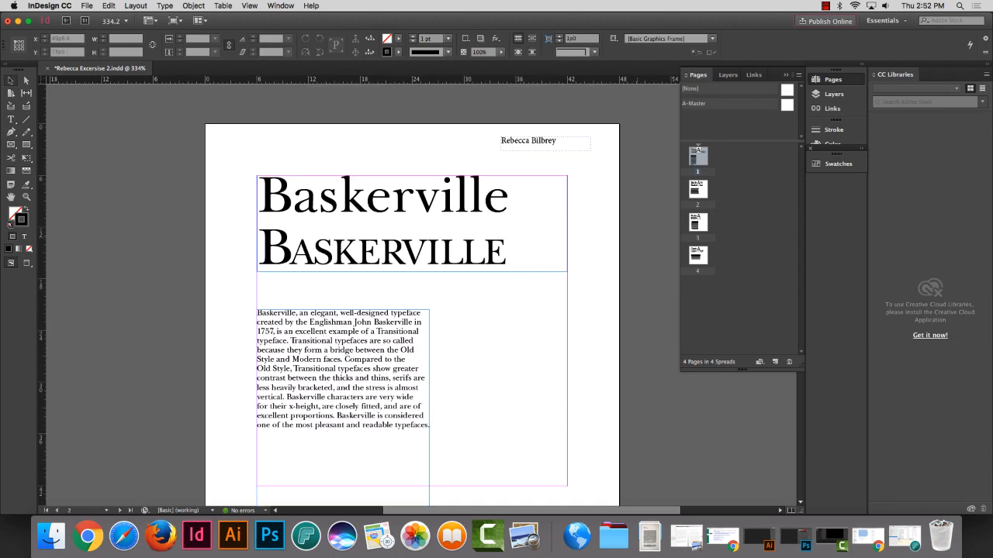
{"action": "scroll", "coordinate": [635, 242], "scroll_direction": "down", "scroll_amount": 6}
{"action": "scroll", "coordinate": [635, 242], "scroll_direction": "down", "scroll_amount": 6}
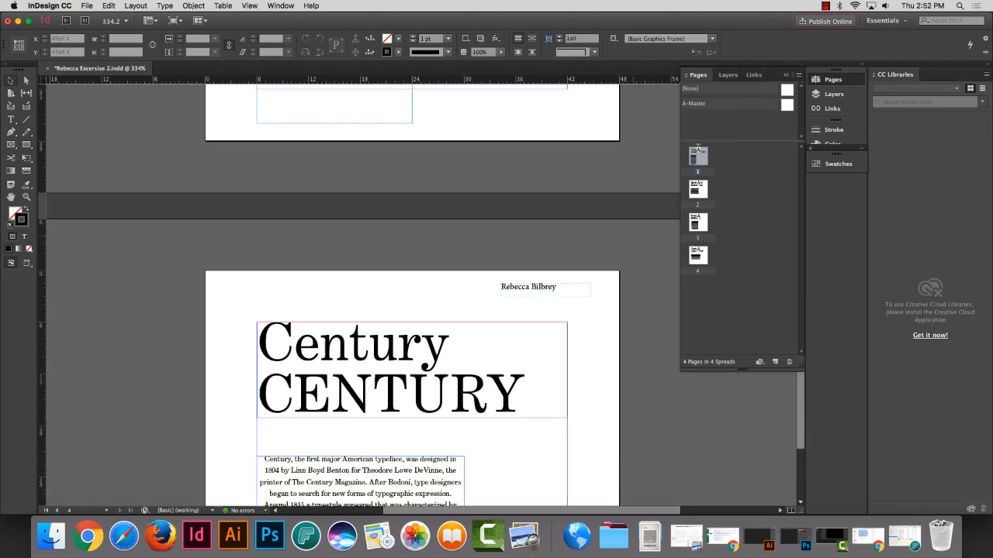
{"action": "scroll", "coordinate": [412, 310], "scroll_direction": "down", "scroll_amount": 3}
{"action": "scroll", "coordinate": [411, 310], "scroll_direction": "up", "scroll_amount": 1}
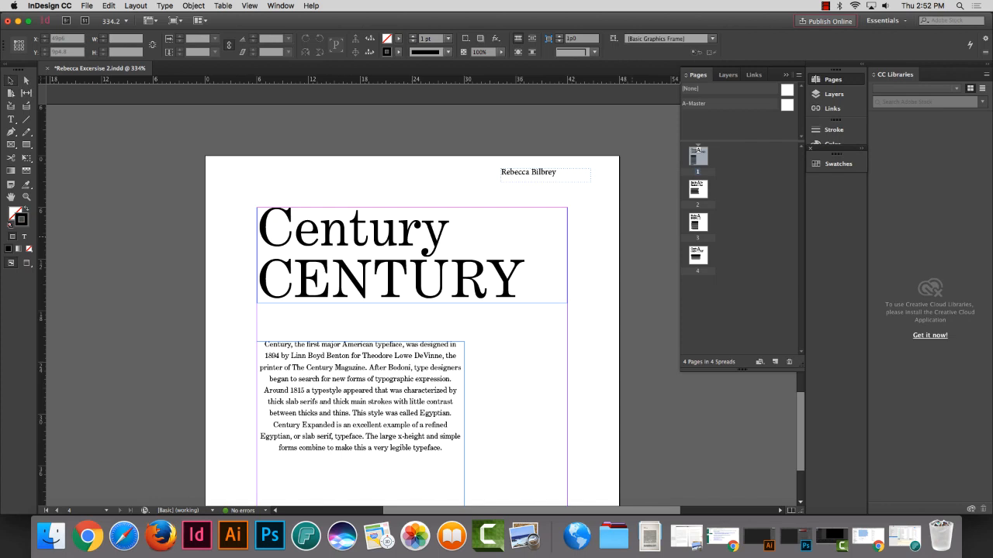
{"action": "key", "text": "super+s"}
{"action": "double_click", "coordinate": [698, 157]}
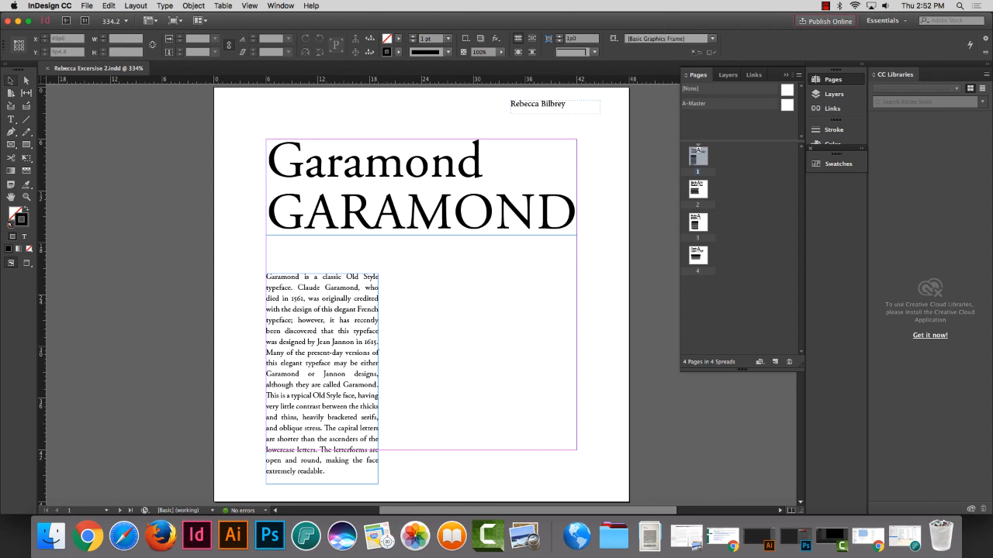
Print the specimen pages single-sided and accept the print charge.
{"action": "left_click", "coordinate": [87, 6]}
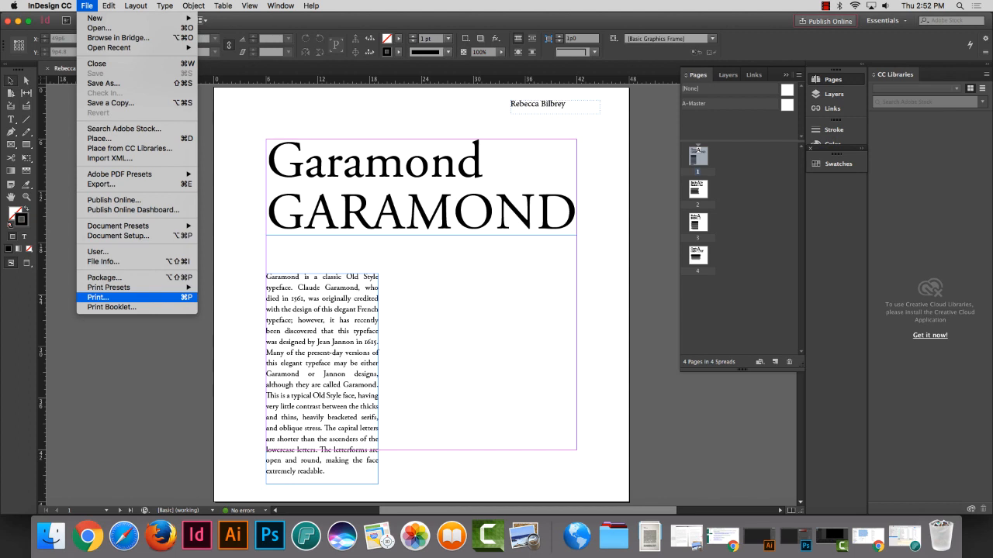
{"action": "left_click", "coordinate": [97, 297]}
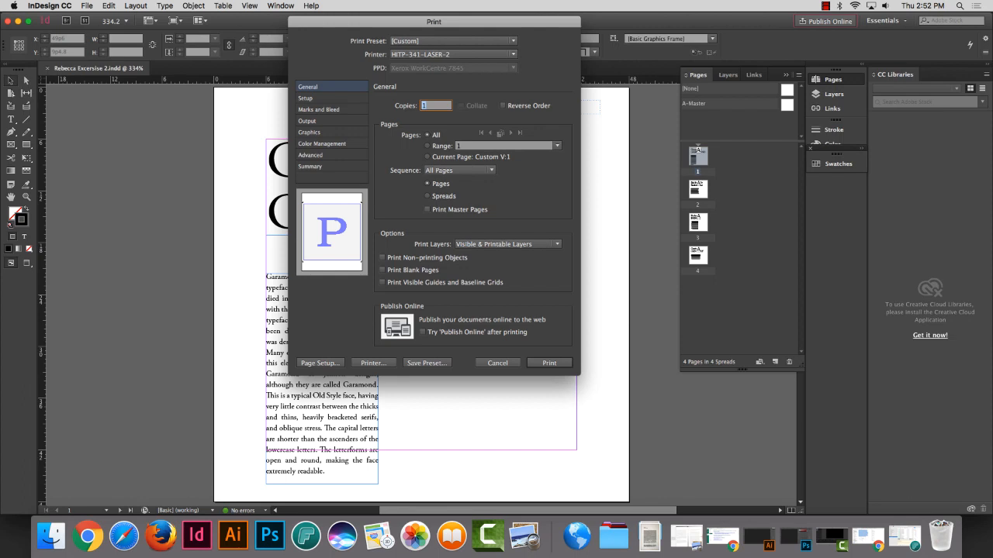
{"action": "left_click", "coordinate": [373, 363]}
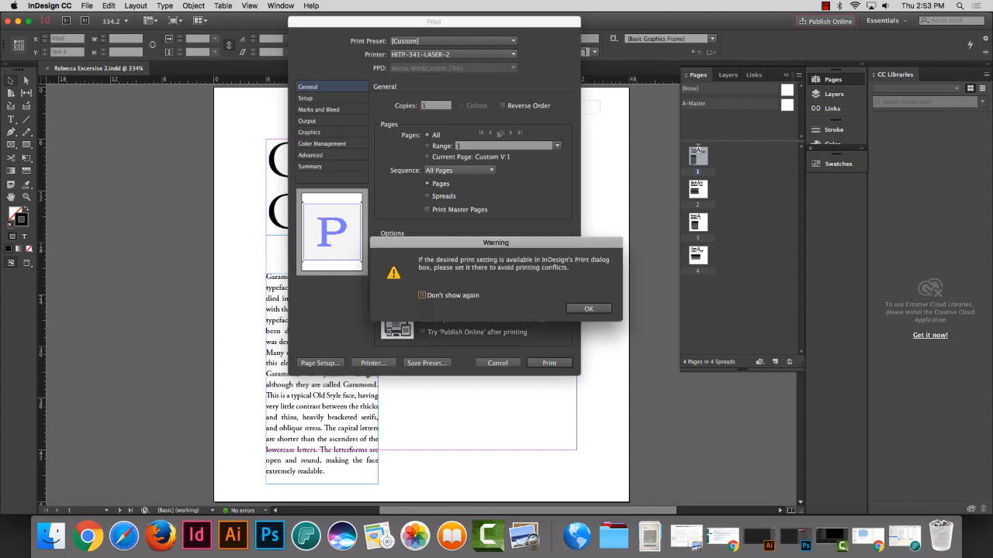
{"action": "left_click", "coordinate": [590, 308]}
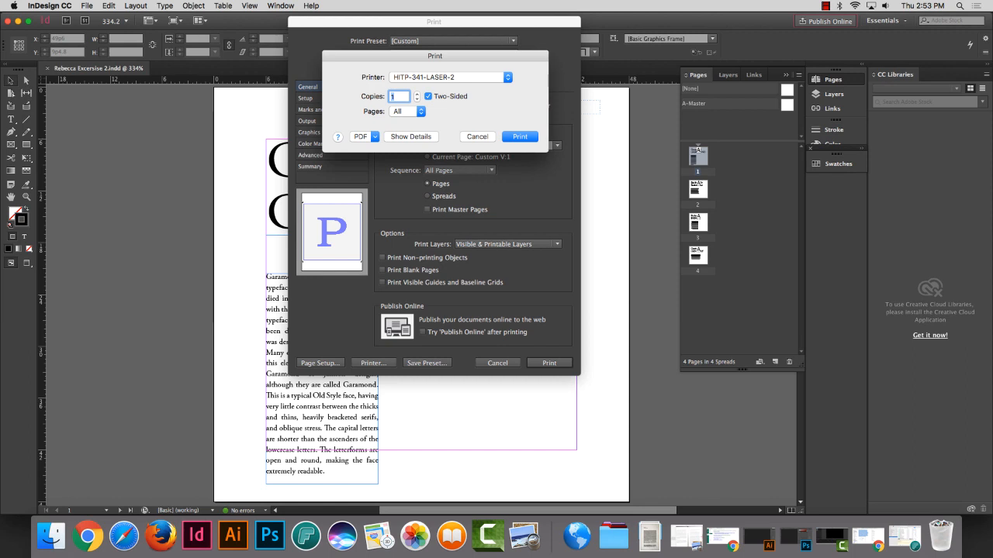
{"action": "left_click", "coordinate": [411, 136]}
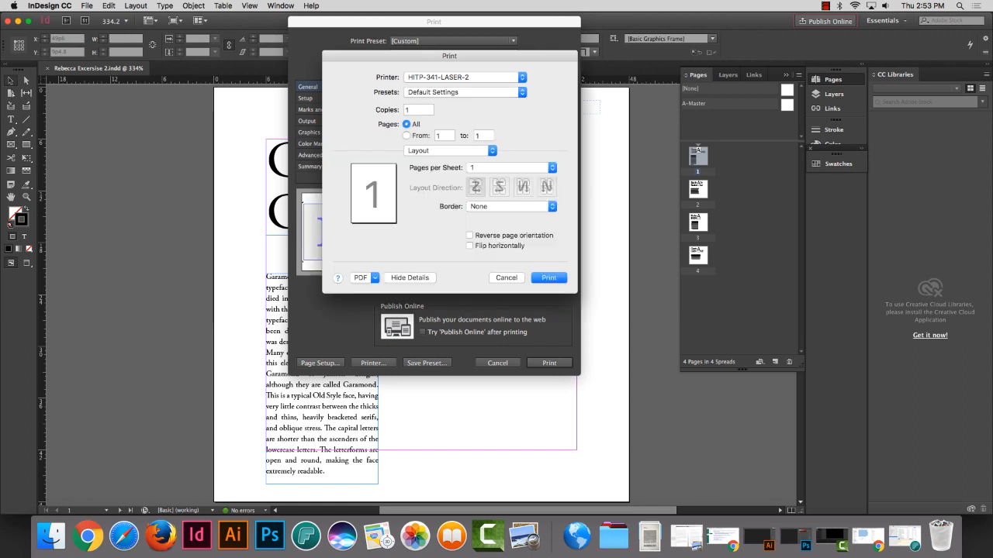
{"action": "left_click", "coordinate": [409, 278]}
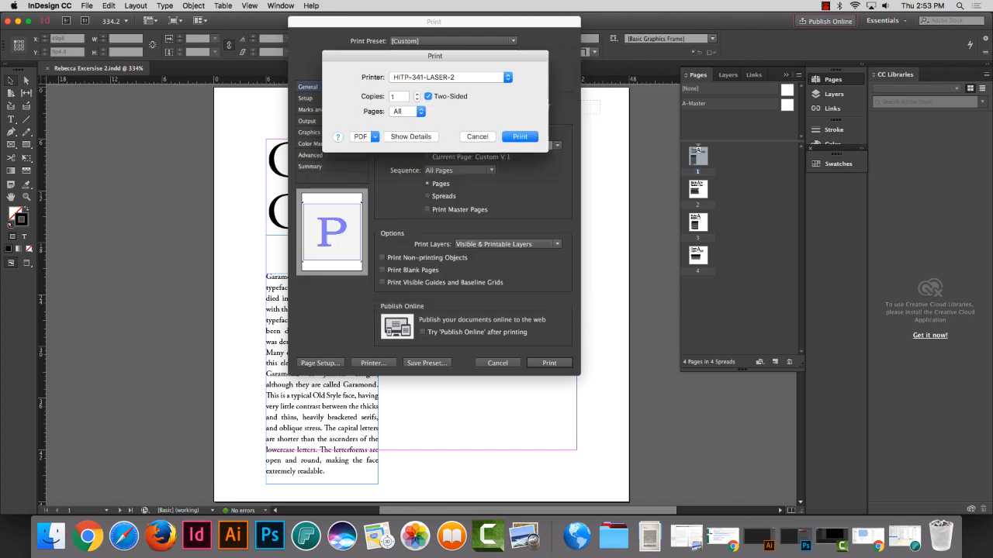
{"action": "left_click", "coordinate": [428, 96]}
{"action": "left_click", "coordinate": [519, 136]}
{"action": "left_click", "coordinate": [549, 363]}
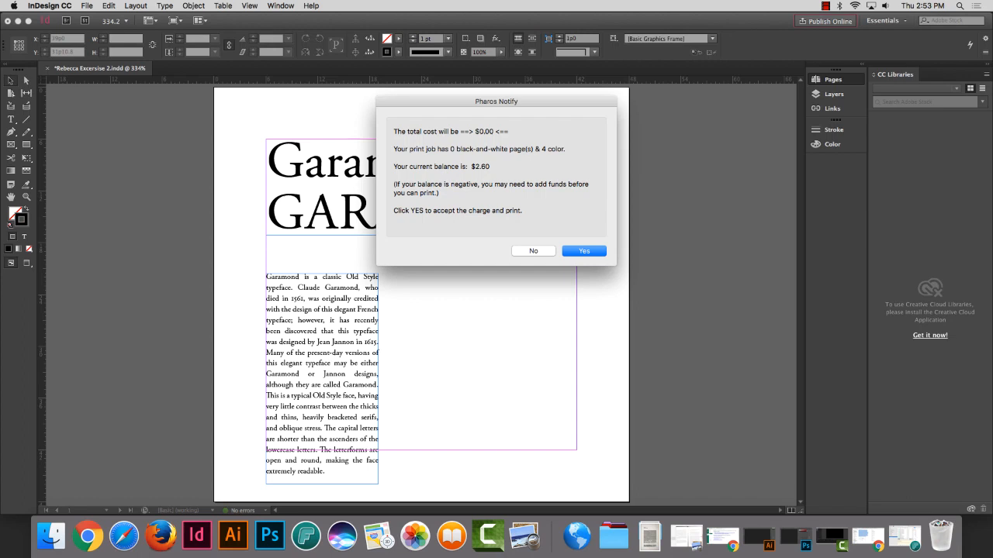
{"action": "key", "text": "Return"}
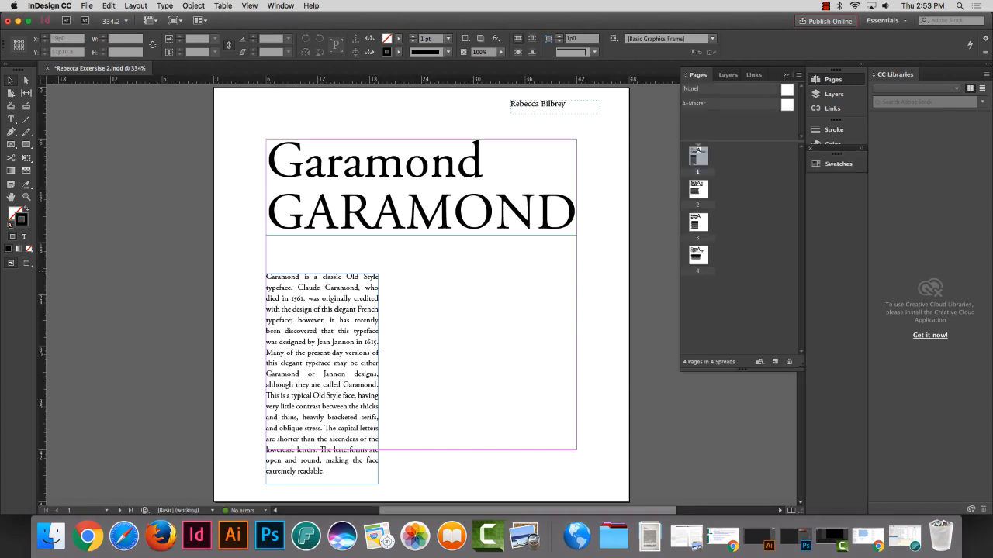
Reprint single-sided in Composite Gray with Text as Black unchecked, accepting the charge.
{"action": "key", "text": "super+p"}
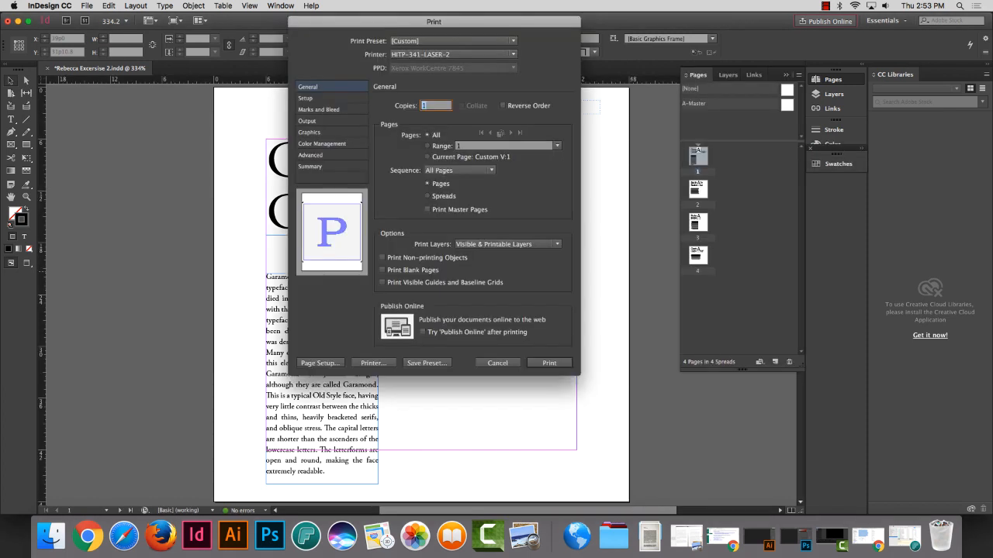
{"action": "left_click", "coordinate": [307, 121]}
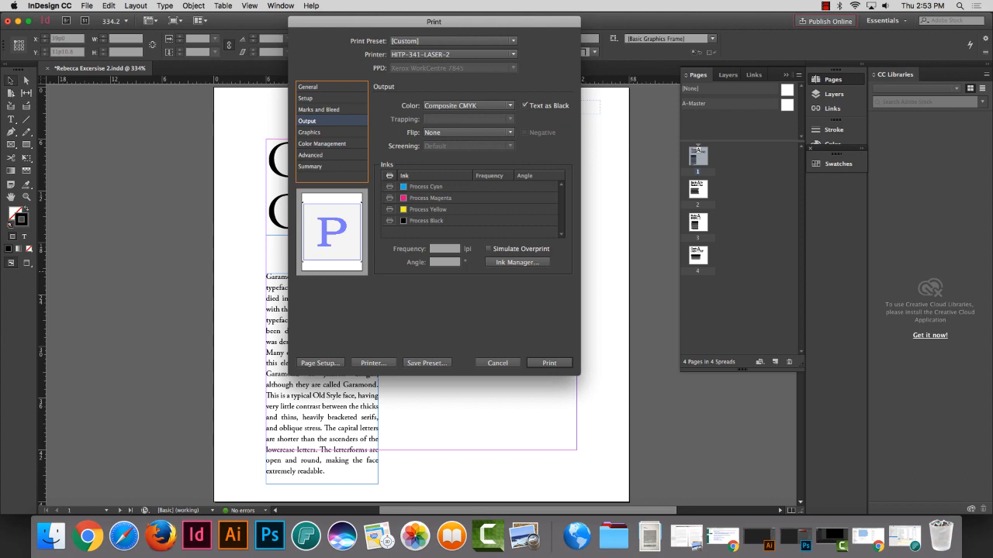
{"action": "left_click", "coordinate": [468, 105]}
{"action": "left_click", "coordinate": [459, 128]}
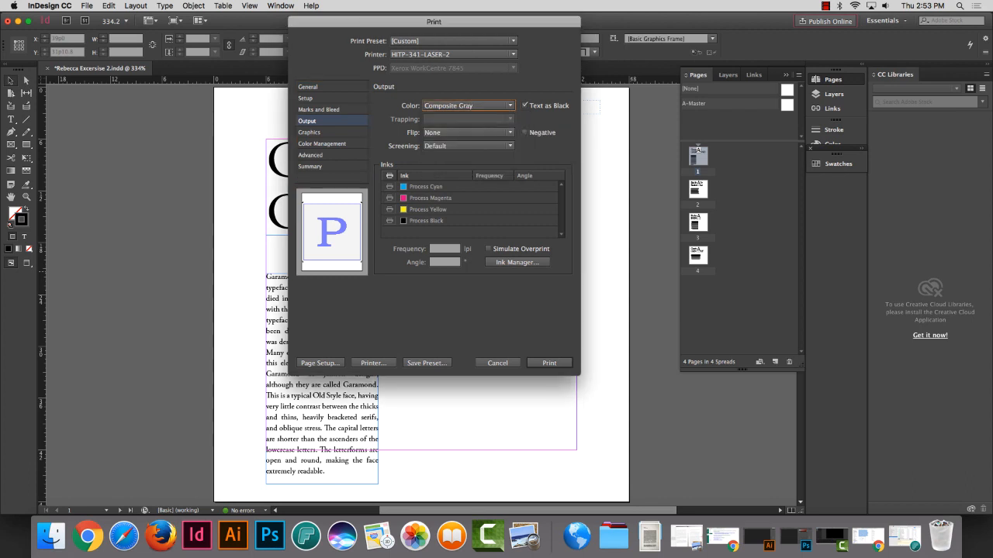
{"action": "left_click", "coordinate": [525, 106]}
{"action": "left_click", "coordinate": [373, 363]}
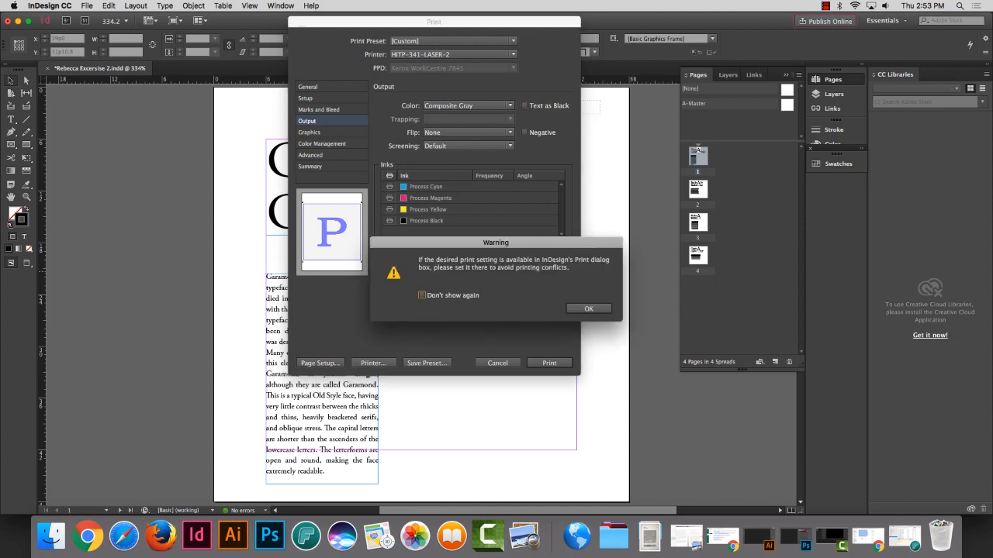
{"action": "key", "text": "Return"}
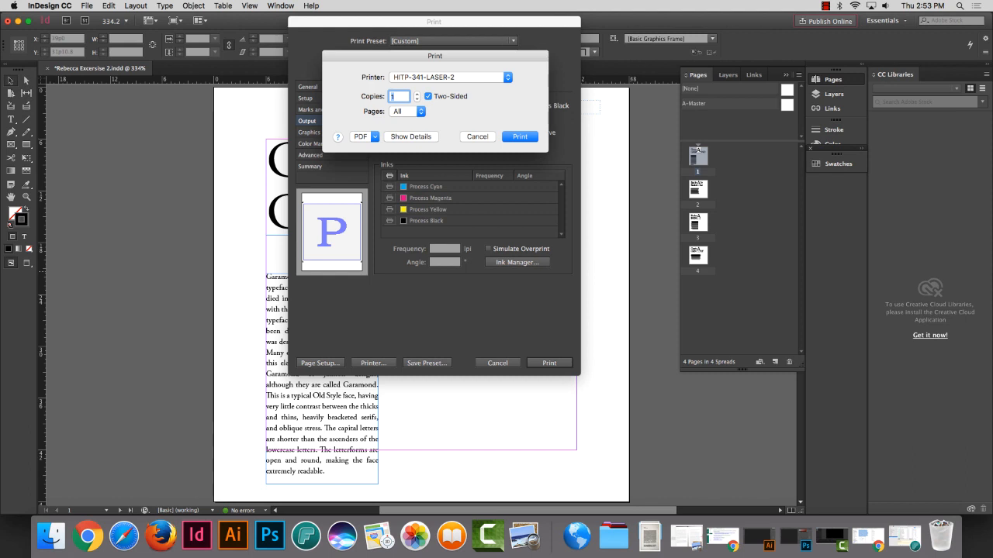
{"action": "left_click", "coordinate": [428, 96]}
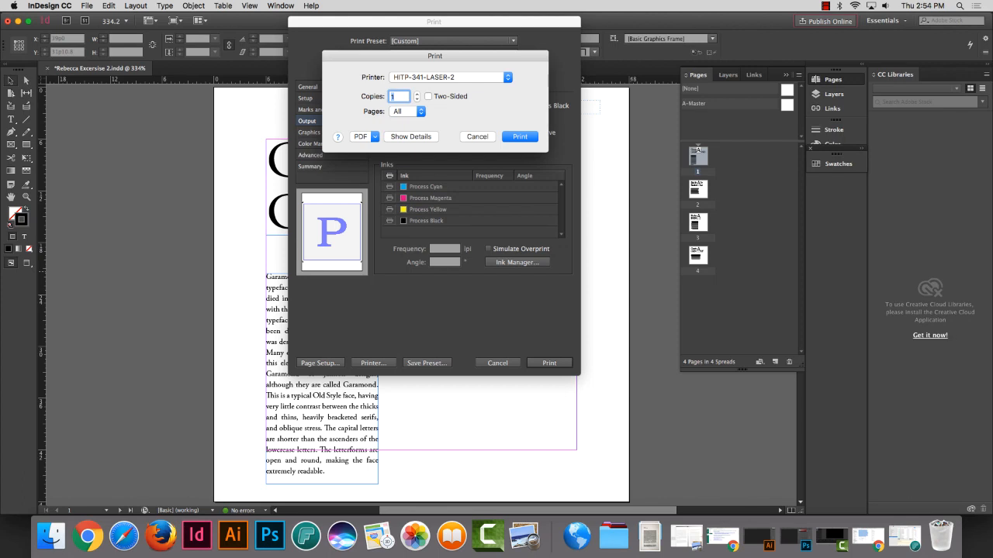
{"action": "left_click", "coordinate": [520, 136]}
{"action": "left_click", "coordinate": [549, 363]}
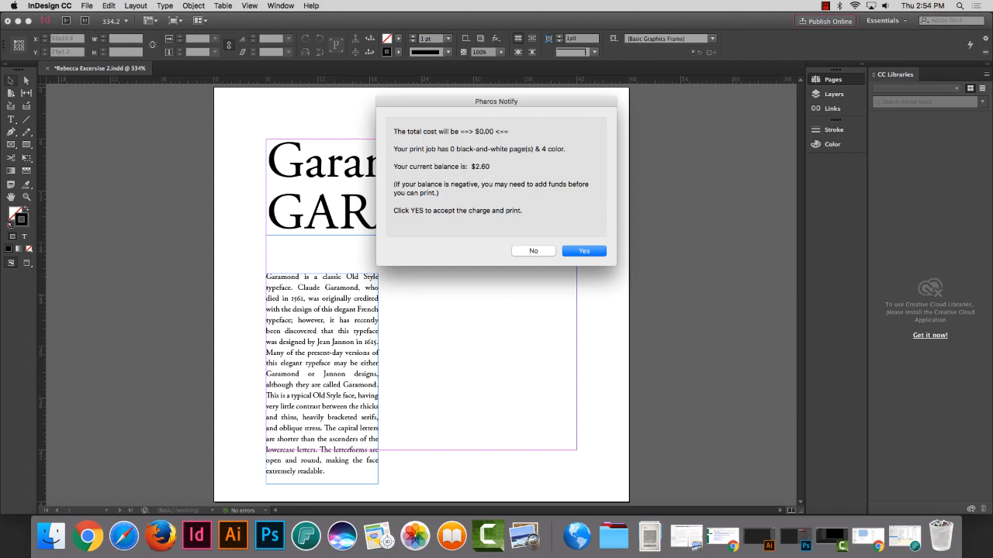
{"action": "key", "text": "Return"}
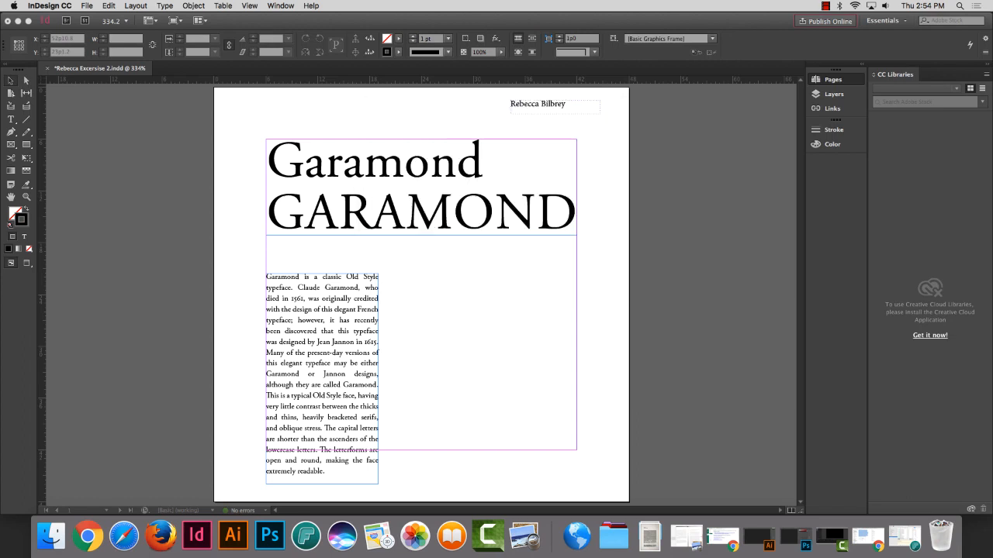
Reprint with Output set to Composite Gray and Text as Black checked, accepting the $0.00 charge.
{"action": "key", "text": "super+p"}
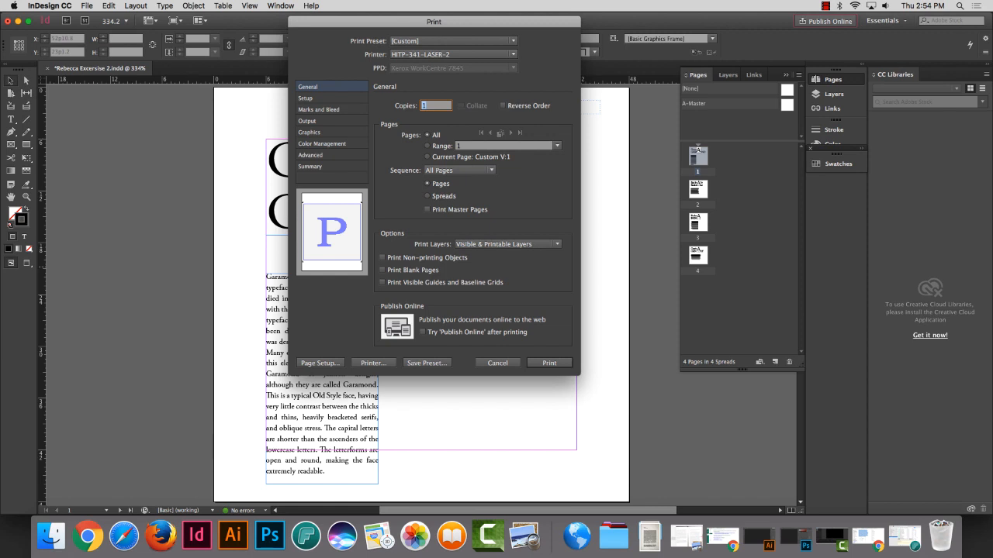
{"action": "left_click", "coordinate": [373, 363]}
{"action": "key", "text": "Return"}
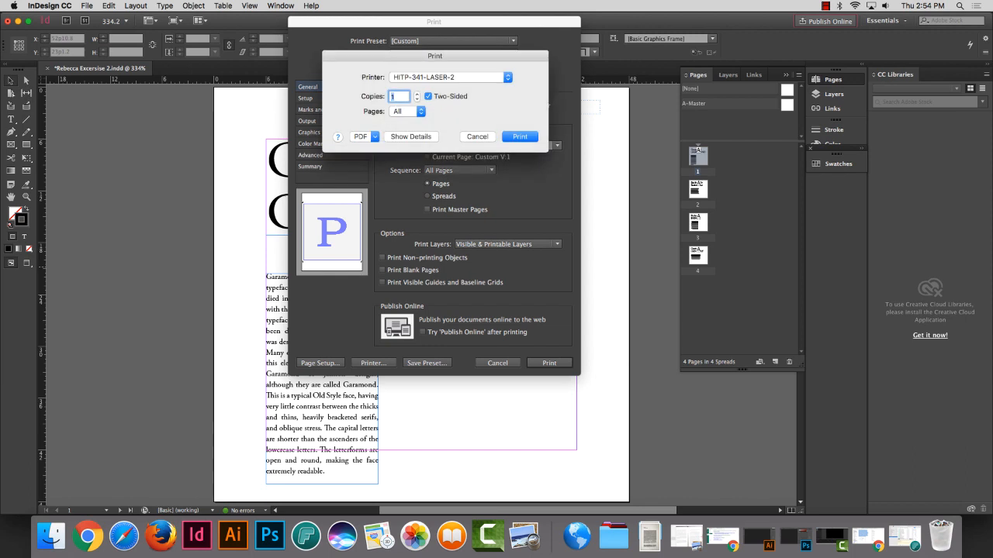
{"action": "key", "text": "Return"}
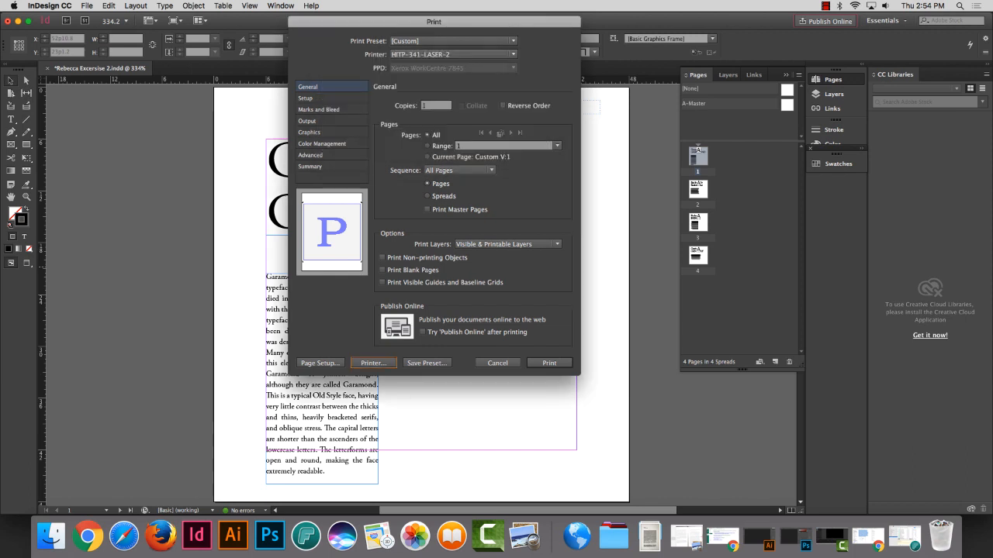
{"action": "left_click", "coordinate": [307, 121]}
{"action": "left_click", "coordinate": [467, 105]}
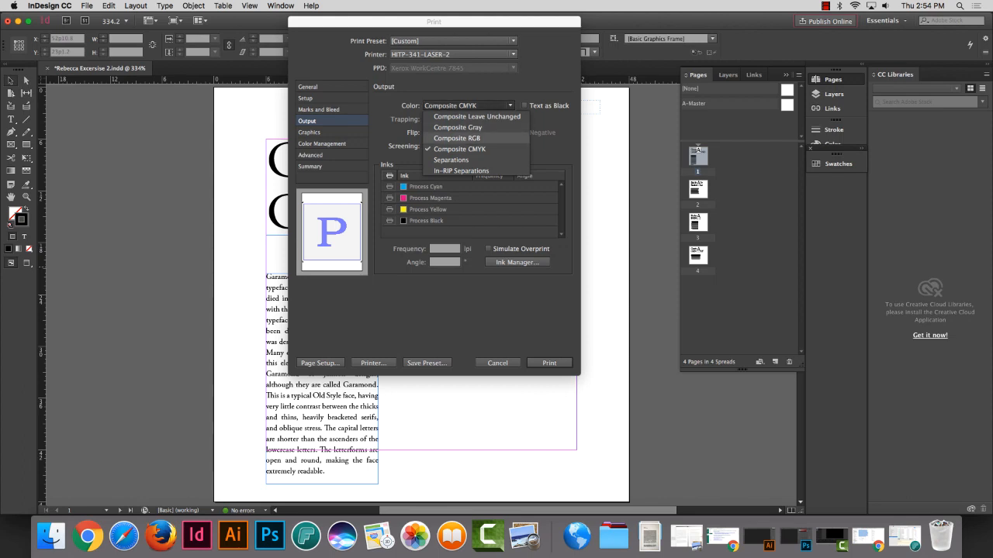
{"action": "left_click", "coordinate": [458, 127]}
{"action": "left_click", "coordinate": [525, 106]}
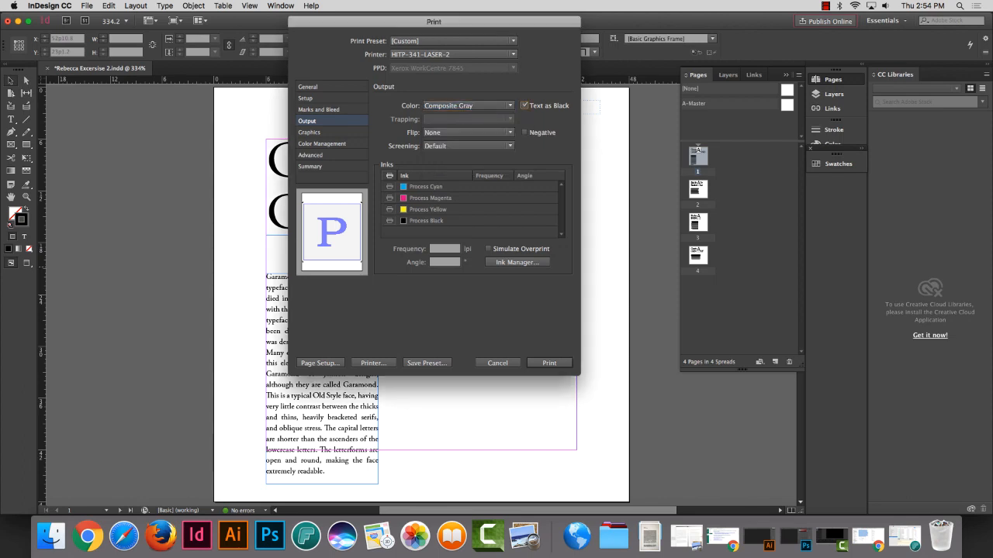
{"action": "key", "text": "Return"}
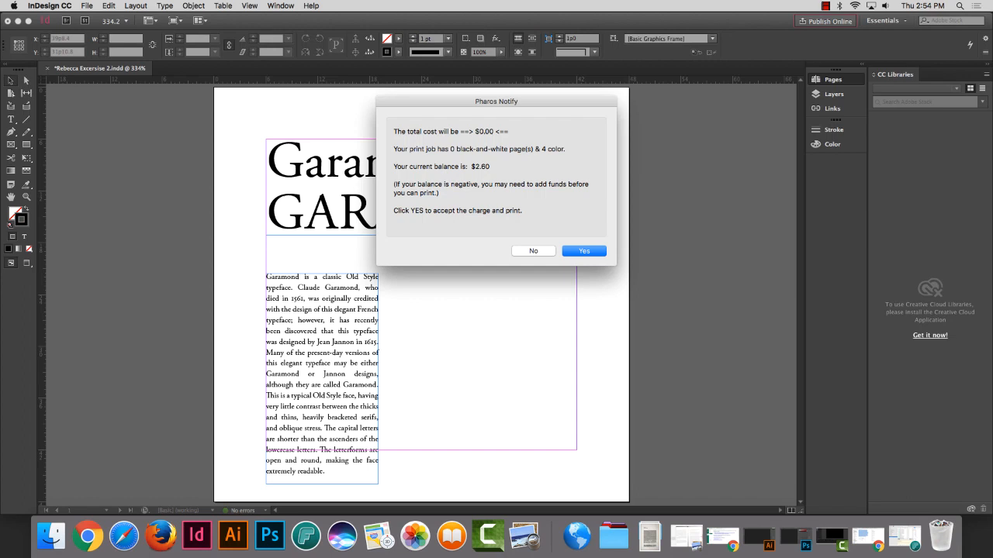
{"action": "key", "text": "Return"}
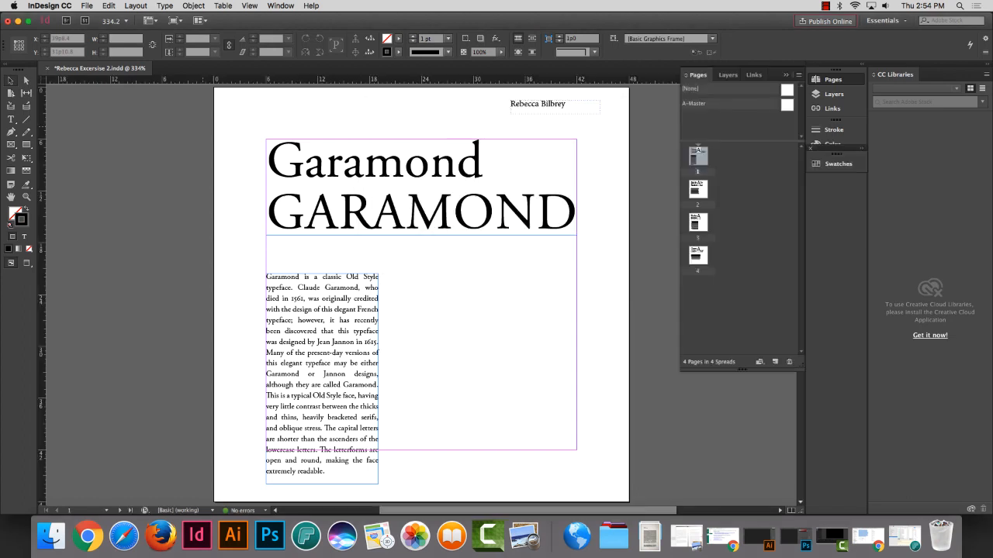
In the printer settings, turn off two-sided and set Xerox Color Options to black and white.
{"action": "key", "text": "super+p"}
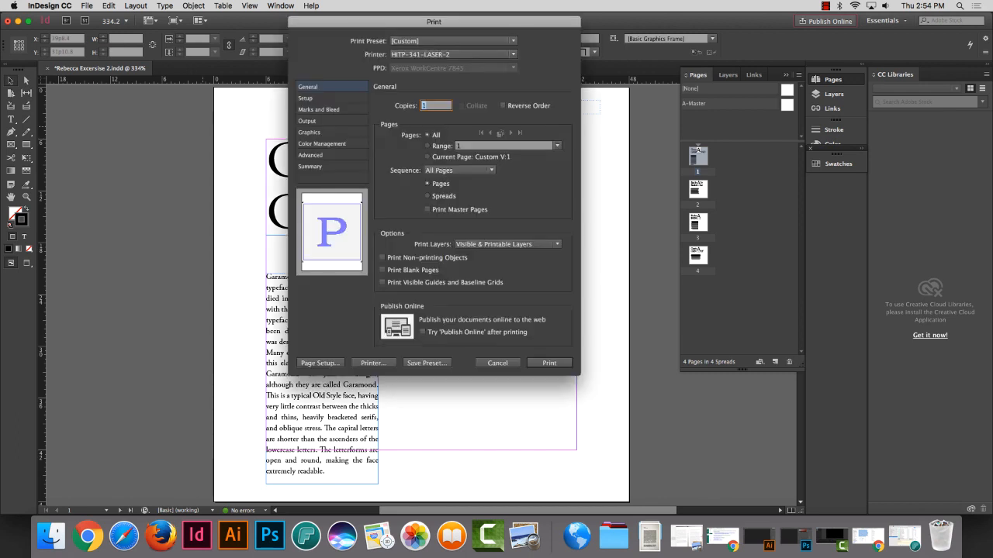
{"action": "left_click", "coordinate": [373, 363]}
{"action": "key", "text": "Return"}
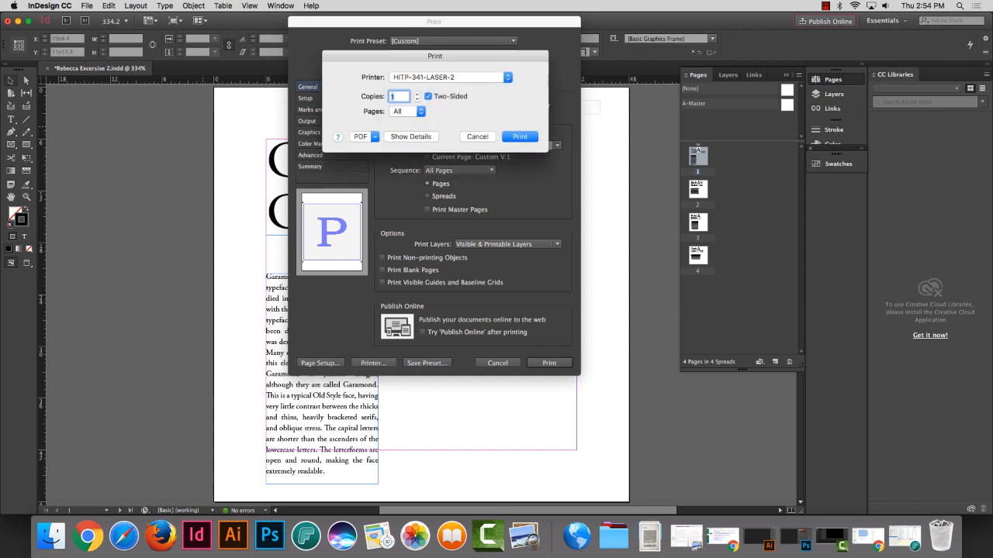
{"action": "left_click", "coordinate": [427, 97]}
{"action": "left_click", "coordinate": [410, 136]}
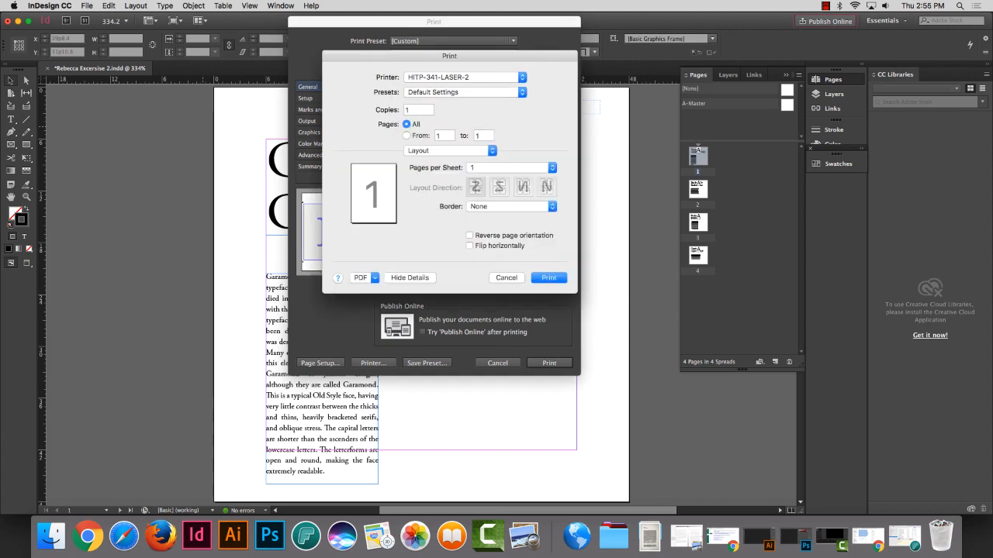
{"action": "left_click", "coordinate": [450, 151]}
{"action": "left_click", "coordinate": [443, 204]}
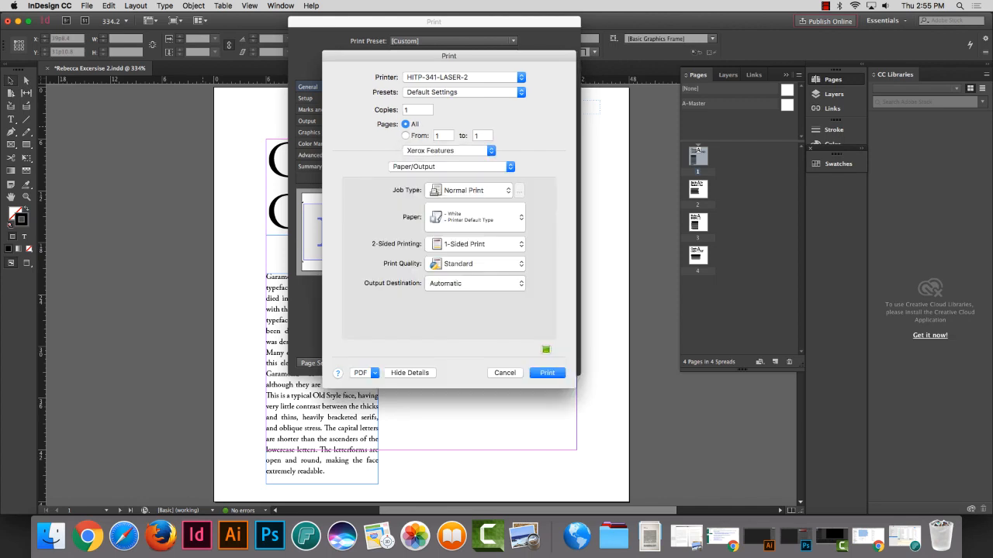
{"action": "left_click", "coordinate": [450, 166]}
{"action": "left_click", "coordinate": [414, 185]}
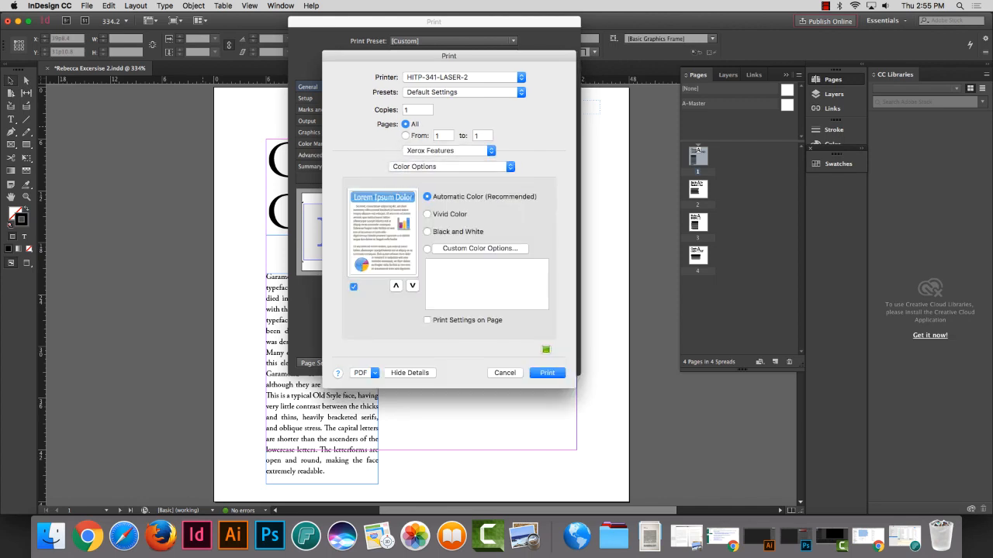
{"action": "left_click", "coordinate": [427, 232]}
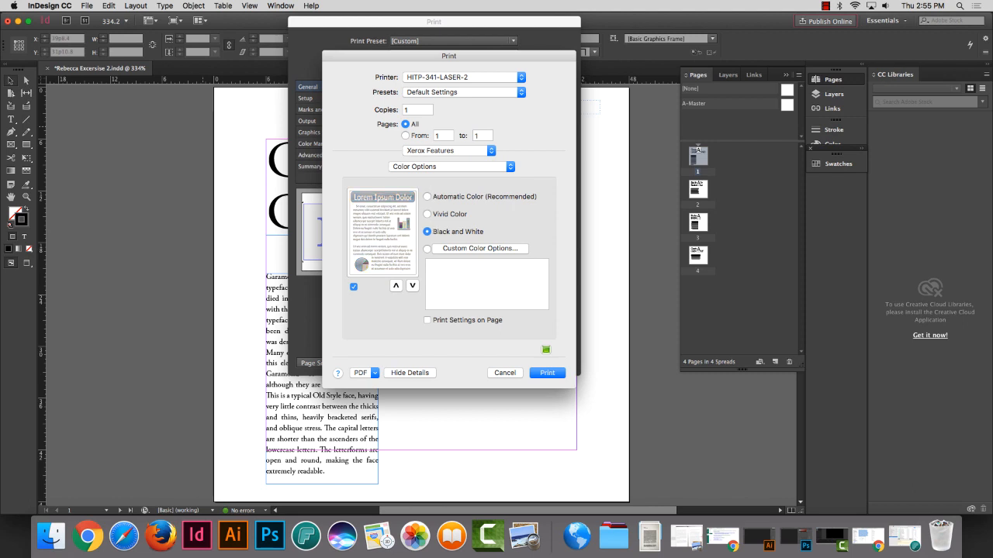
{"action": "key", "text": "Return"}
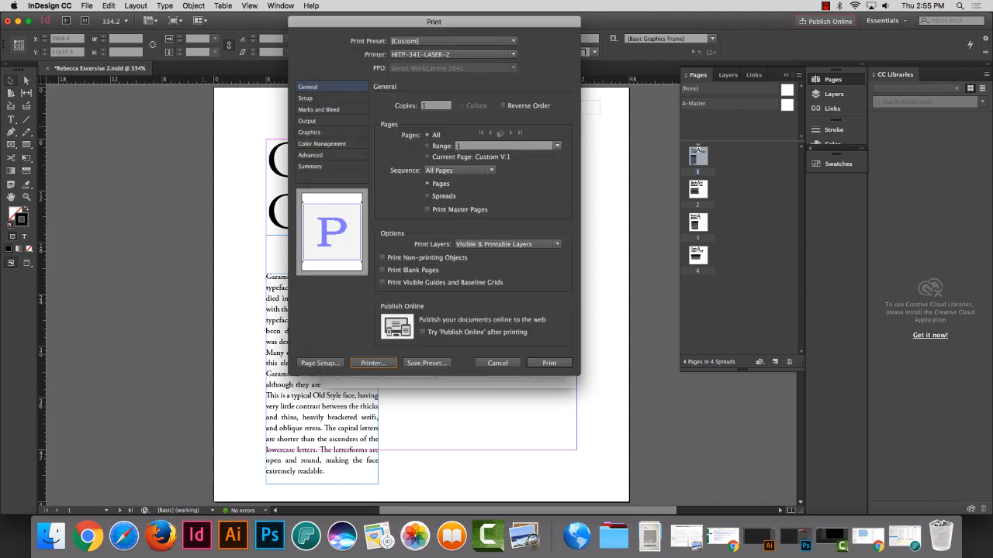
Print the Garamond page in Composite Gray on HITP-341-LASER-2, accepting the $0.00 charge.
{"action": "left_click", "coordinate": [308, 121]}
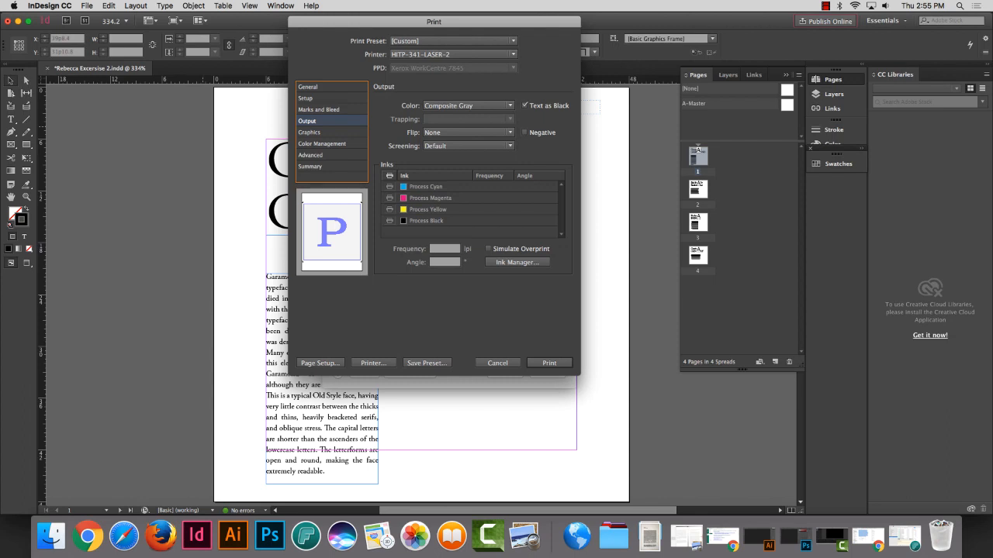
{"action": "left_click", "coordinate": [373, 363]}
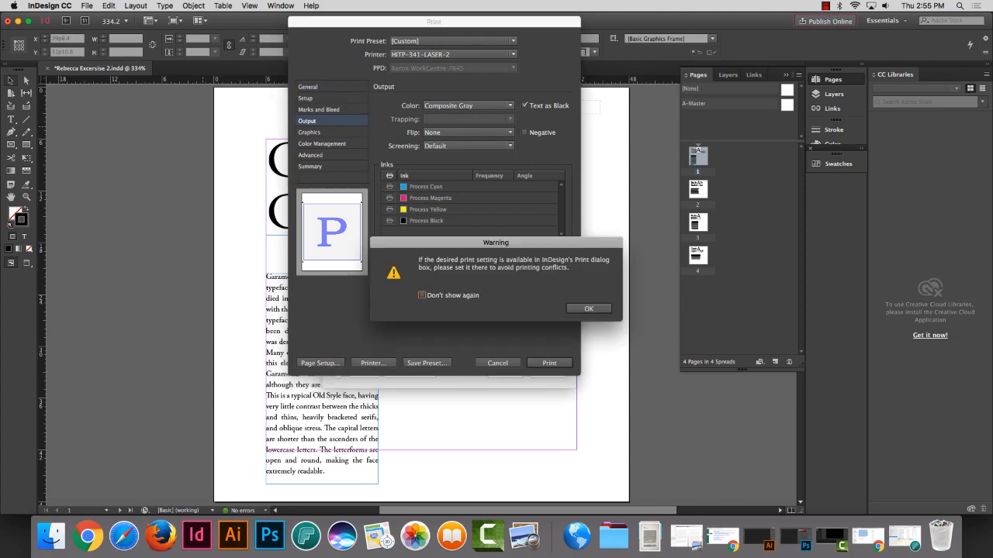
{"action": "key", "text": "Return"}
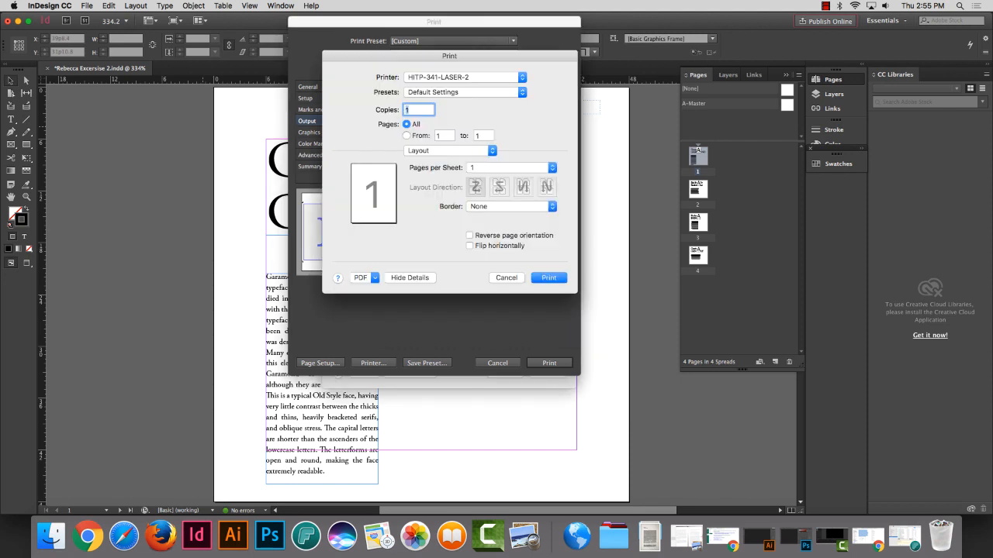
{"action": "key", "text": "Return"}
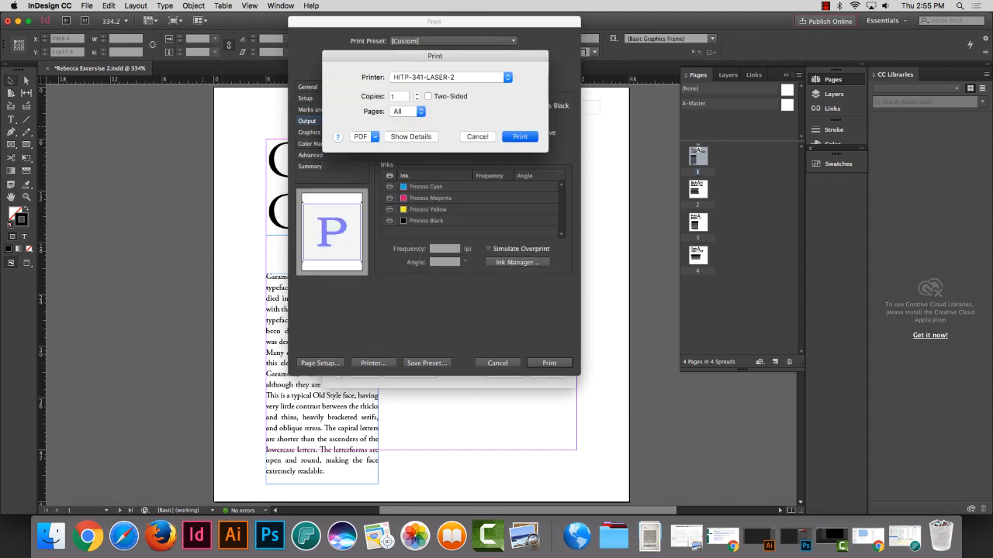
{"action": "key", "text": "Return"}
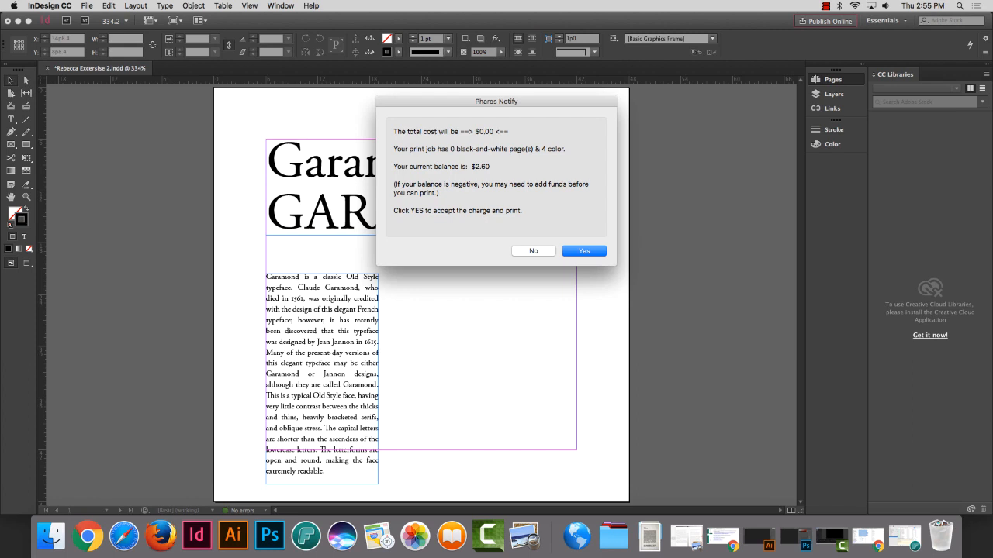
{"action": "key", "text": "Return"}
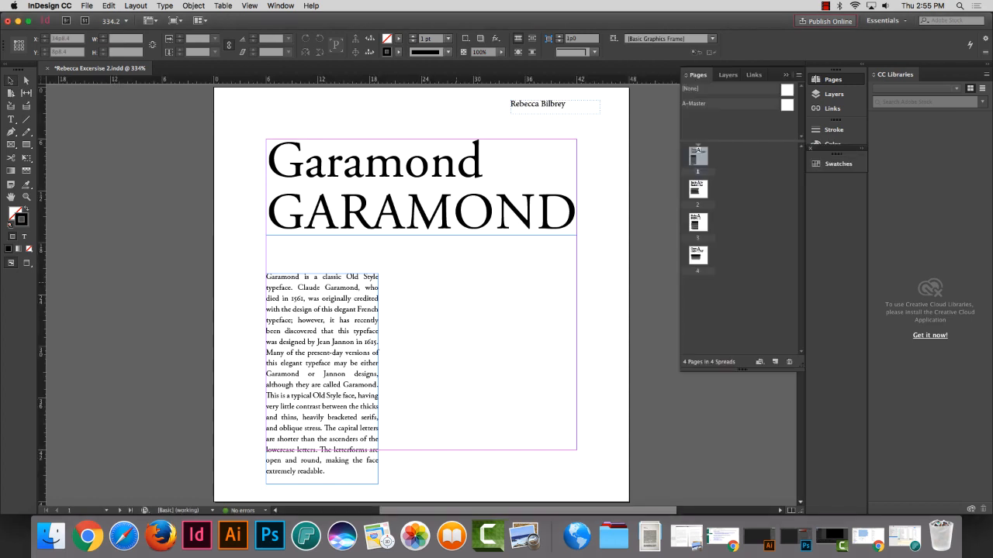
Keep HITP-341-LASER-2 as the printer and set Output Color to Composite Gray.
{"action": "left_click", "coordinate": [87, 5]}
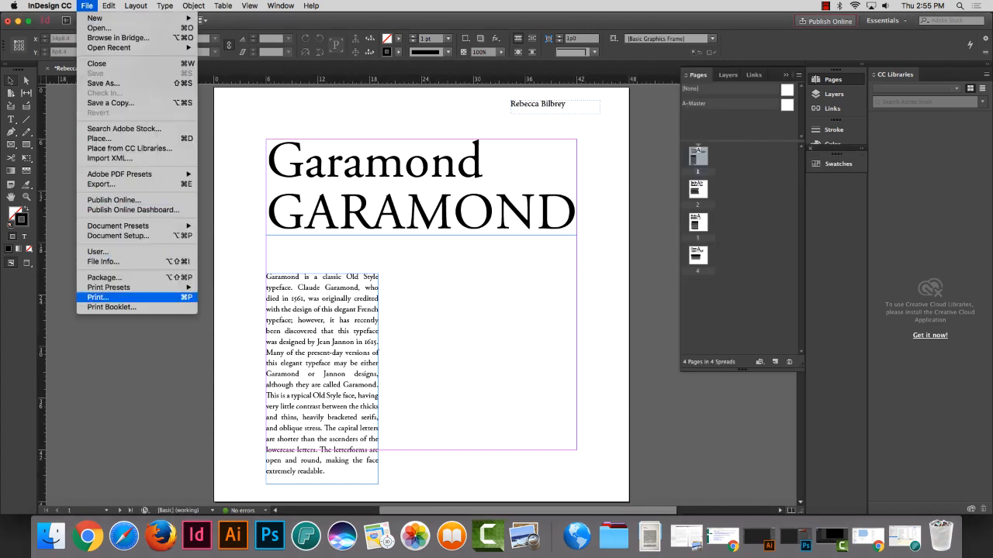
{"action": "left_click", "coordinate": [97, 297]}
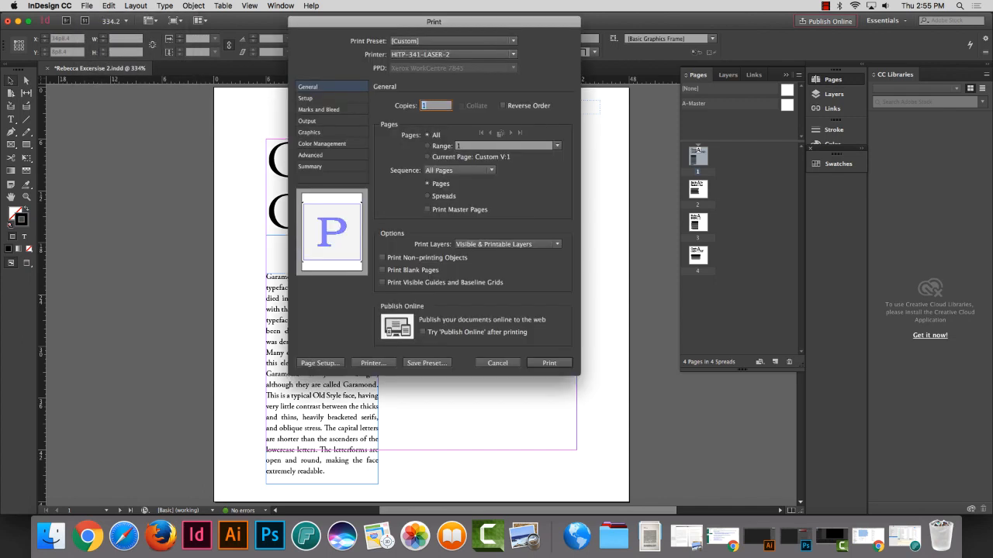
{"action": "left_click", "coordinate": [453, 54]}
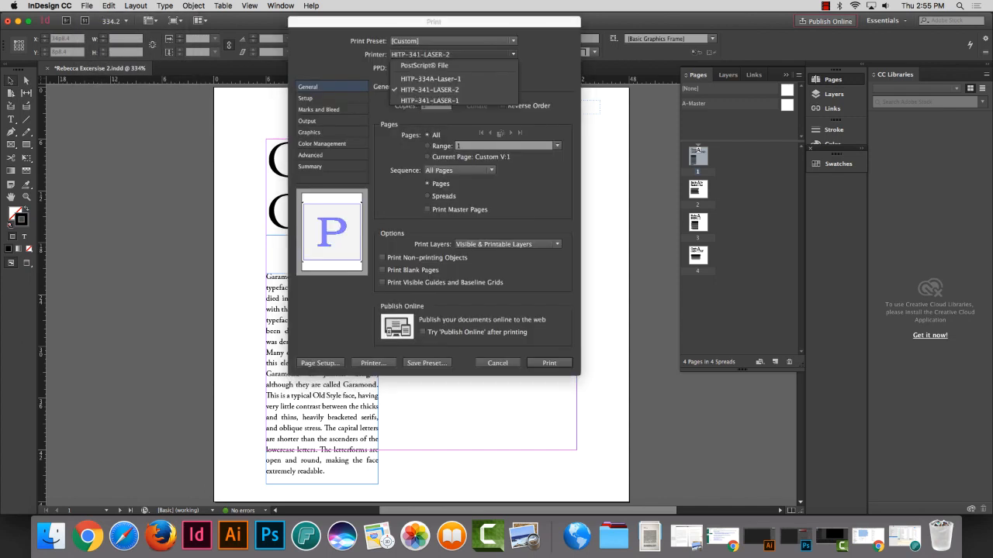
{"action": "left_click", "coordinate": [430, 90]}
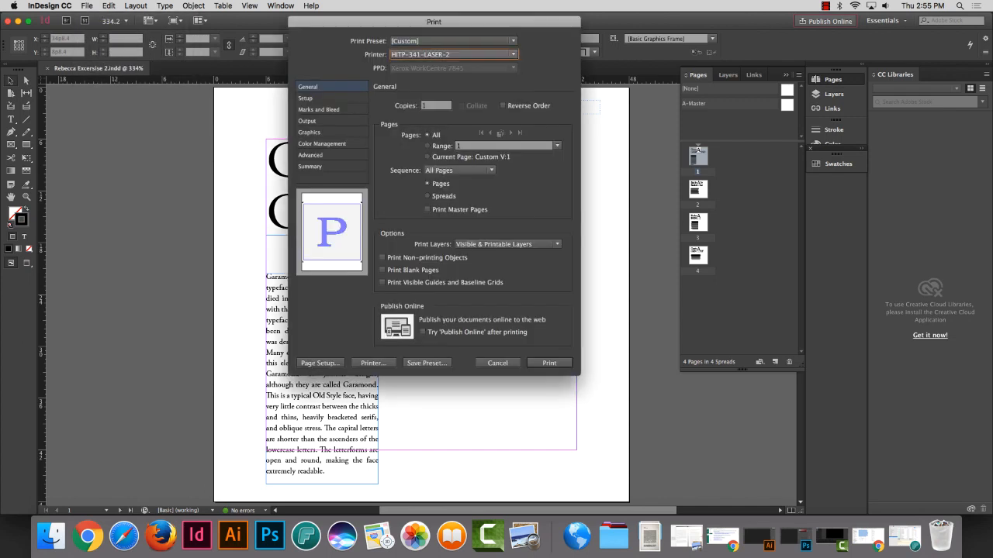
{"action": "left_click", "coordinate": [306, 98]}
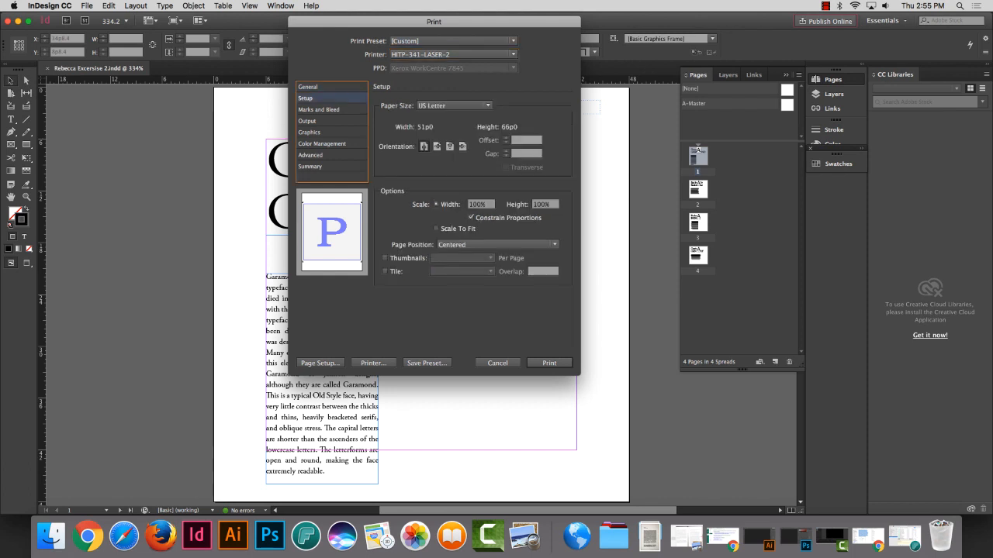
{"action": "left_click", "coordinate": [319, 110]}
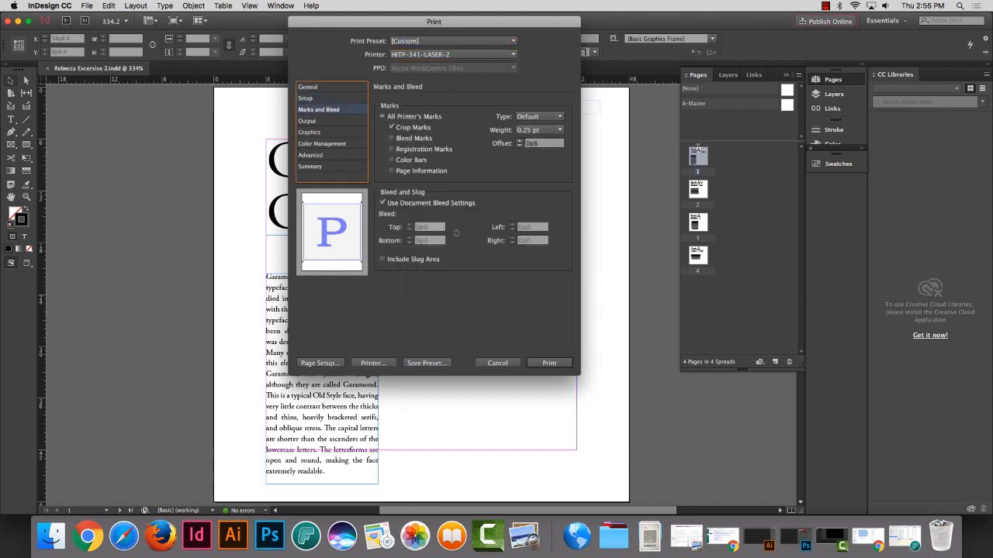
{"action": "left_click", "coordinate": [308, 121]}
{"action": "left_click", "coordinate": [468, 105]}
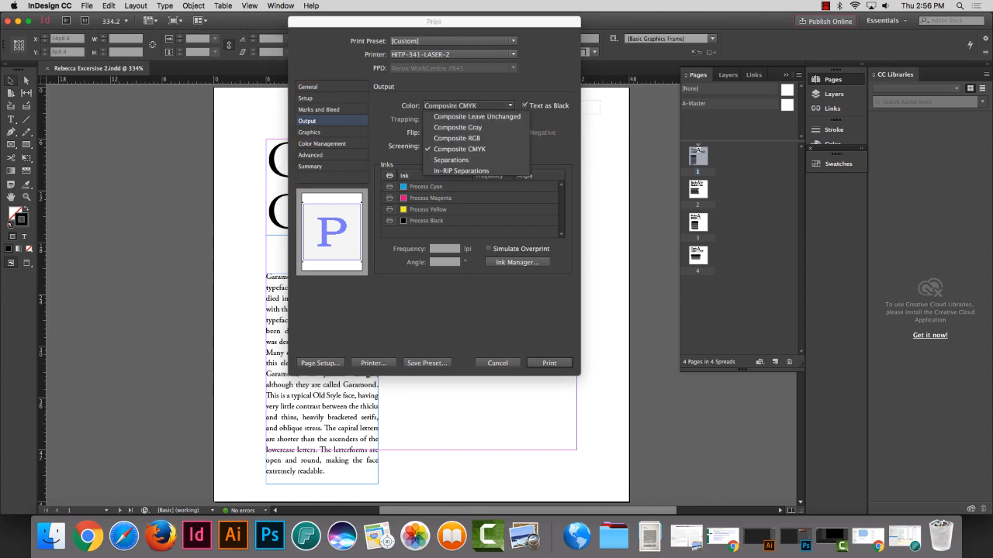
{"action": "left_click", "coordinate": [457, 127]}
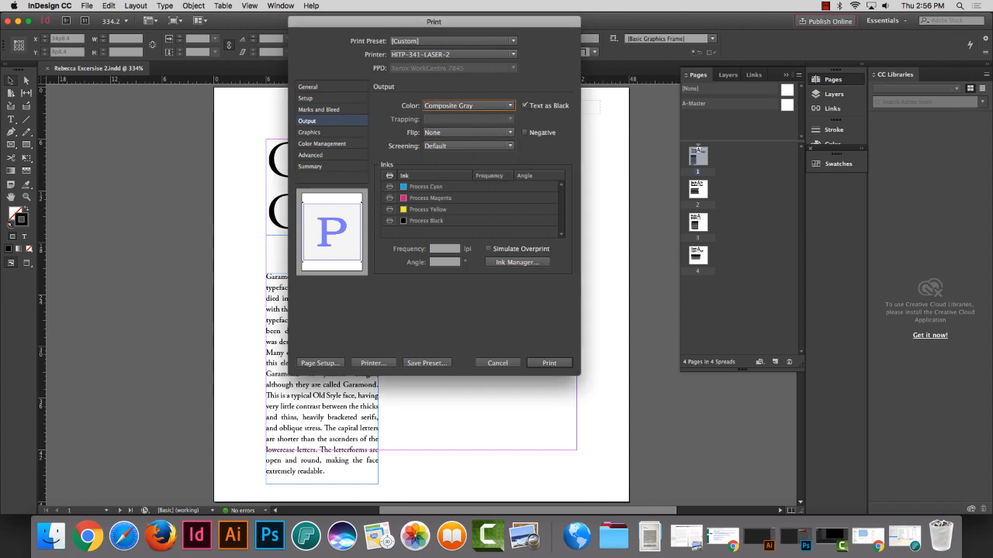
Set the printer's Xerox Features Color Options to Black and White.
{"action": "left_click", "coordinate": [373, 363]}
{"action": "key", "text": "Return"}
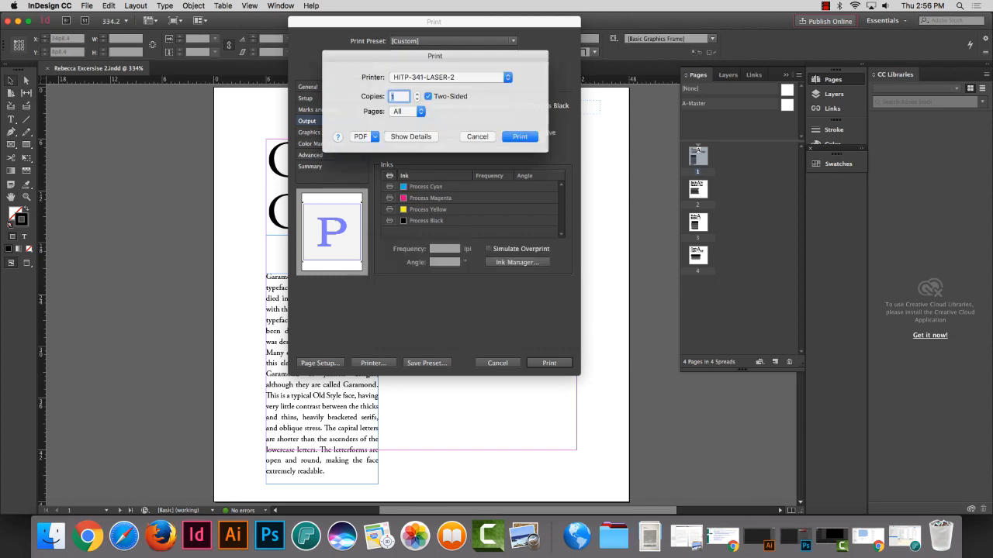
{"action": "left_click", "coordinate": [411, 136]}
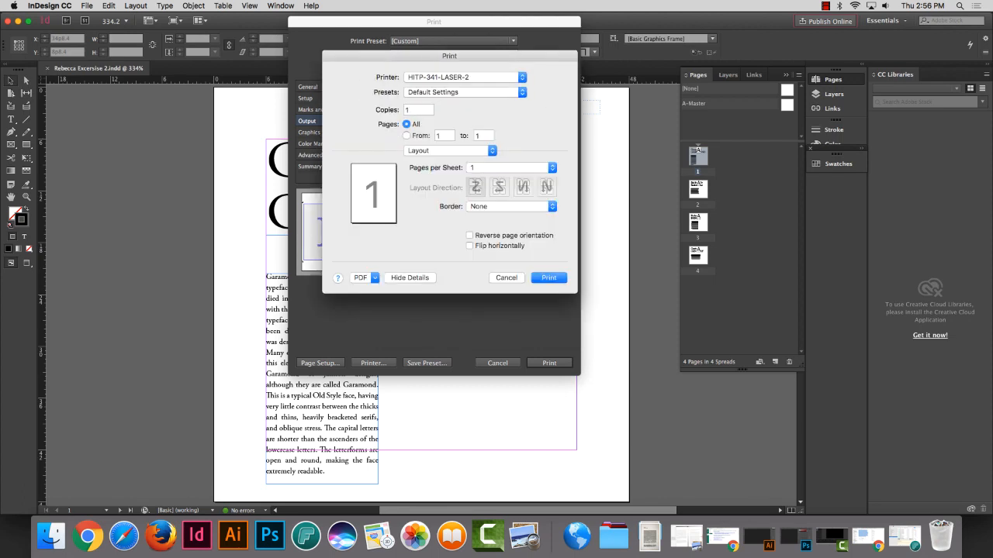
{"action": "left_click", "coordinate": [446, 150]}
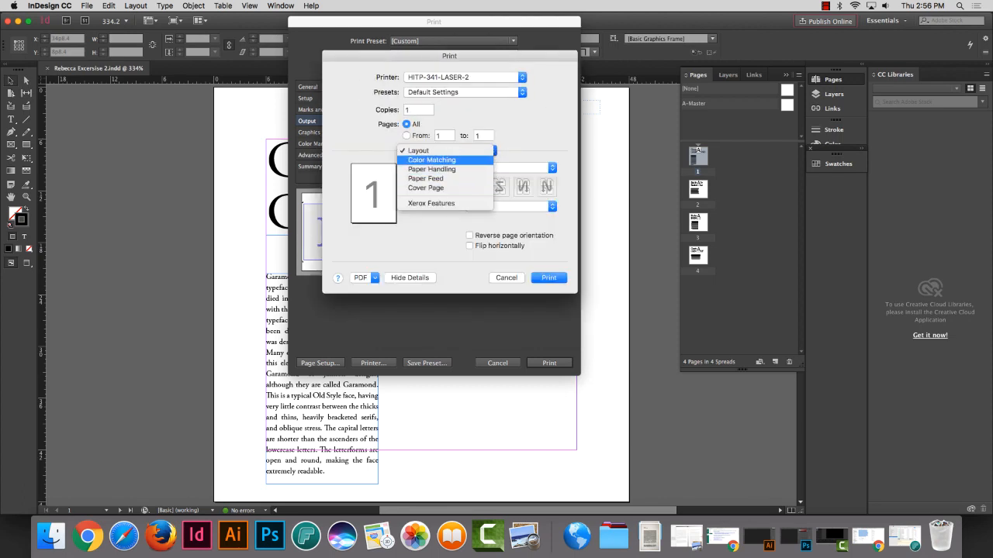
{"action": "left_click", "coordinate": [431, 203]}
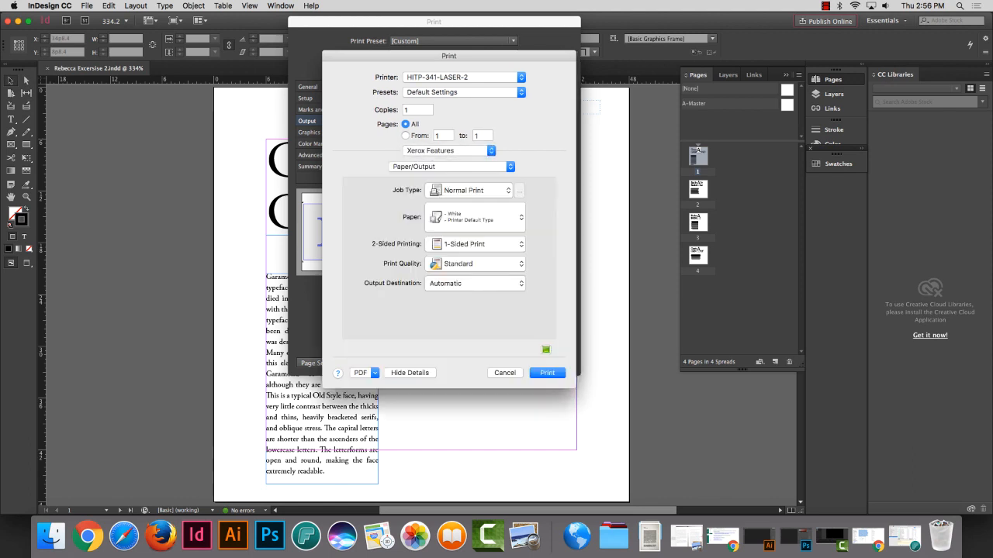
{"action": "left_click", "coordinate": [451, 166]}
{"action": "left_click", "coordinate": [419, 181]}
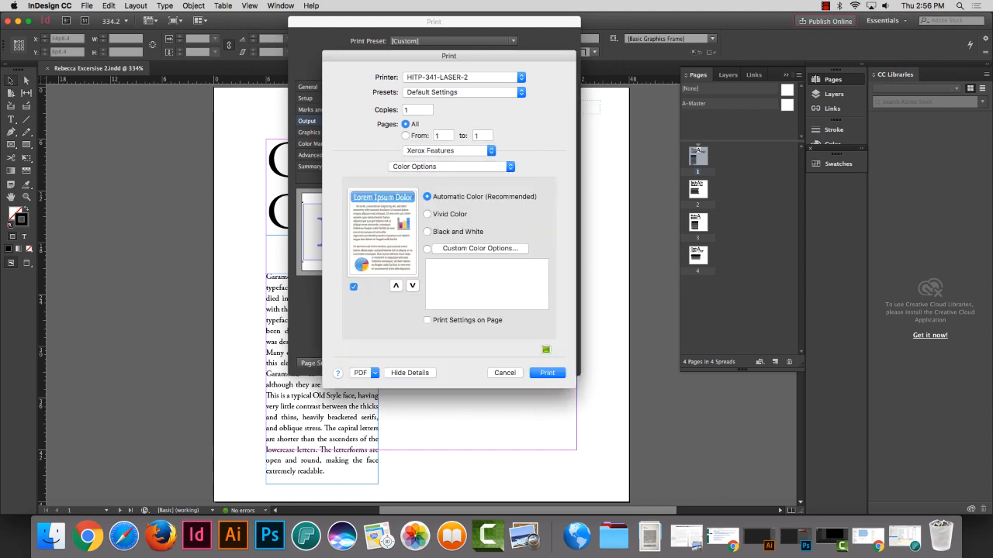
{"action": "left_click", "coordinate": [427, 232]}
{"action": "key", "text": "Return"}
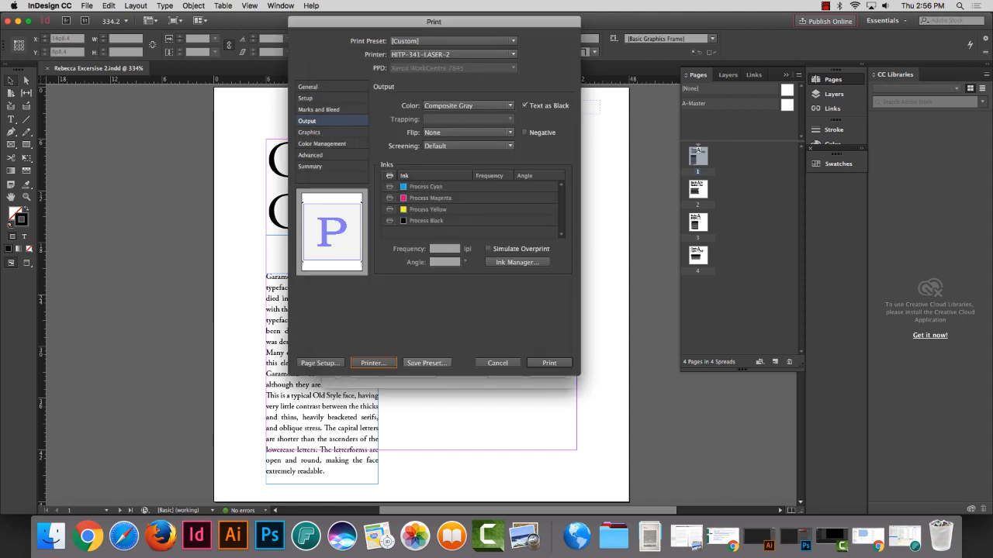
Save these print settings as Print Preset 1, print, and accept the charge.
{"action": "left_click", "coordinate": [426, 363]}
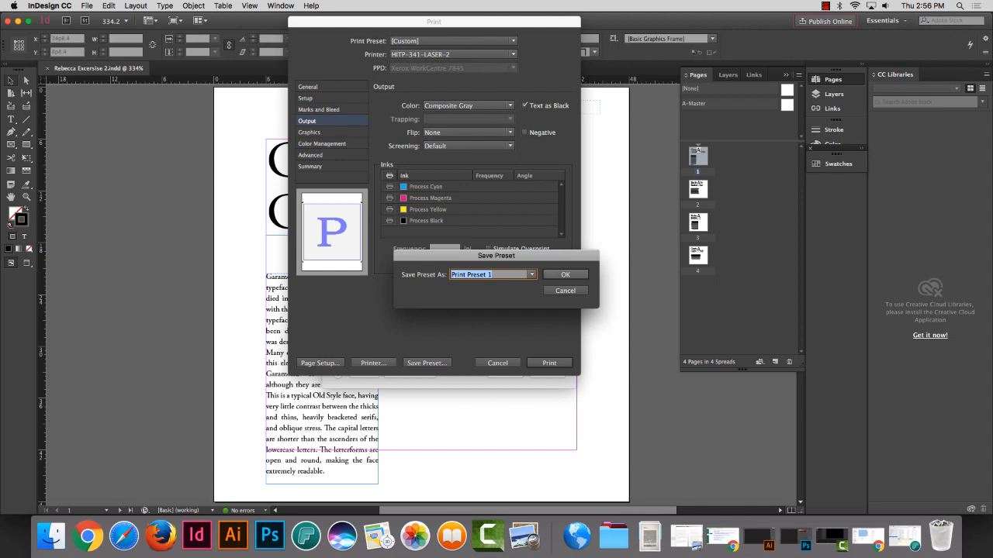
{"action": "key", "text": "Return"}
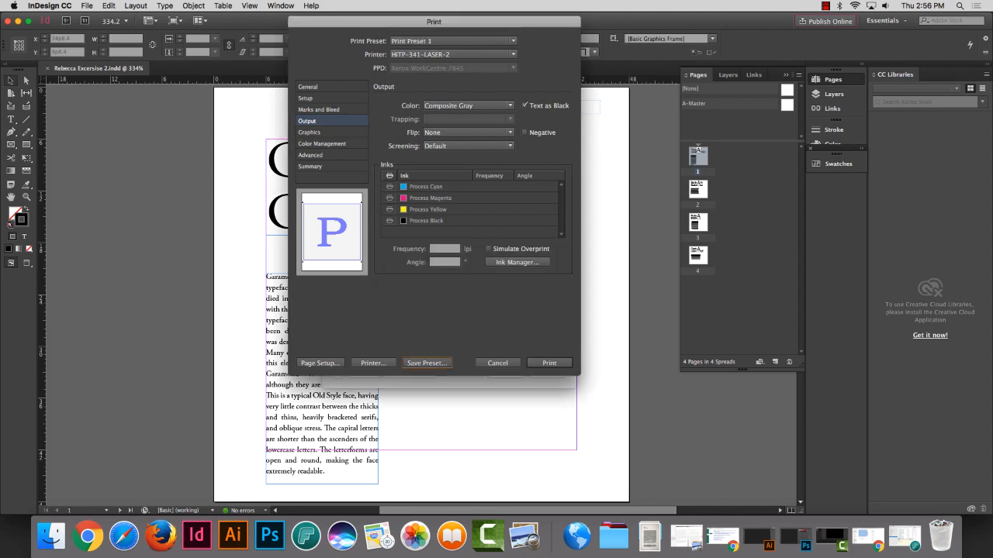
{"action": "key", "text": "Return"}
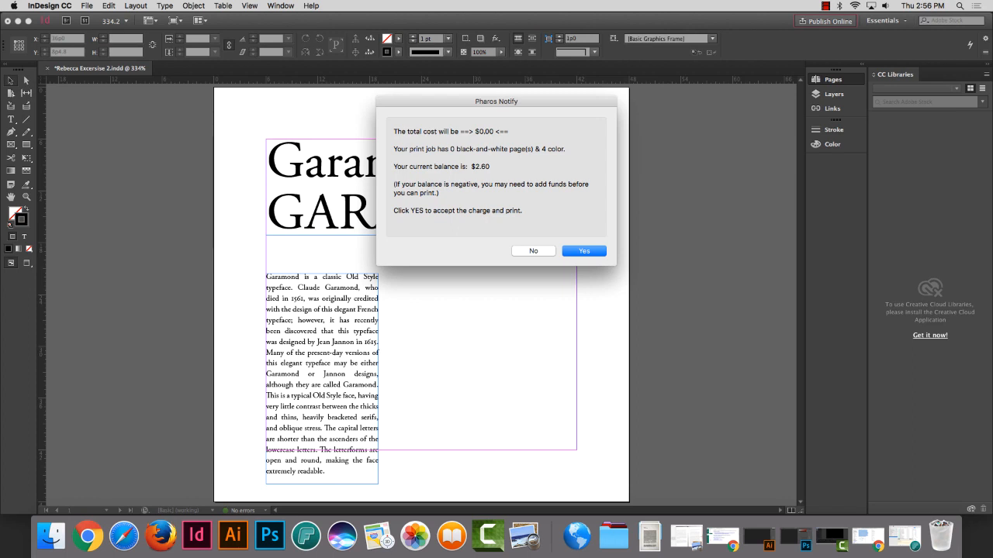
{"action": "key", "text": "Return"}
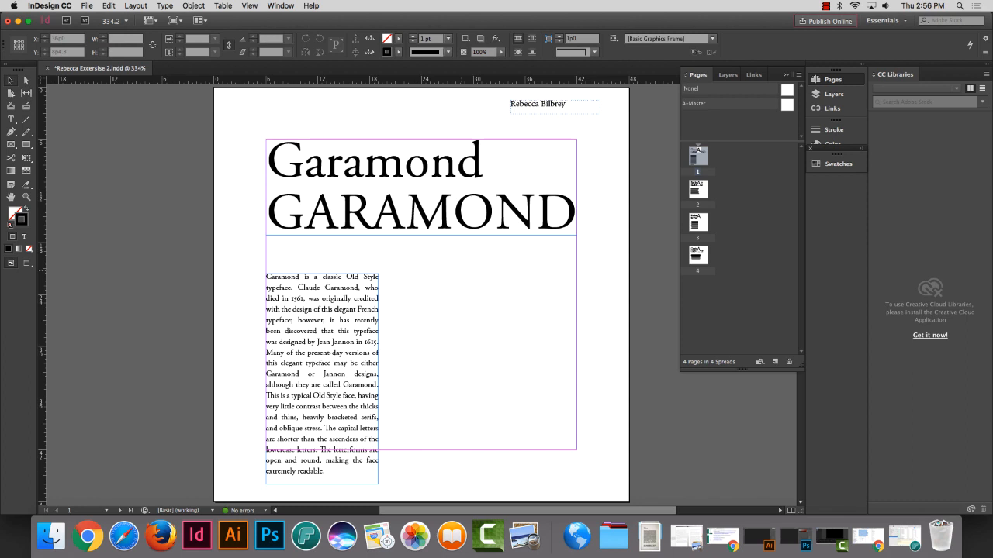
Switch the print job's printer to HITP-341-LASER-1.
{"action": "key", "text": "super+p"}
{"action": "left_click", "coordinate": [454, 54]}
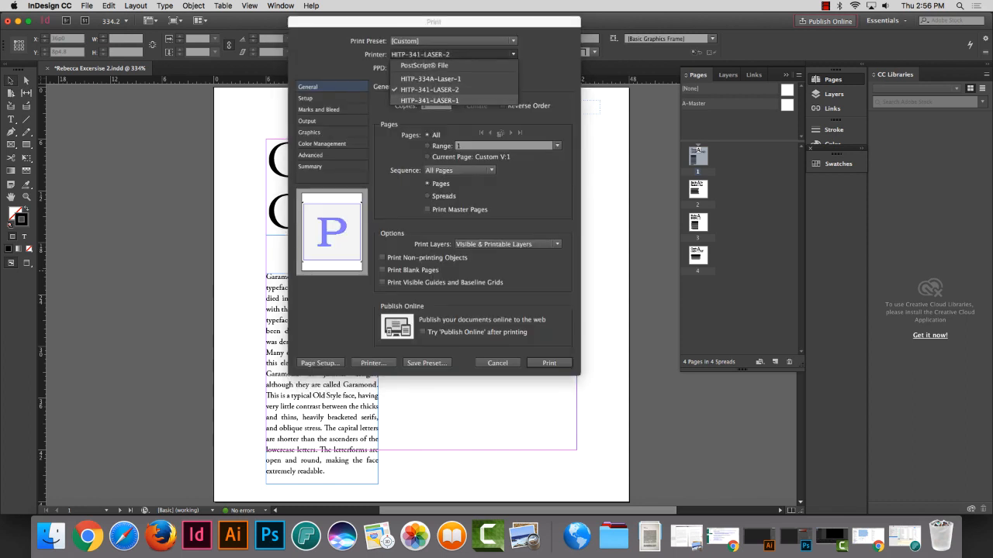
{"action": "left_click", "coordinate": [430, 100]}
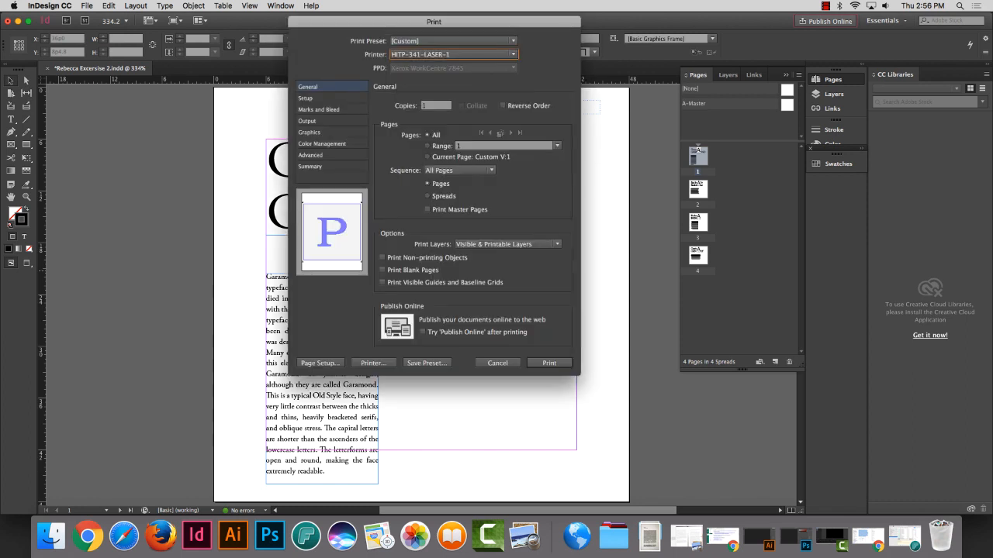
{"action": "left_click", "coordinate": [318, 109]}
{"action": "left_click", "coordinate": [308, 121]}
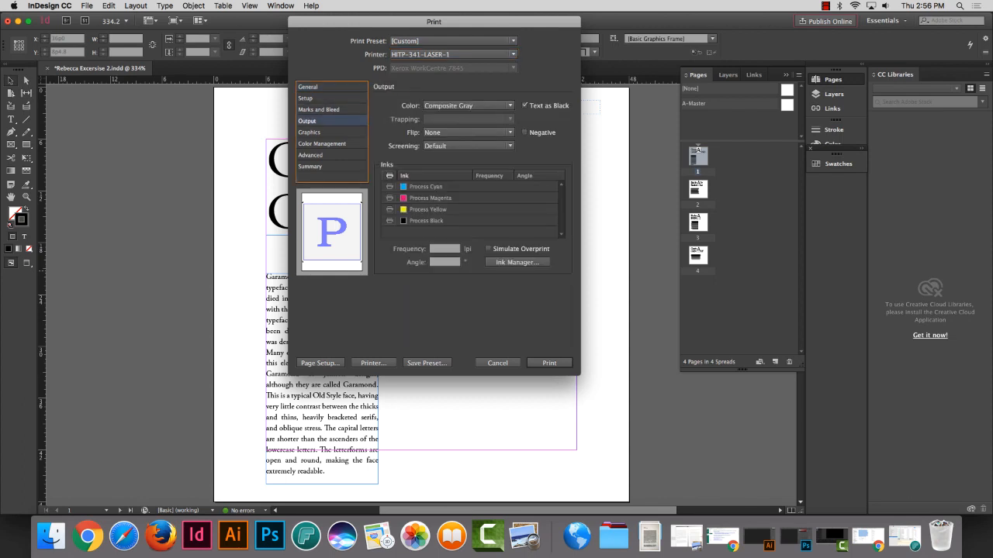
Set the printer's Xerox Color Options to Black and White.
{"action": "left_click", "coordinate": [373, 363]}
{"action": "left_click", "coordinate": [589, 308]}
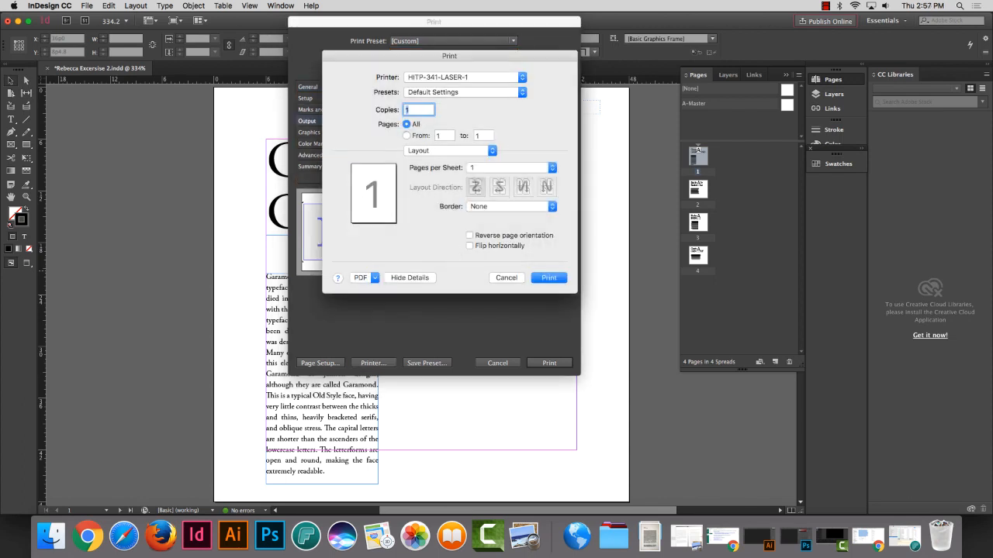
{"action": "left_click", "coordinate": [450, 150]}
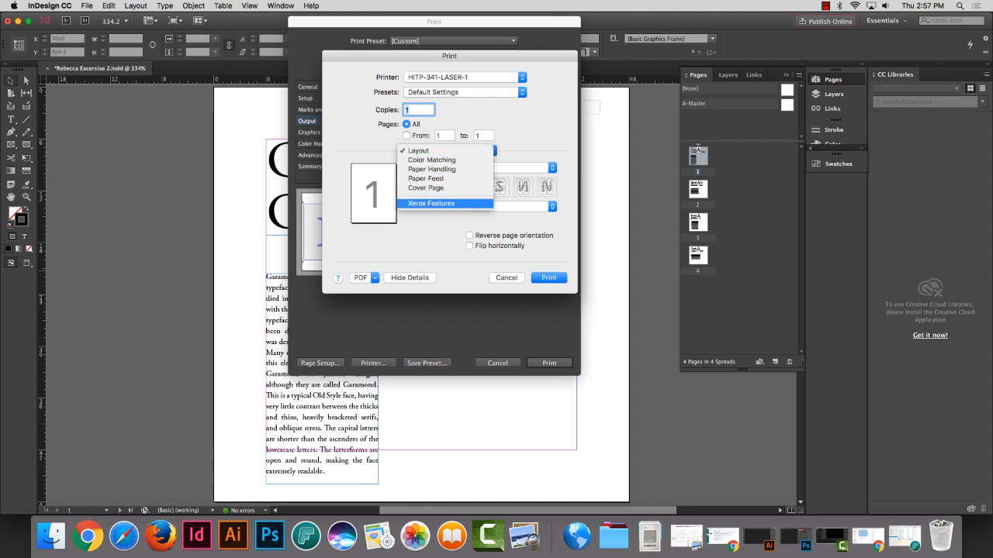
{"action": "left_click", "coordinate": [431, 203]}
{"action": "left_click", "coordinate": [450, 166]}
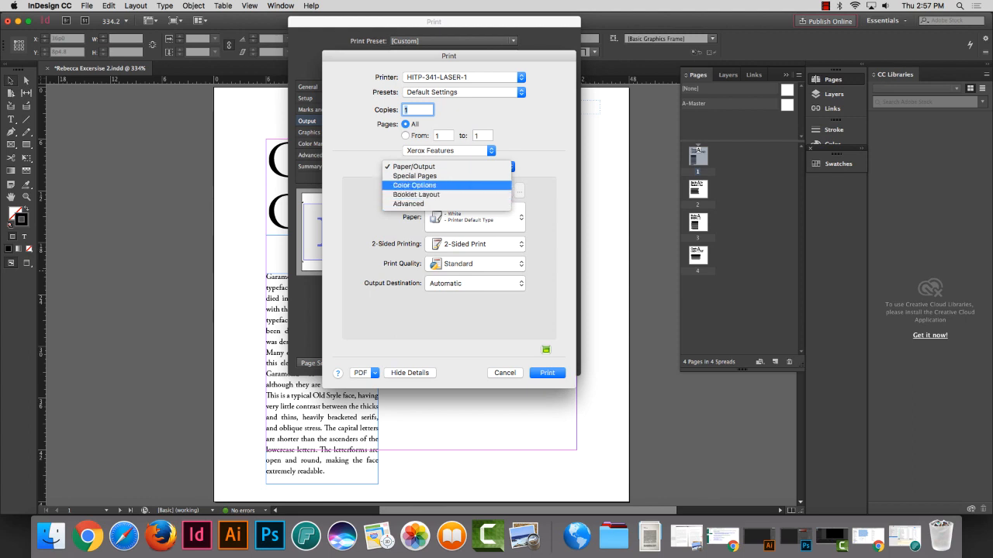
{"action": "left_click", "coordinate": [450, 185]}
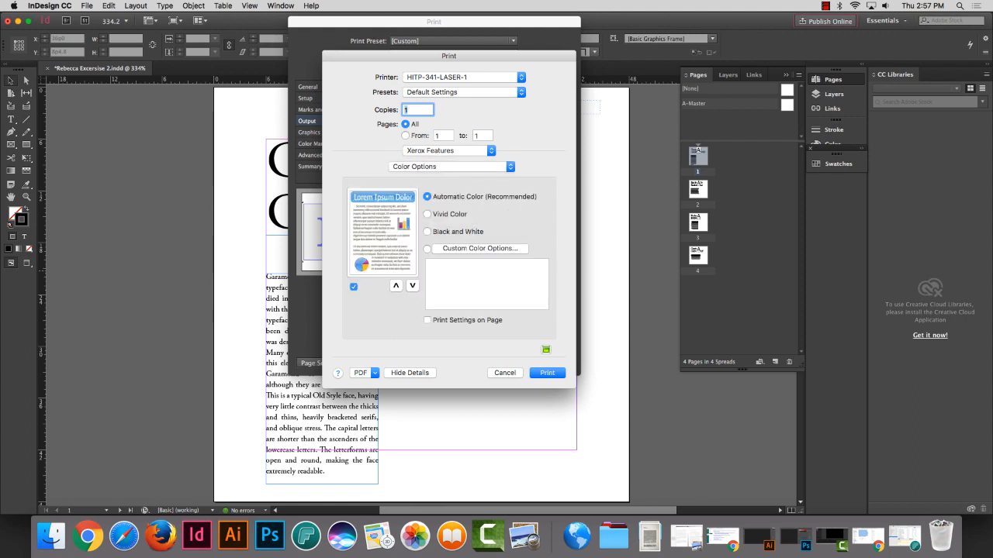
{"action": "left_click", "coordinate": [427, 232]}
{"action": "key", "text": "Return"}
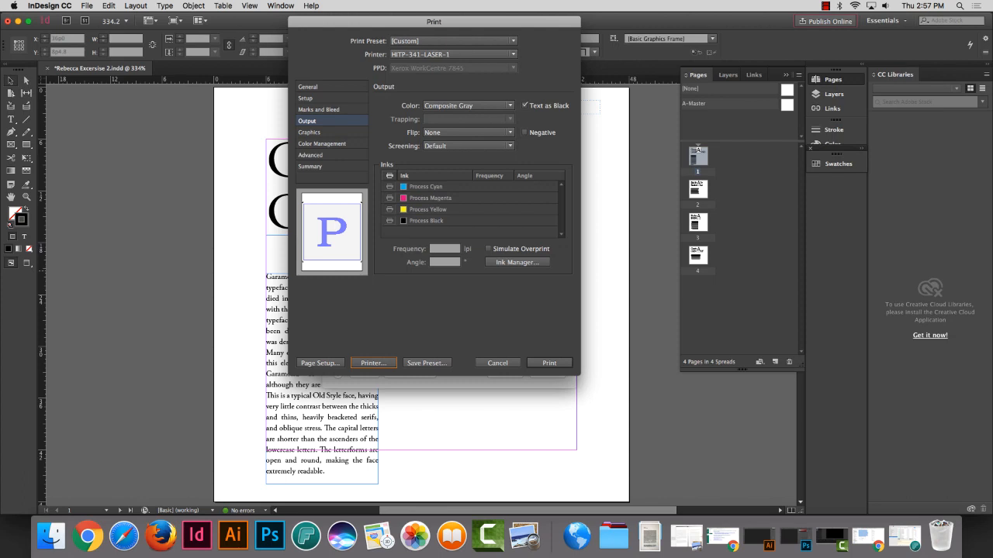
Print the Garamond page, accept the $0.00 charge, and return to the document.
{"action": "key", "text": "Return"}
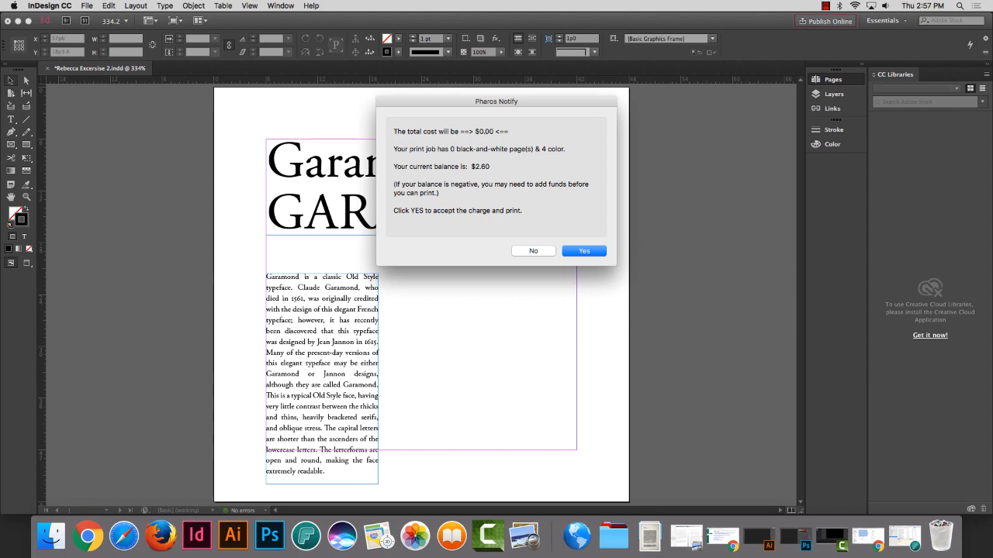
{"action": "key", "text": "Return"}
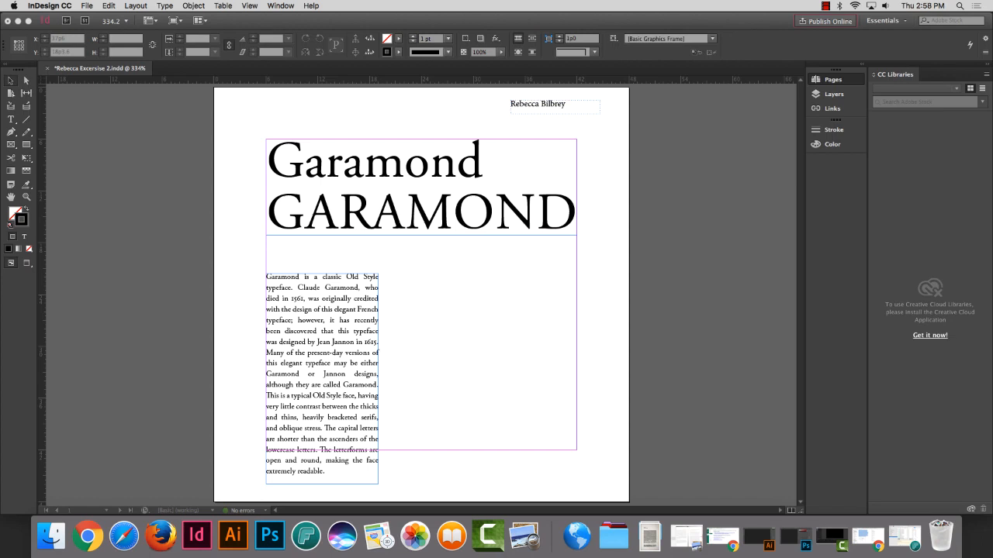
{"action": "left_click", "coordinate": [371, 188]}
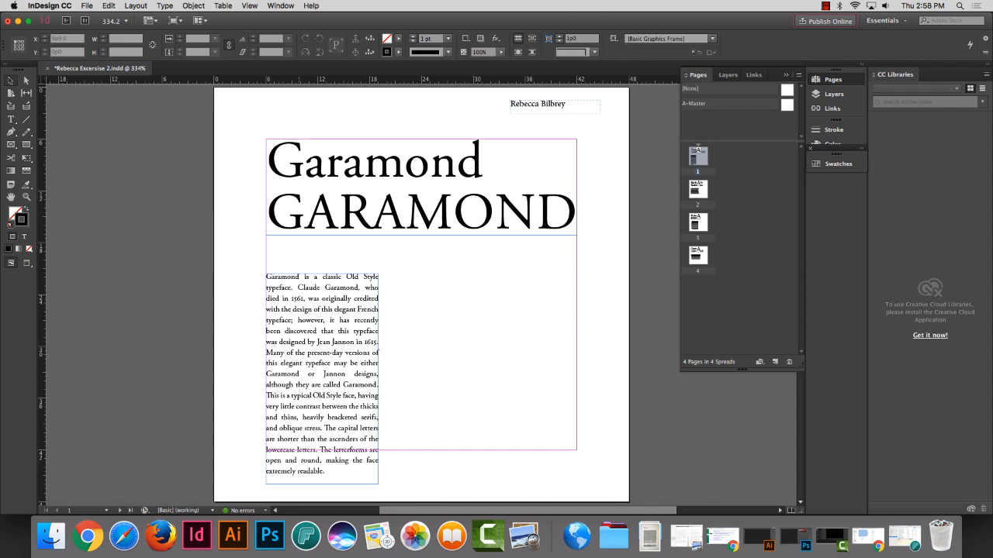
Start packaging the document, saving it and passing the printing instructions.
{"action": "left_click", "coordinate": [87, 5]}
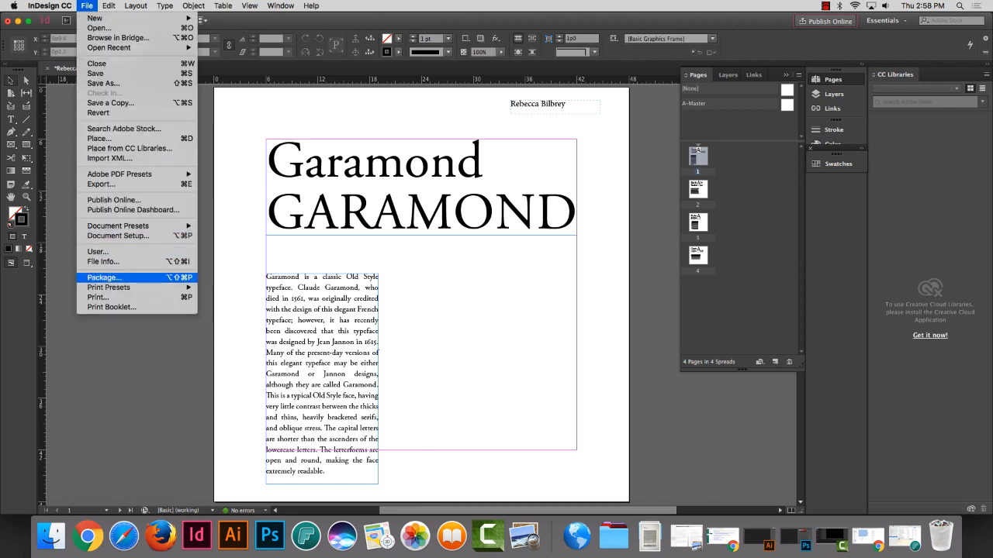
{"action": "left_click", "coordinate": [102, 278]}
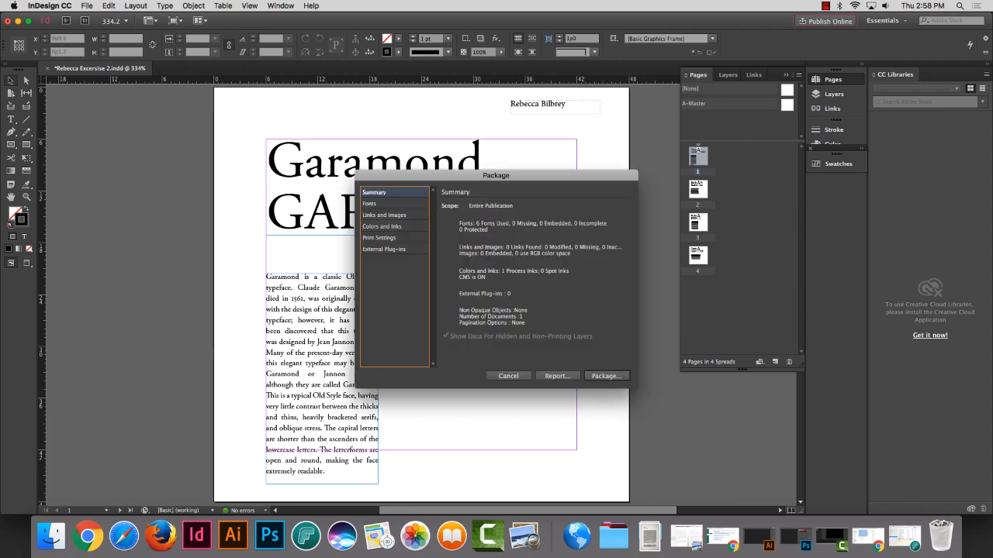
{"action": "left_click_drag", "start_coordinate": [497, 176], "coordinate": [476, 73]}
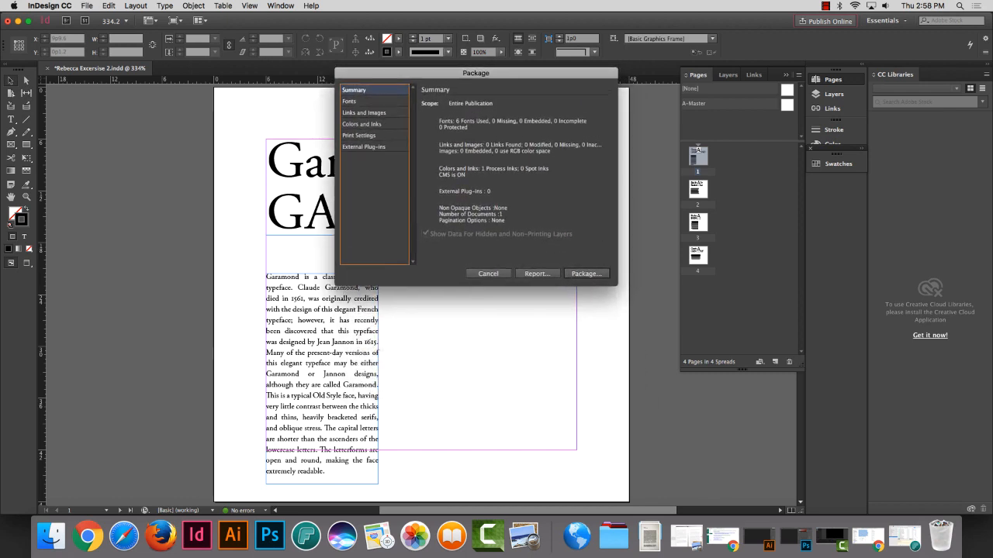
{"action": "key", "text": "Return"}
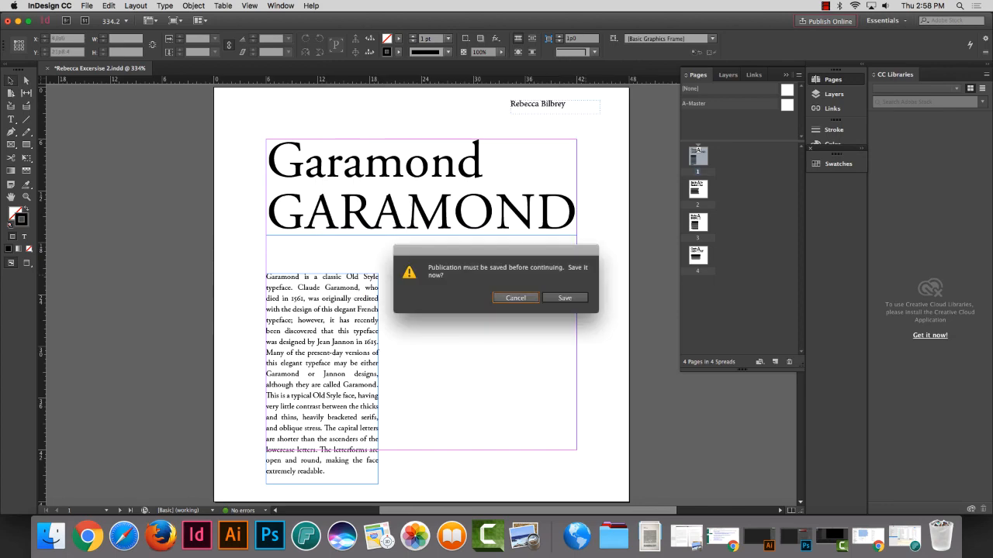
{"action": "key", "text": "Return"}
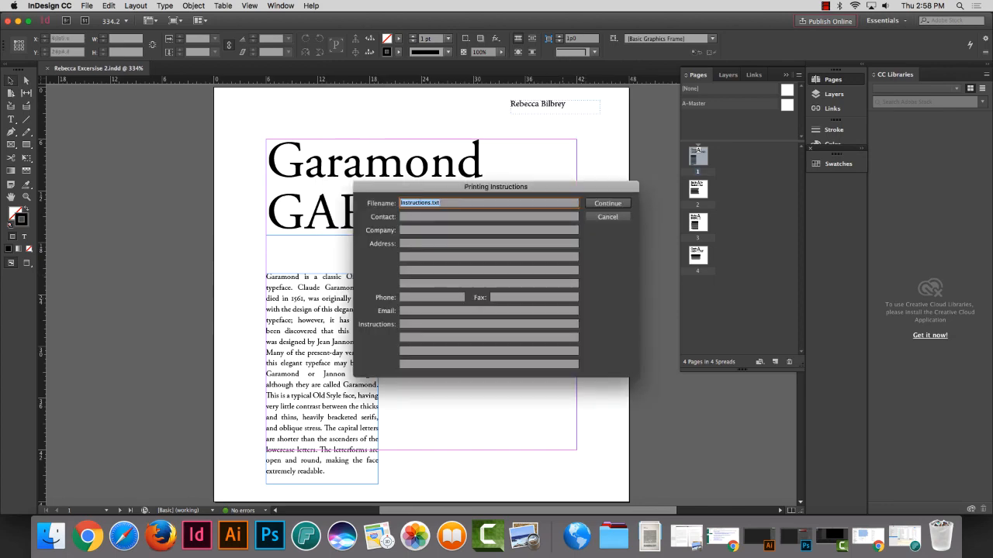
{"action": "key", "text": "Return"}
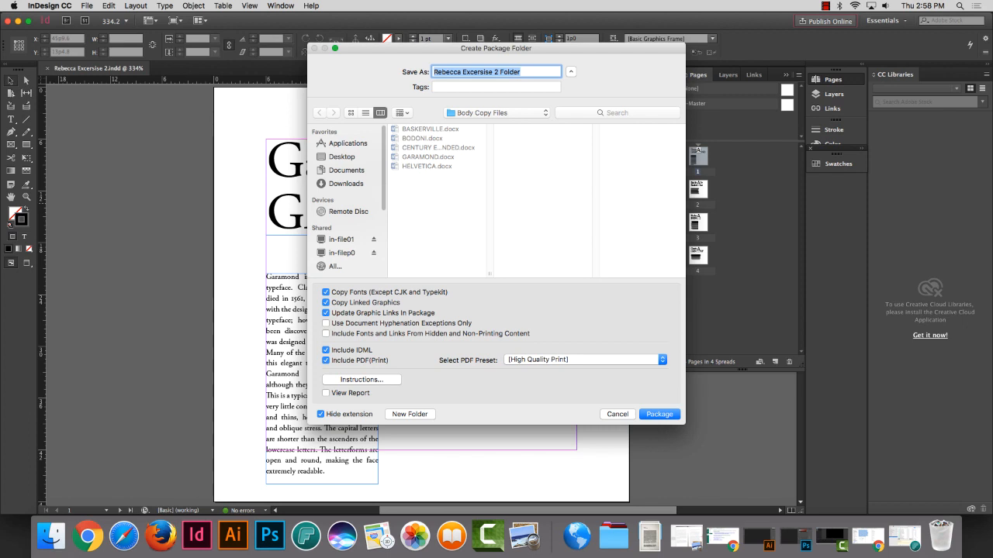
Create the package in Desktop > Typography > Exercise 2.
{"action": "left_click", "coordinate": [341, 157]}
{"action": "left_click", "coordinate": [419, 251]}
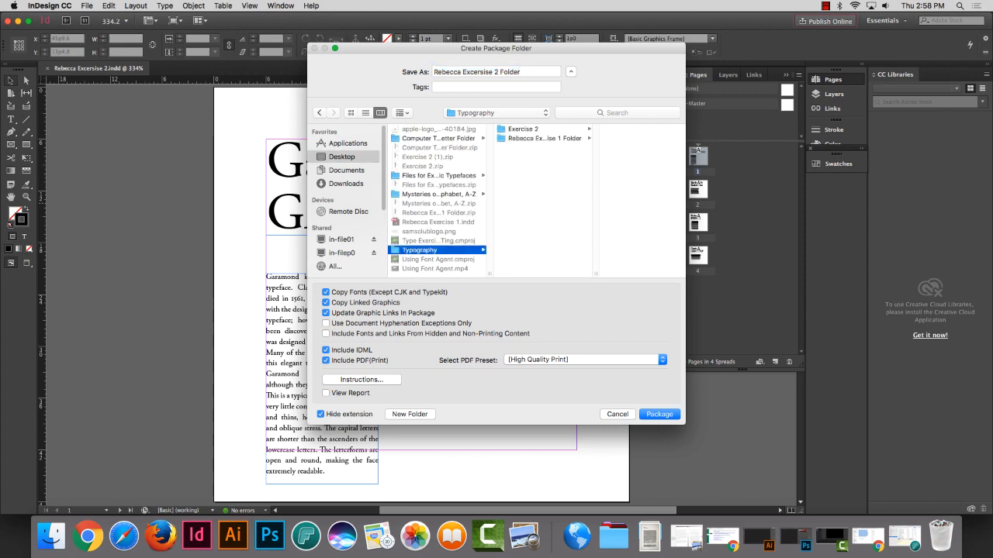
{"action": "left_click", "coordinate": [522, 130]}
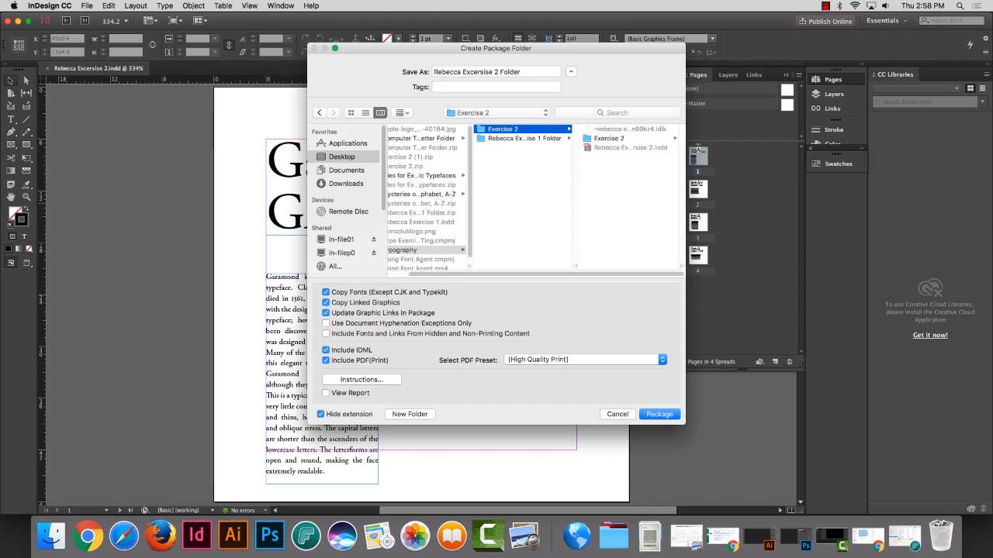
{"action": "key", "text": "Return"}
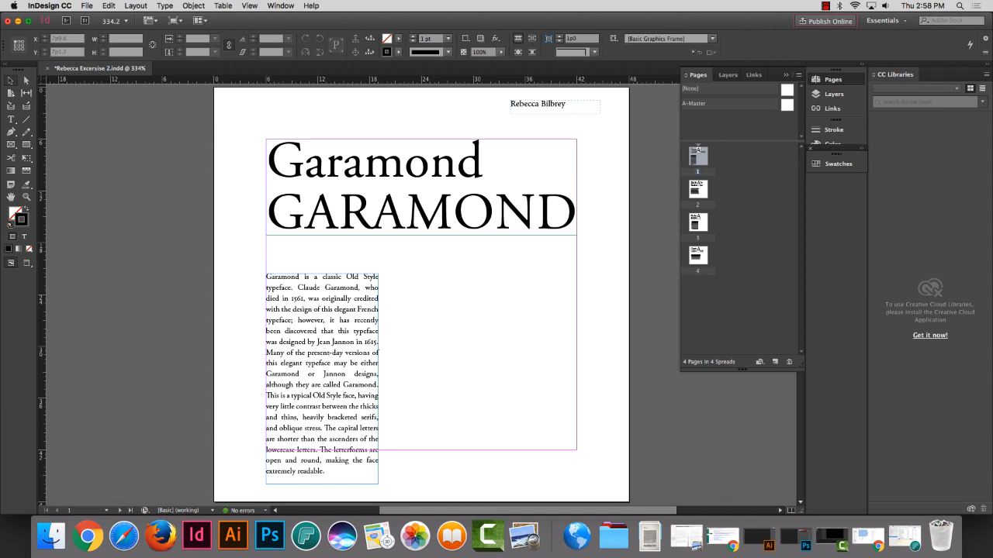
Minimize InDesign, close the Fonts for Exercise 2 window, and spread out the stacked print dialogs.
{"action": "key", "text": "super+m"}
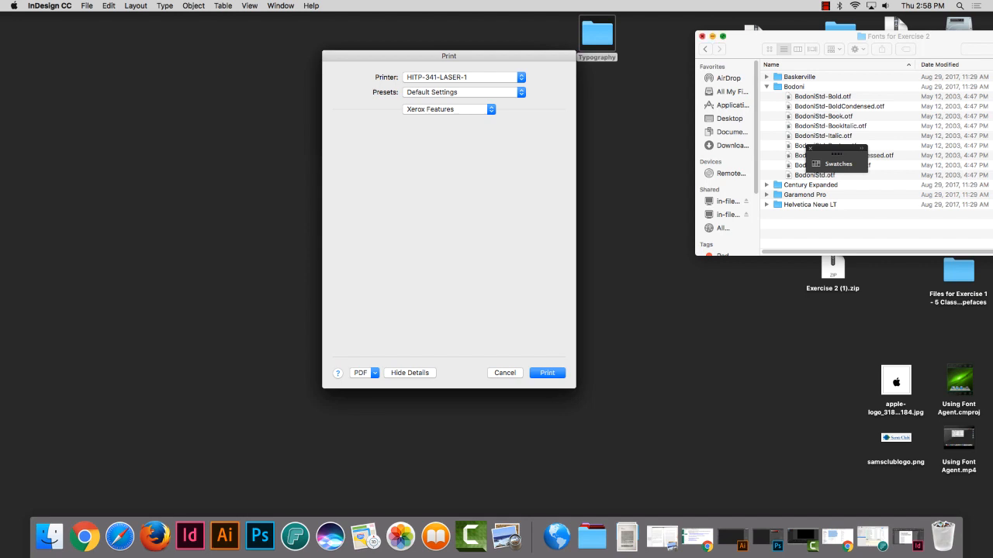
{"action": "left_click", "coordinate": [702, 36]}
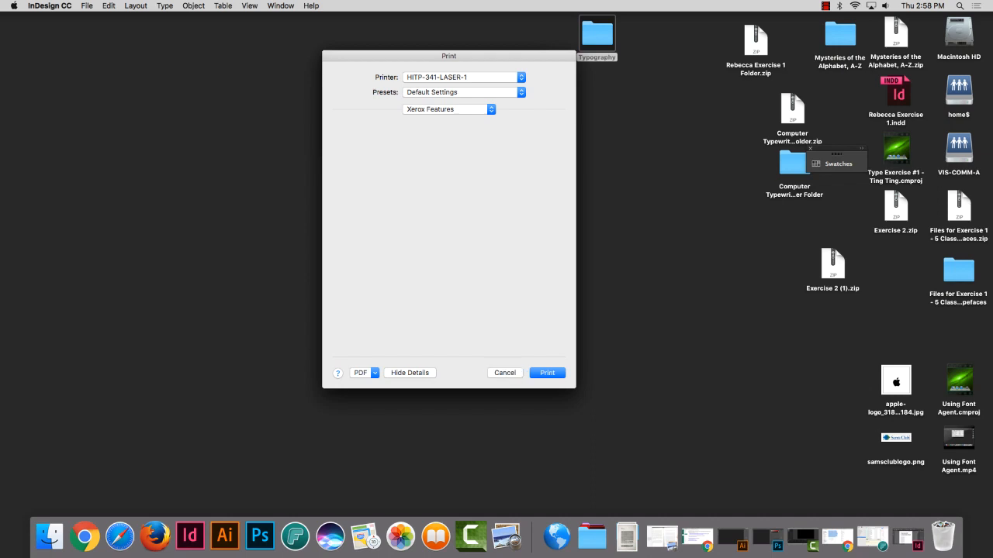
{"action": "left_click_drag", "start_coordinate": [448, 56], "coordinate": [642, 128]}
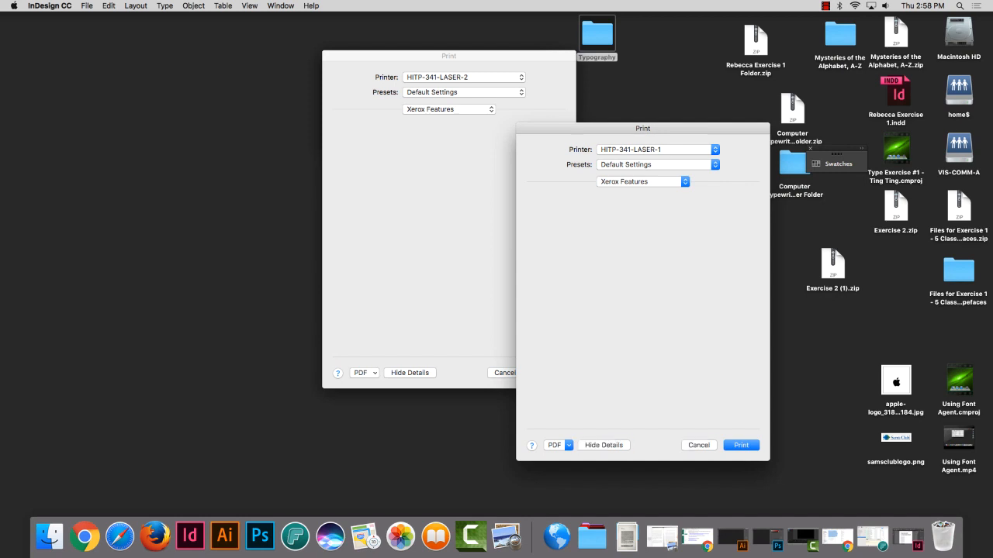
{"action": "left_click_drag", "start_coordinate": [642, 128], "coordinate": [435, 104]}
{"action": "left_click_drag", "start_coordinate": [449, 56], "coordinate": [338, 58]}
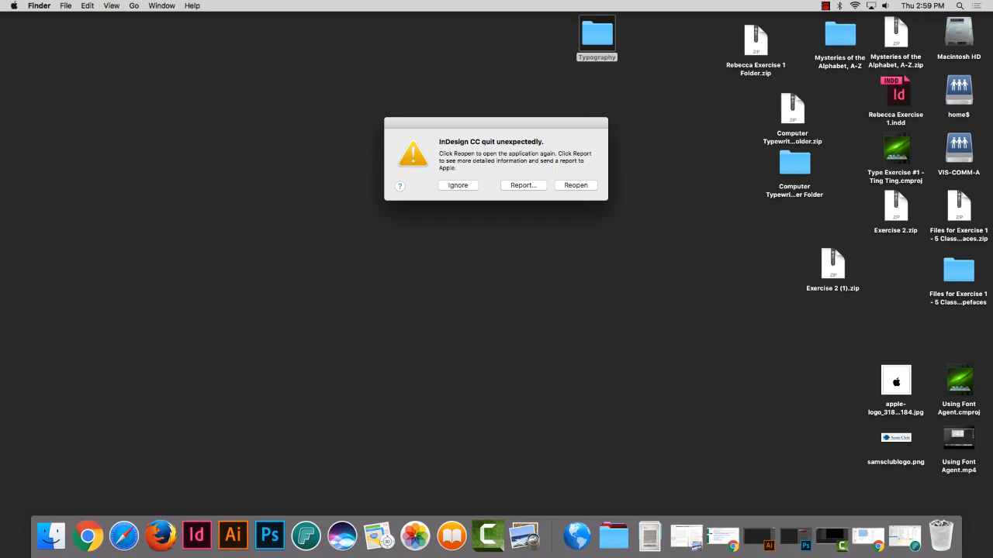
Move the InDesign crash notice aside, bring Camtasia 2 forward, and open its Edit menu.
{"action": "left_click_drag", "start_coordinate": [496, 123], "coordinate": [462, 121]}
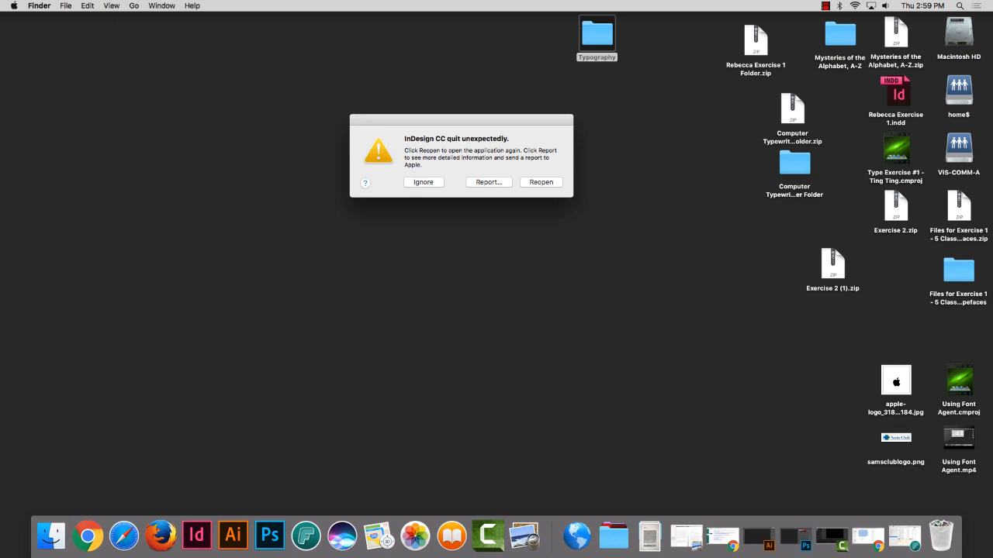
{"action": "left_click", "coordinate": [488, 535]}
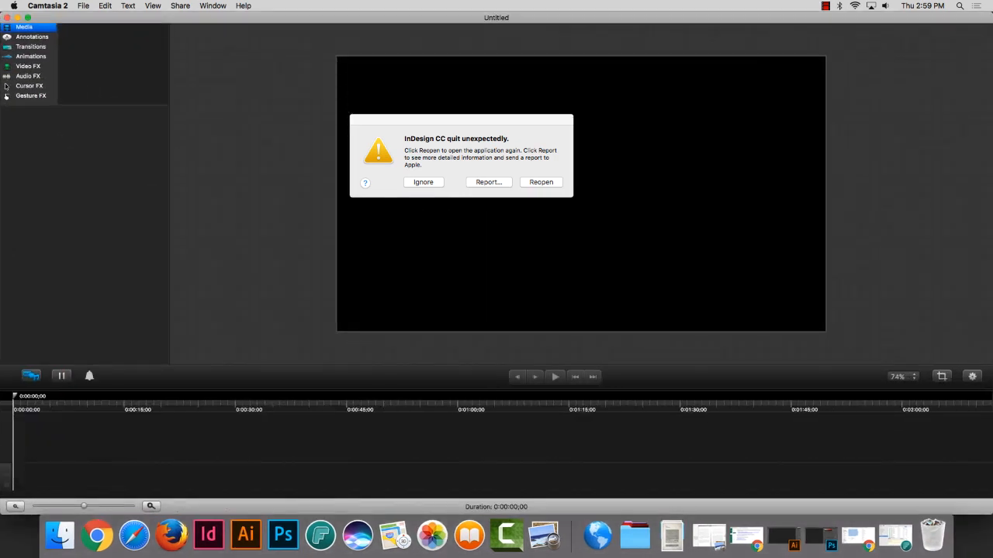
{"action": "left_click", "coordinate": [104, 5]}
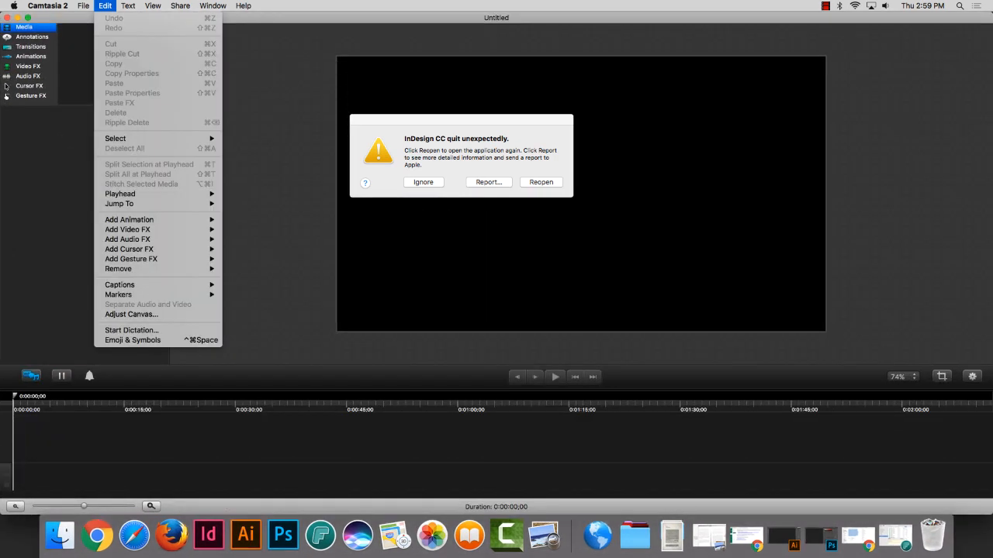